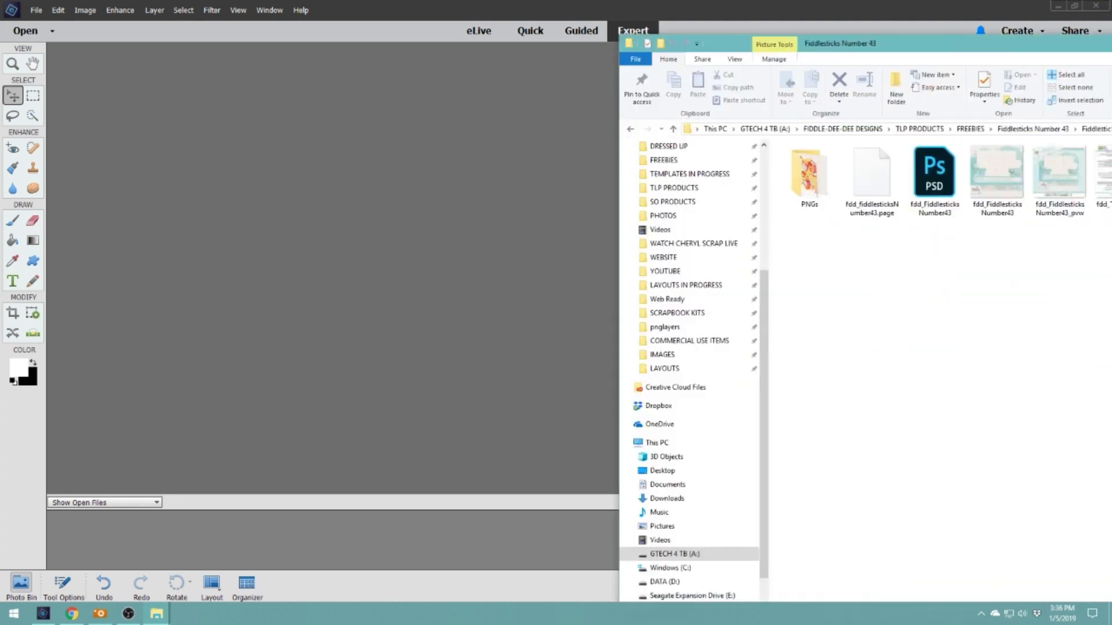
# Check the PNGs folder inside Fiddlesticks Number 43 and open the fdd_FiddlesticksNumber43 PSD template in Photoshop Elements.
pyautogui.moveTo(1111, 33); pyautogui.dragTo(527, 31)
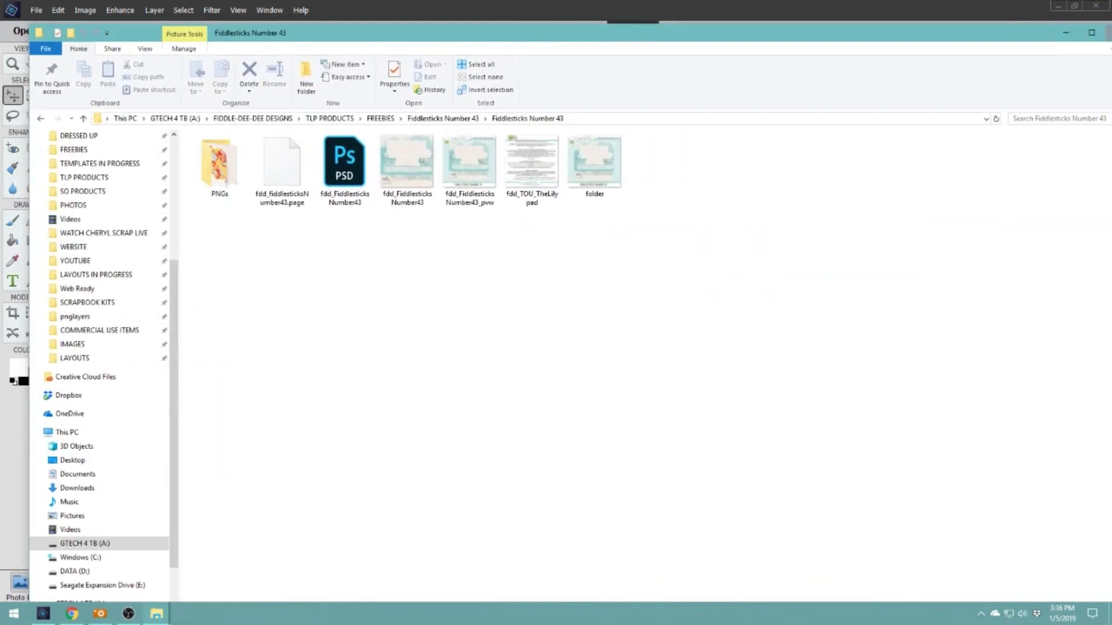
pyautogui.click(1092, 32)
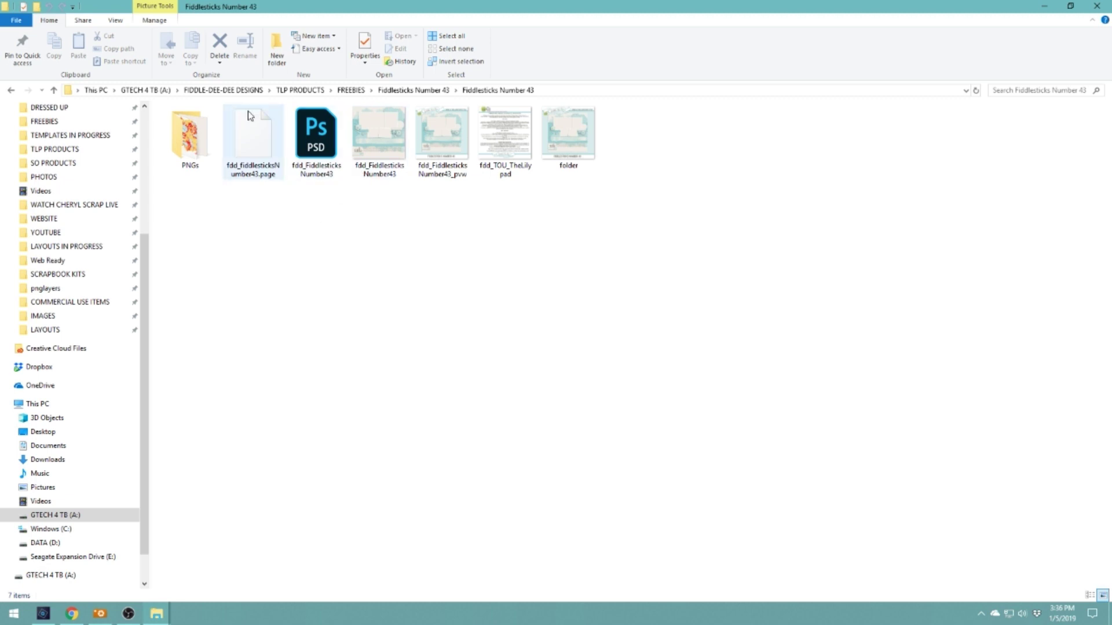
pyautogui.doubleClick(190, 137)
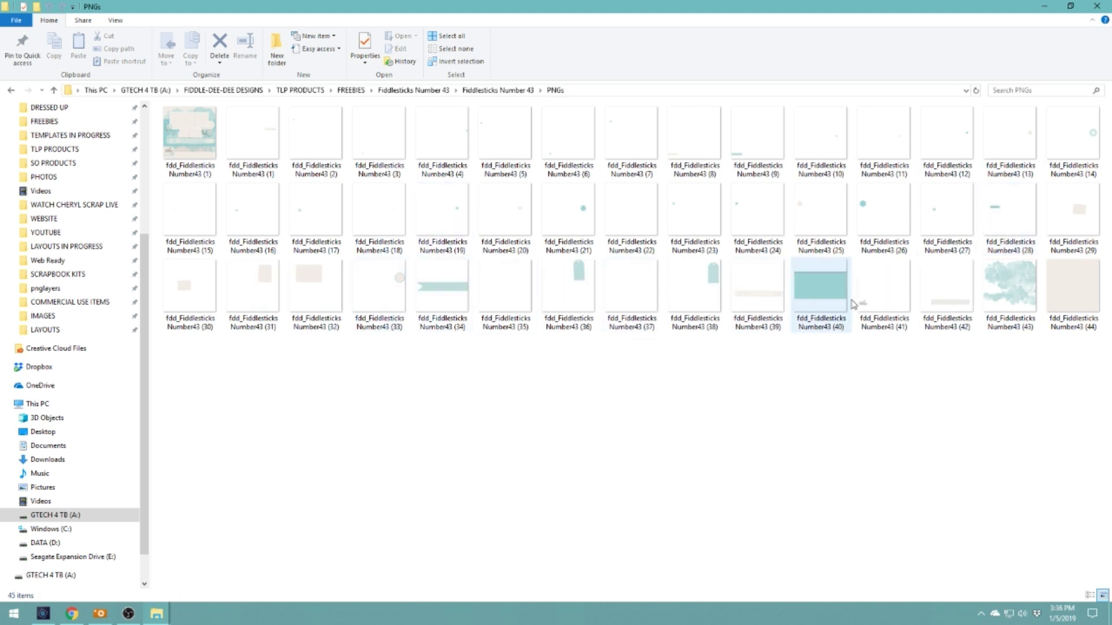
pyautogui.click(498, 90)
pyautogui.moveTo(330, 135)
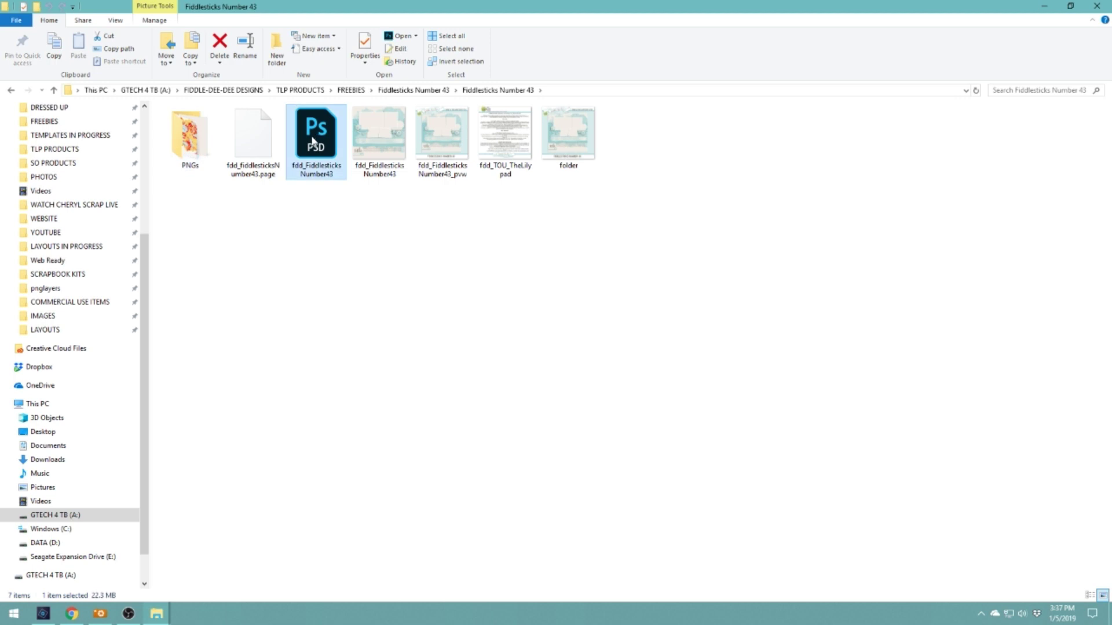
pyautogui.moveTo(317, 141); pyautogui.dragTo(350, 397)
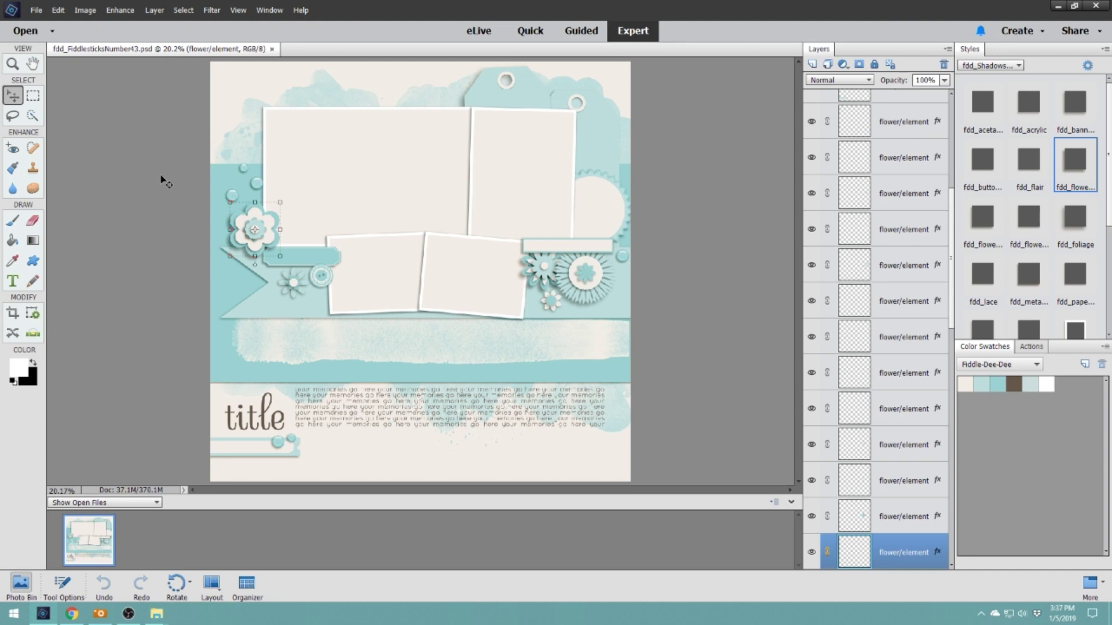
# Save the template as TemplateTutorial_WIP in Photoshop format in the LAYOUTS IN PROGRESS folder, replacing the existing file.
pyautogui.click(37, 10)
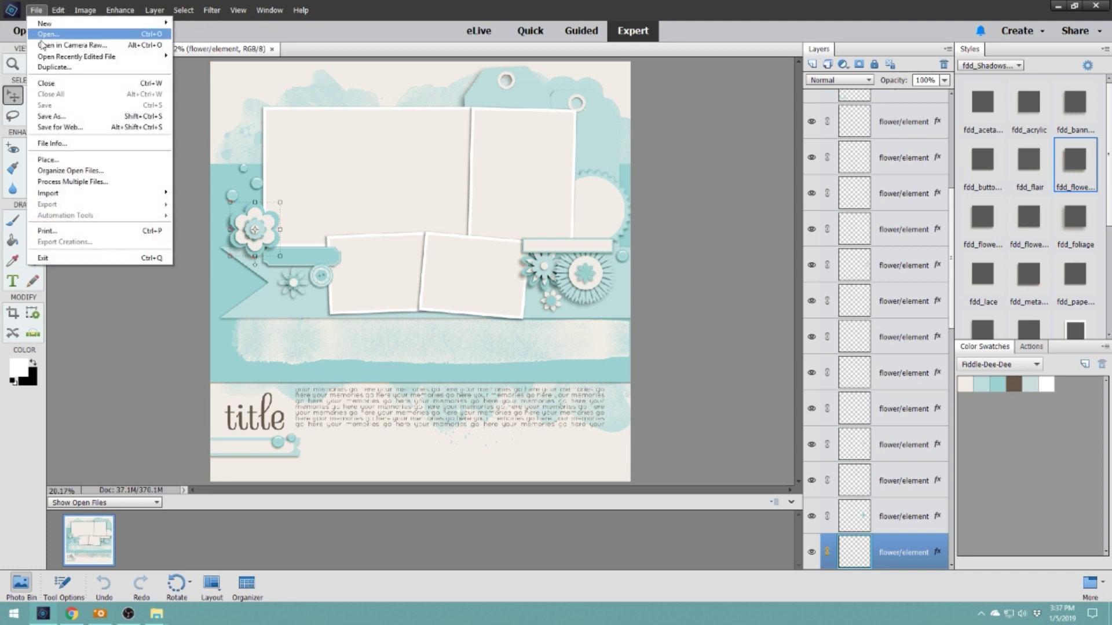
pyautogui.click(66, 117)
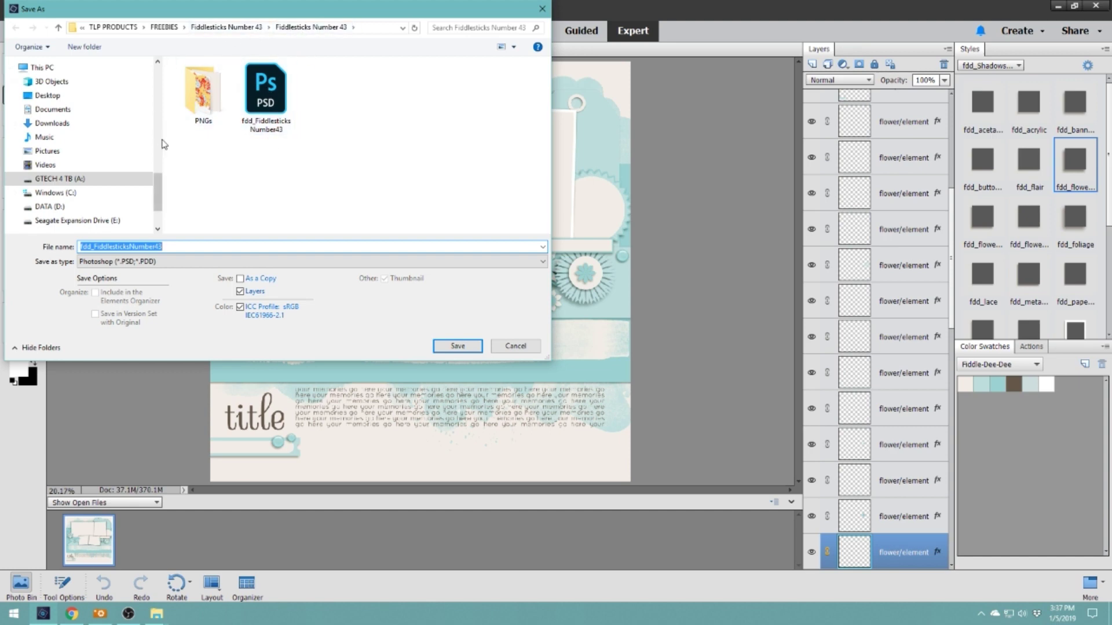
pyautogui.moveTo(159, 191); pyautogui.dragTo(158, 121)
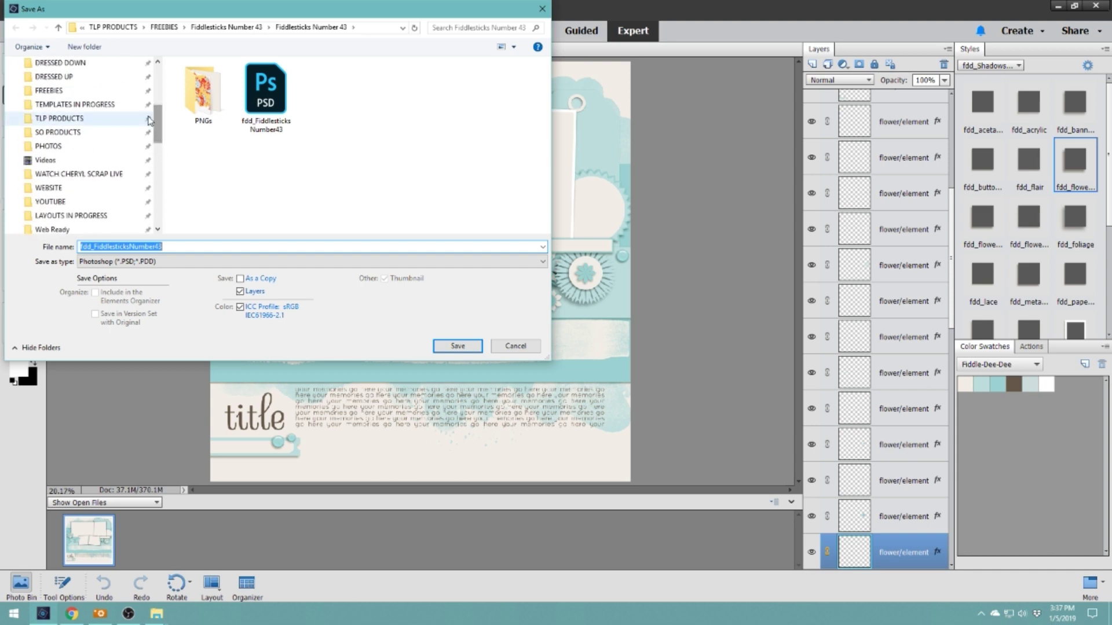
pyautogui.click(75, 216)
pyautogui.doubleClick(169, 246)
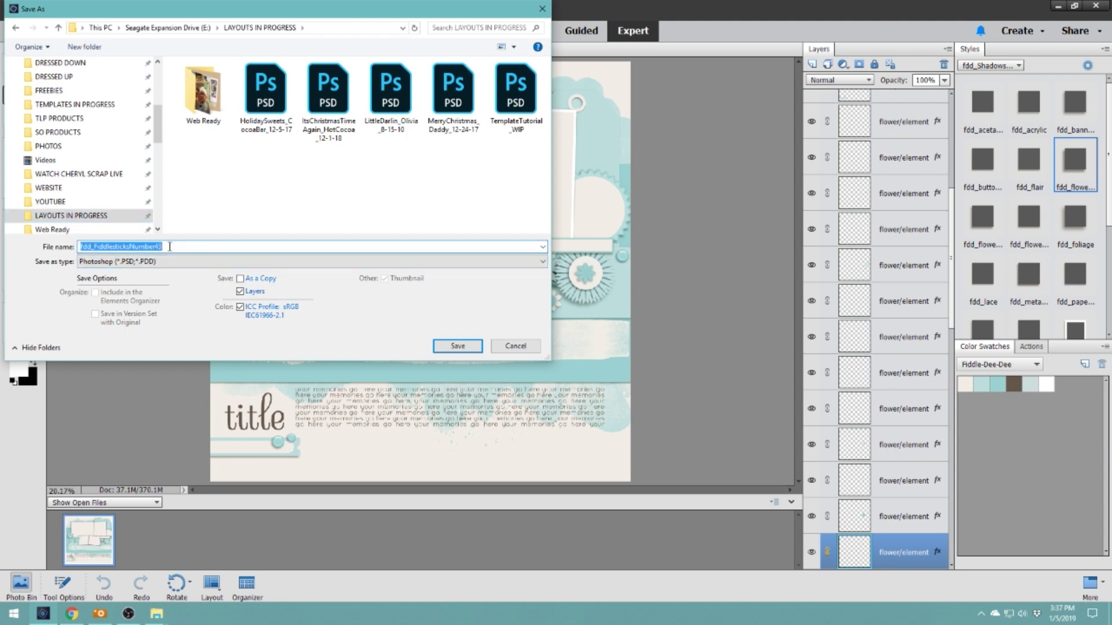
pyautogui.write('TemplateTuro')
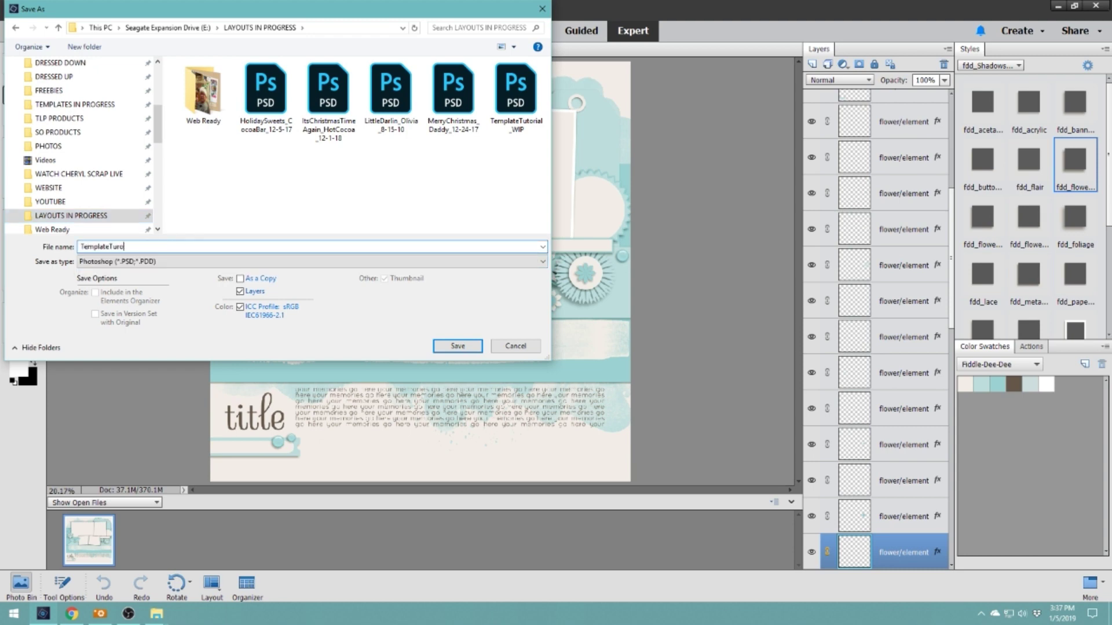
pyautogui.press('BackSpace')
pyautogui.press('BackSpace')
pyautogui.write('torial_WIP')
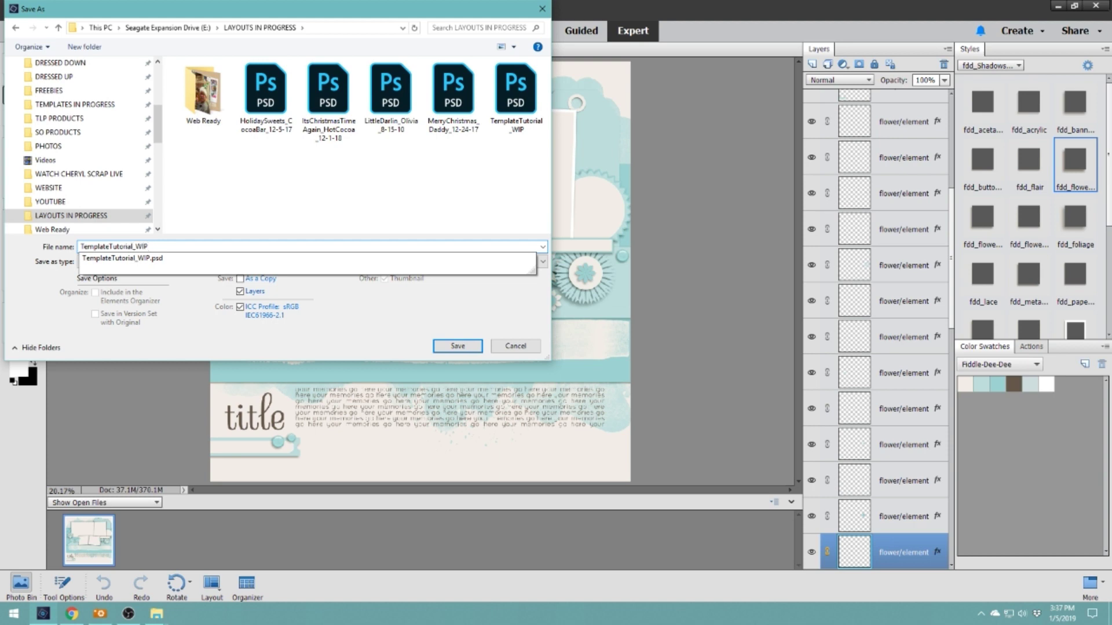
pyautogui.press('Return')
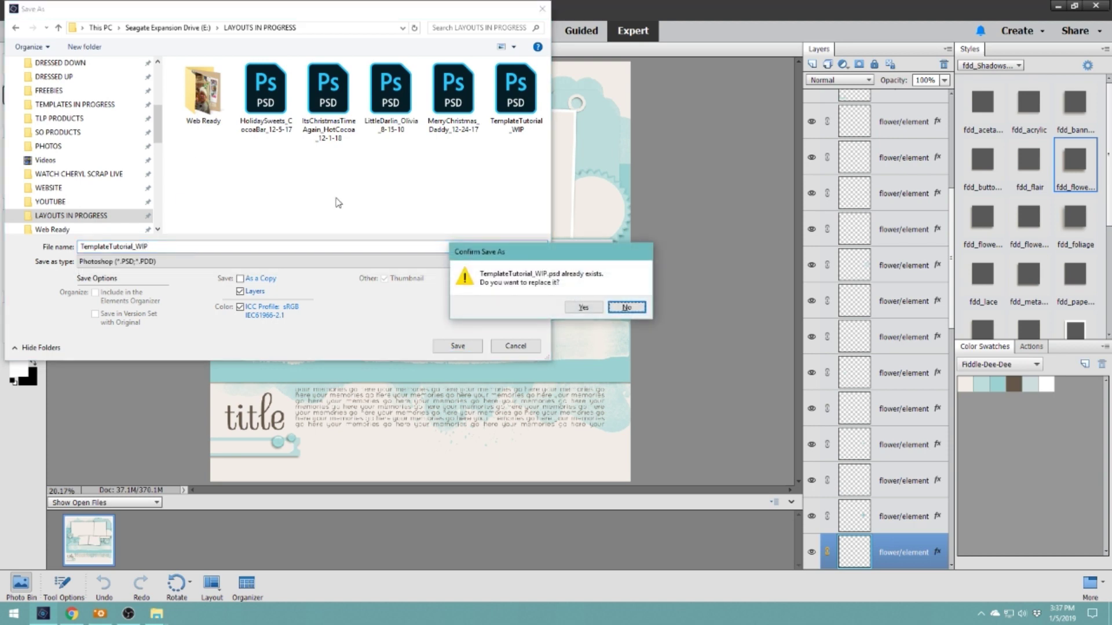
pyautogui.click(582, 307)
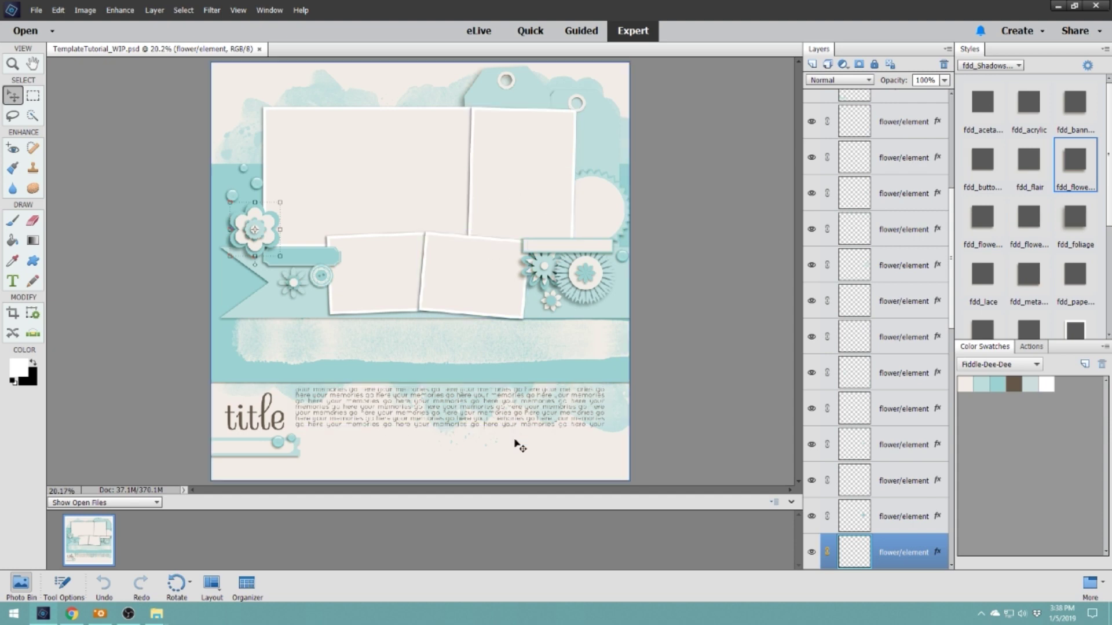
# Select the background paper, the large flower cluster beside the photos and the largest photo frame on the canvas to locate their layers.
pyautogui.click(521, 465)
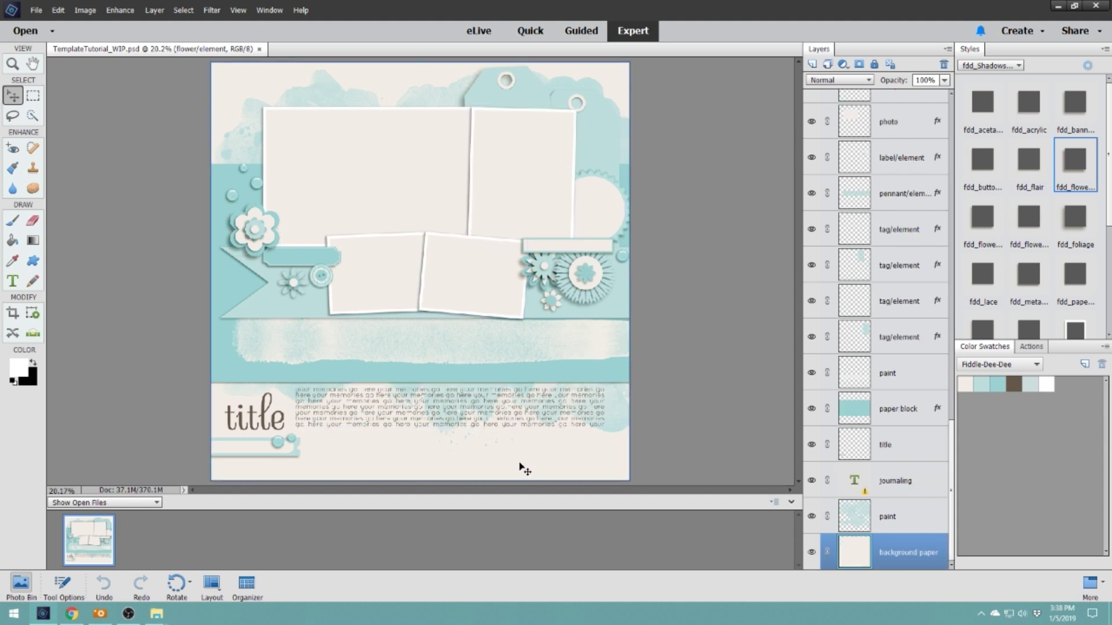
pyautogui.click(573, 282)
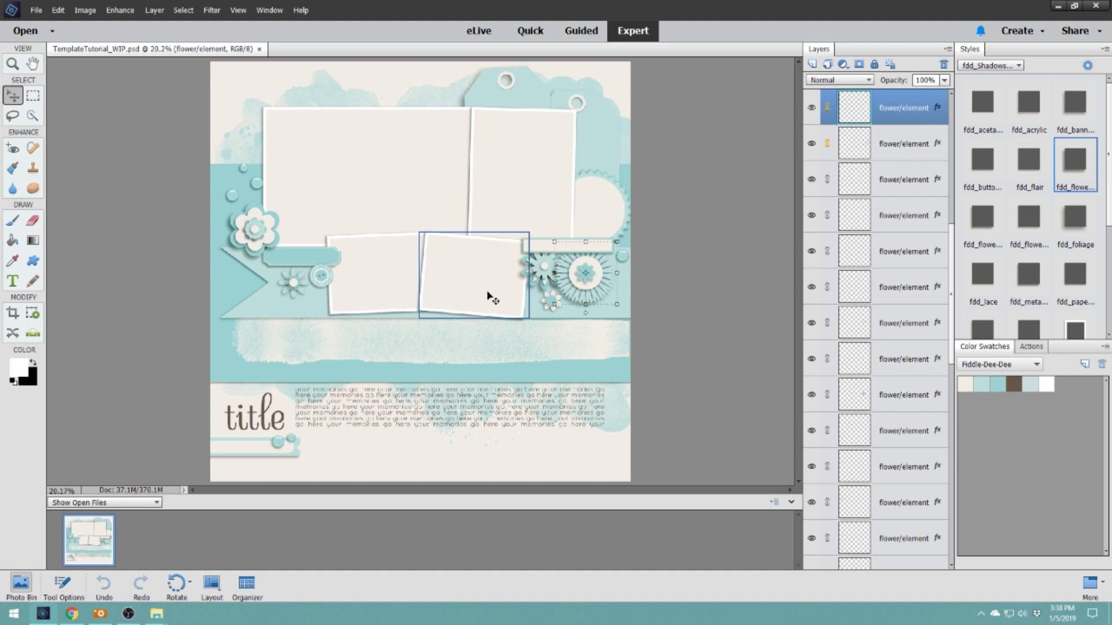
pyautogui.click(392, 207)
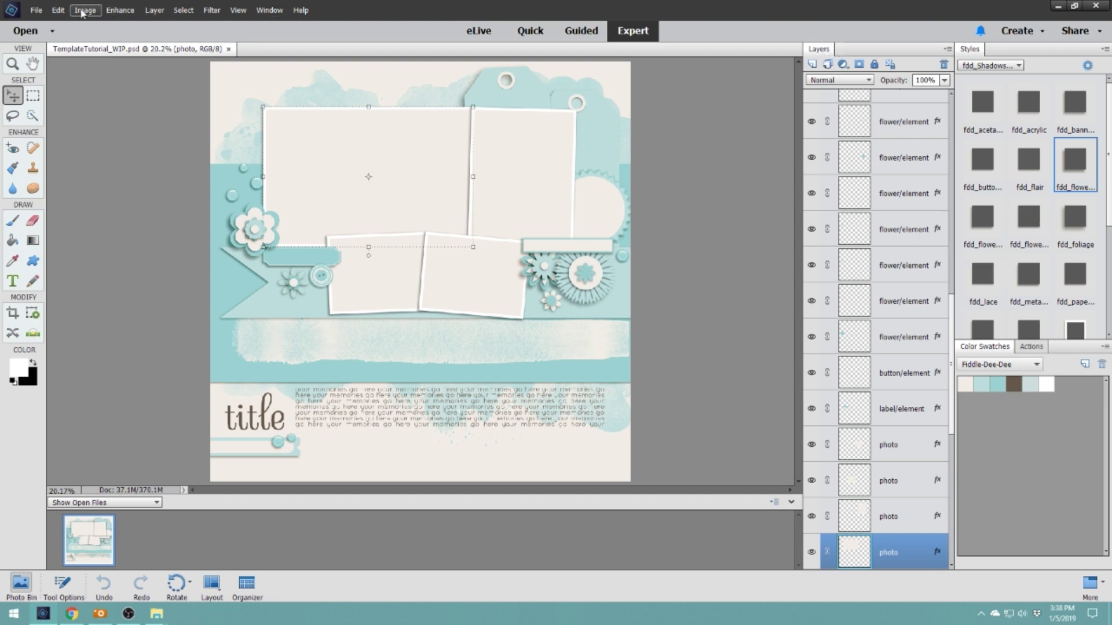
# Float the Layers panel over the canvas and dock it back beside the Styles panel.
pyautogui.click(263, 11)
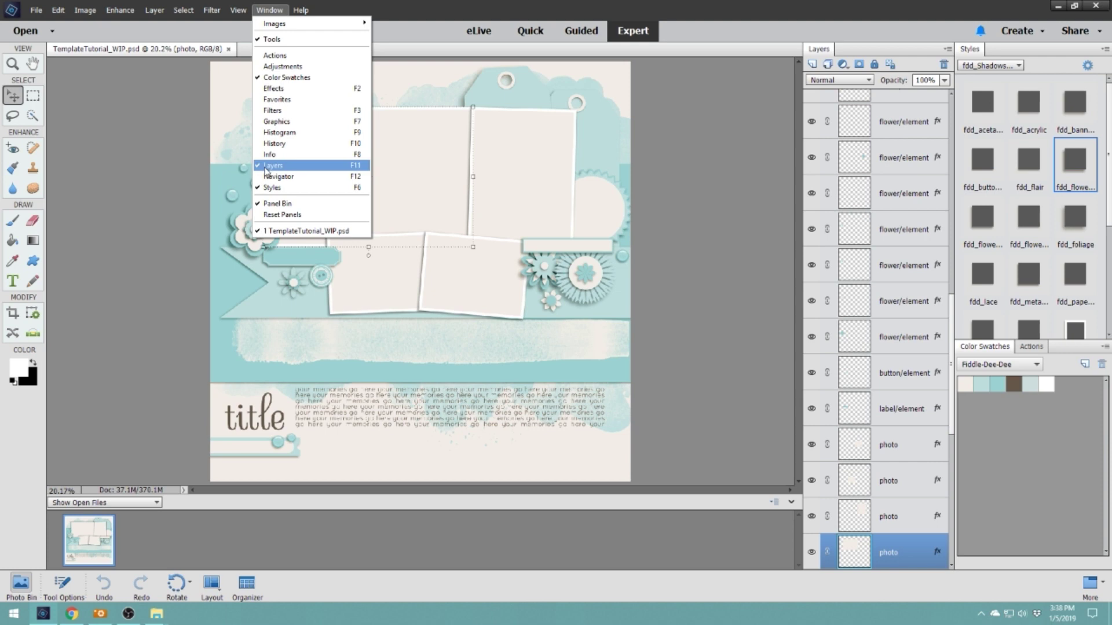
pyautogui.click(697, 139)
pyautogui.moveTo(816, 53); pyautogui.dragTo(706, 148)
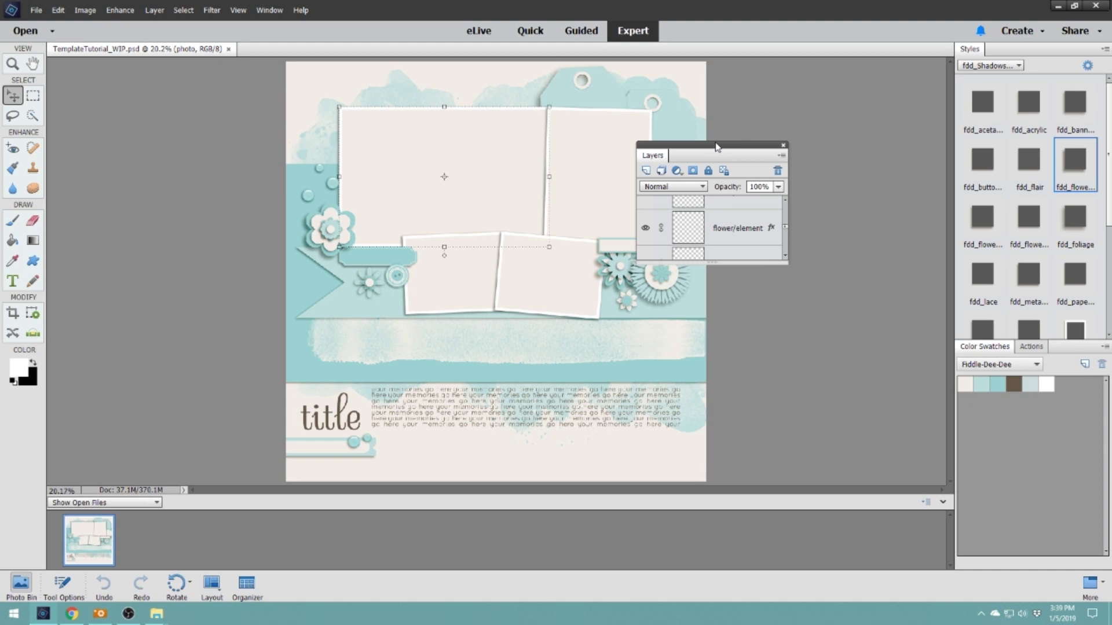
pyautogui.moveTo(717, 147); pyautogui.dragTo(945, 169)
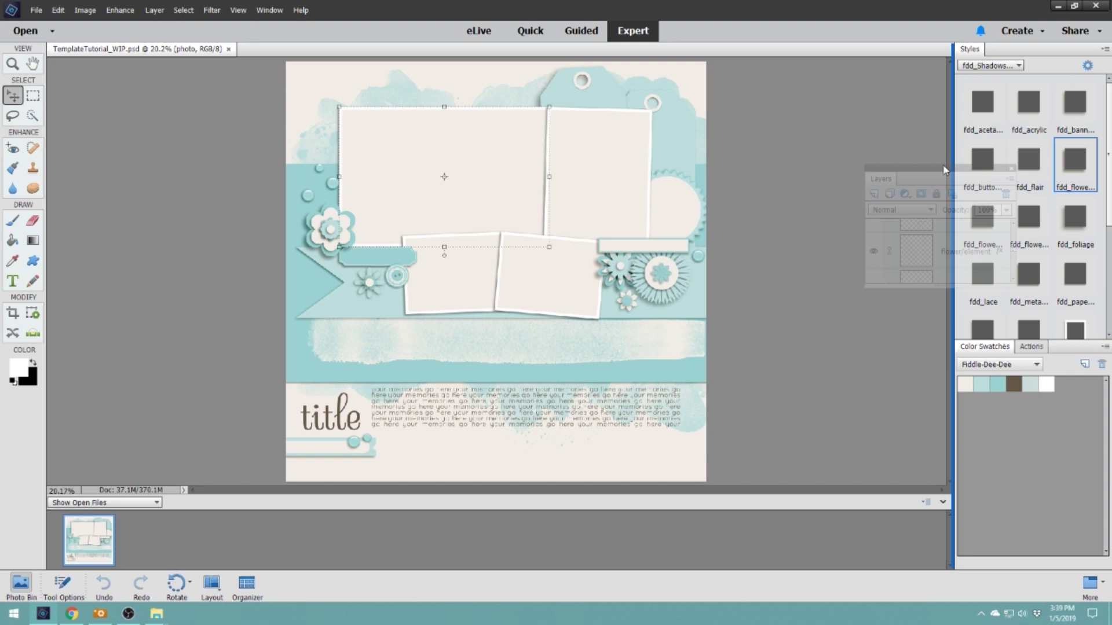
pyautogui.moveTo(944, 168); pyautogui.dragTo(949, 167)
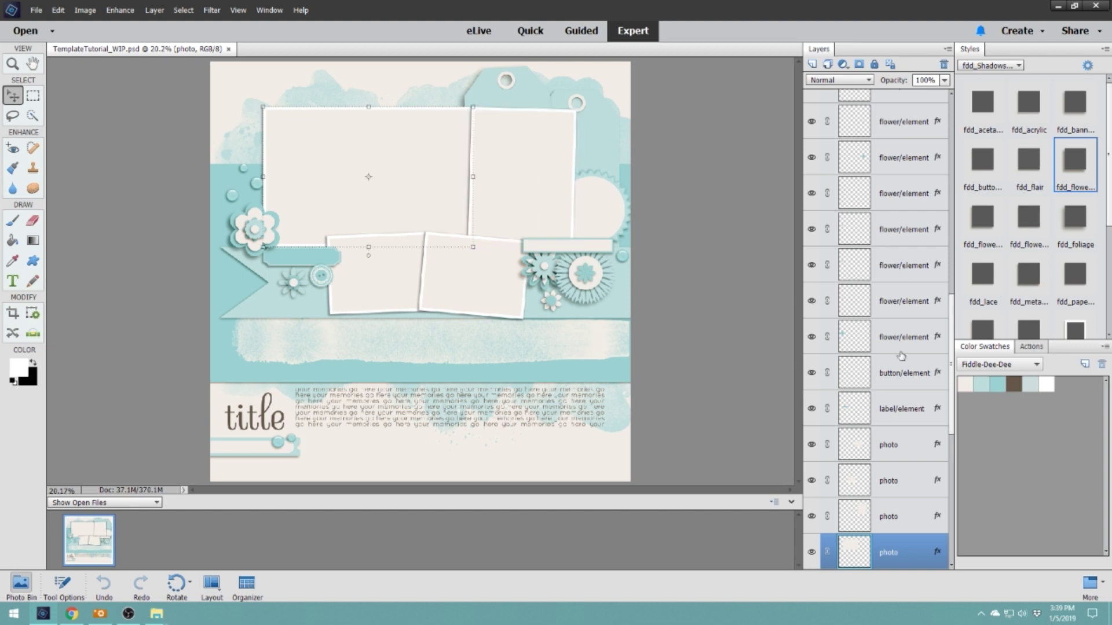
# Shrink the 2018-11-21 photo folder window and place it over the layout, leaving the Photo Bin uncovered.
pyautogui.scroll(-4, 876, 394)
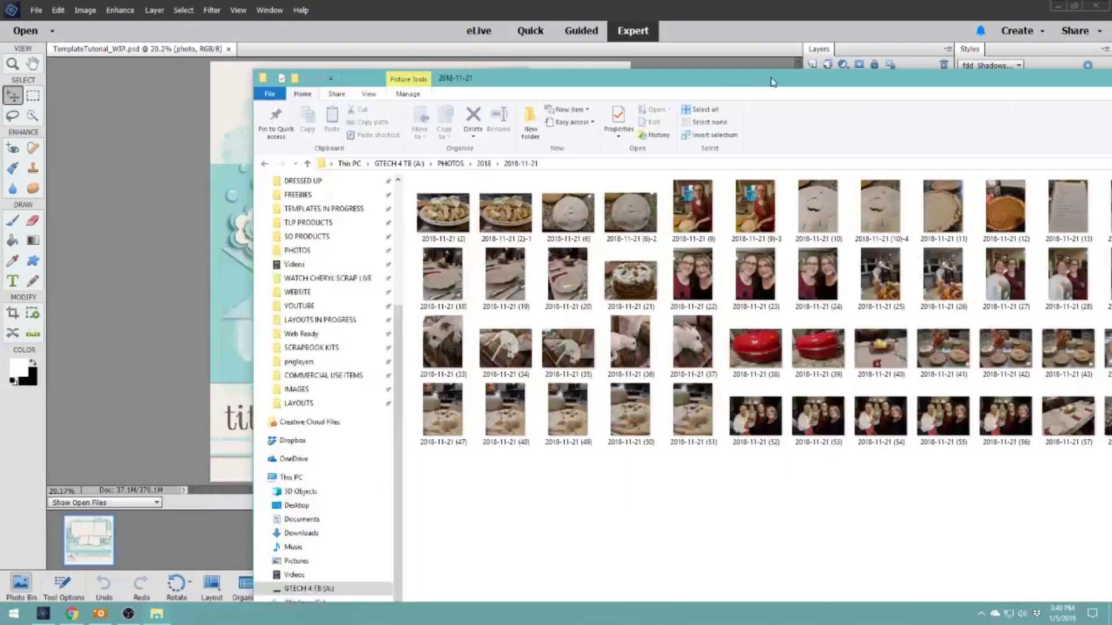
pyautogui.moveTo(1111, 72); pyautogui.dragTo(901, 74)
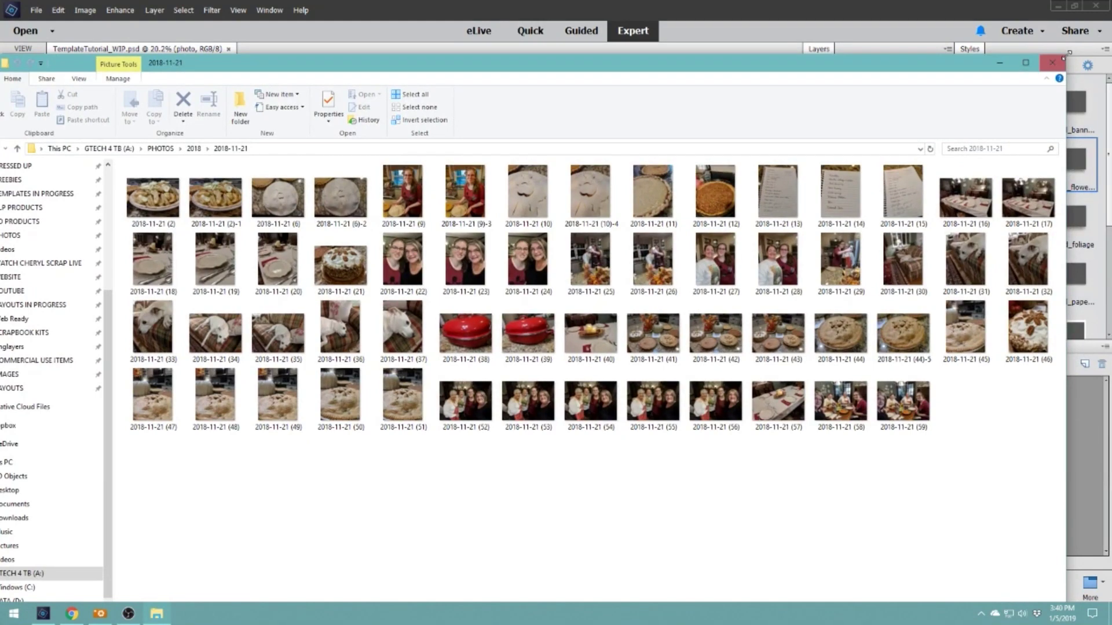
pyautogui.moveTo(1066, 55); pyautogui.dragTo(608, 450)
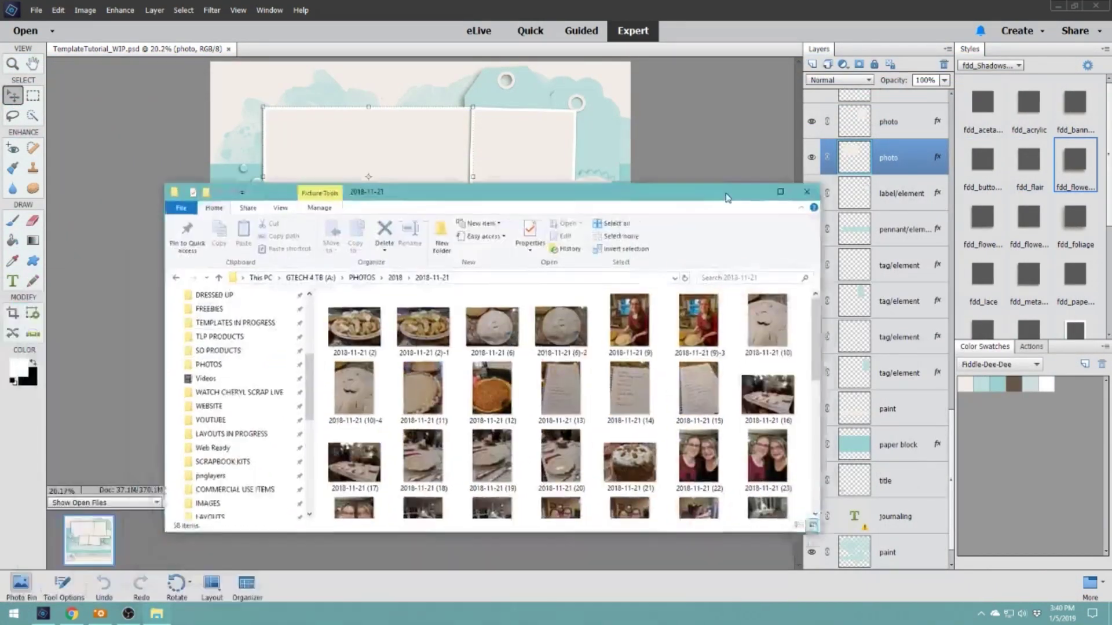
pyautogui.moveTo(728, 197); pyautogui.dragTo(910, 68)
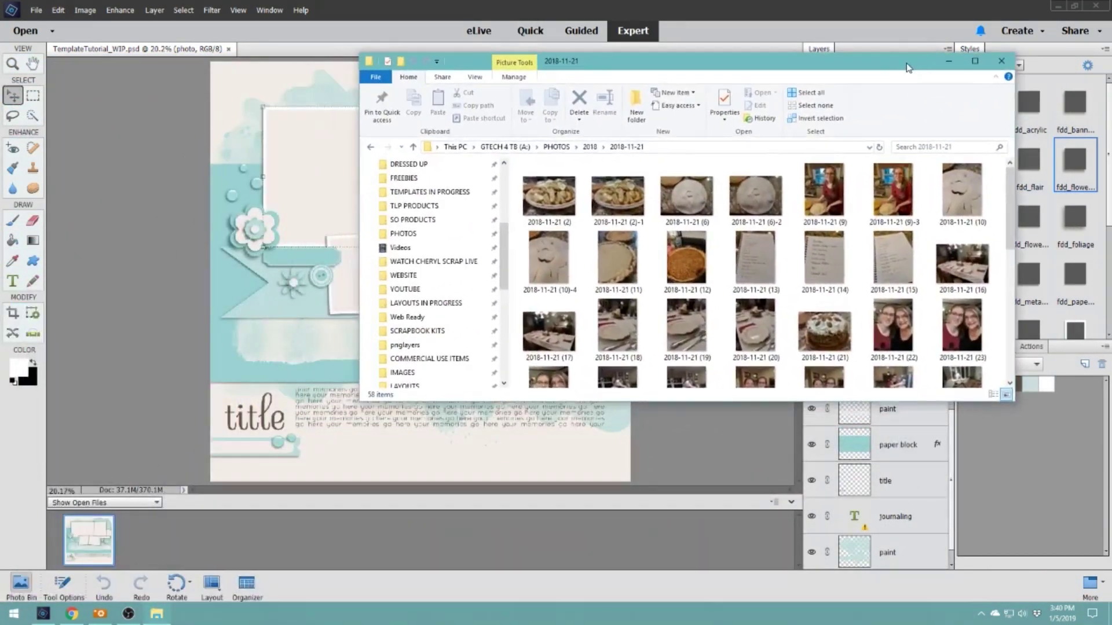
pyautogui.click(626, 201)
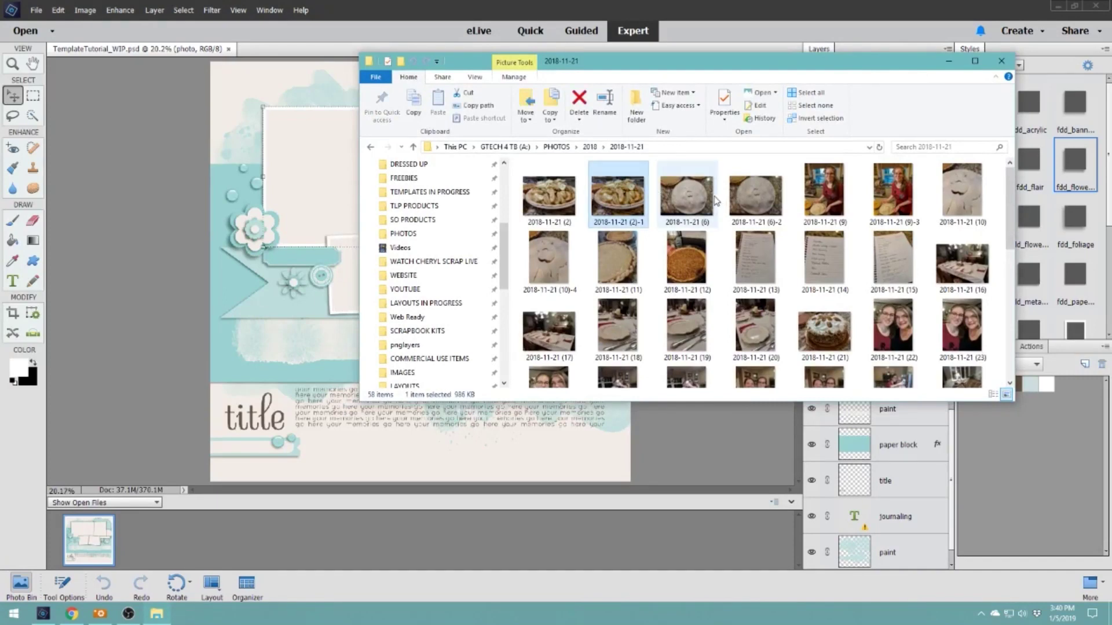
pyautogui.keyDown('ctrl'); pyautogui.click(762, 205); pyautogui.keyUp('ctrl')
pyautogui.keyDown('ctrl'); pyautogui.click(907, 197); pyautogui.keyUp('ctrl')
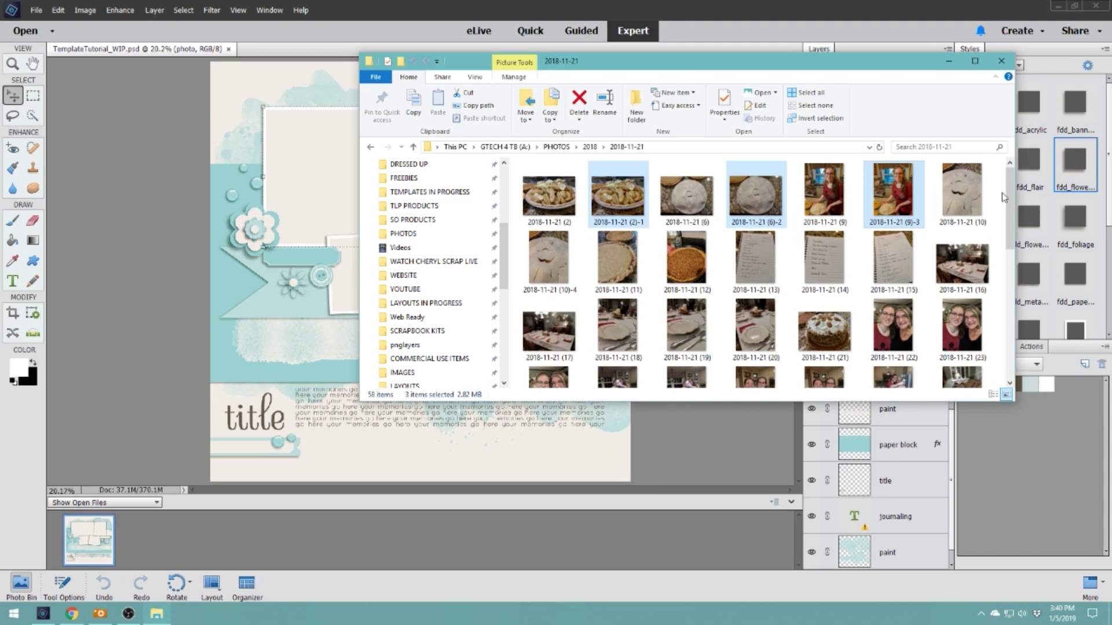
pyautogui.moveTo(1008, 197); pyautogui.dragTo(1006, 272)
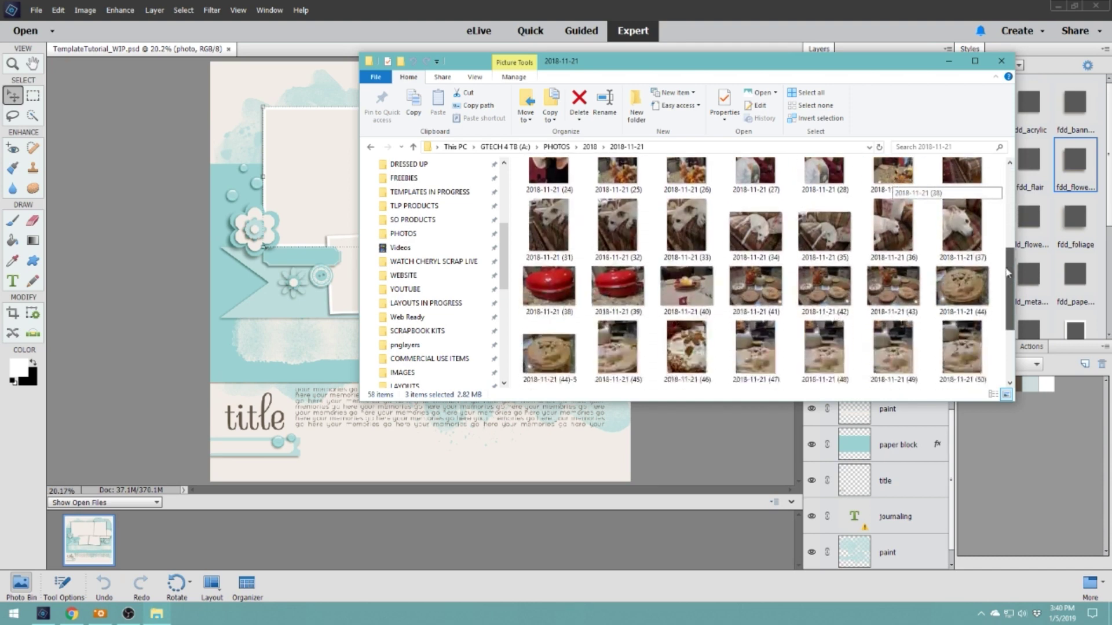
pyautogui.scroll(2, 1006, 273)
pyautogui.keyDown('ctrl'); pyautogui.click(768, 280); pyautogui.keyUp('ctrl')
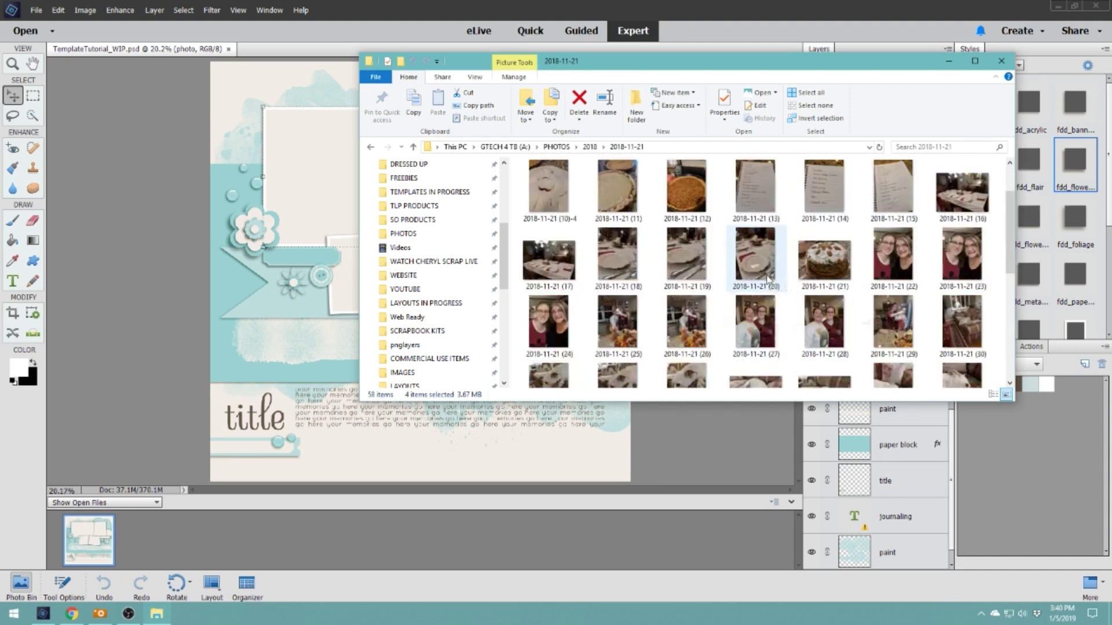
pyautogui.scroll(1, 768, 280)
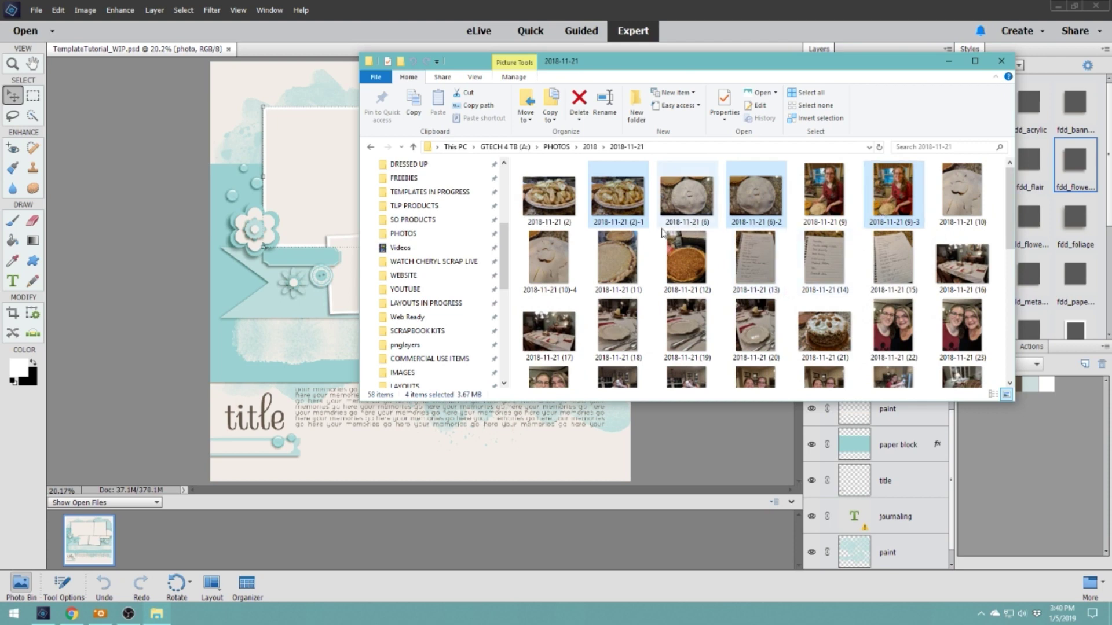
pyautogui.moveTo(618, 201); pyautogui.dragTo(427, 536)
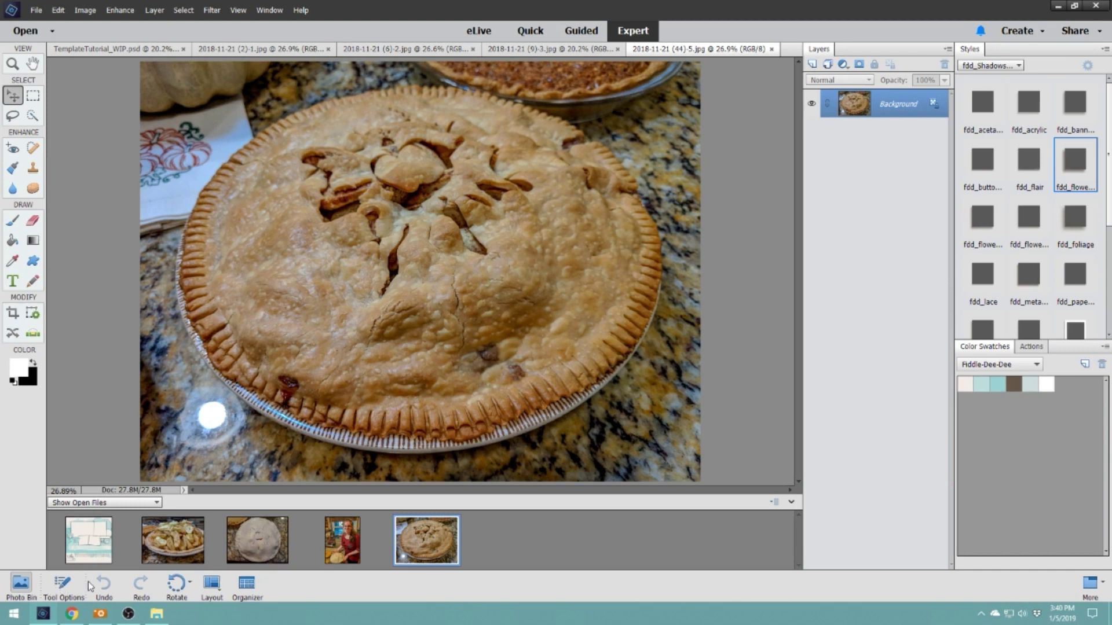
# Review the Move tool's options and the available layouts for arranging the open documents.
pyautogui.click(63, 585)
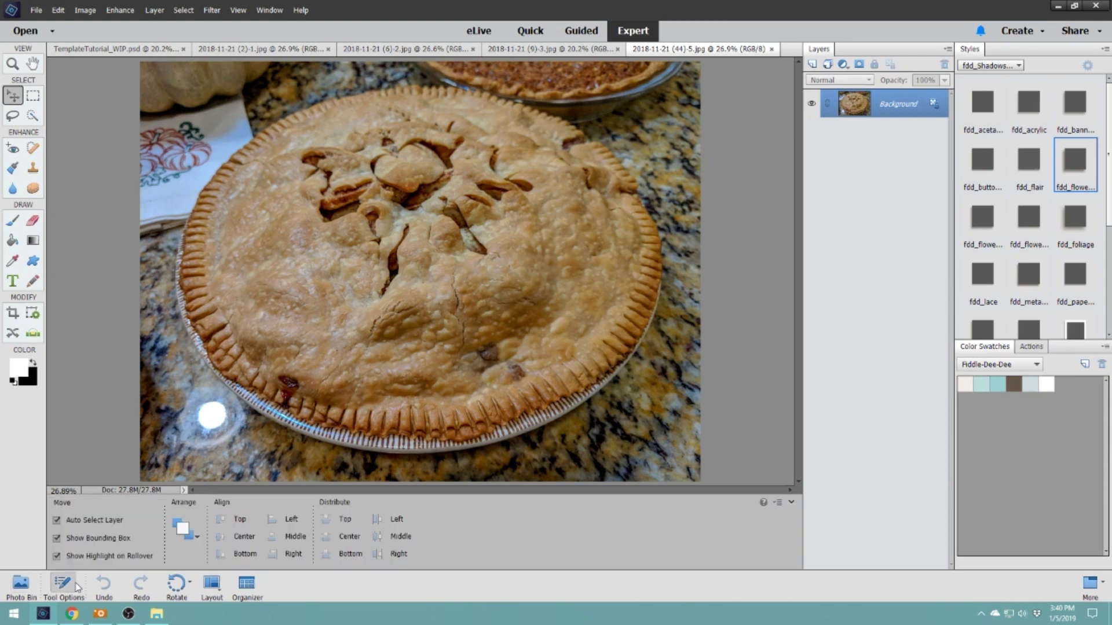
pyautogui.click(214, 588)
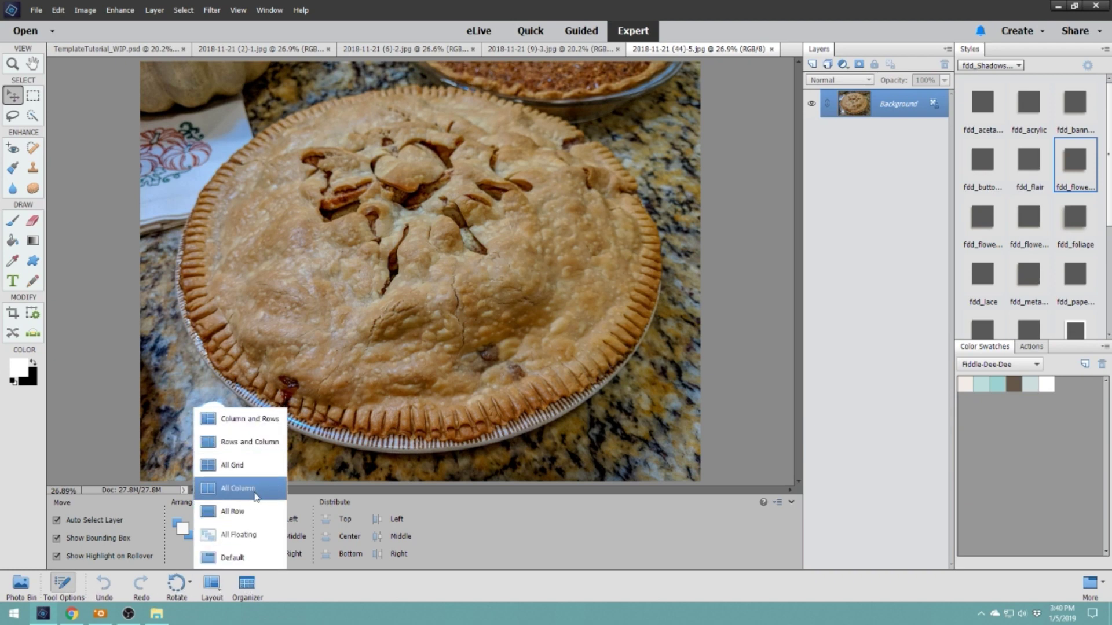
pyautogui.click(320, 592)
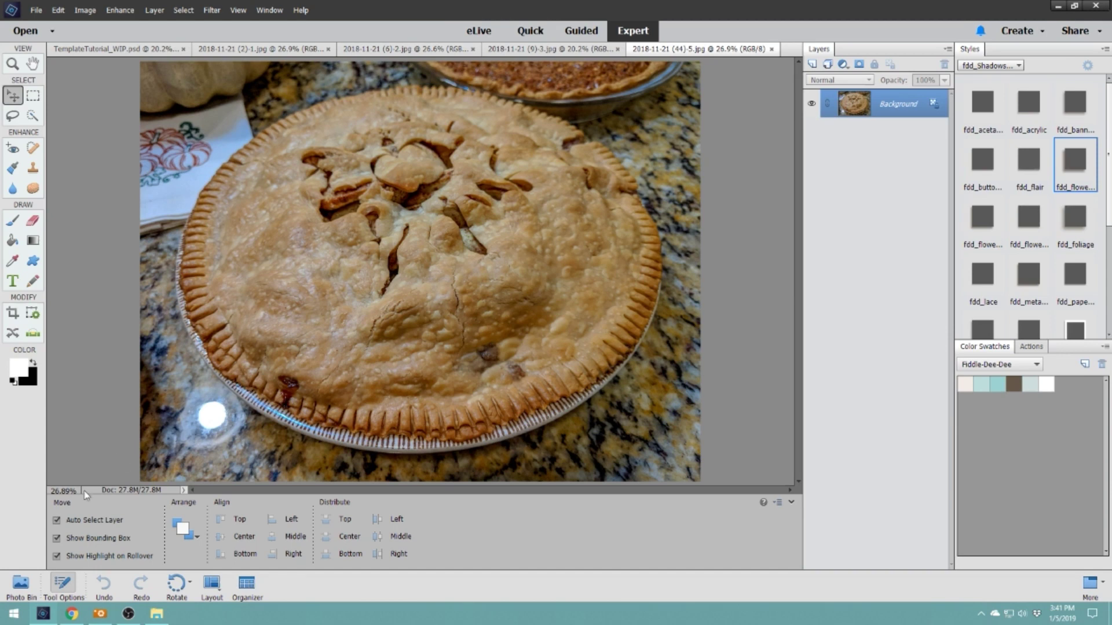
# Bring back the Photo Bin with the open files and collapse it to enlarge the canvas area.
pyautogui.click(22, 584)
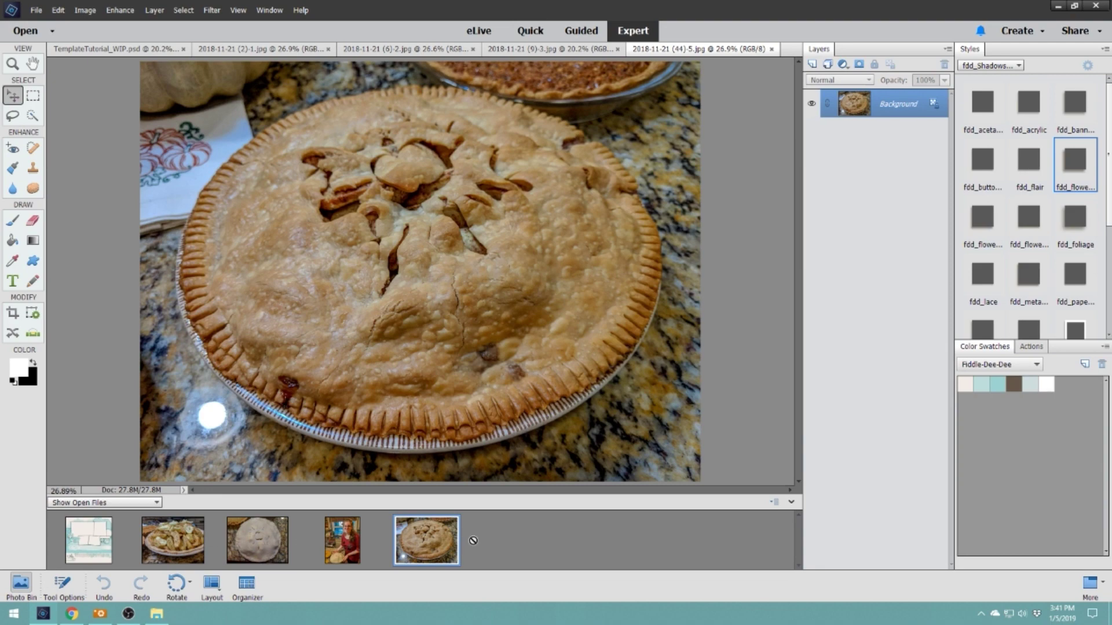
pyautogui.click(791, 502)
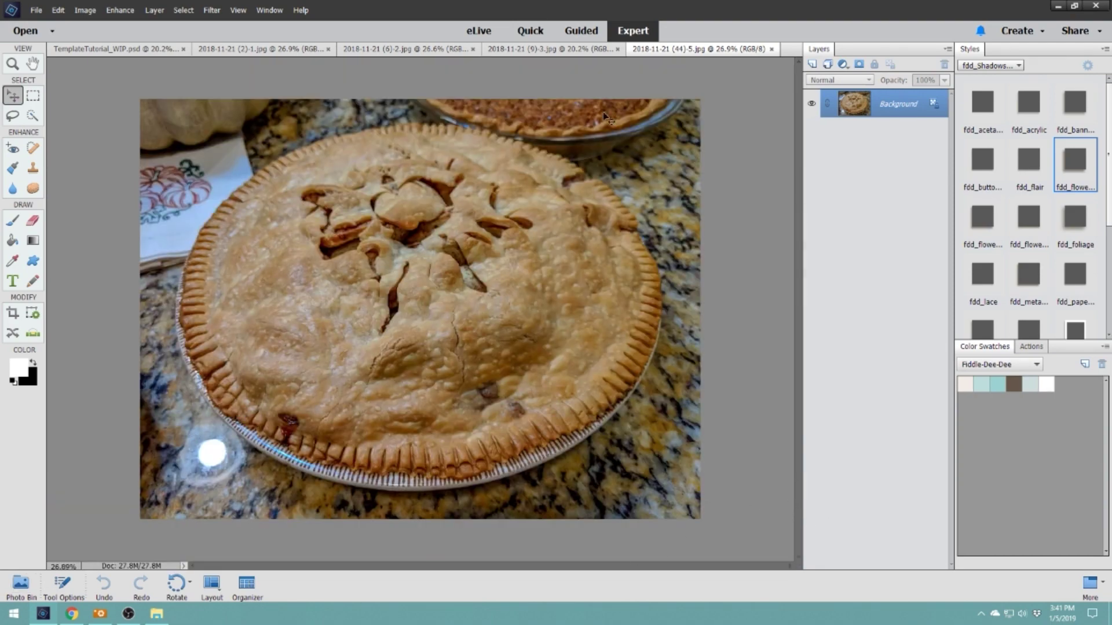
# Look through the open 2018-11-21 photos one after another and return to the TemplateTutorial_WIP layout.
pyautogui.click(542, 52)
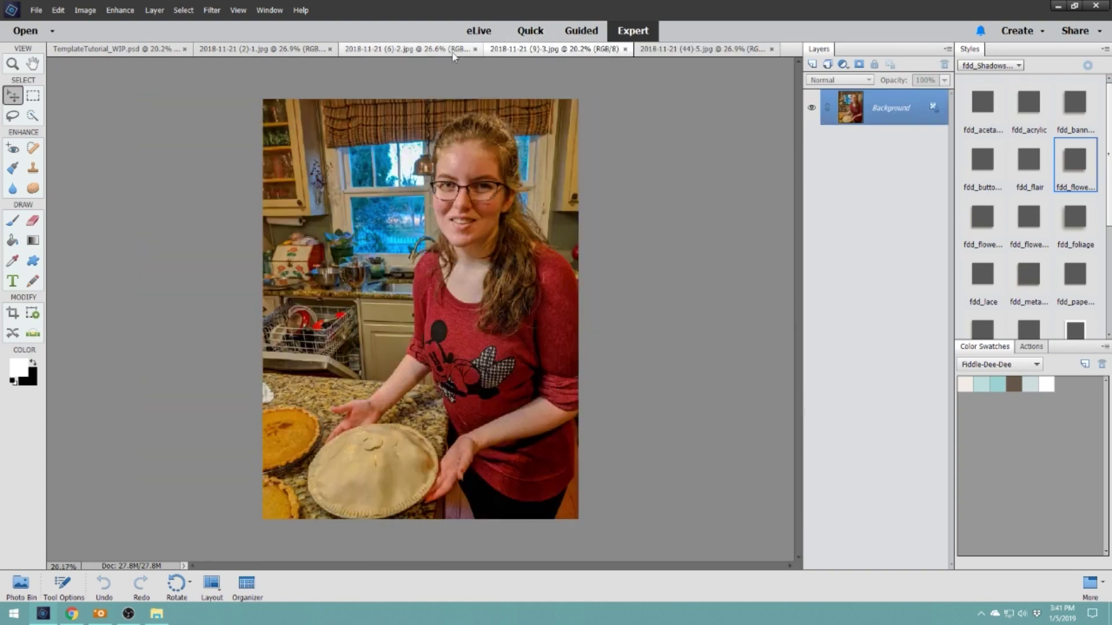
pyautogui.click(439, 50)
pyautogui.click(264, 49)
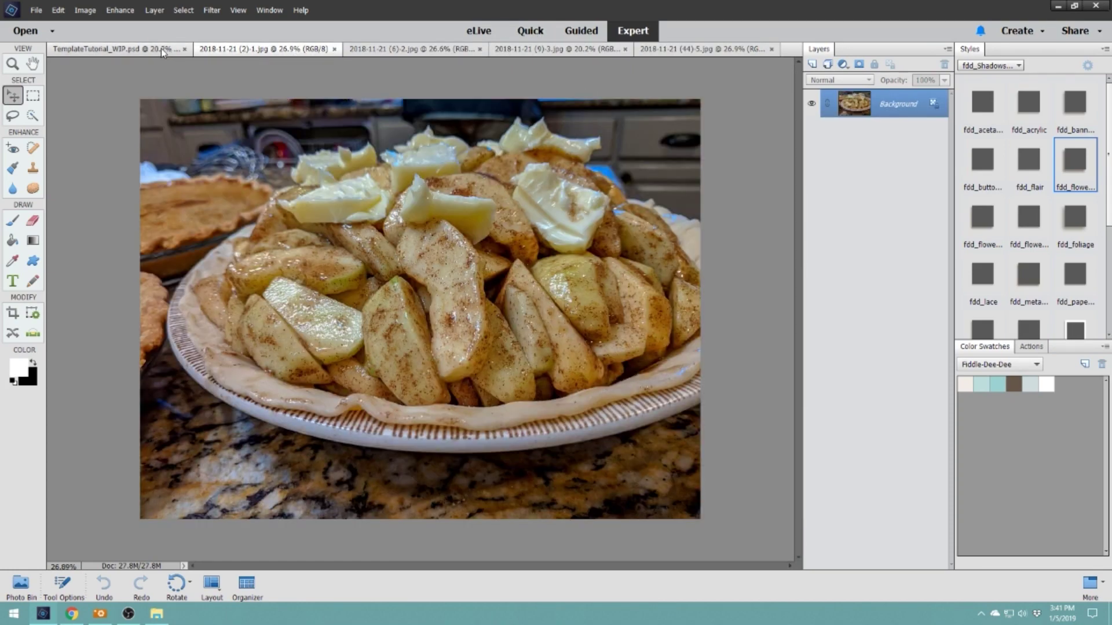
pyautogui.click(161, 49)
# Reopen the Photo Bin and make the large photo placeholder the active layer in the template.
pyautogui.click(20, 585)
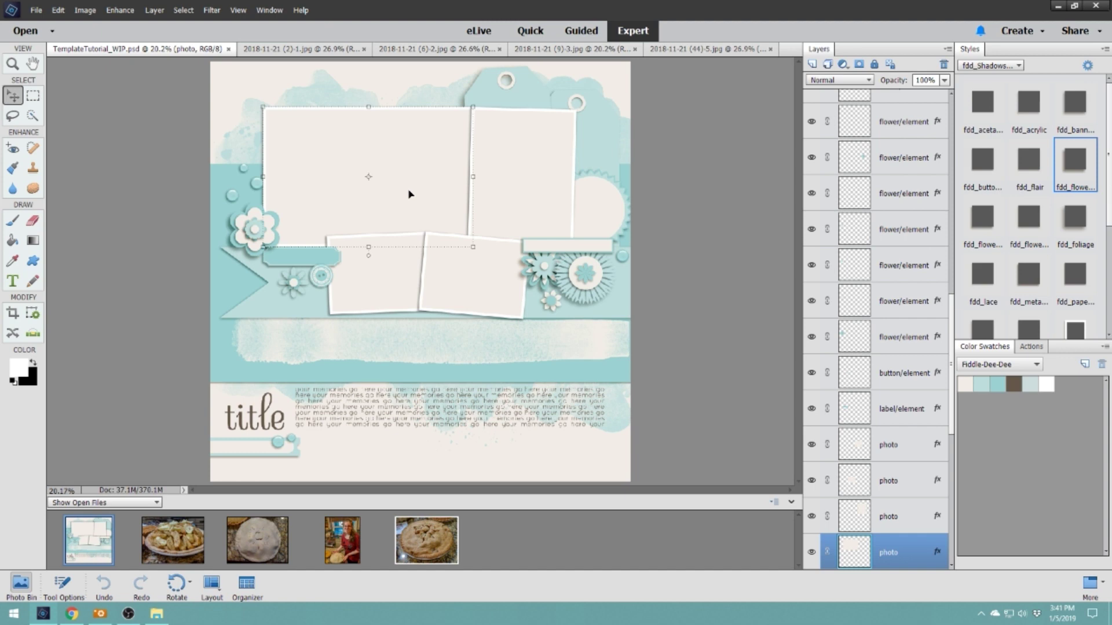
pyautogui.click(432, 548)
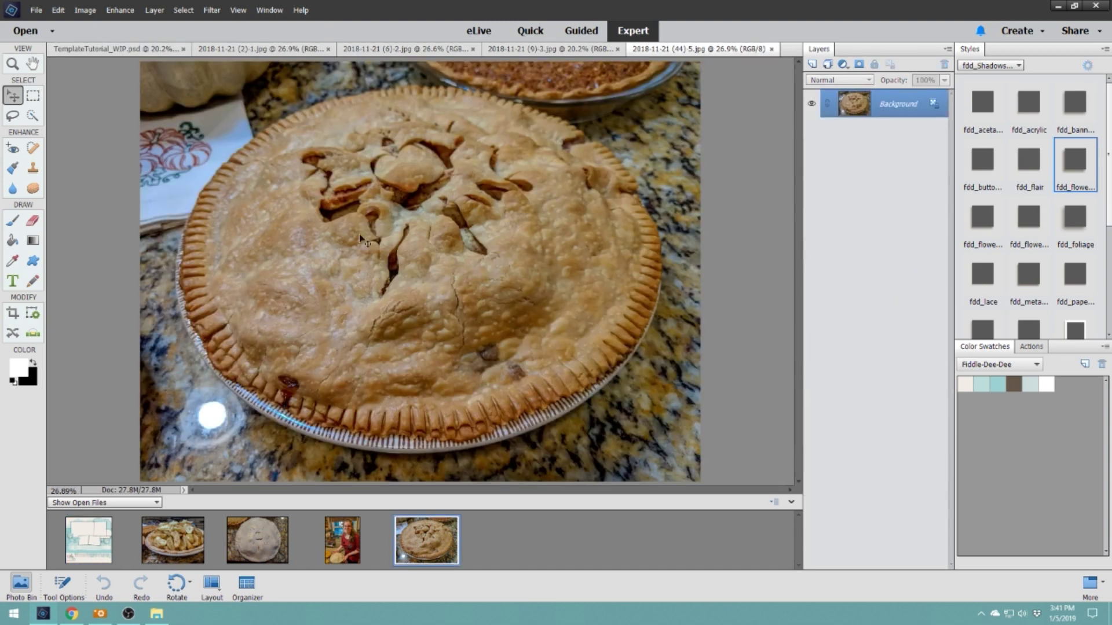
pyautogui.click(89, 553)
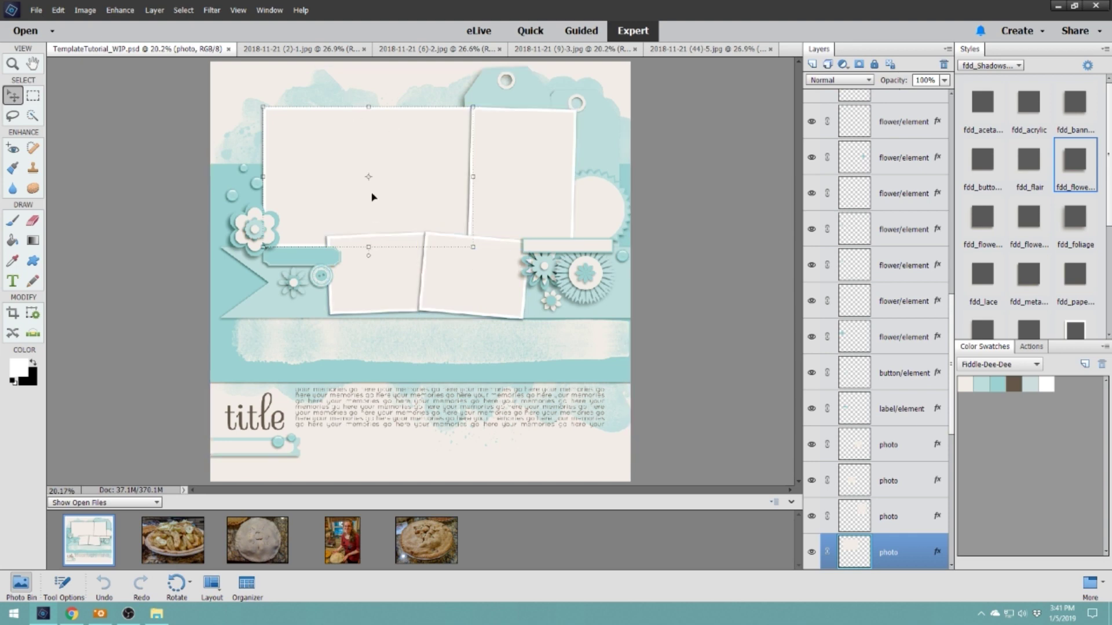
pyautogui.scroll(-3, 927, 528)
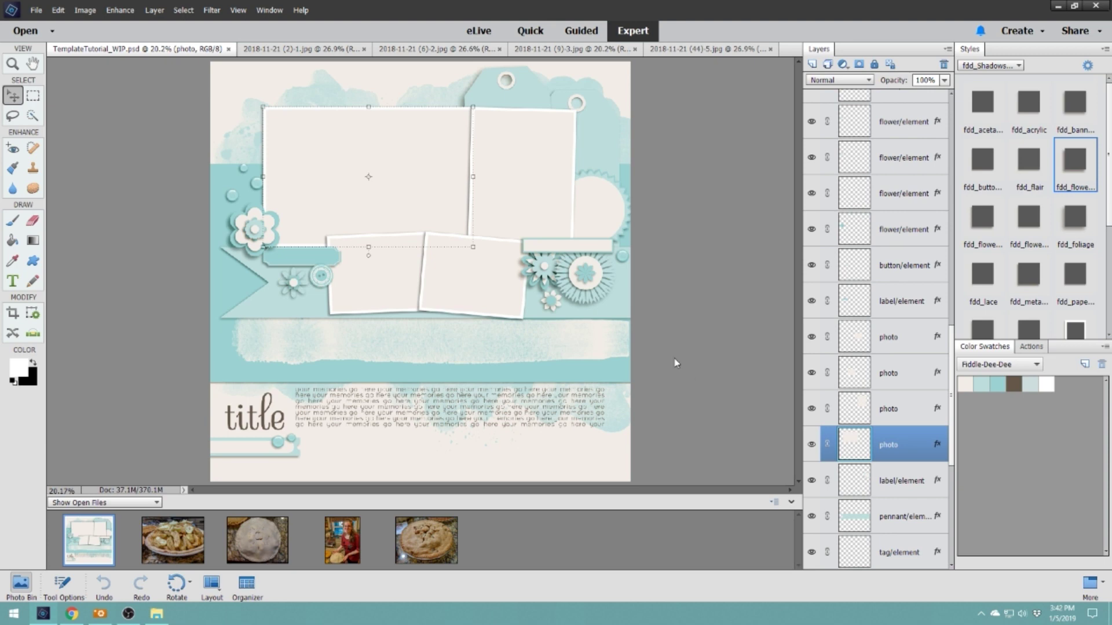
pyautogui.click(419, 149)
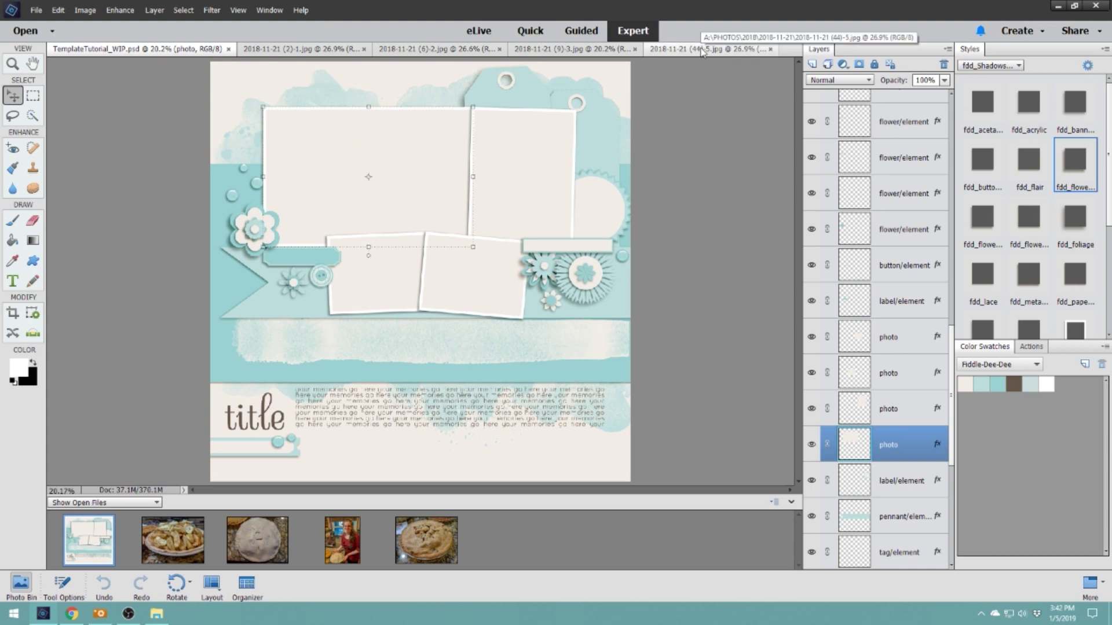
pyautogui.click(427, 553)
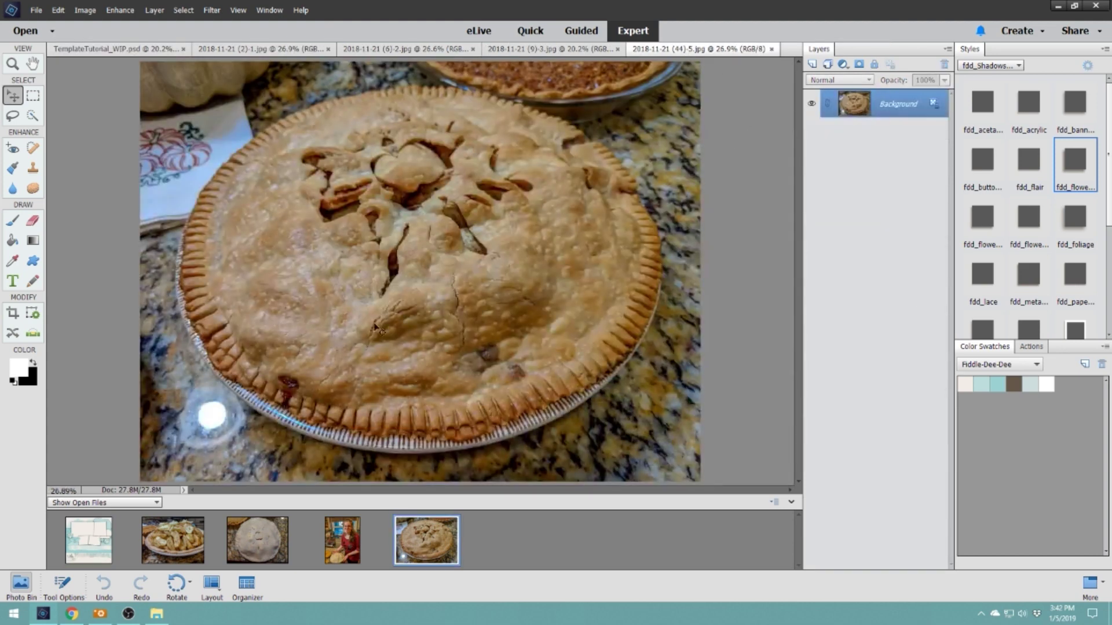
pyautogui.moveTo(481, 235); pyautogui.dragTo(82, 551)
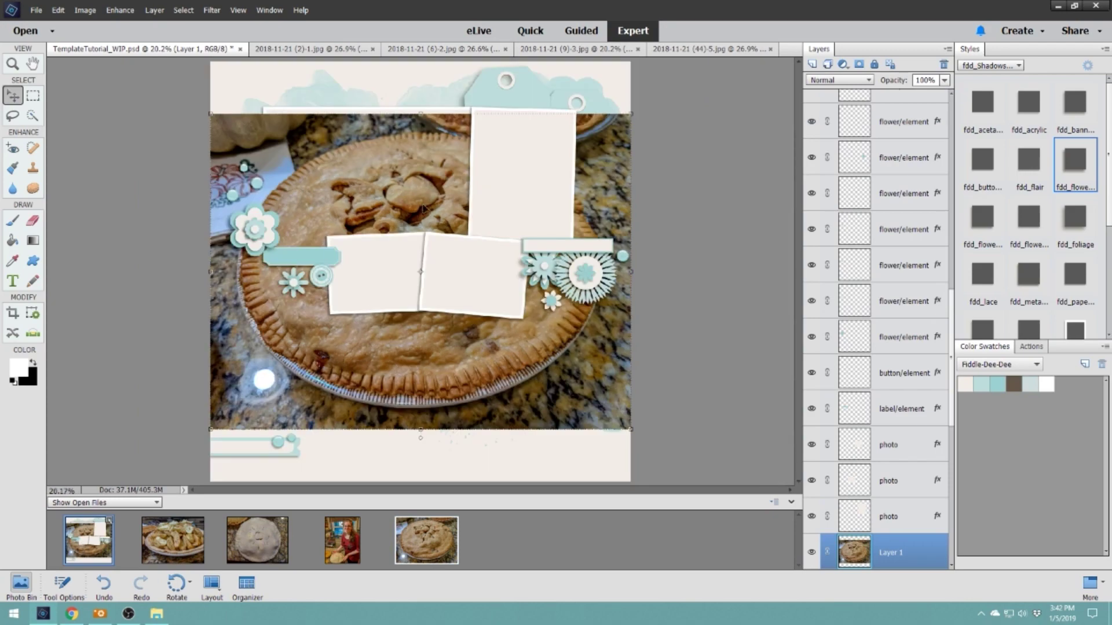
pyautogui.moveTo(457, 235); pyautogui.dragTo(423, 175)
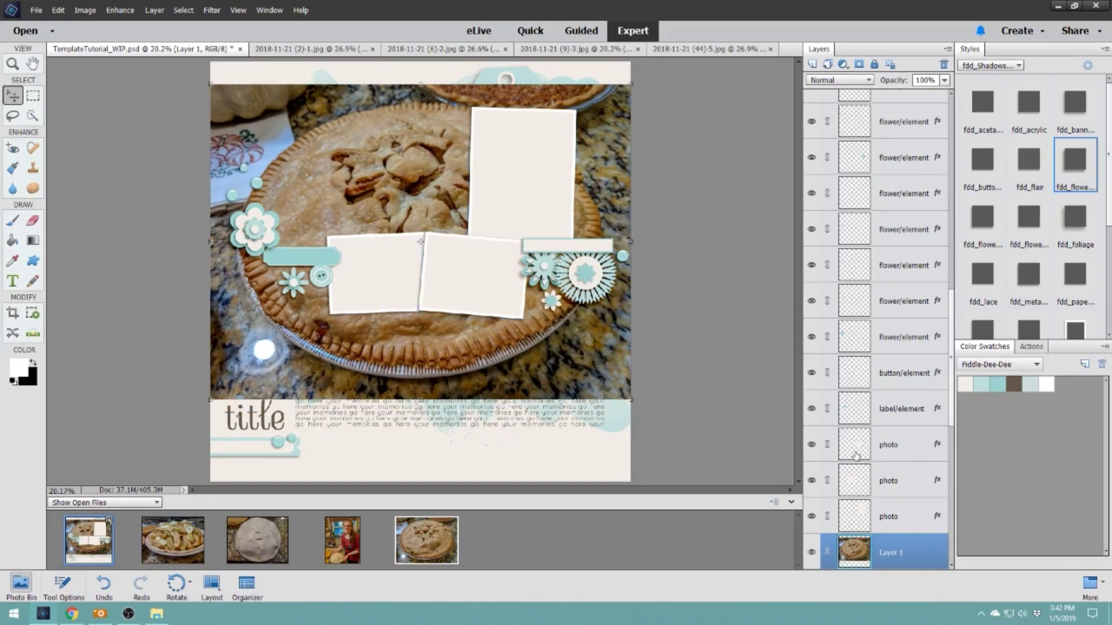
pyautogui.scroll(-3, 928, 412)
pyautogui.click(909, 413)
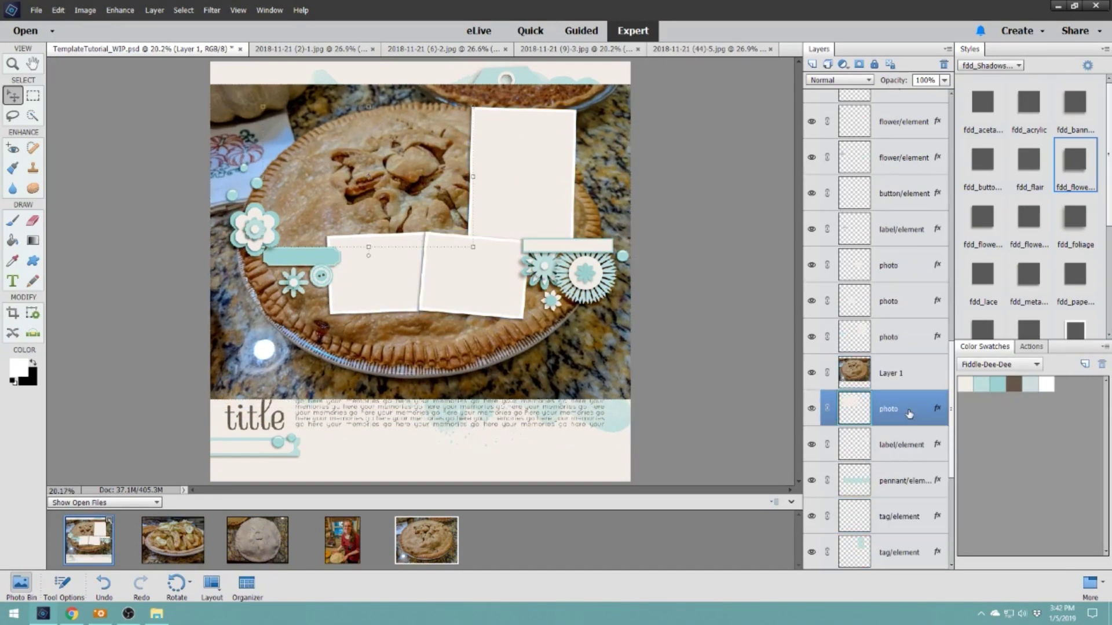
pyautogui.click(905, 372)
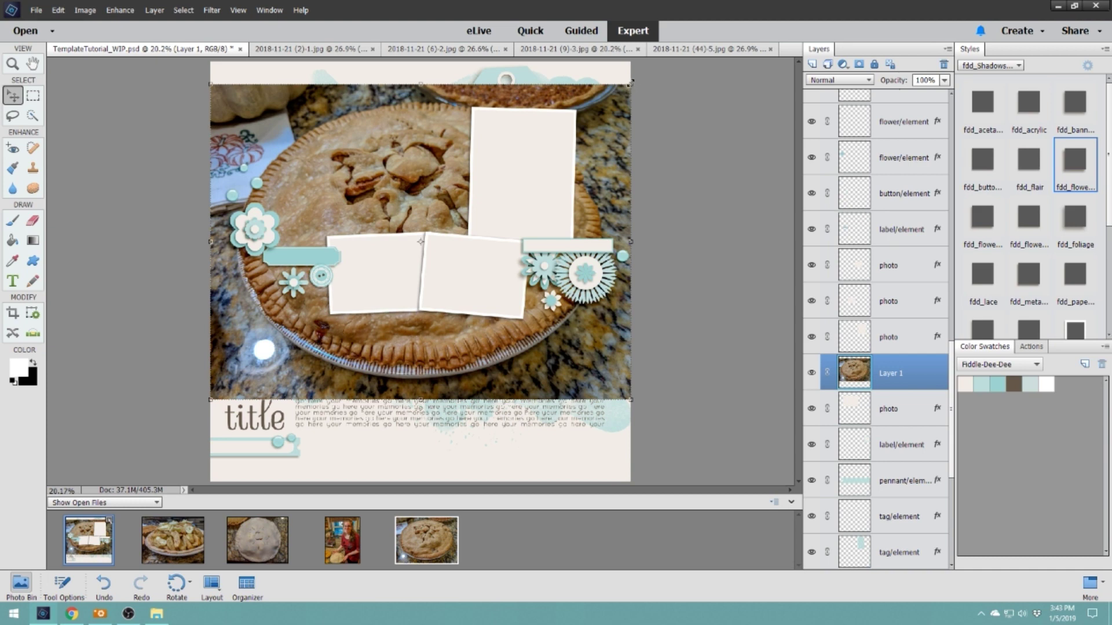
pyautogui.moveTo(631, 83); pyautogui.dragTo(458, 243)
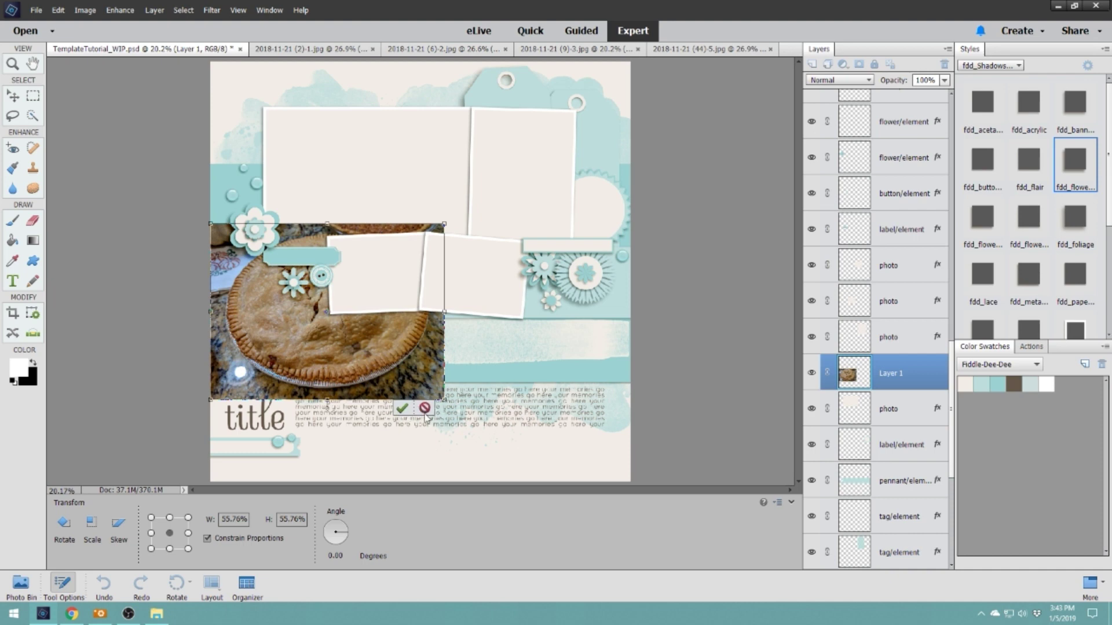
pyautogui.press('Return')
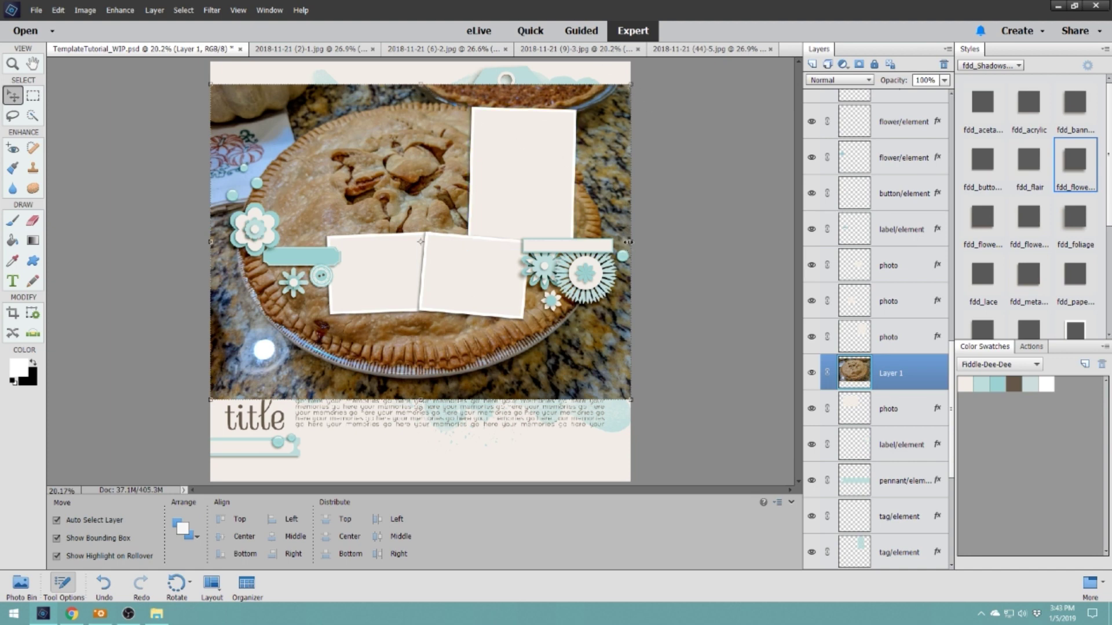
pyautogui.moveTo(631, 245)
pyautogui.mouseDown()
pyautogui.moveTo(526, 248)
pyautogui.moveTo(619, 243)
pyautogui.mouseUp()
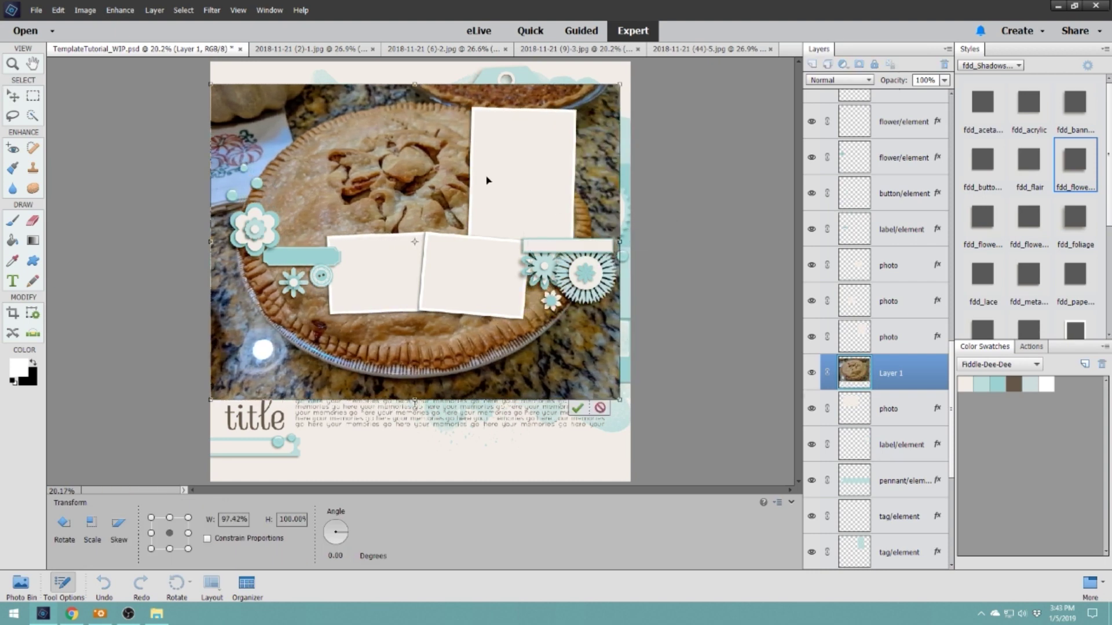
pyautogui.moveTo(414, 85)
pyautogui.mouseDown()
pyautogui.moveTo(411, 292)
pyautogui.moveTo(412, 80)
pyautogui.mouseUp()
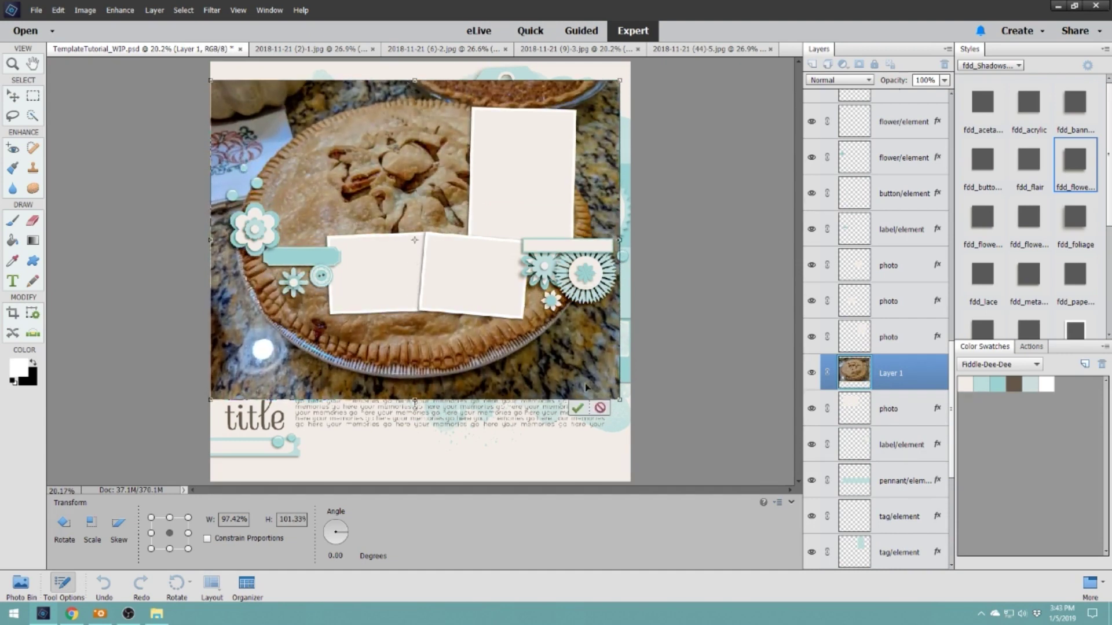
pyautogui.click(602, 411)
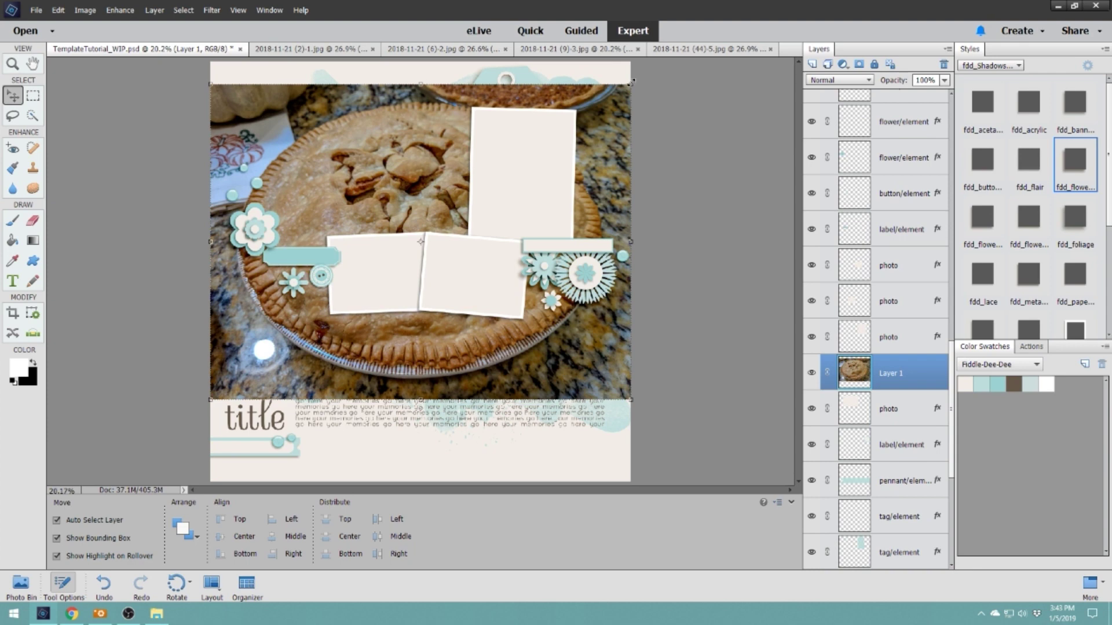
pyautogui.moveTo(635, 78); pyautogui.dragTo(633, 84)
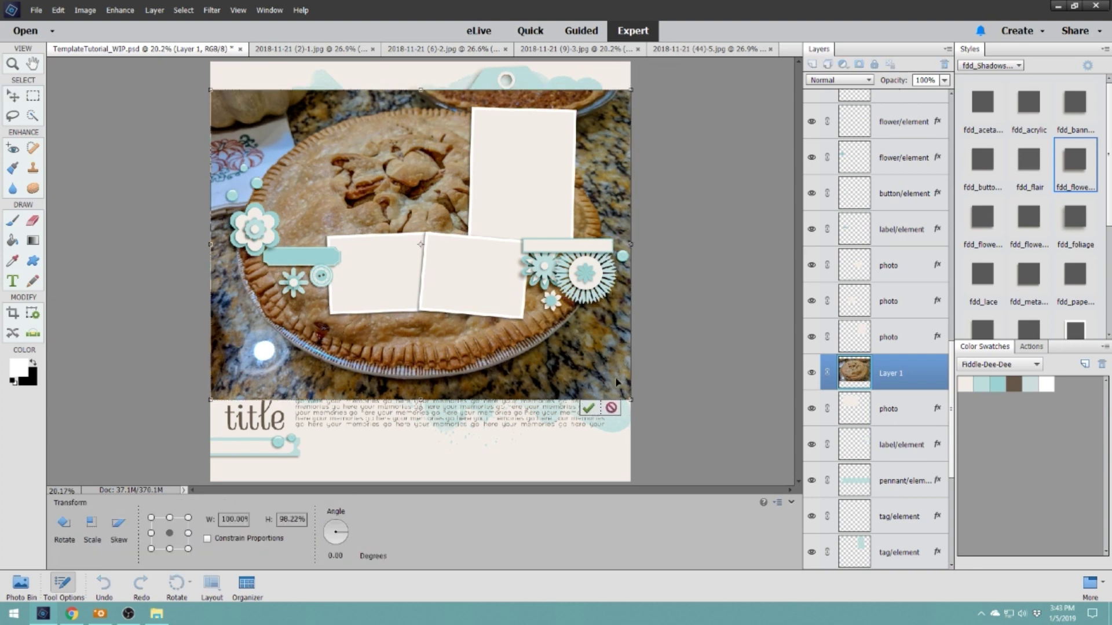
pyautogui.click(612, 408)
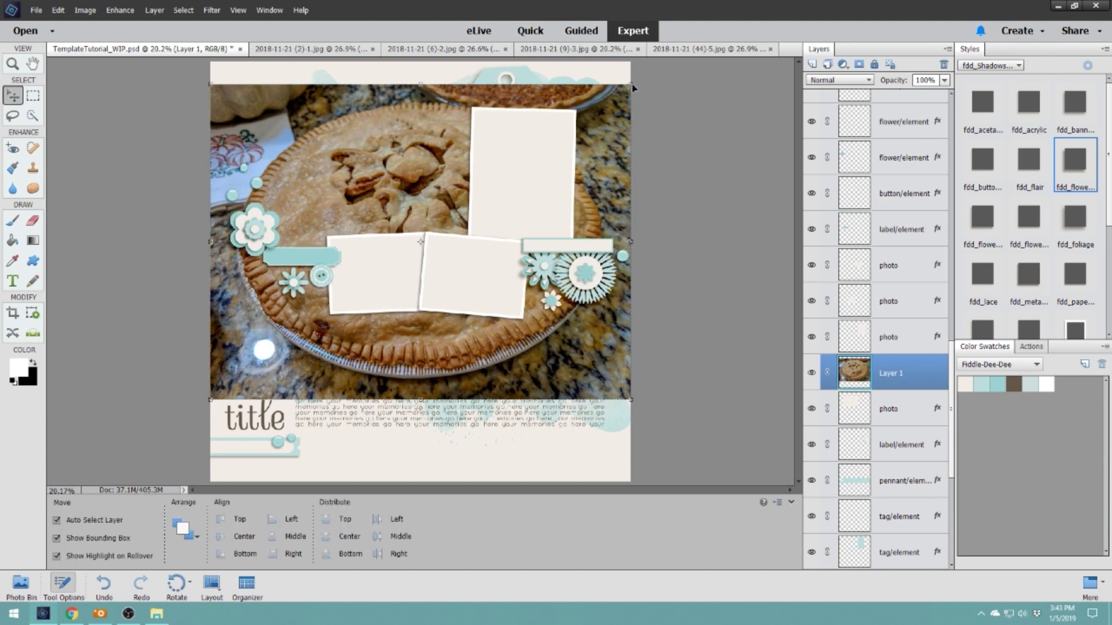
# Scale the pie photo proportionally to about 51% and position it so it covers the large photo frame.
pyautogui.click(631, 84)
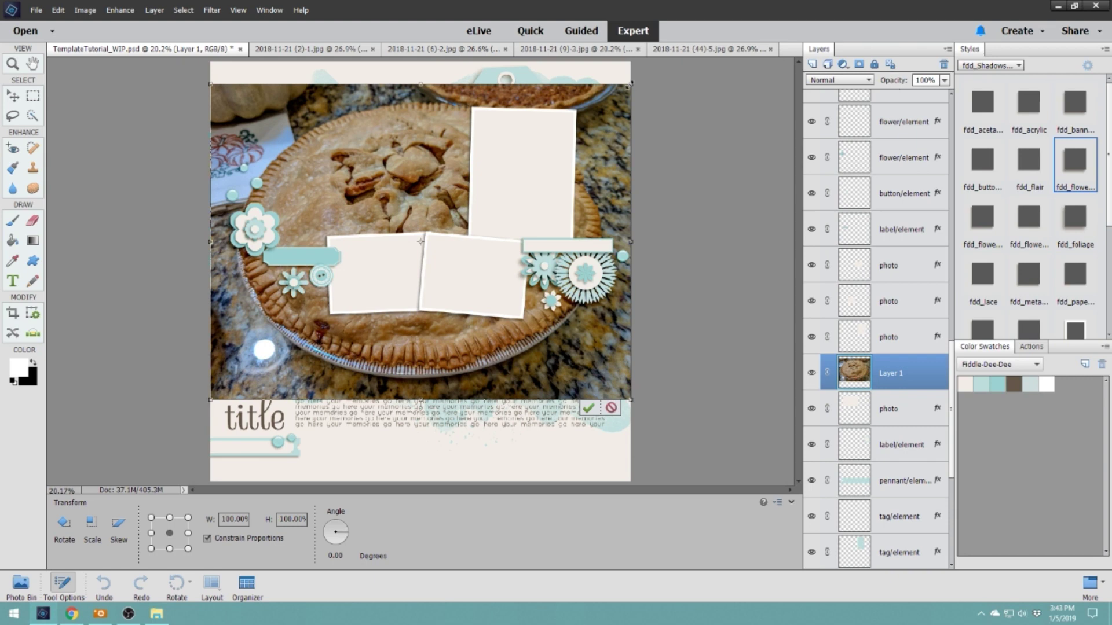
pyautogui.moveTo(632, 85); pyautogui.dragTo(407, 251)
pyautogui.moveTo(355, 347); pyautogui.dragTo(409, 193)
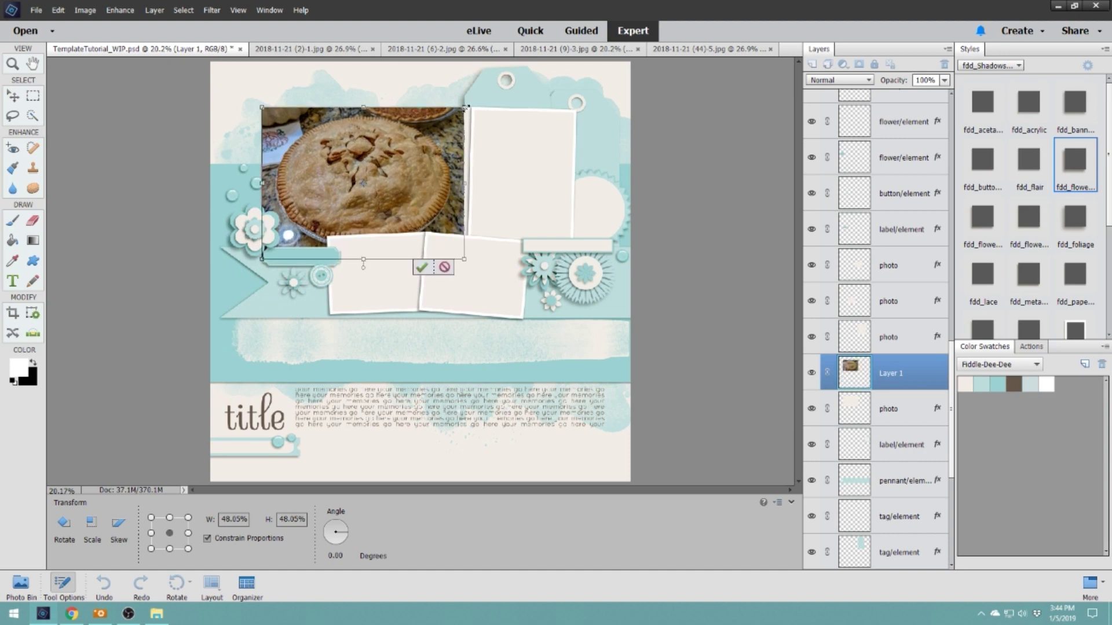
pyautogui.moveTo(466, 107)
pyautogui.mouseDown()
pyautogui.moveTo(476, 99)
pyautogui.moveTo(464, 118)
pyautogui.mouseUp()
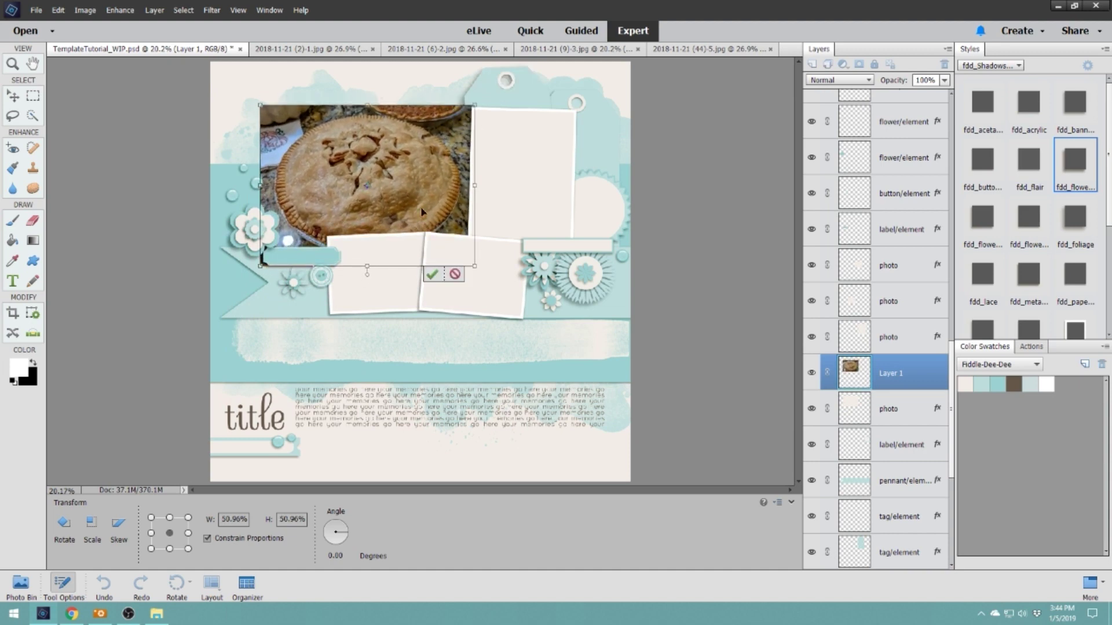
pyautogui.click(432, 274)
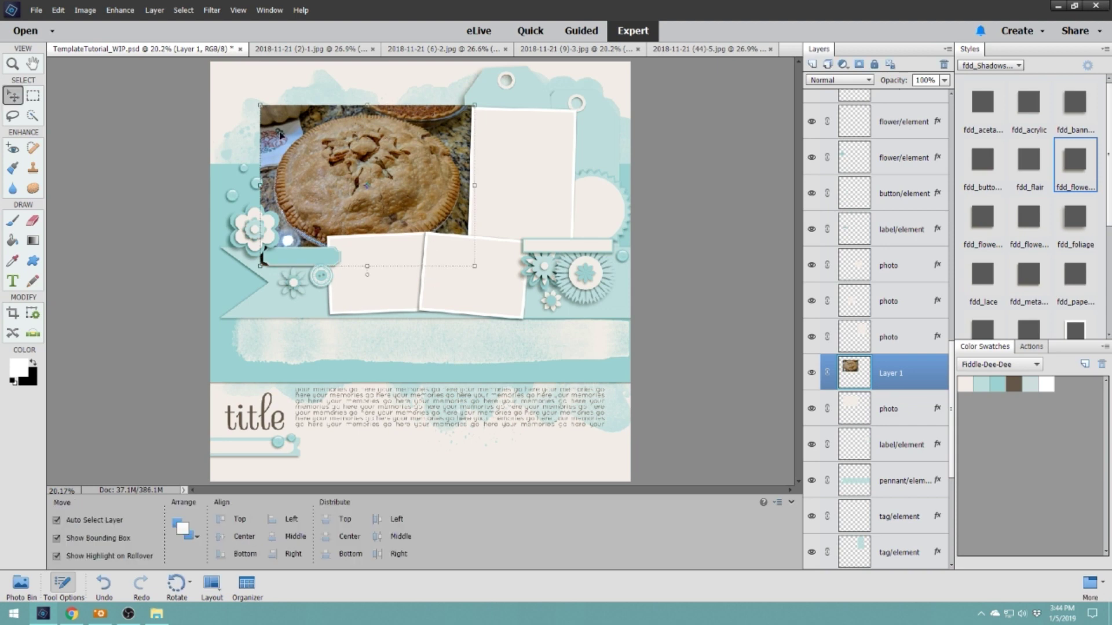
# Clip the pie photo's layer to the large photo placeholder beneath it and shift the photo slightly within the frame.
pyautogui.click(896, 415)
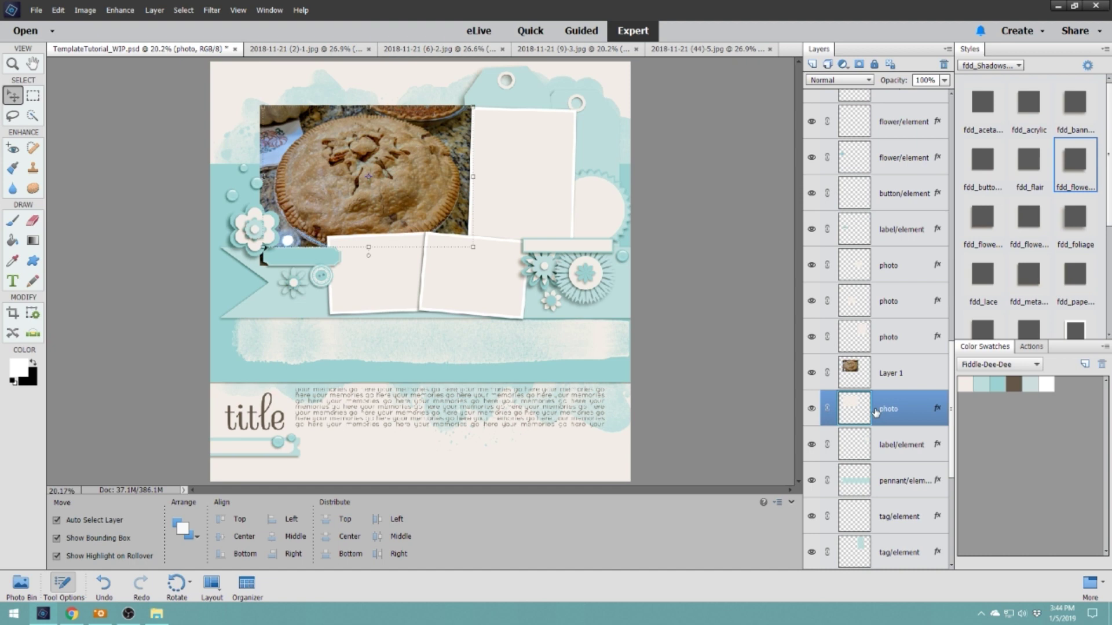
pyautogui.click(431, 189)
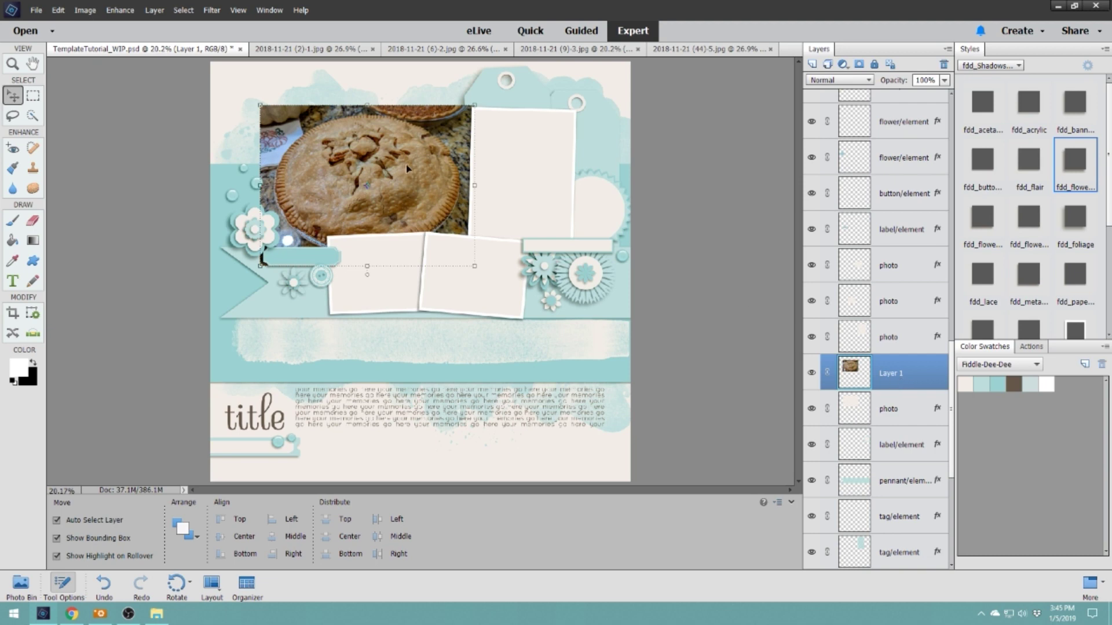
pyautogui.rightClick(901, 377)
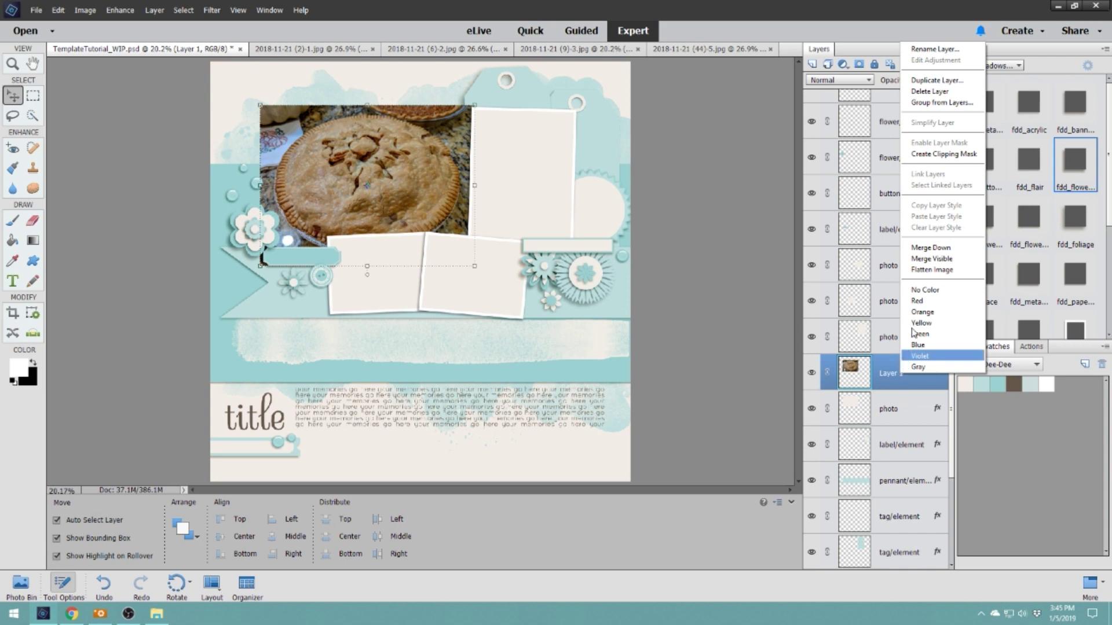
pyautogui.click(943, 154)
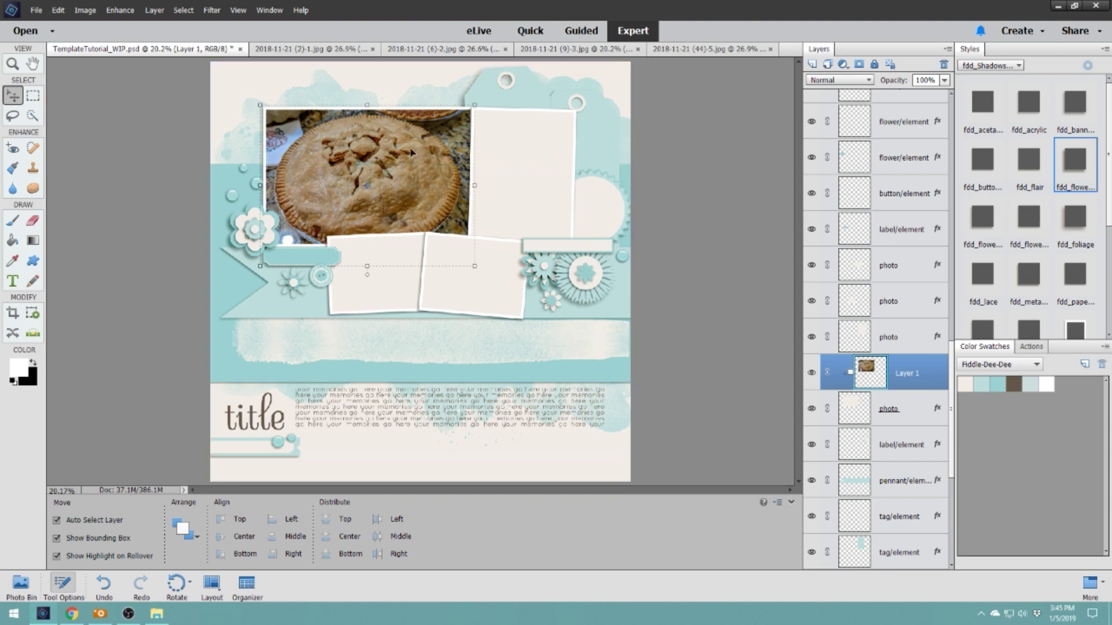
pyautogui.moveTo(412, 152)
pyautogui.mouseDown()
pyautogui.moveTo(401, 167)
pyautogui.moveTo(462, 144)
pyautogui.moveTo(450, 174)
pyautogui.moveTo(402, 162)
pyautogui.moveTo(420, 205)
pyautogui.moveTo(409, 170)
pyautogui.mouseUp()
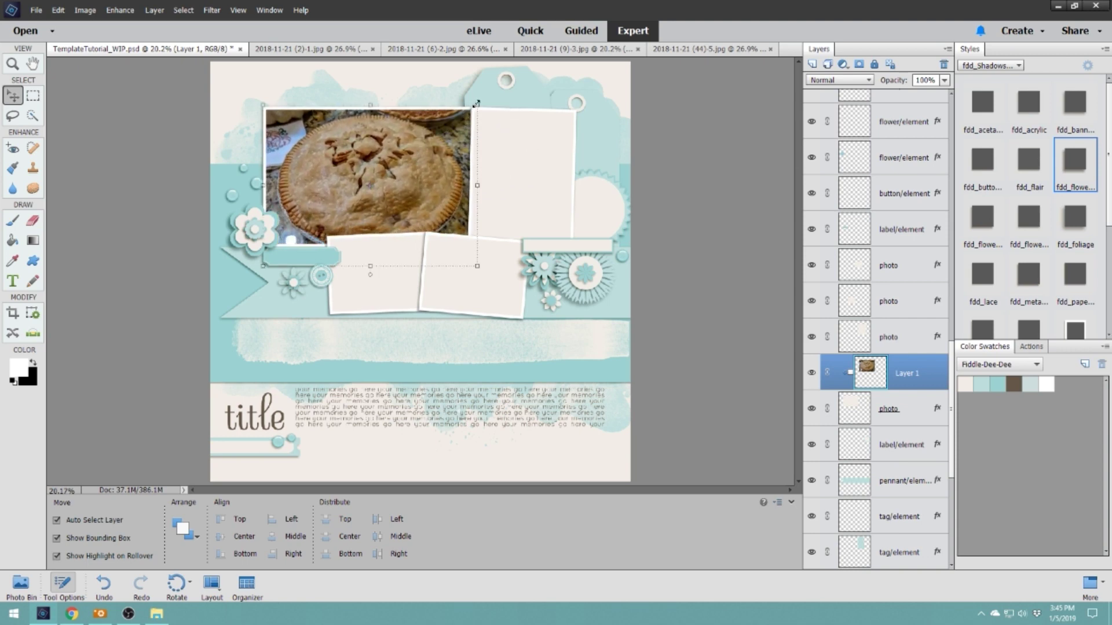
# Try enlarging the clipped pie photo to about 105% and repositioning it within the large frame, and undo the transform.
pyautogui.moveTo(476, 104); pyautogui.dragTo(520, 73)
pyautogui.moveTo(466, 132)
pyautogui.mouseDown()
pyautogui.moveTo(452, 158)
pyautogui.moveTo(480, 116)
pyautogui.mouseUp()
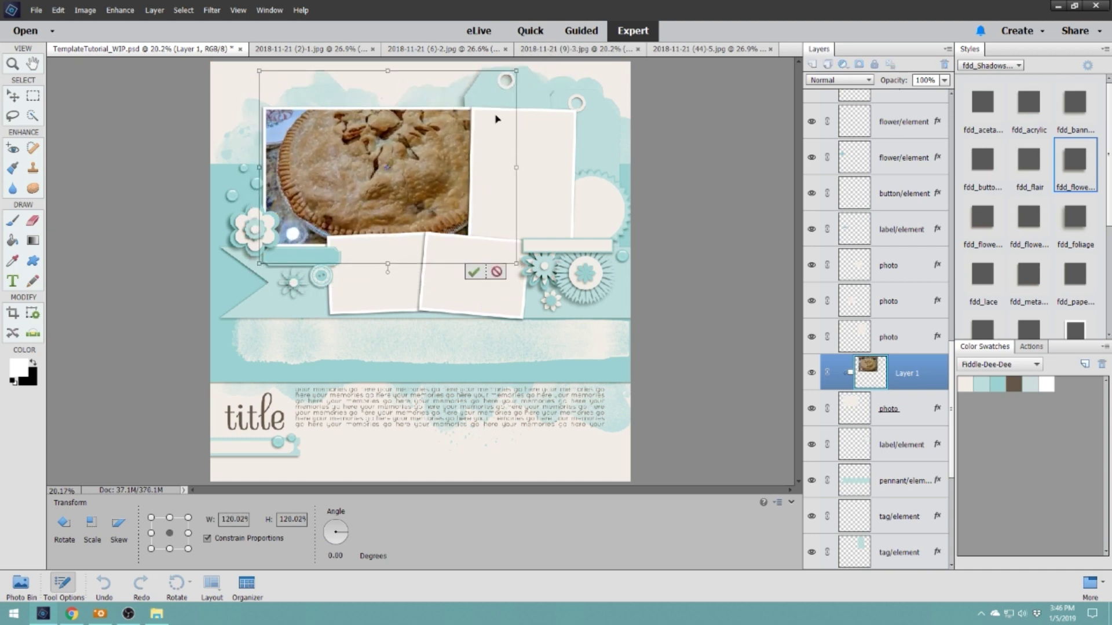
pyautogui.moveTo(514, 71); pyautogui.dragTo(493, 87)
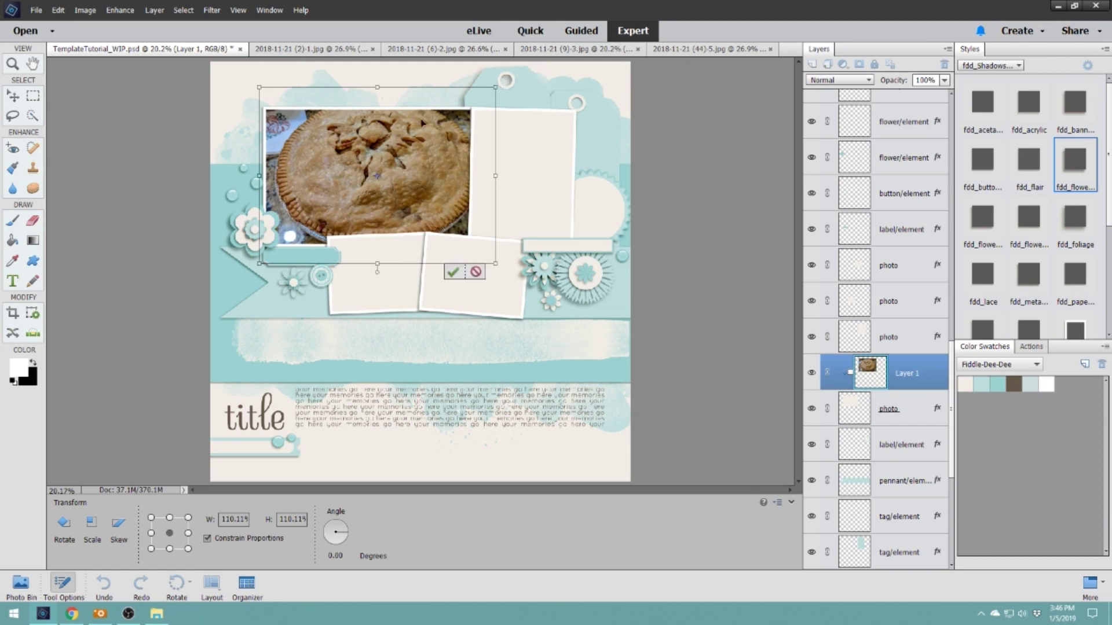
pyautogui.moveTo(403, 141); pyautogui.dragTo(407, 158)
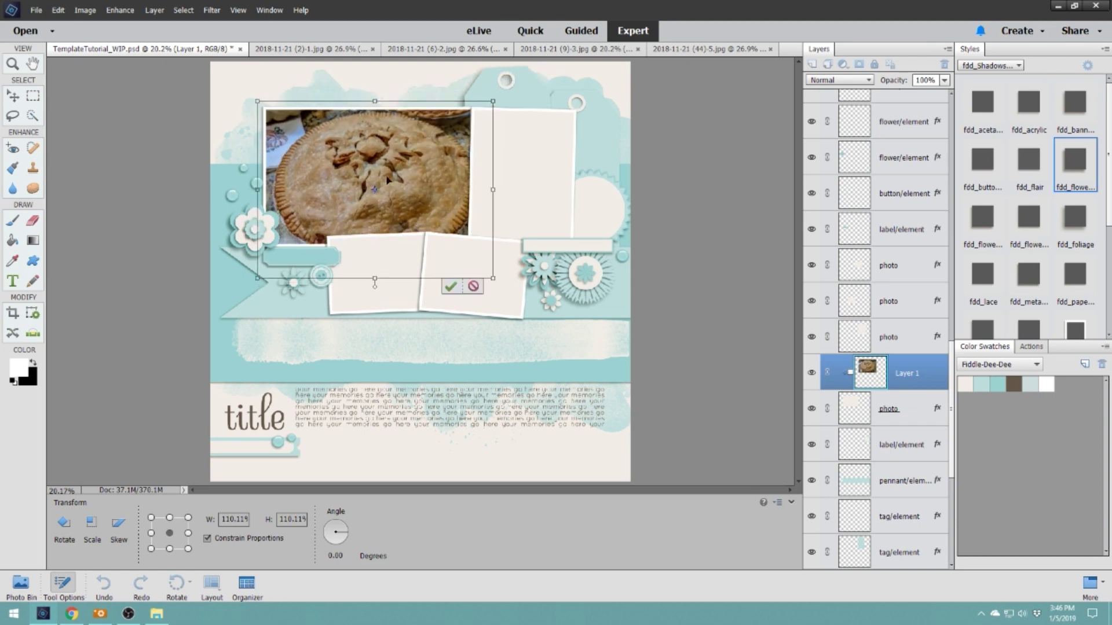
pyautogui.moveTo(371, 199); pyautogui.dragTo(385, 161)
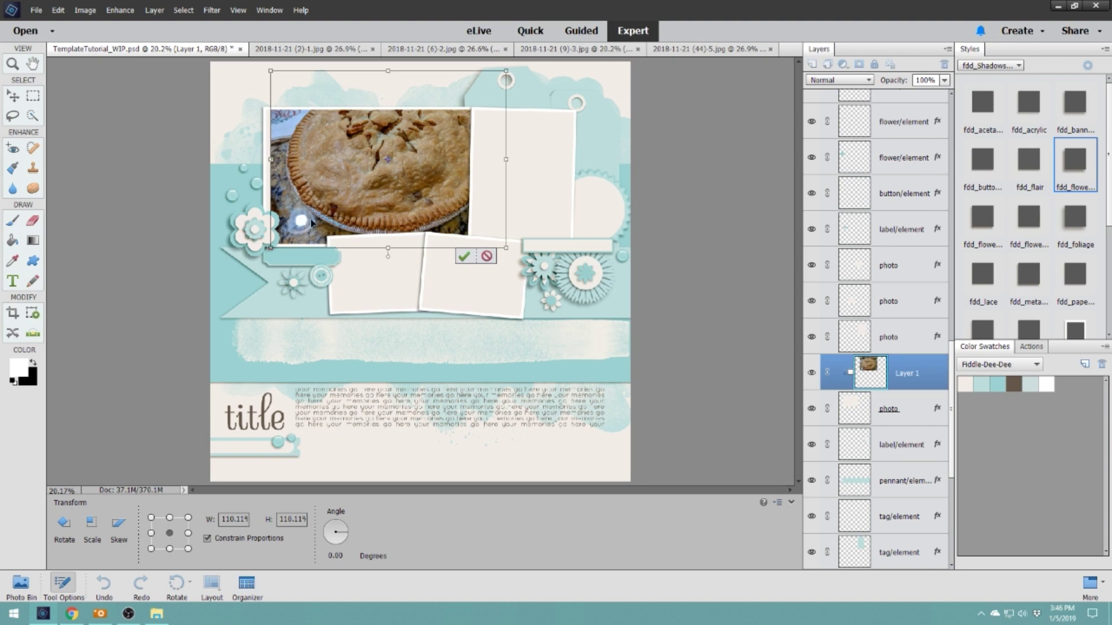
pyautogui.moveTo(425, 142); pyautogui.dragTo(411, 173)
pyautogui.moveTo(492, 100); pyautogui.dragTo(457, 135)
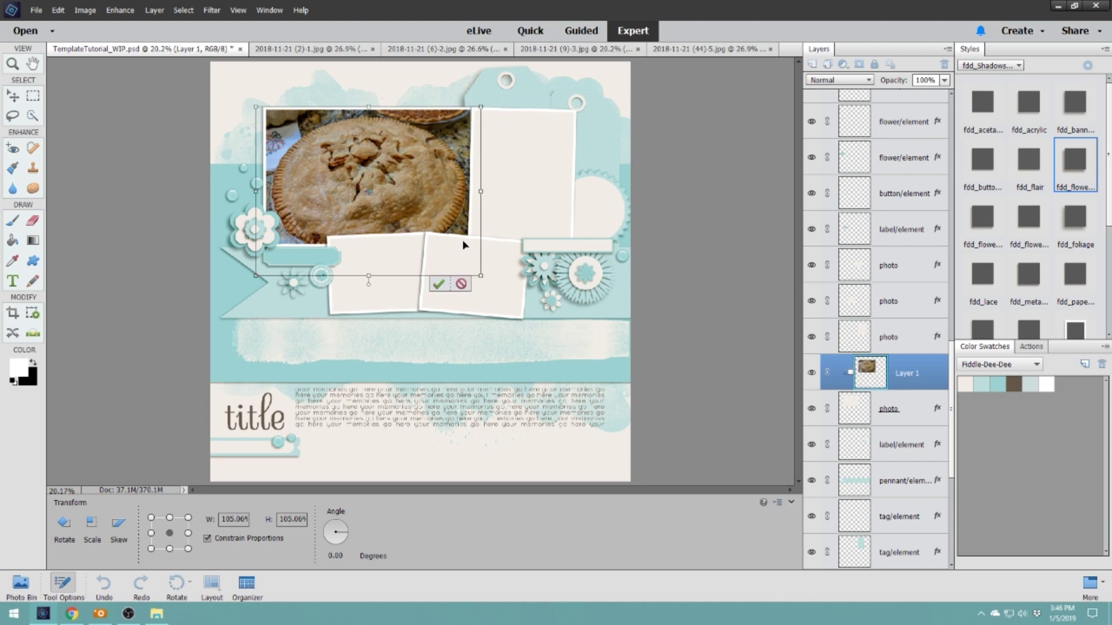
pyautogui.click(438, 284)
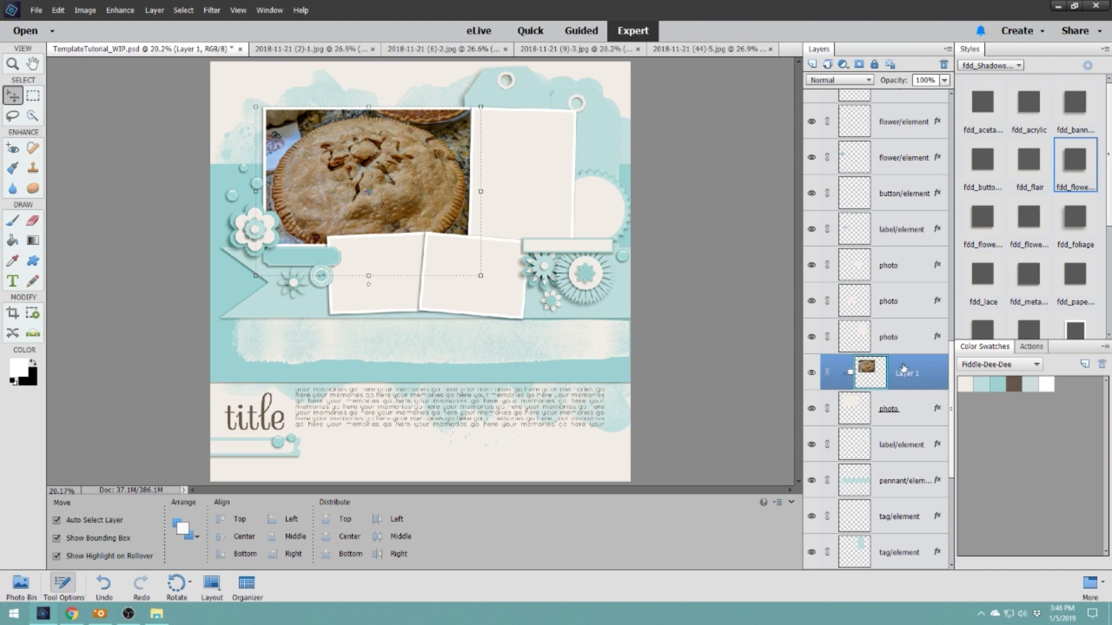
pyautogui.hotkey('ctrl', 'z')
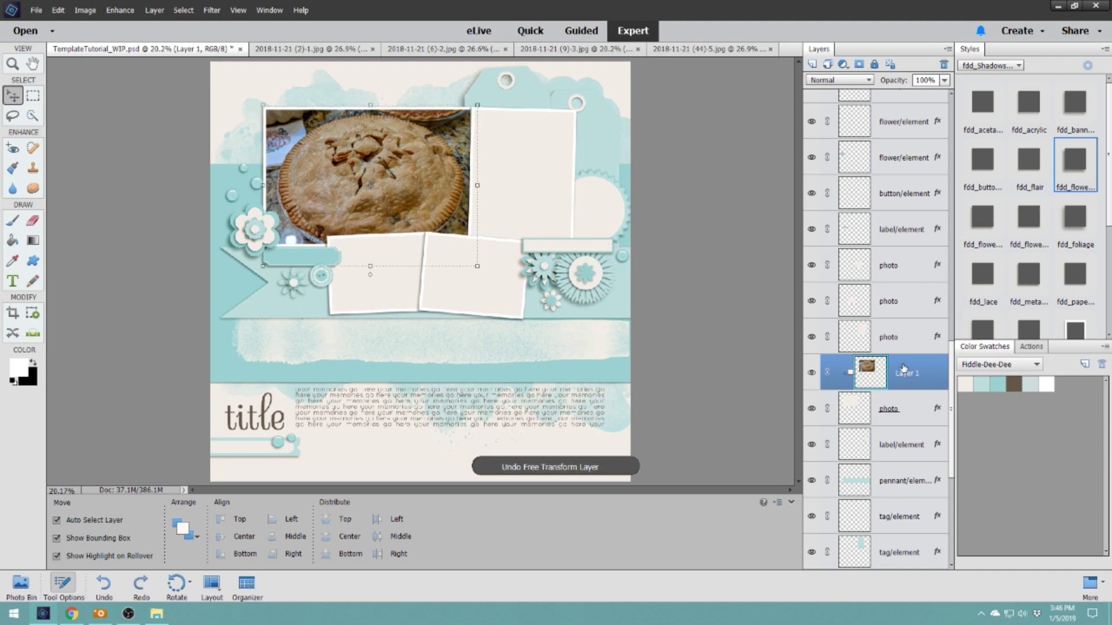
# Undo the pie photo's clipping, positioning and scaling, back to its full-size unclipped state.
pyautogui.hotkey('ctrl', 'z')
pyautogui.hotkey('ctrl', 'z')
pyautogui.hotkey('ctrl', 'z')
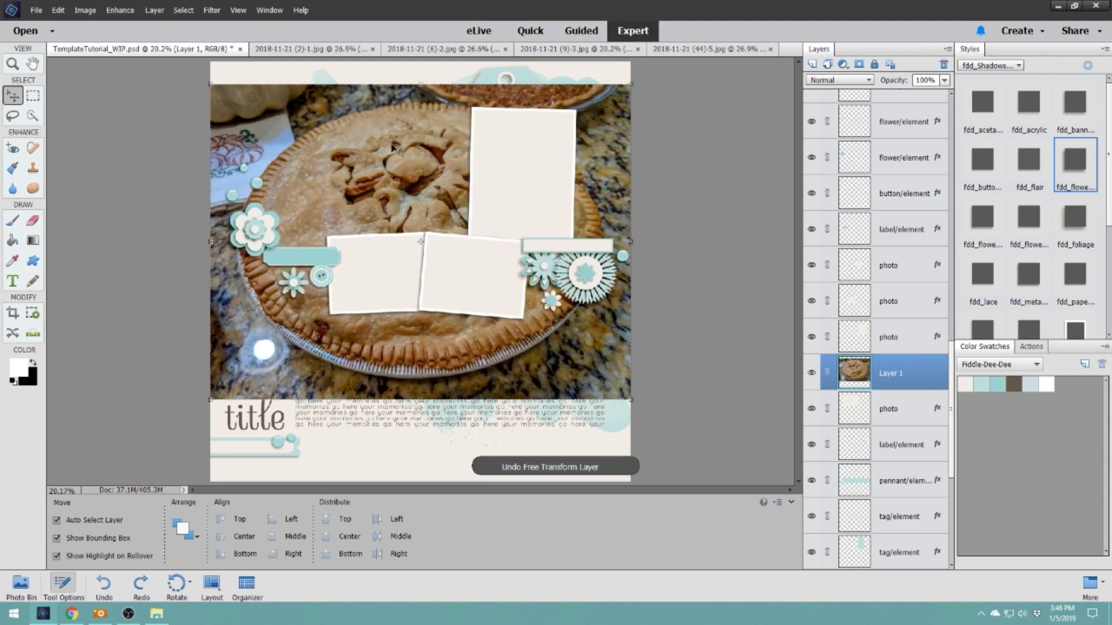
# Scale the pie photo proportionally to about 53% and position it so it covers the large photo frame.
pyautogui.click(632, 84)
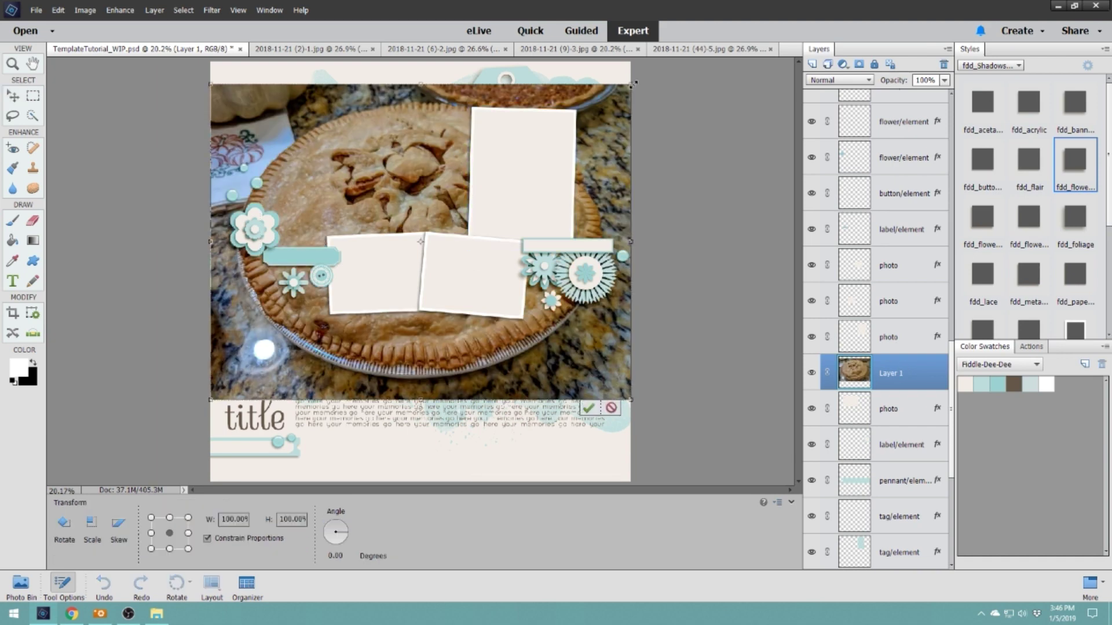
pyautogui.moveTo(631, 84); pyautogui.dragTo(358, 268)
pyautogui.moveTo(290, 342); pyautogui.dragTo(359, 184)
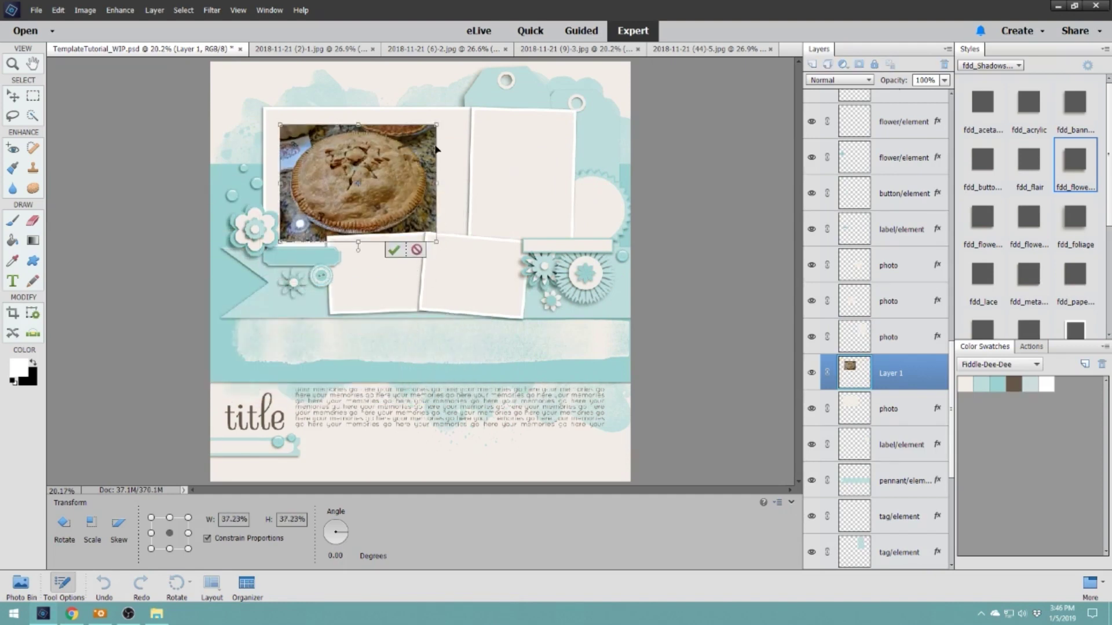
pyautogui.moveTo(436, 123)
pyautogui.mouseDown()
pyautogui.moveTo(492, 104)
pyautogui.moveTo(502, 79)
pyautogui.moveTo(479, 83)
pyautogui.moveTo(451, 128)
pyautogui.mouseUp()
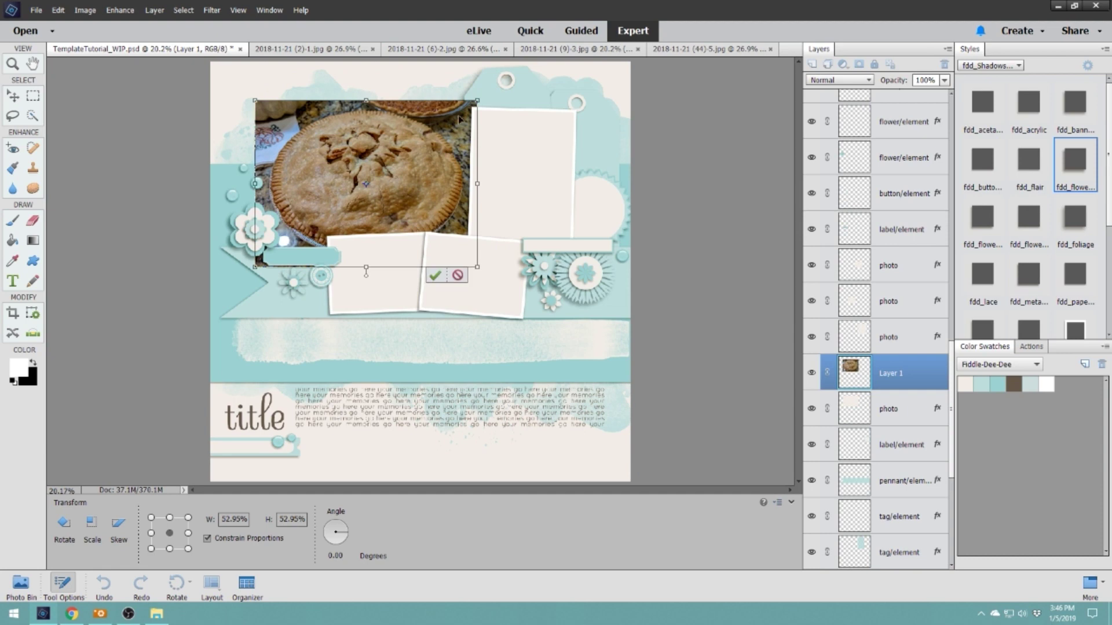
pyautogui.click(435, 275)
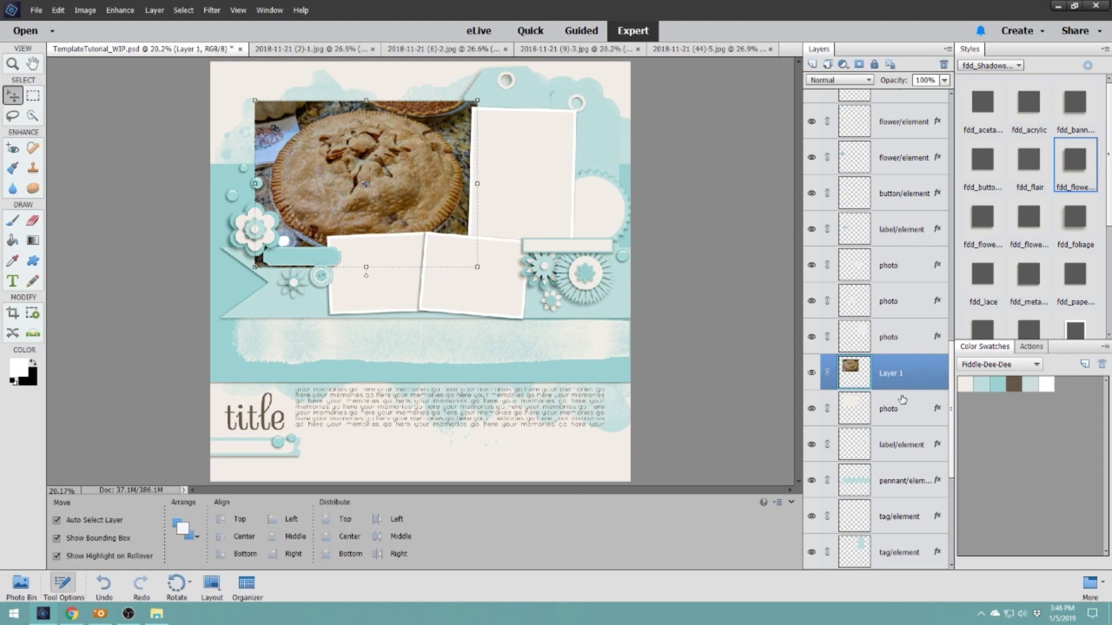
# Clip the pie photo's layer to the large photo placeholder directly beneath it.
pyautogui.rightClick(904, 376)
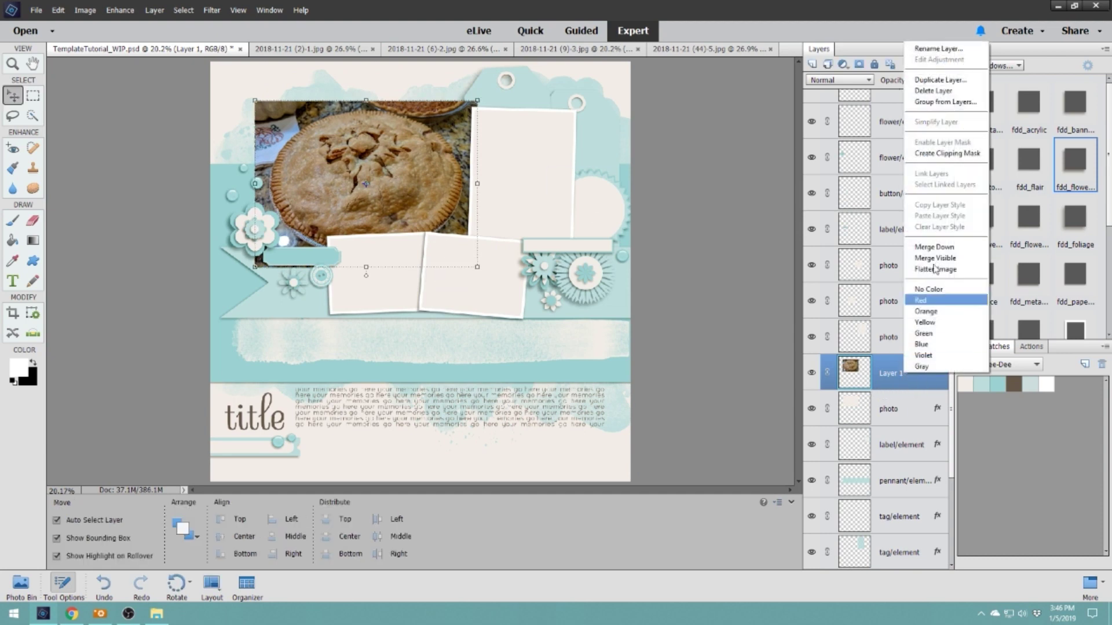
pyautogui.click(886, 377)
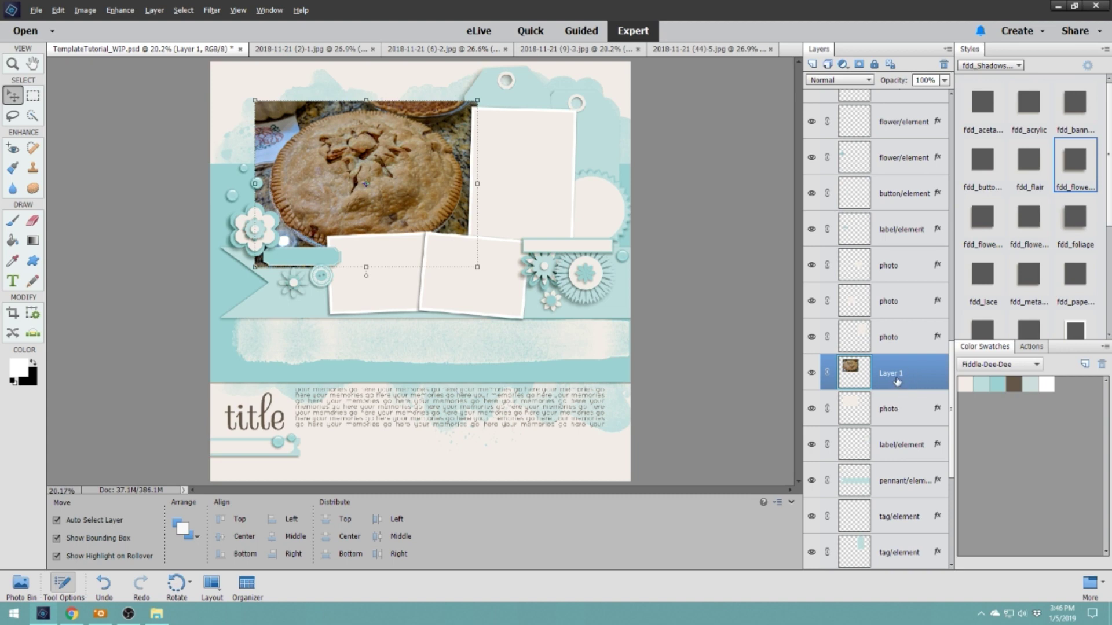
pyautogui.moveTo(897, 381); pyautogui.dragTo(894, 389)
pyautogui.keyDown('alt'); pyautogui.click(897, 387); pyautogui.keyUp('alt')
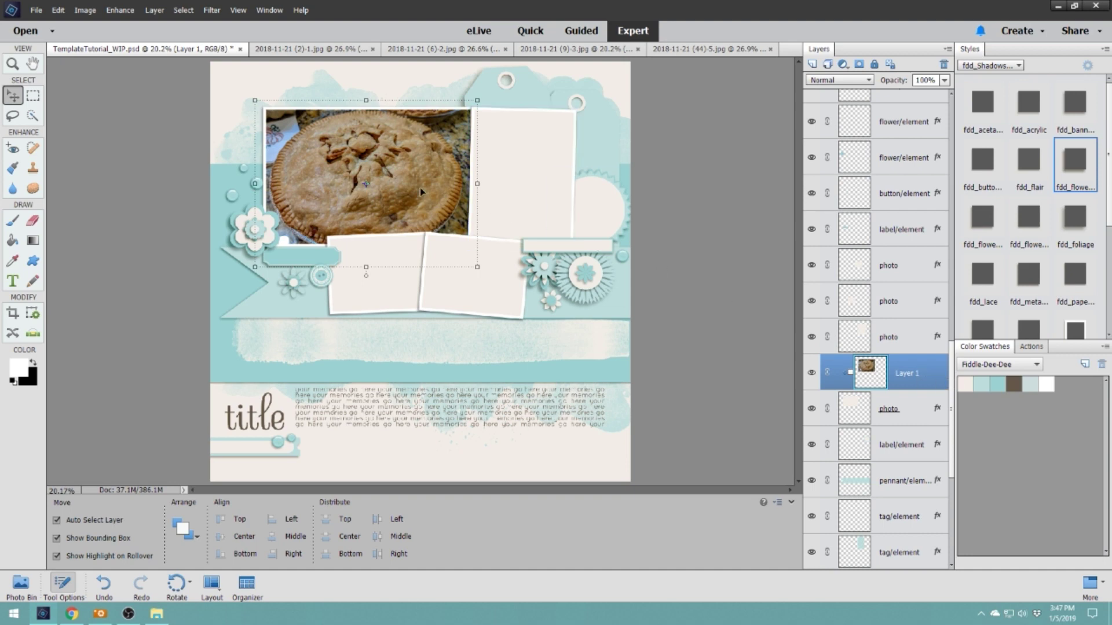
# Enlarge the clipped pie photo to about 104% and reposition it within the large frame.
pyautogui.moveTo(419, 187); pyautogui.dragTo(419, 194)
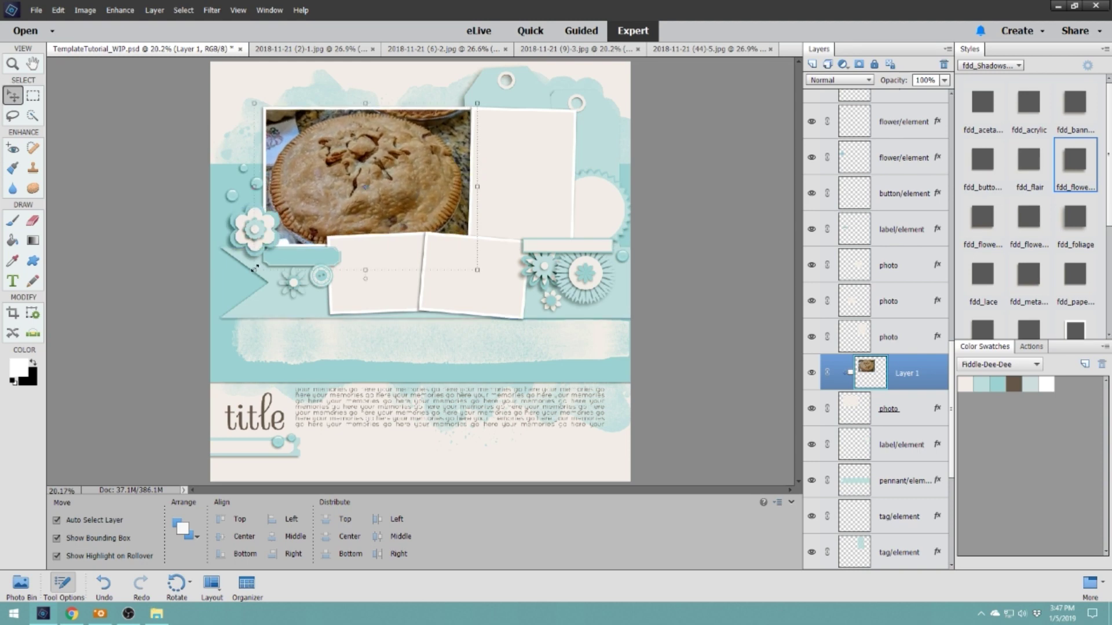
pyautogui.moveTo(255, 271); pyautogui.dragTo(250, 273)
pyautogui.moveTo(397, 183); pyautogui.dragTo(403, 185)
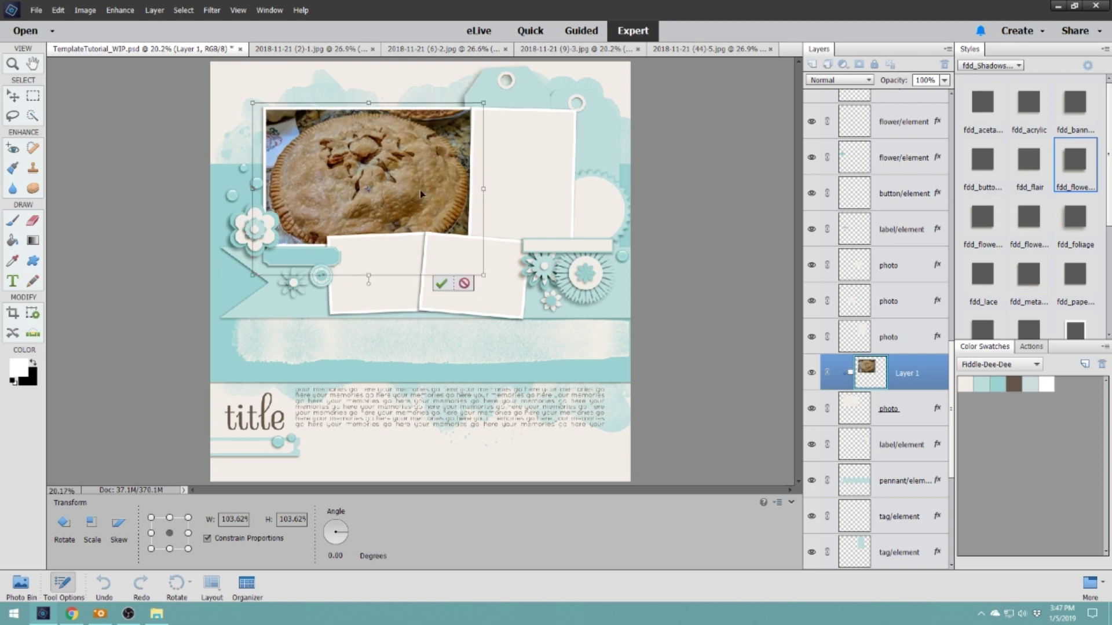
pyautogui.click(442, 284)
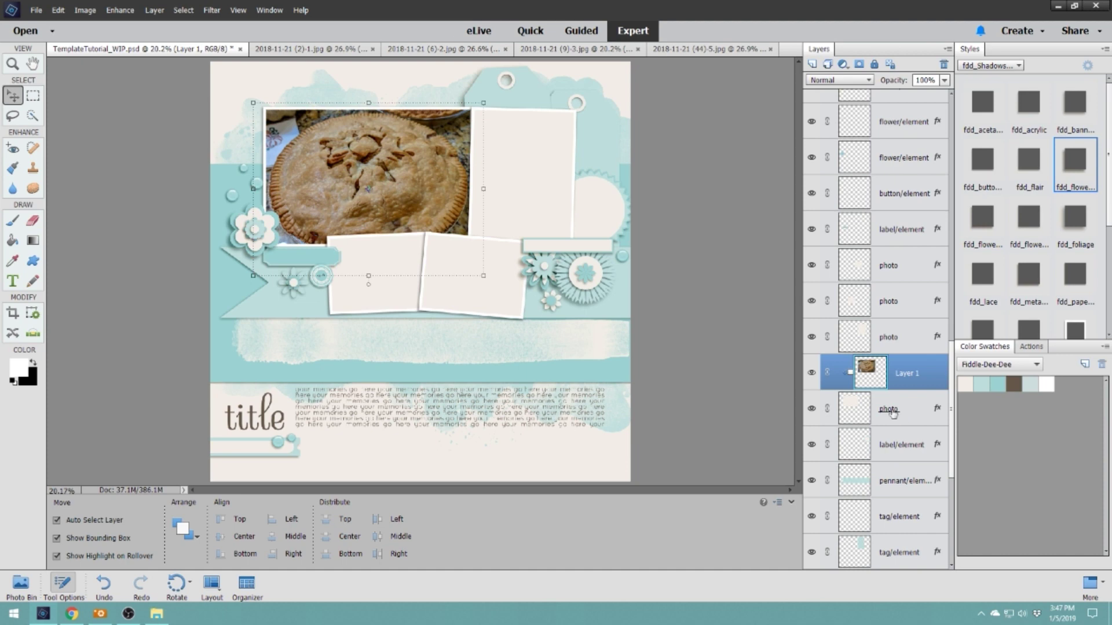
pyautogui.moveTo(408, 147); pyautogui.dragTo(384, 168)
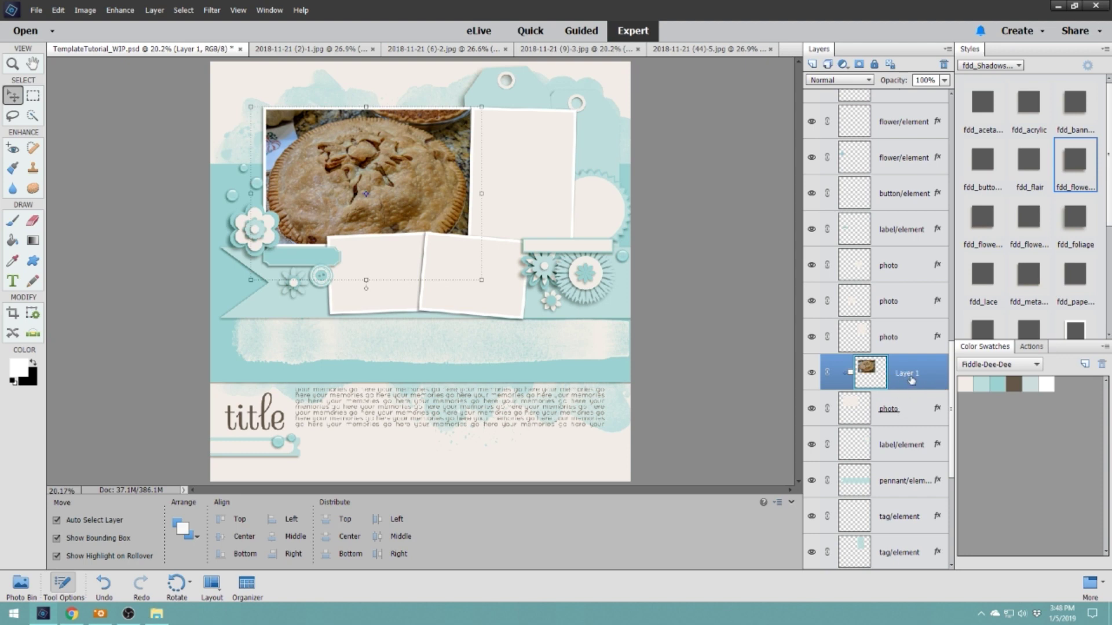
# Try merging the clipped pie photo with its placeholder layer, and undo the merge.
pyautogui.press('ctrl')
pyautogui.hotkey('ctrl', 'e')
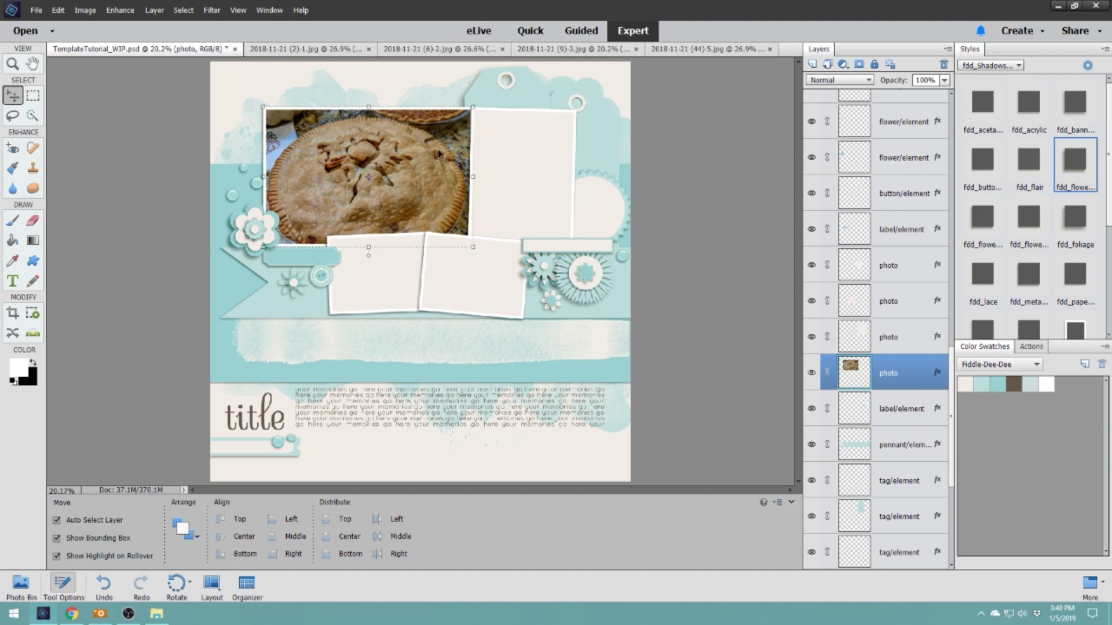
pyautogui.hotkey('ctrl', 'z')
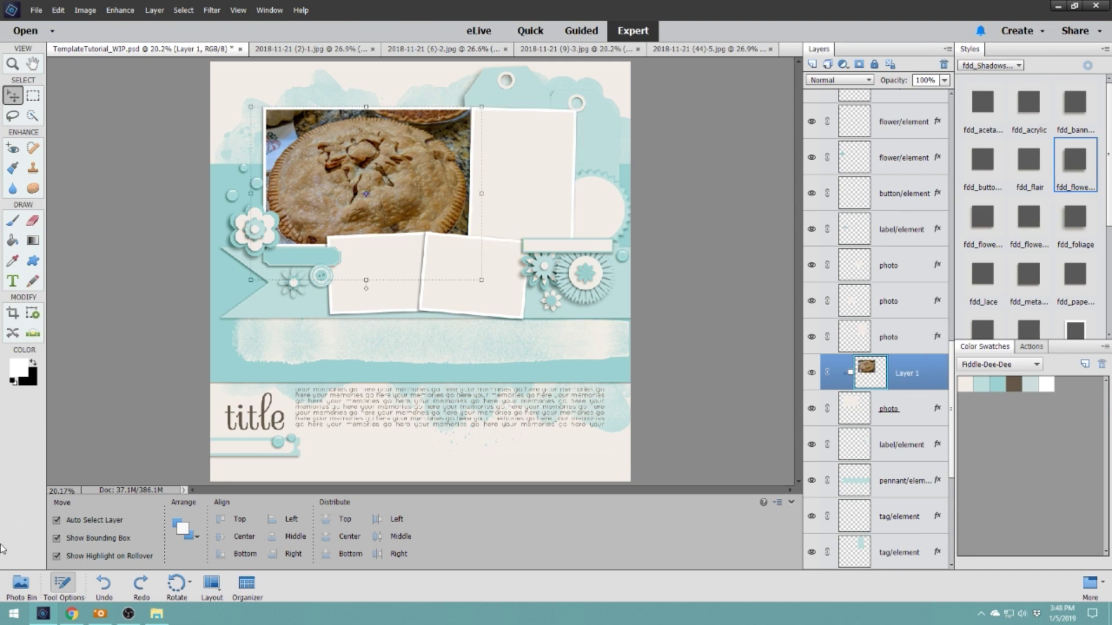
pyautogui.click(20, 585)
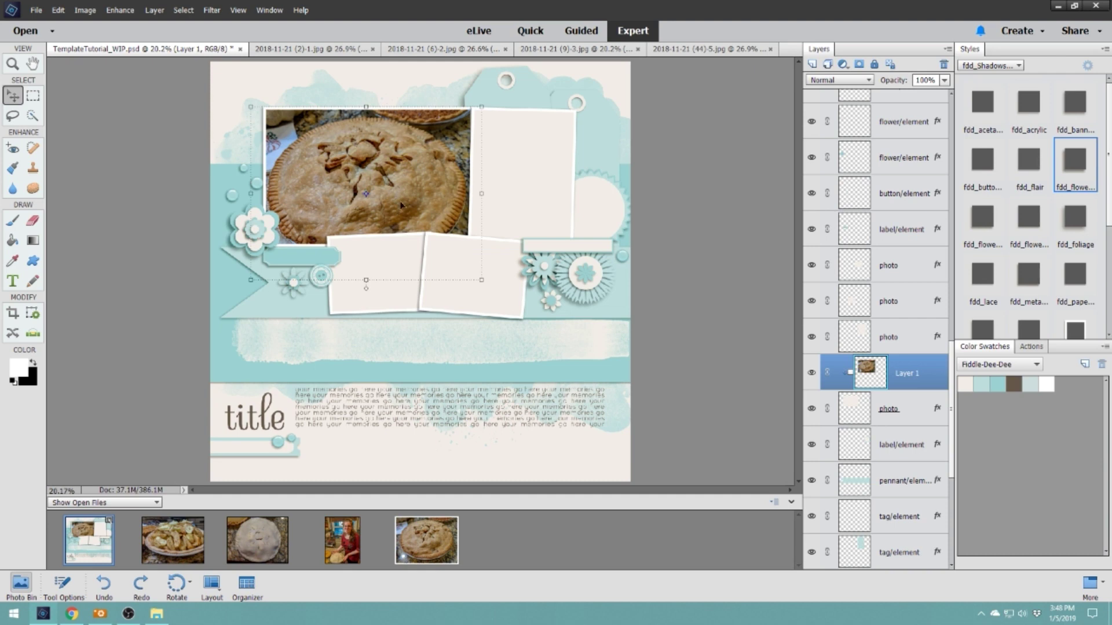
pyautogui.click(544, 168)
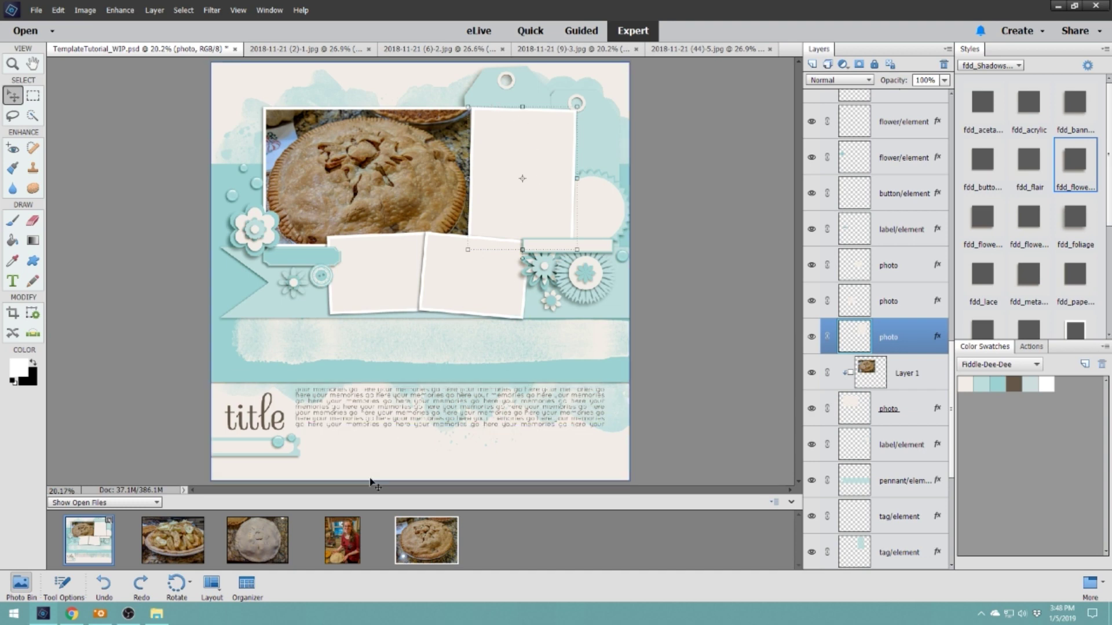
pyautogui.doubleClick(341, 538)
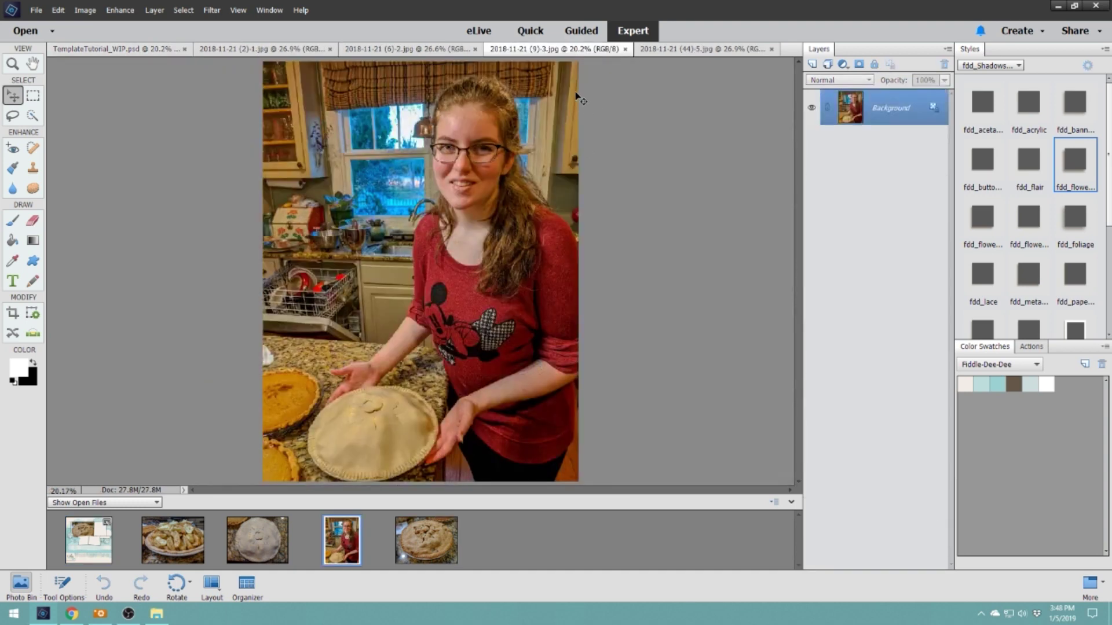
pyautogui.moveTo(470, 238); pyautogui.dragTo(85, 546)
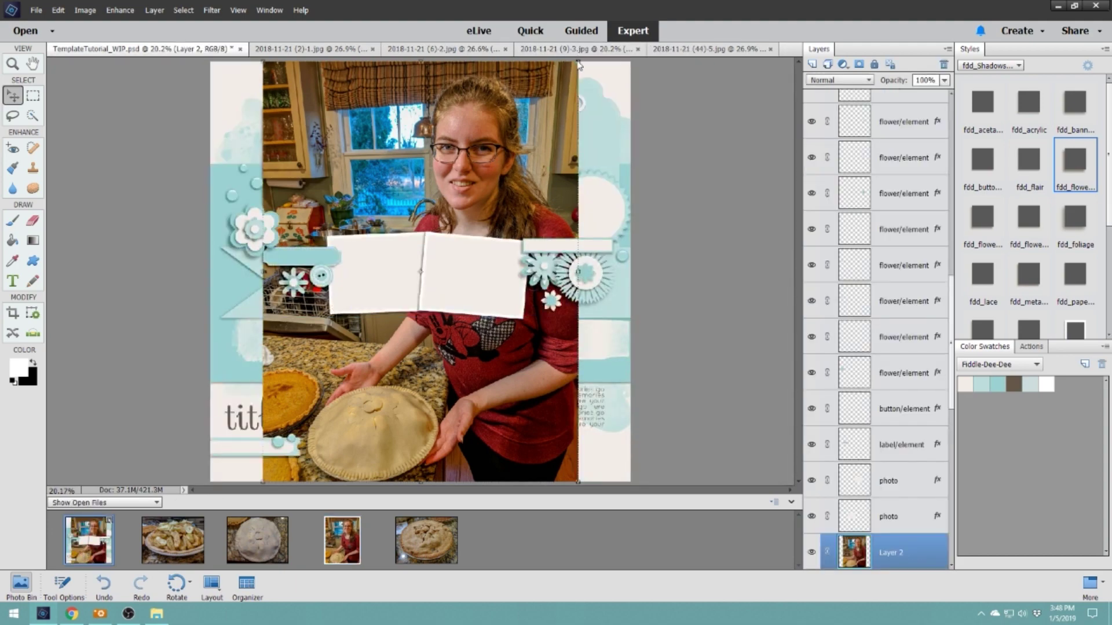
# Scale the kitchen portrait down proportionally and position it over the upright photo frame.
pyautogui.moveTo(578, 65); pyautogui.dragTo(561, 133)
pyautogui.click(528, 266)
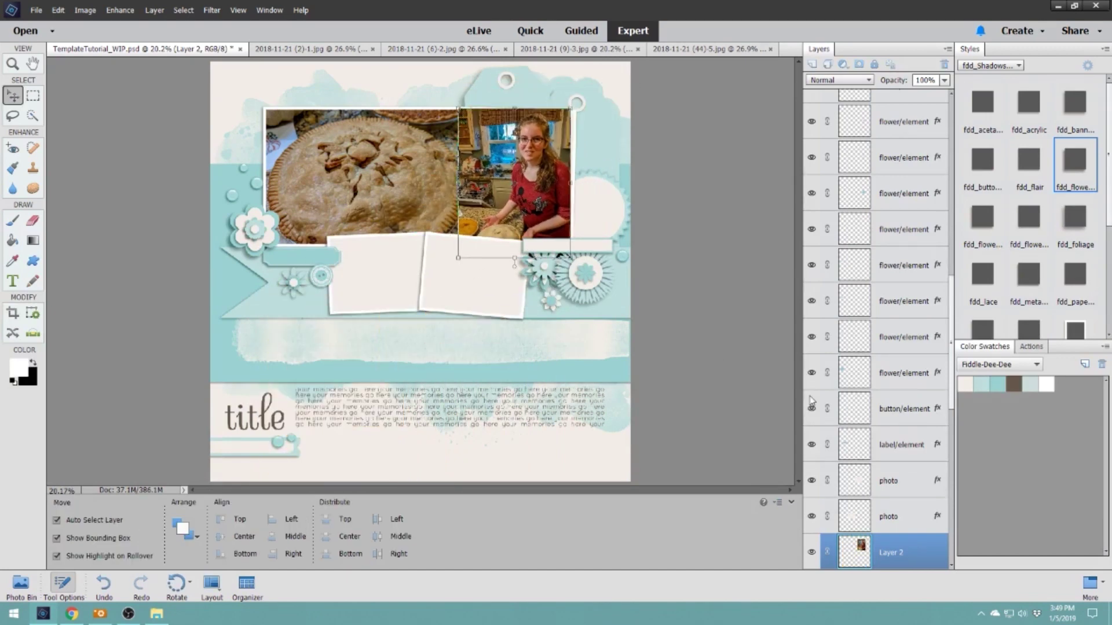
# Clip the kitchen portrait to the upright placeholder beneath it and enlarge it slightly to fill the frame.
pyautogui.scroll(-2, 896, 430)
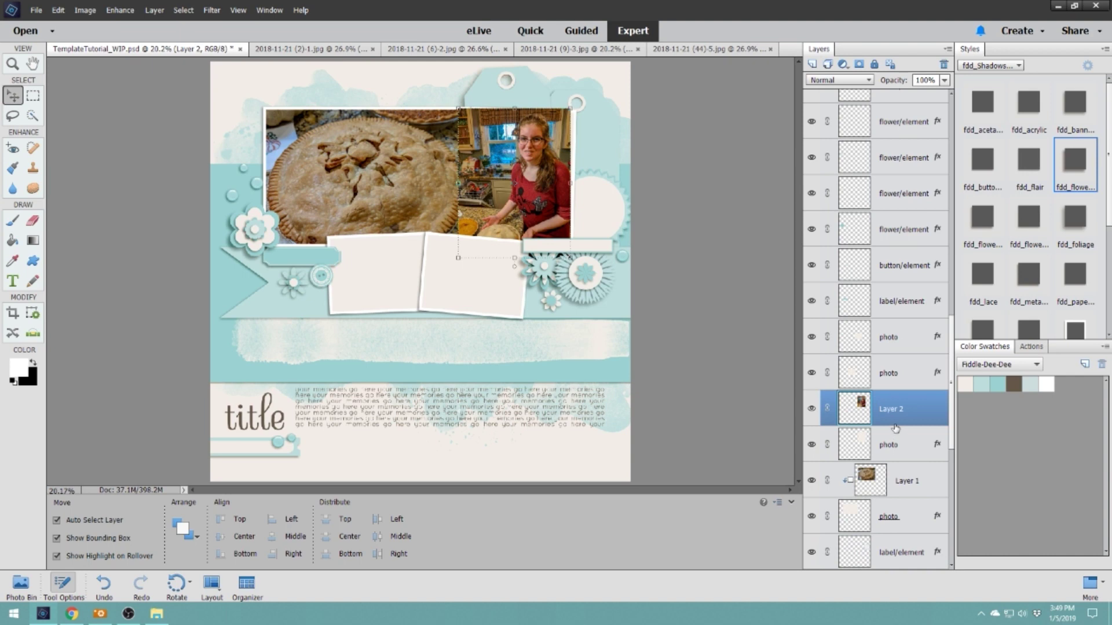
pyautogui.moveTo(897, 427); pyautogui.dragTo(897, 421)
pyautogui.keyDown('alt'); pyautogui.click(902, 424); pyautogui.keyUp('alt')
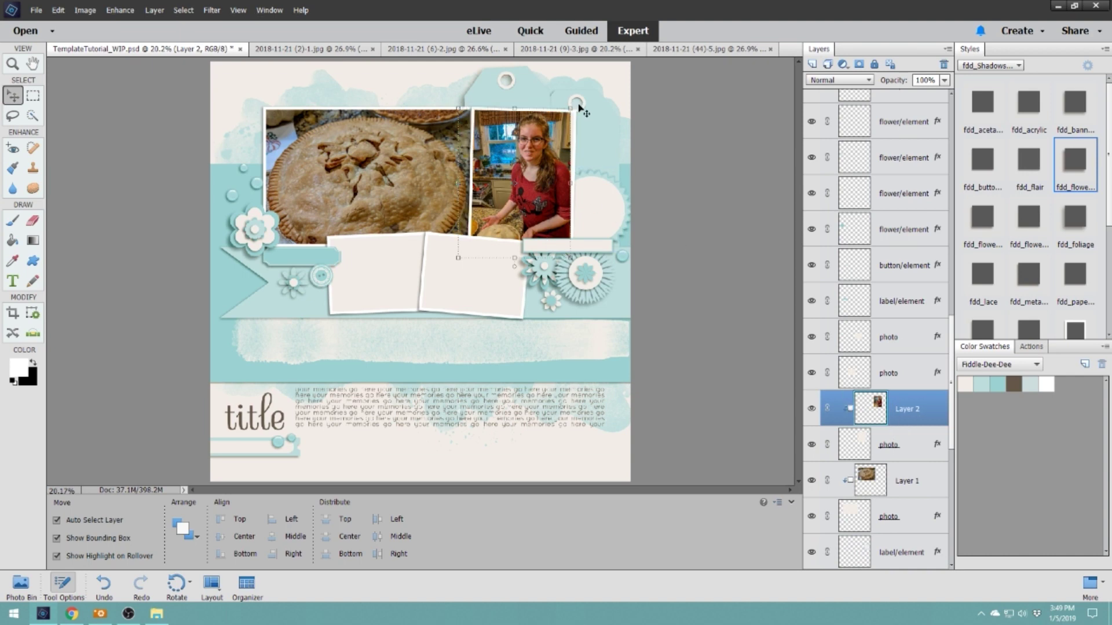
pyautogui.moveTo(575, 104)
pyautogui.mouseDown()
pyautogui.moveTo(554, 144)
pyautogui.moveTo(591, 100)
pyautogui.mouseUp()
pyautogui.click(531, 264)
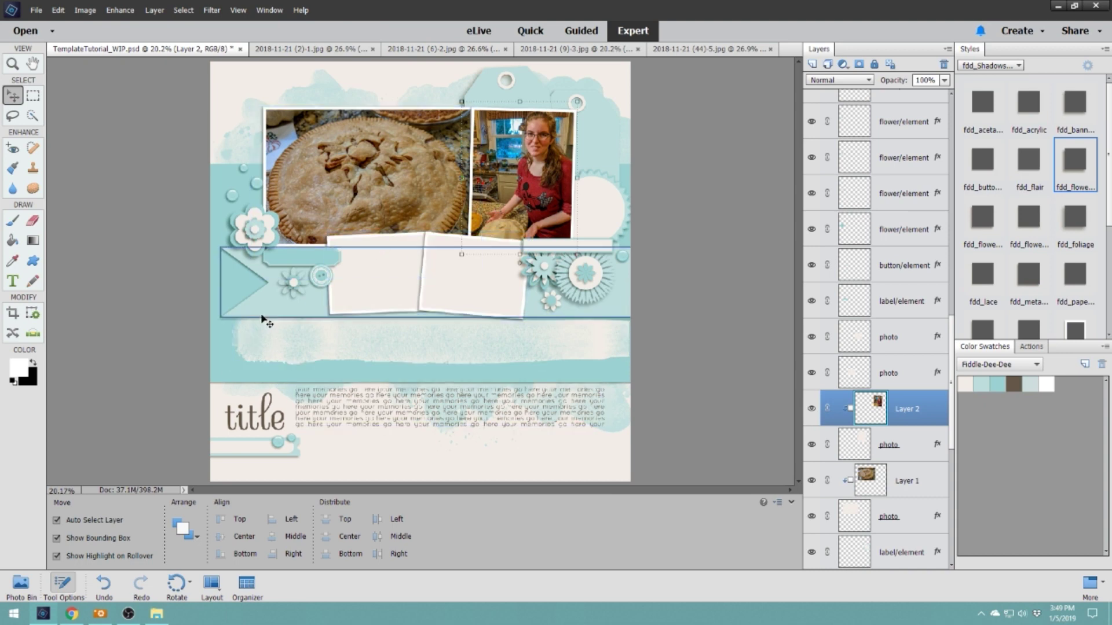
pyautogui.click(394, 268)
pyautogui.click(23, 586)
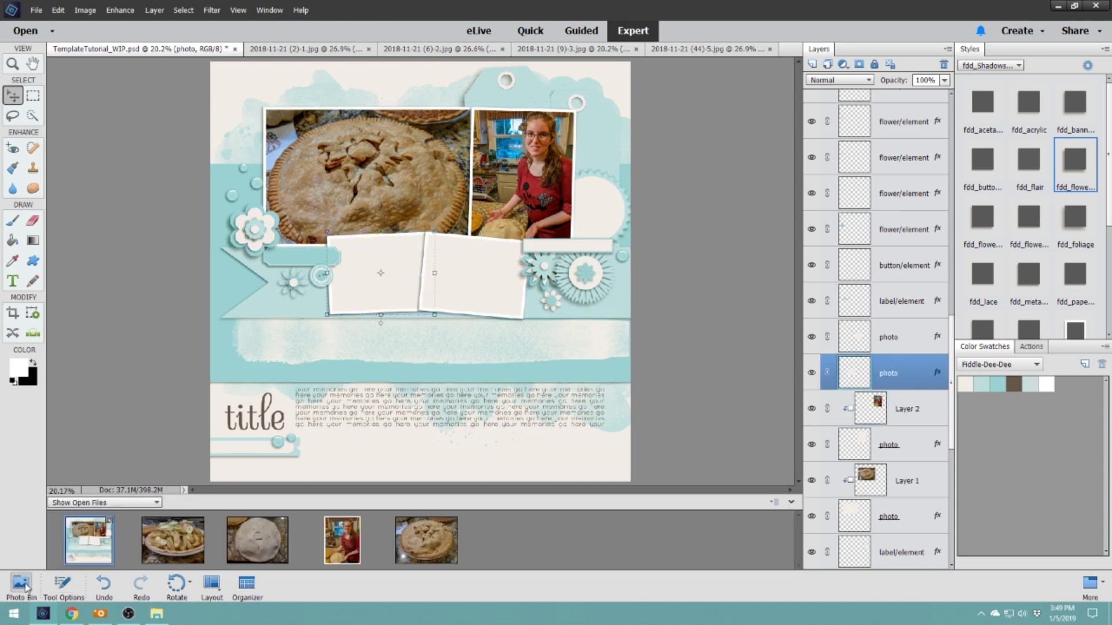
pyautogui.click(183, 545)
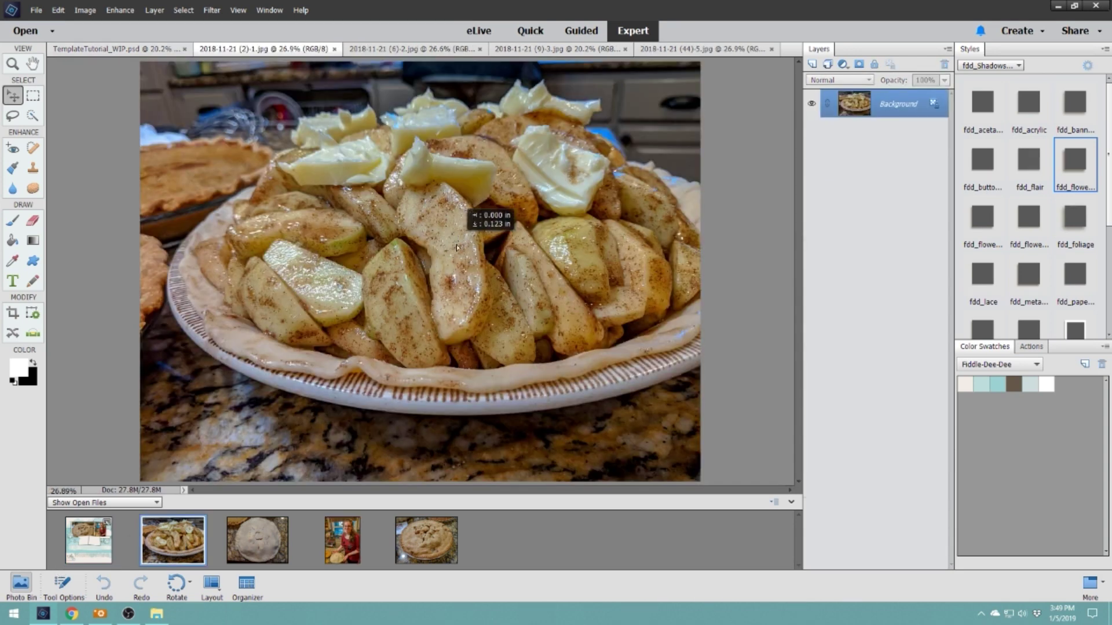
pyautogui.moveTo(457, 248); pyautogui.dragTo(93, 550)
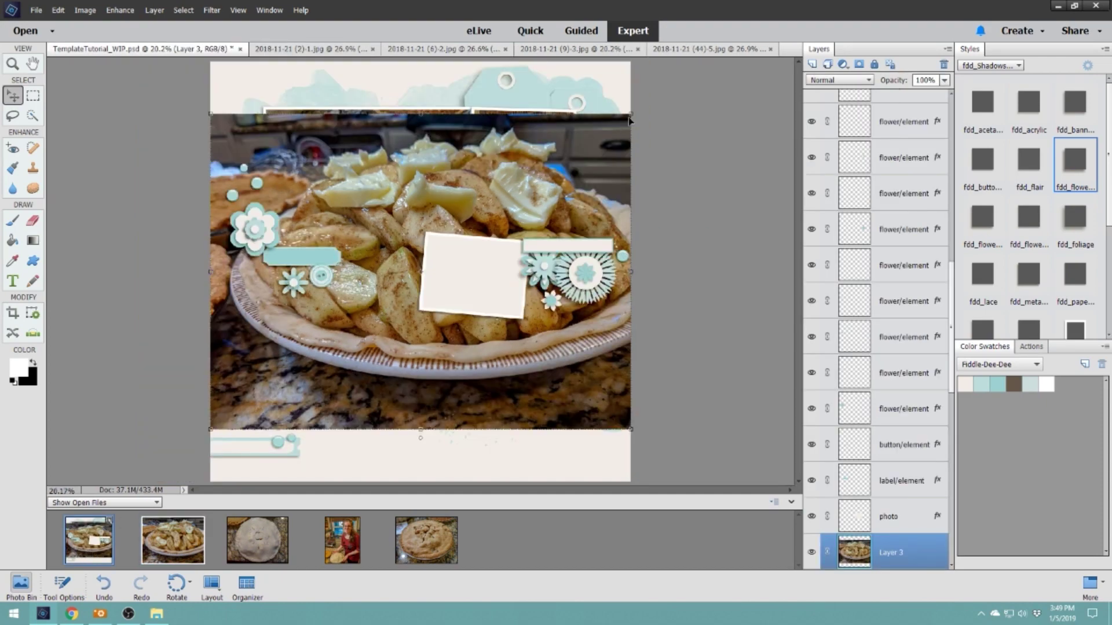
# Scale the apple-filling photo to about 29%, place it over the small frame and rotate it slightly counterclockwise to match the tilt.
pyautogui.moveTo(630, 121); pyautogui.dragTo(350, 333)
pyautogui.moveTo(303, 360); pyautogui.dragTo(412, 258)
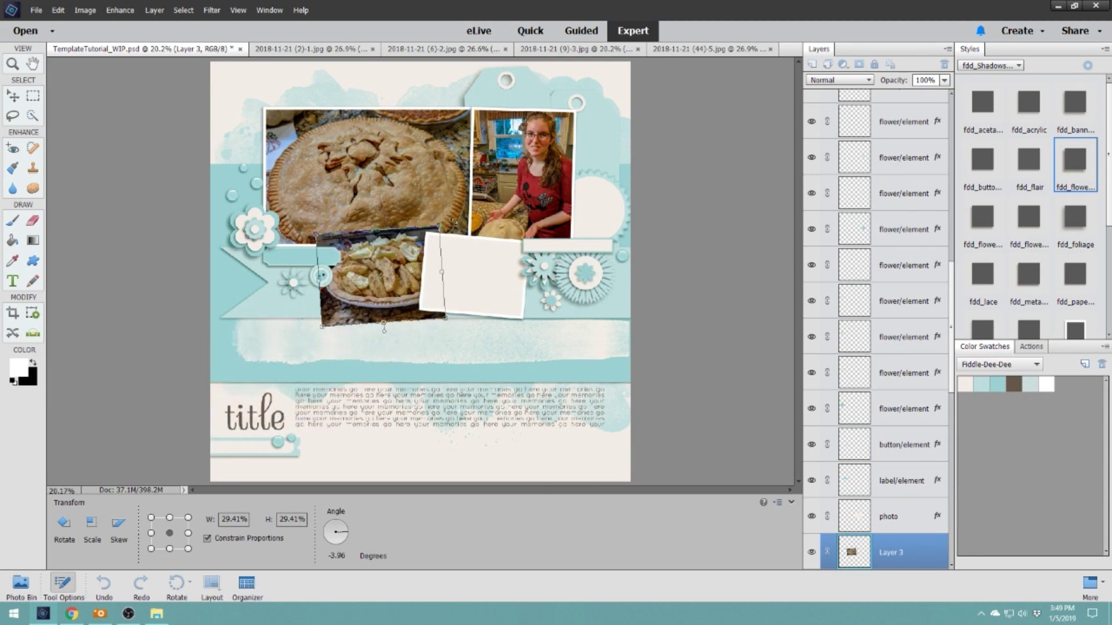
pyautogui.moveTo(384, 329); pyautogui.dragTo(382, 329)
pyautogui.click(336, 335)
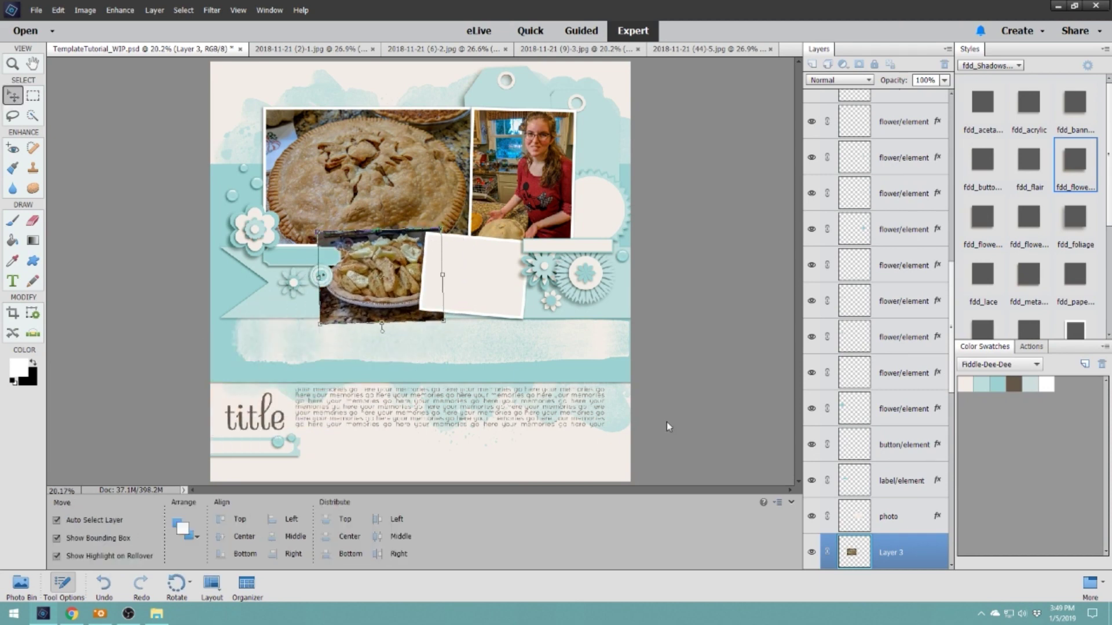
# Clip the apple-filling photo's layer to the small tilted placeholder beneath it.
pyautogui.scroll(-3, 895, 457)
pyautogui.moveTo(897, 462); pyautogui.dragTo(903, 459)
pyautogui.keyDown('alt'); pyautogui.click(902, 459); pyautogui.keyUp('alt')
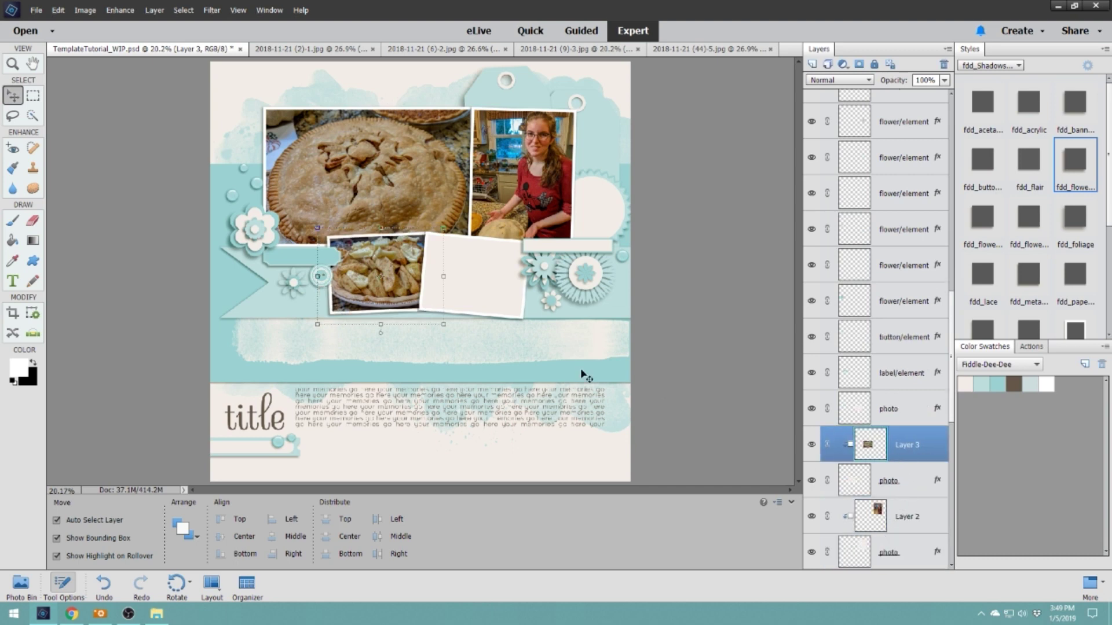
pyautogui.click(503, 282)
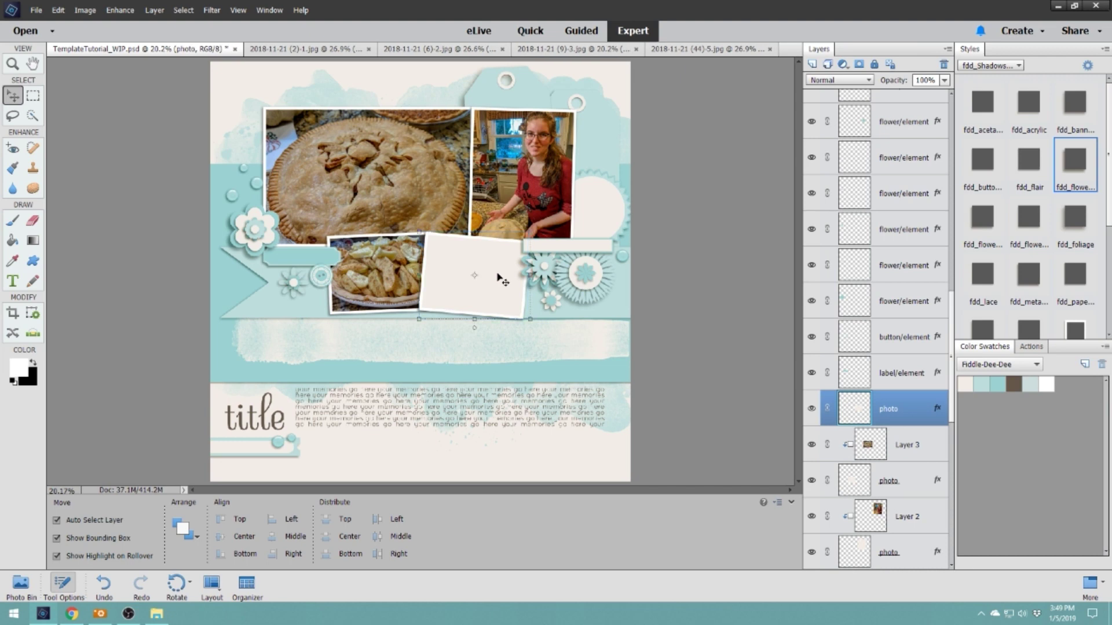
pyautogui.click(20, 583)
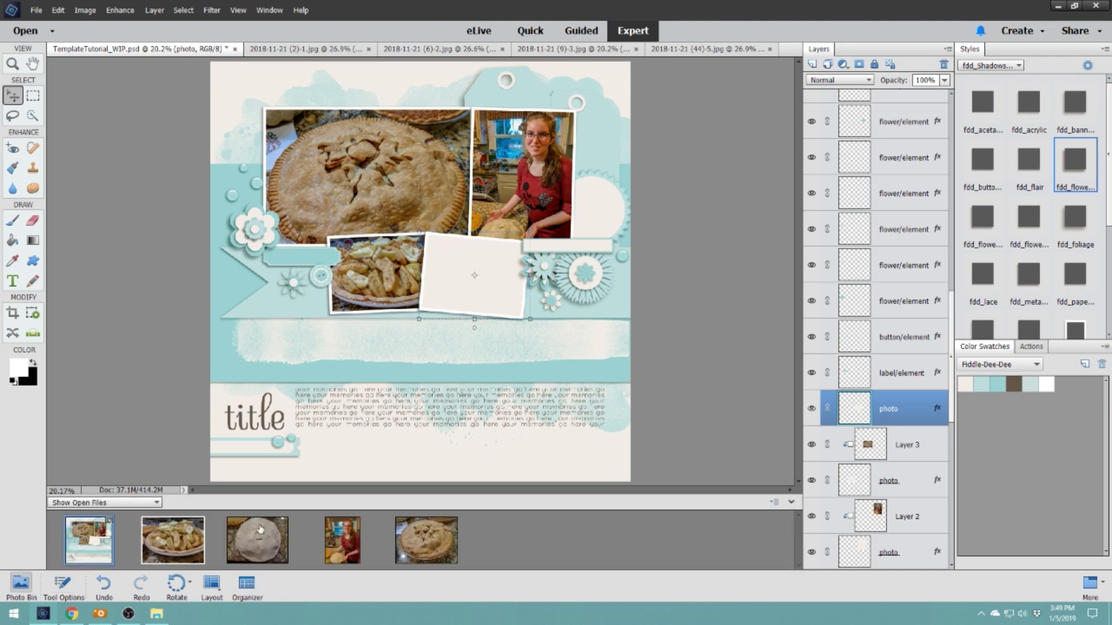
pyautogui.click(289, 530)
pyautogui.moveTo(539, 199); pyautogui.dragTo(81, 547)
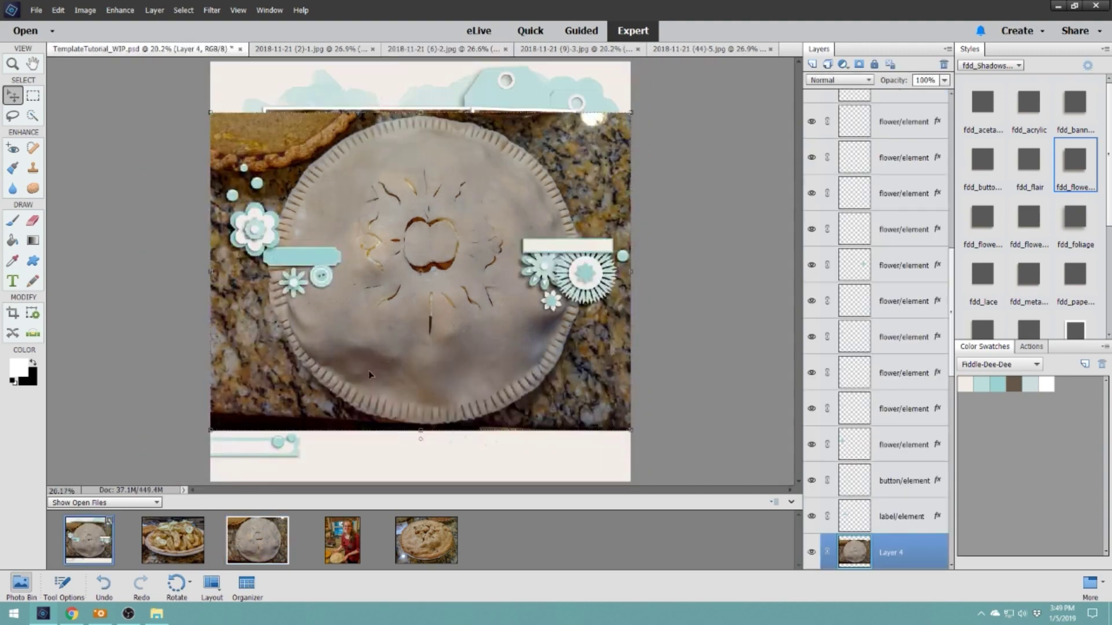
# Scale the unbaked pie photo to 29%, rotate it about 6.6 degrees clockwise and position it over the last empty frame.
pyautogui.moveTo(631, 112); pyautogui.dragTo(554, 231)
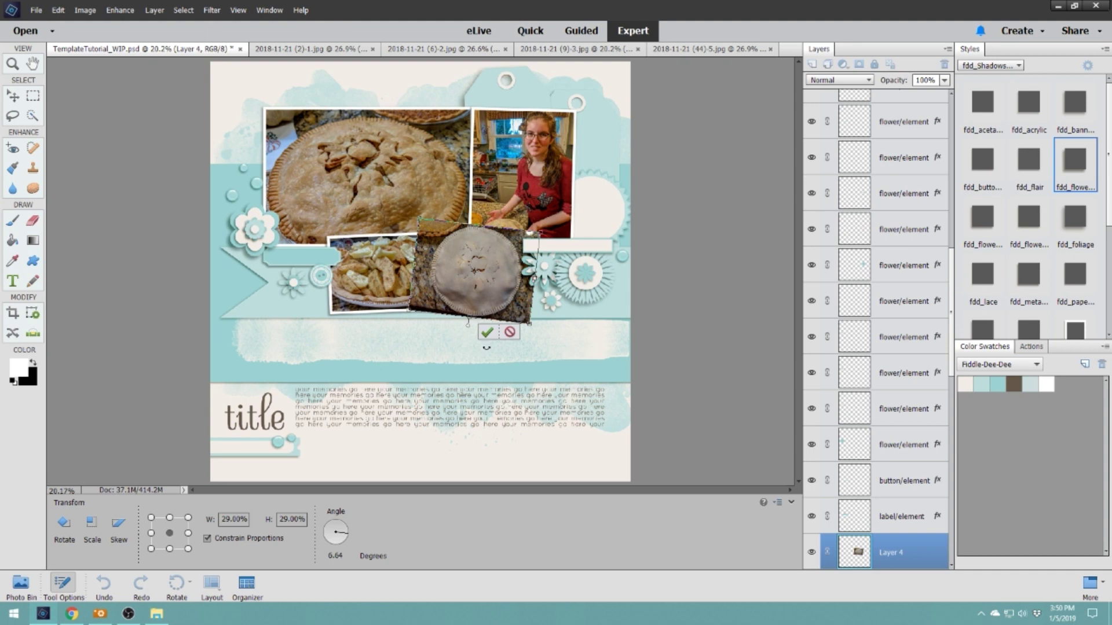
pyautogui.click(487, 331)
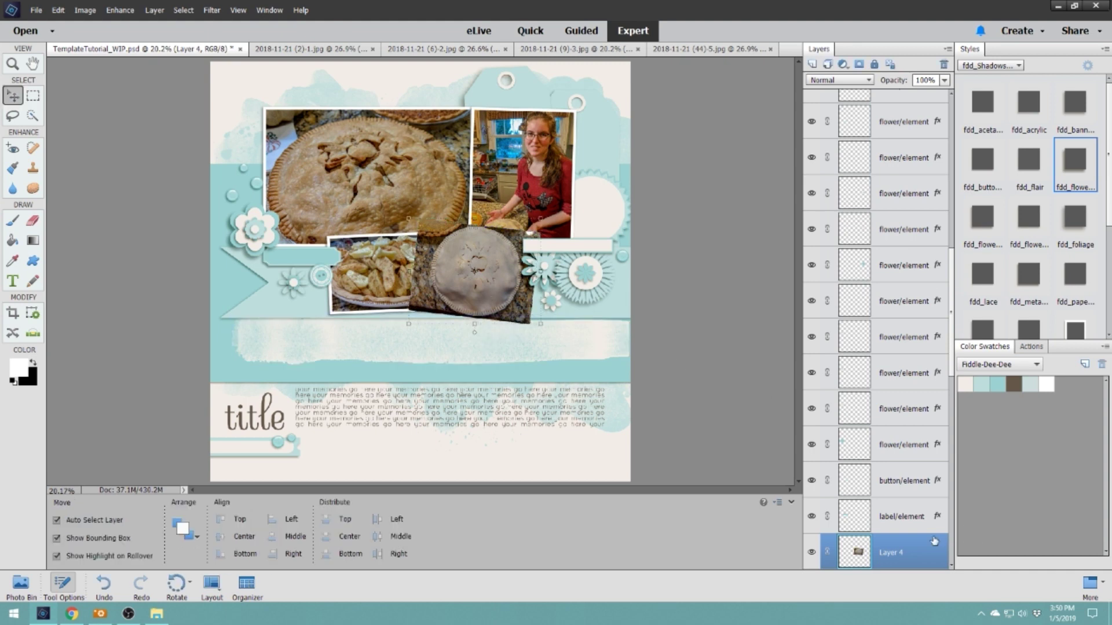
# Clip the unbaked pie photo's layer to the placeholder beneath it, scale the photo to 94.32% and rotate it -1.94 degrees within the frame.
pyautogui.scroll(-3, 921, 521)
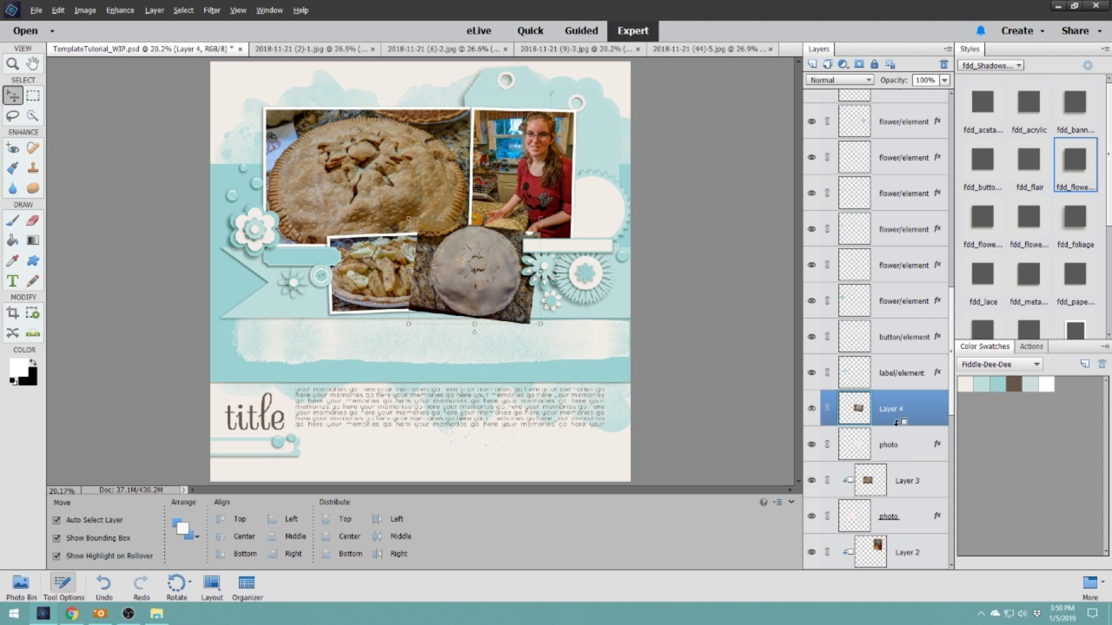
pyautogui.keyDown('alt'); pyautogui.click(897, 427); pyautogui.keyUp('alt')
pyautogui.moveTo(540, 220)
pyautogui.mouseDown()
pyautogui.moveTo(503, 261)
pyautogui.moveTo(559, 207)
pyautogui.moveTo(562, 223)
pyautogui.mouseUp()
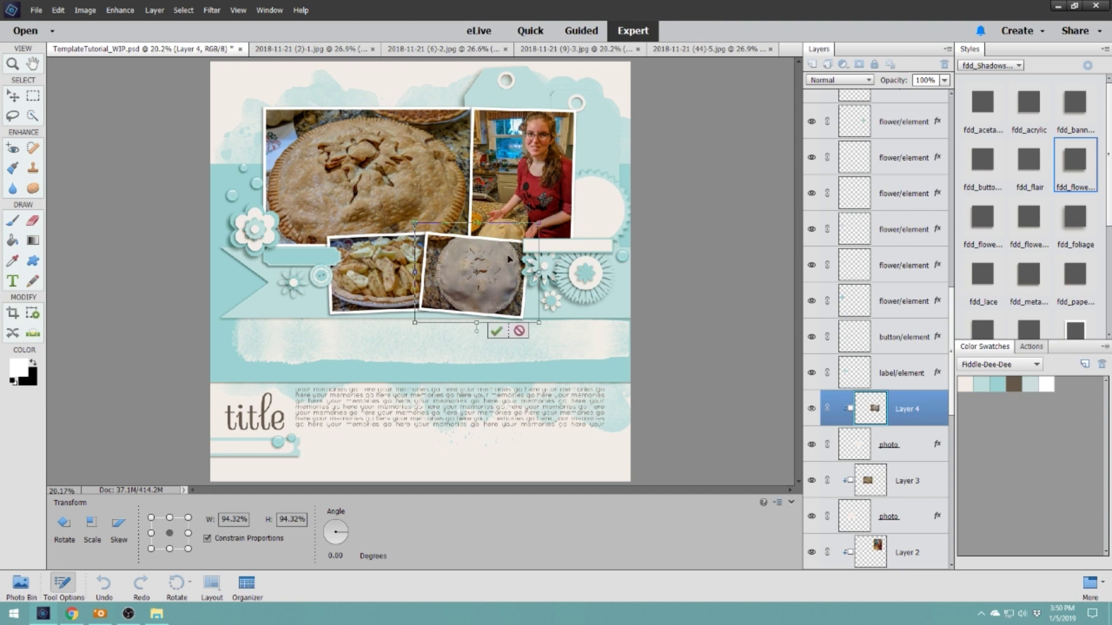
pyautogui.moveTo(500, 259); pyautogui.dragTo(498, 263)
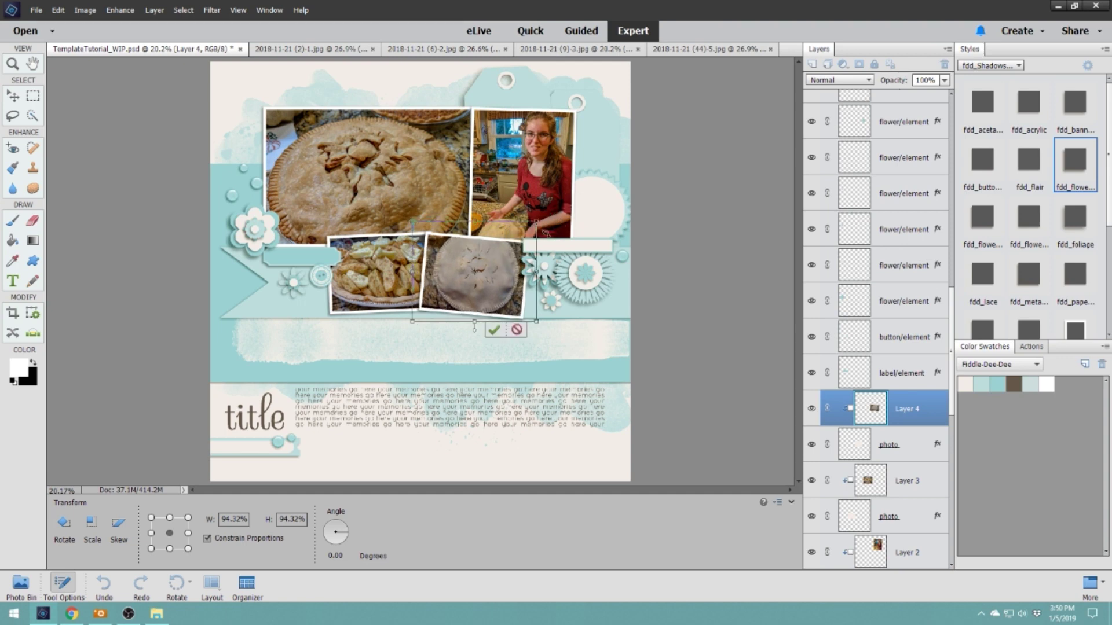
pyautogui.moveTo(554, 227); pyautogui.dragTo(548, 226)
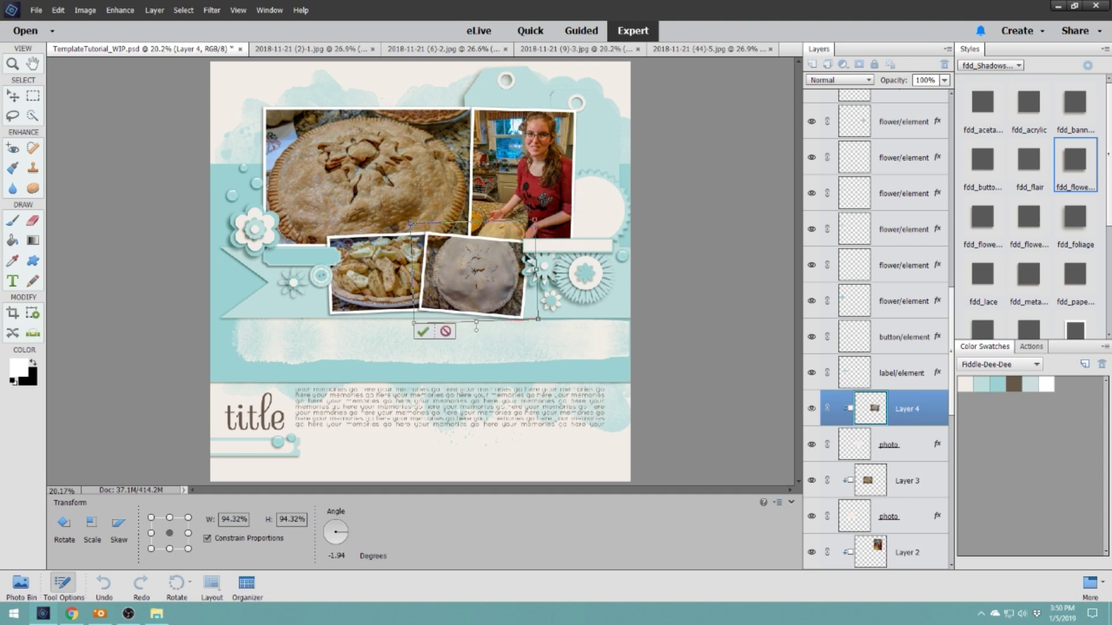
pyautogui.click(426, 331)
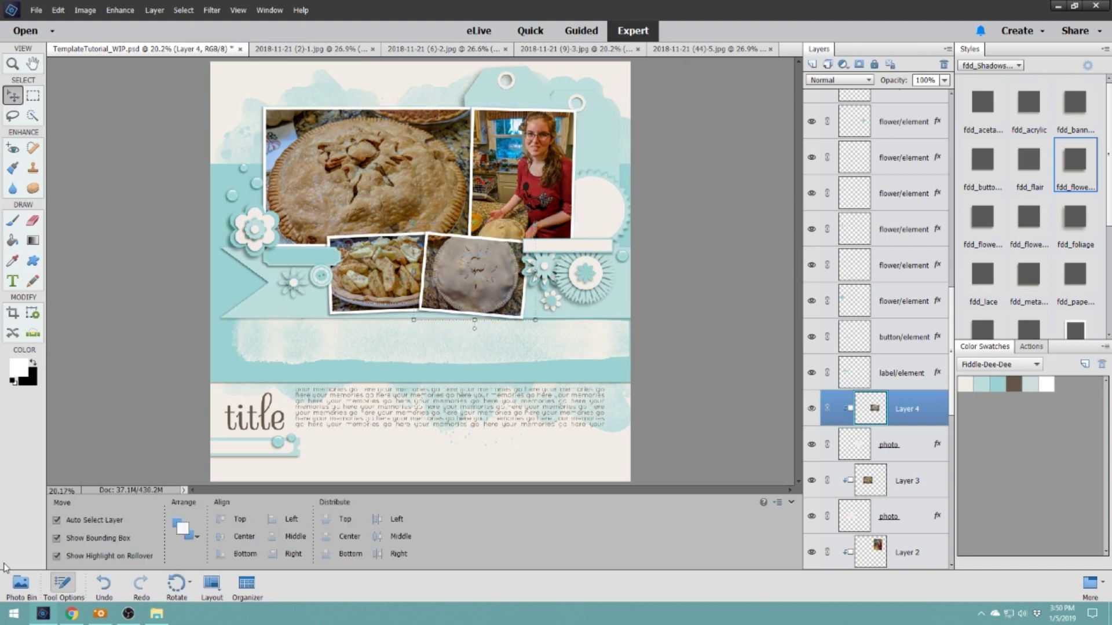
# Select the four 2018-11-21 source photos among the open files and close them, leaving only the template open.
pyautogui.click(21, 585)
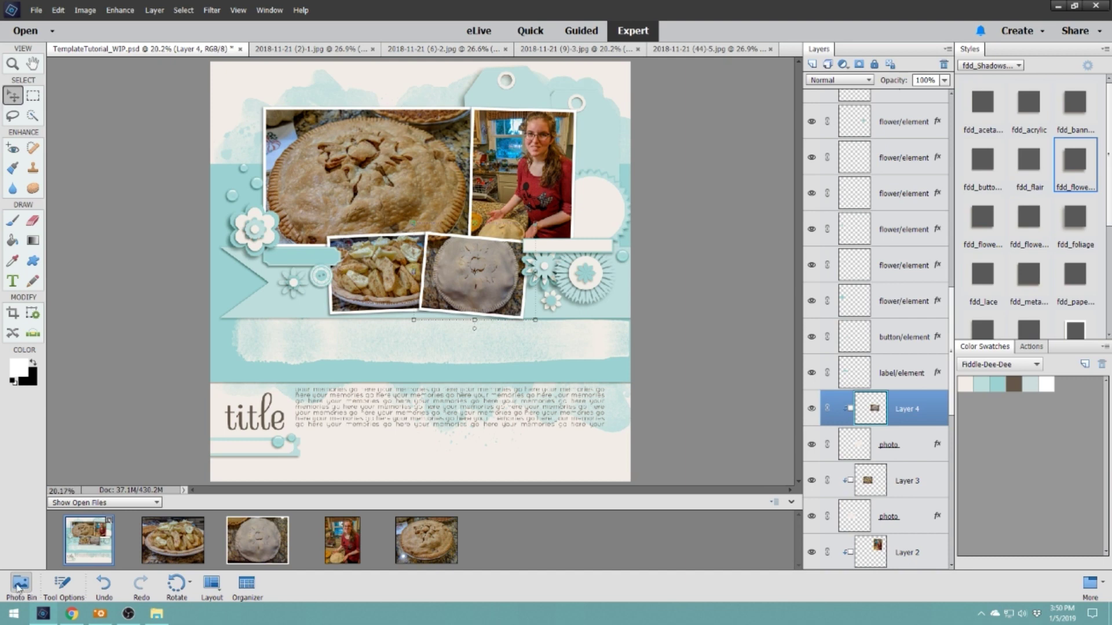
pyautogui.click(63, 585)
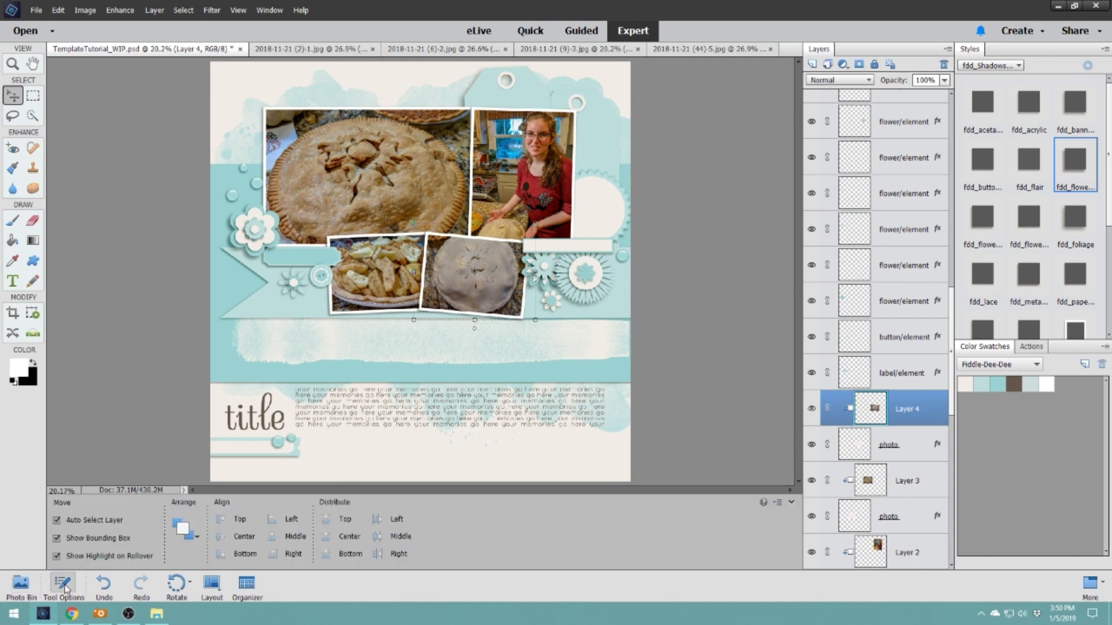
pyautogui.click(22, 584)
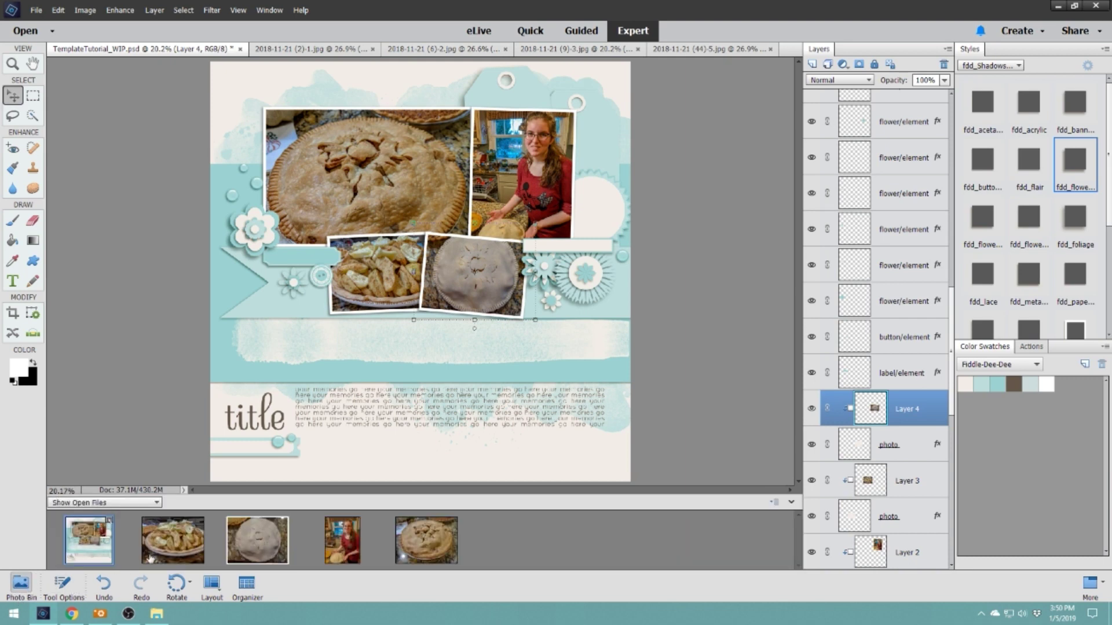
pyautogui.click(171, 545)
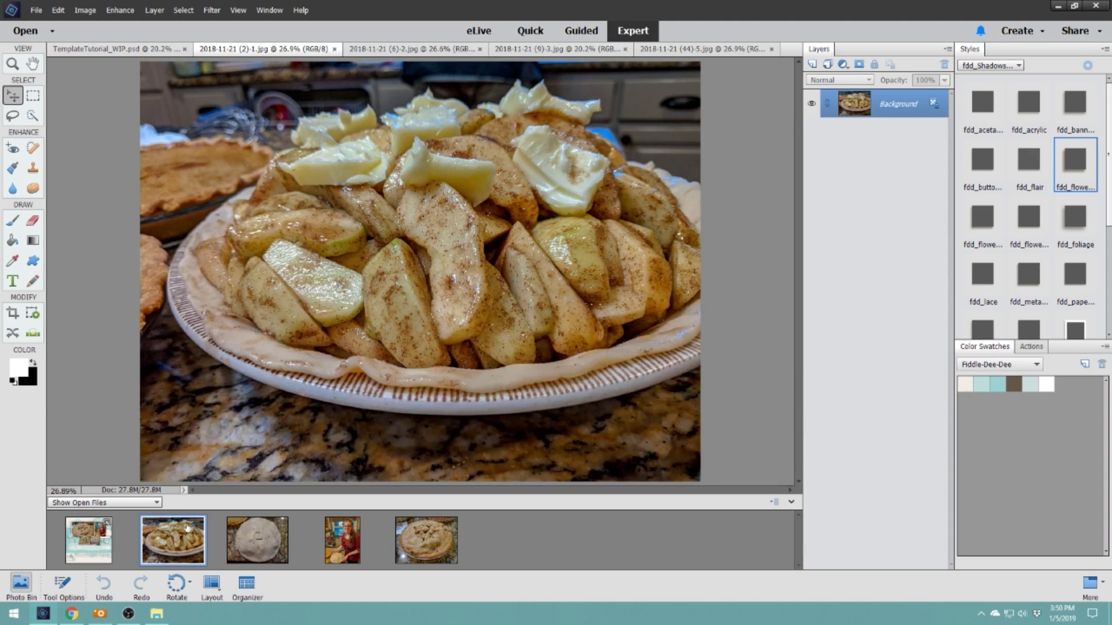
pyautogui.keyDown('shift'); pyautogui.click(427, 541); pyautogui.keyUp('shift')
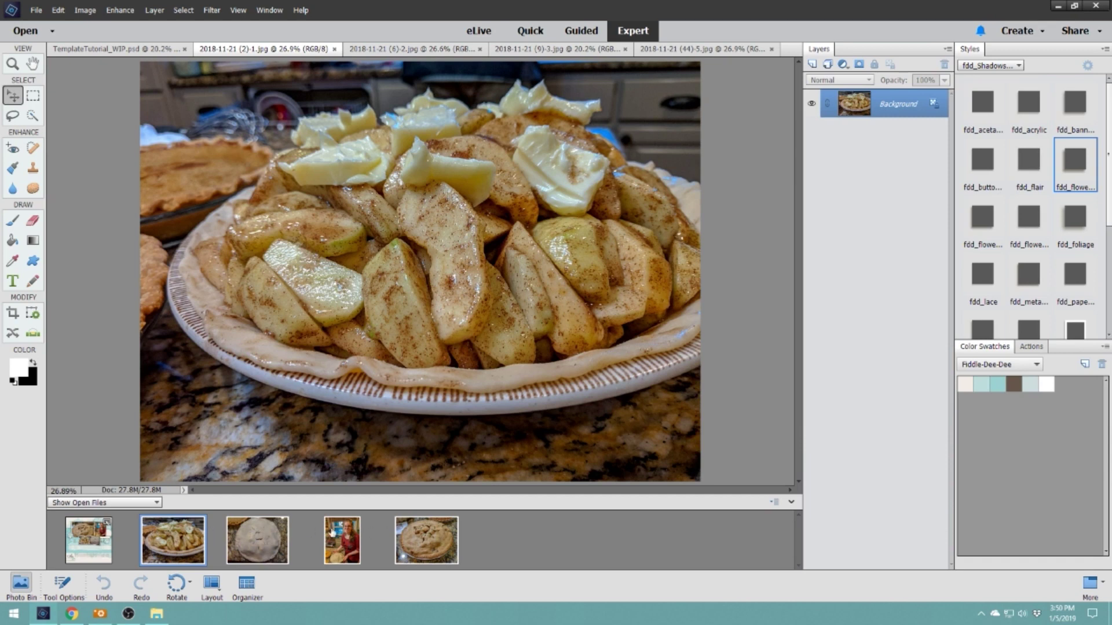
pyautogui.rightClick(447, 536)
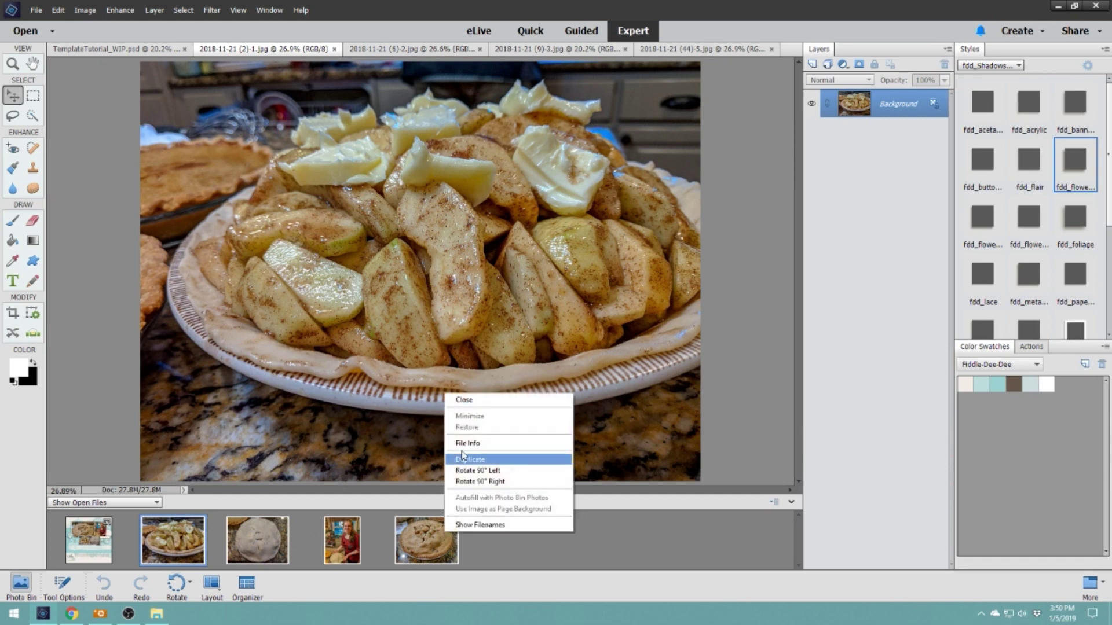
pyautogui.click(471, 401)
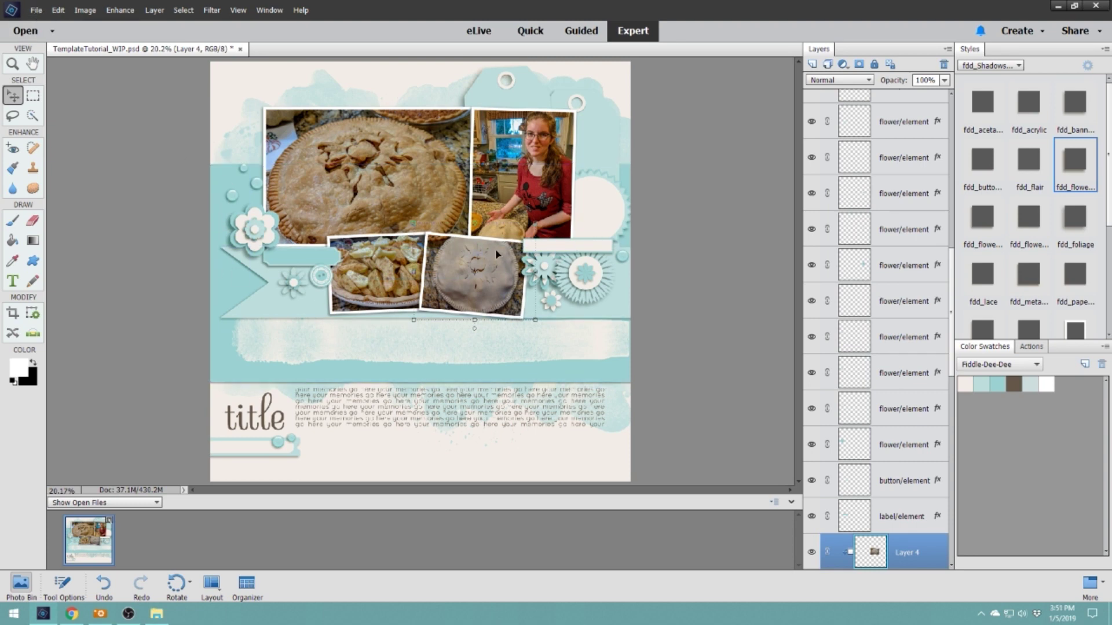
# Save the TemplateTutorial_WIP.psd working file.
pyautogui.click(36, 10)
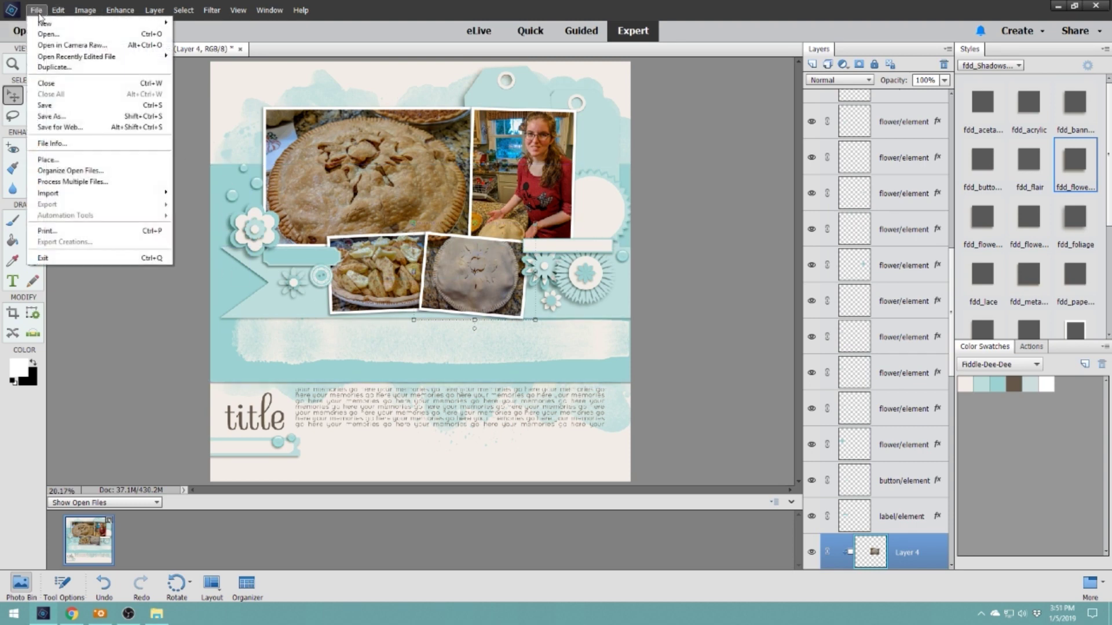
pyautogui.click(70, 109)
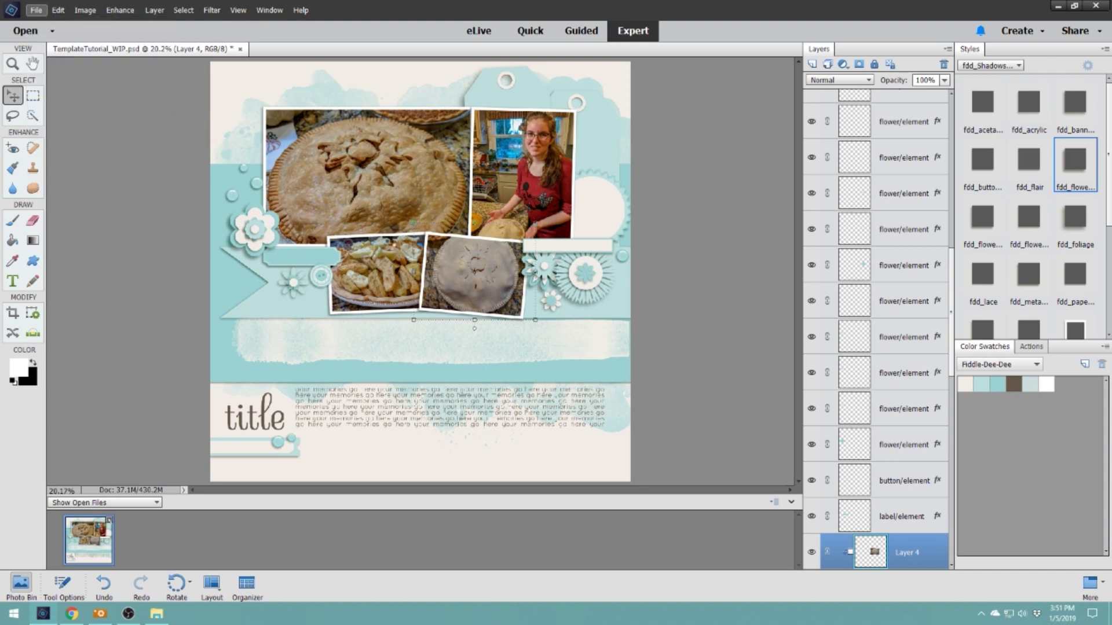
pyautogui.click(36, 9)
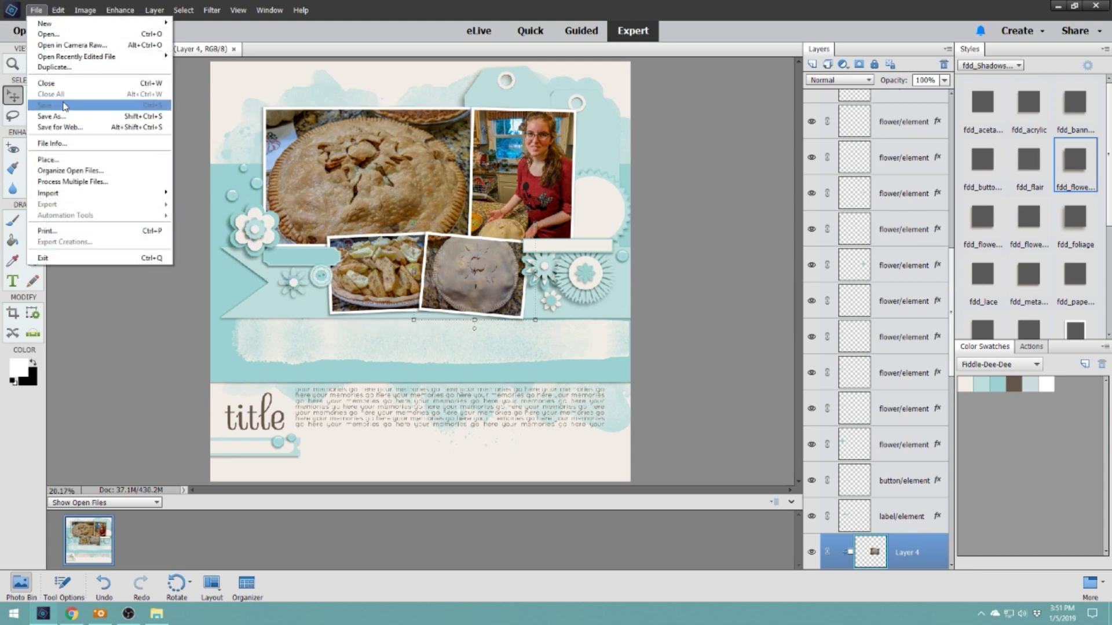
pyautogui.click(718, 259)
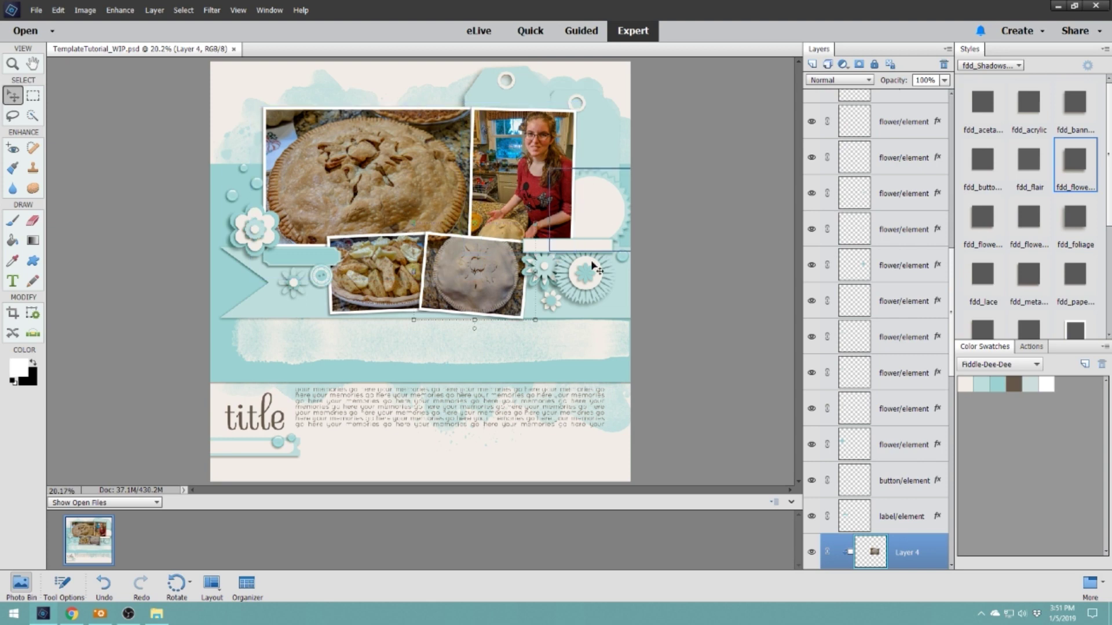
# Select the background paper layer, switch to ACDSee and select KAagard_AutumnApples__Paper8_NewsPrint in the Template Tutorial category.
pyautogui.click(599, 450)
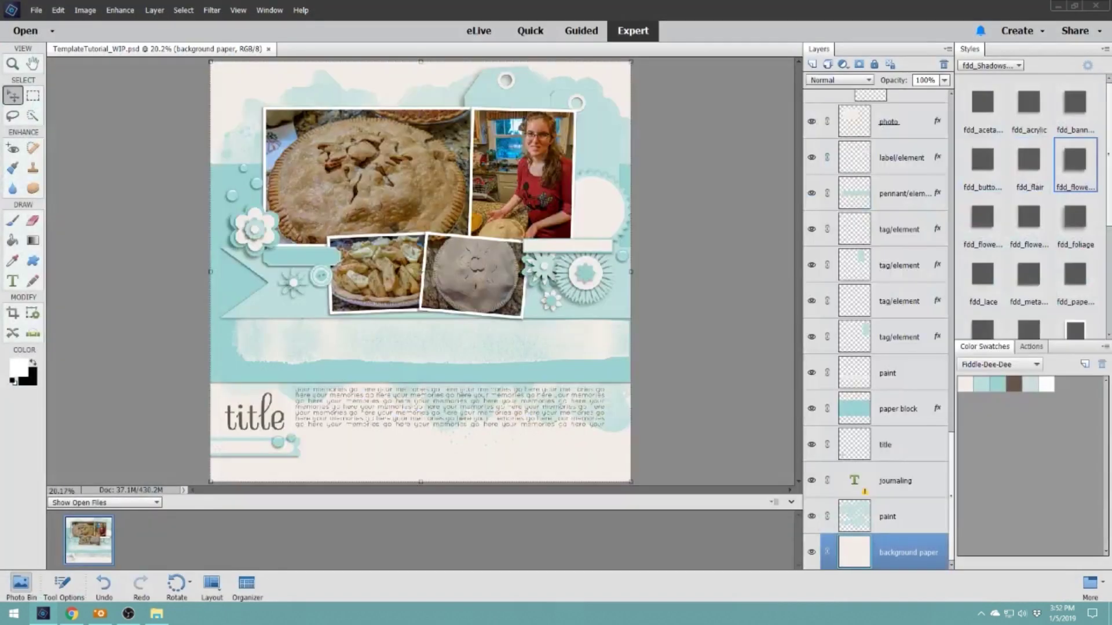
pyautogui.hotkey('alt', 'Tab')
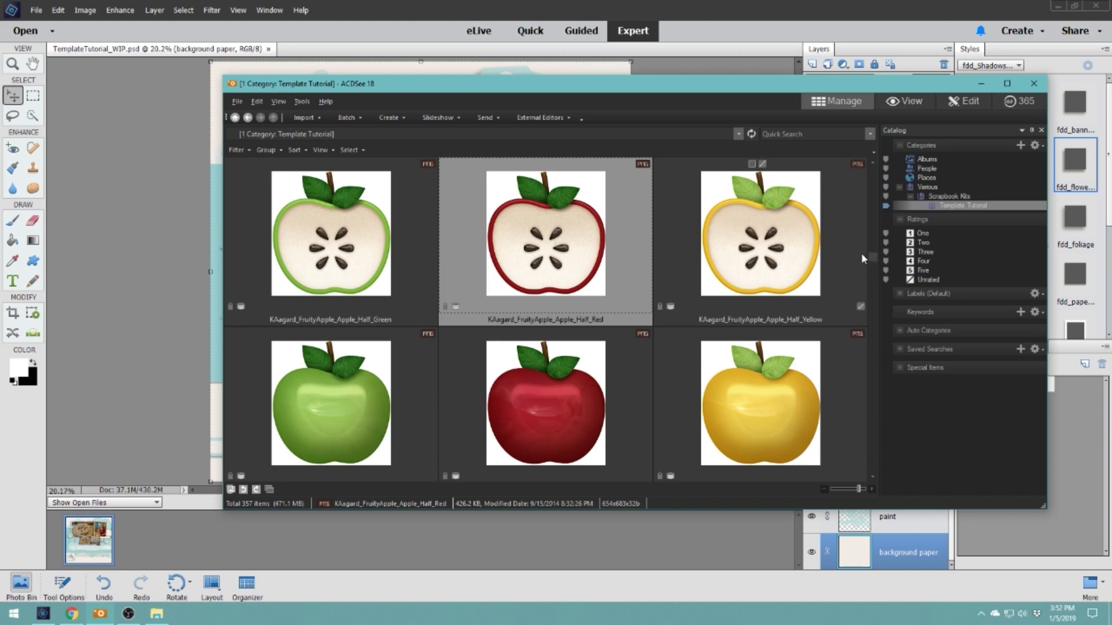
pyautogui.scroll(-1, 869, 260)
pyautogui.moveTo(868, 260); pyautogui.dragTo(863, 202)
pyautogui.scroll(3, 714, 273)
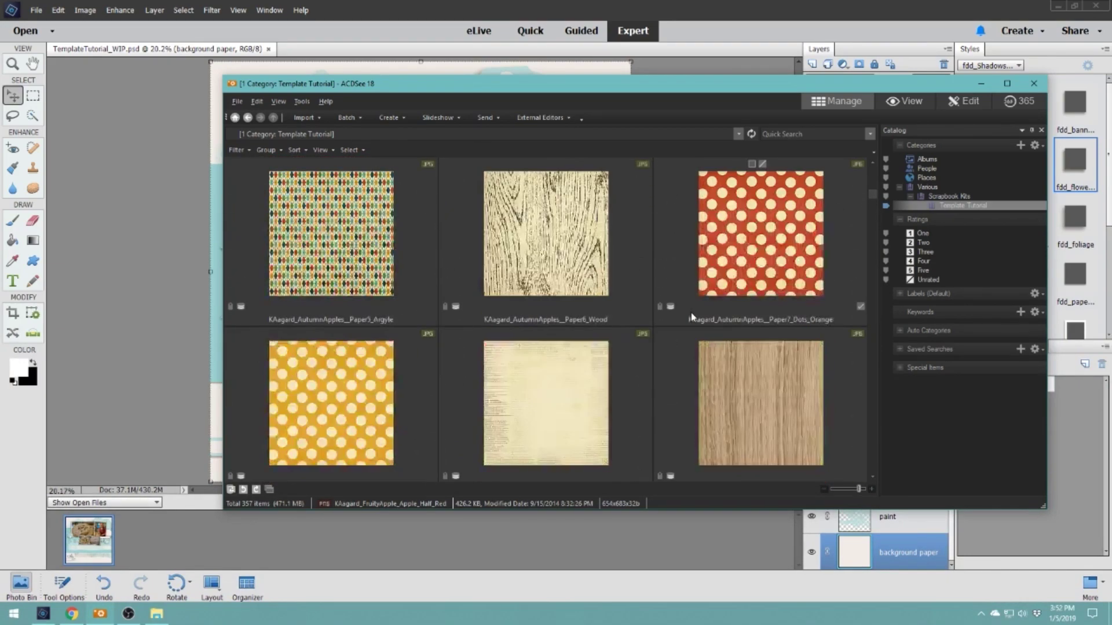
pyautogui.scroll(-3, 690, 311)
pyautogui.scroll(2, 691, 311)
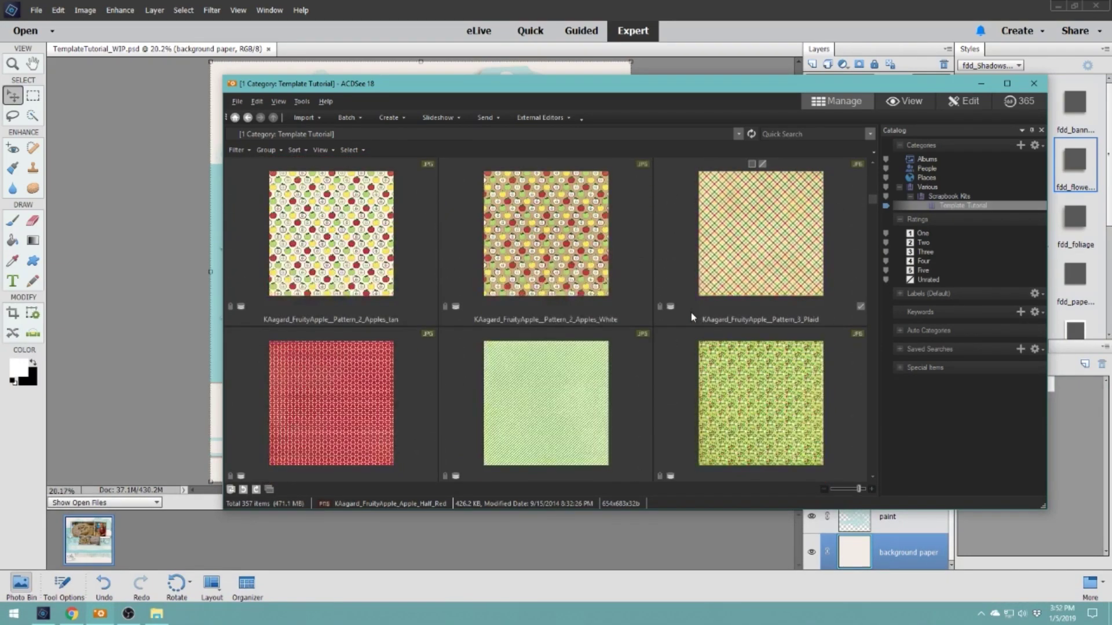
pyautogui.click(525, 244)
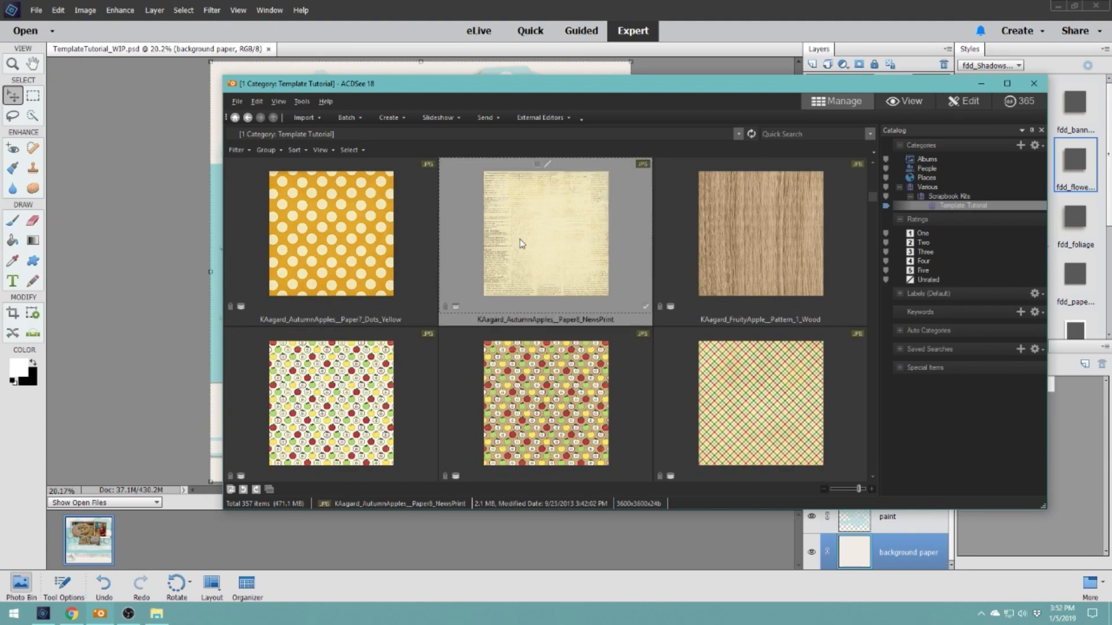
# Browse the patterned and solid papers in the Template Tutorial category for a suitable page background.
pyautogui.scroll(1, 568, 307)
pyautogui.scroll(-1, 565, 301)
pyautogui.scroll(1, 576, 277)
pyautogui.scroll(1, 577, 276)
pyautogui.scroll(-4, 763, 349)
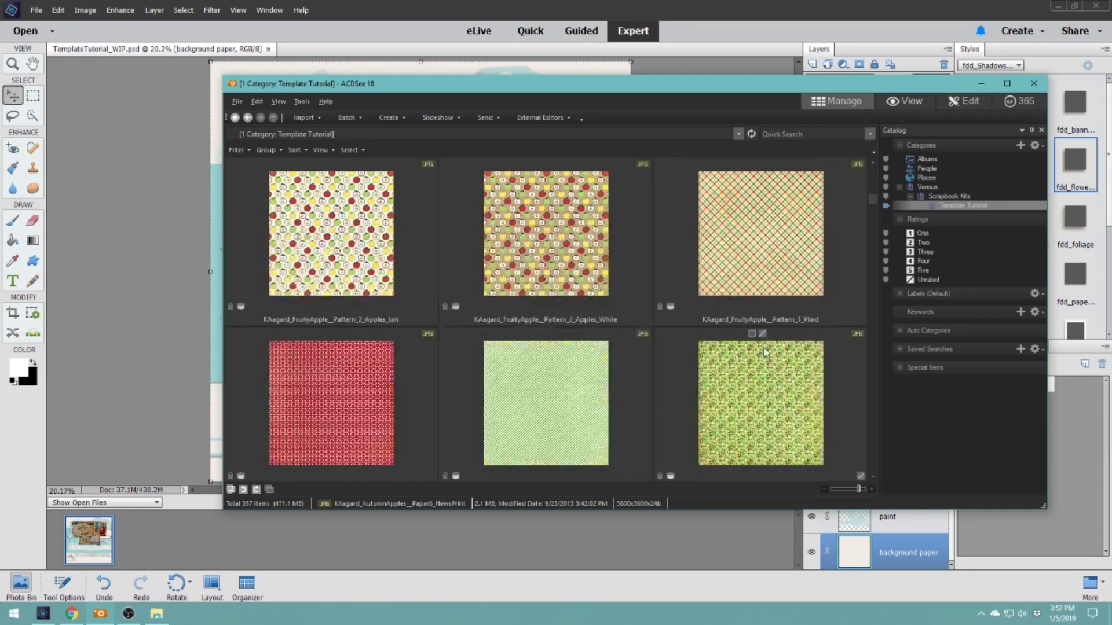
pyautogui.scroll(-5, 763, 349)
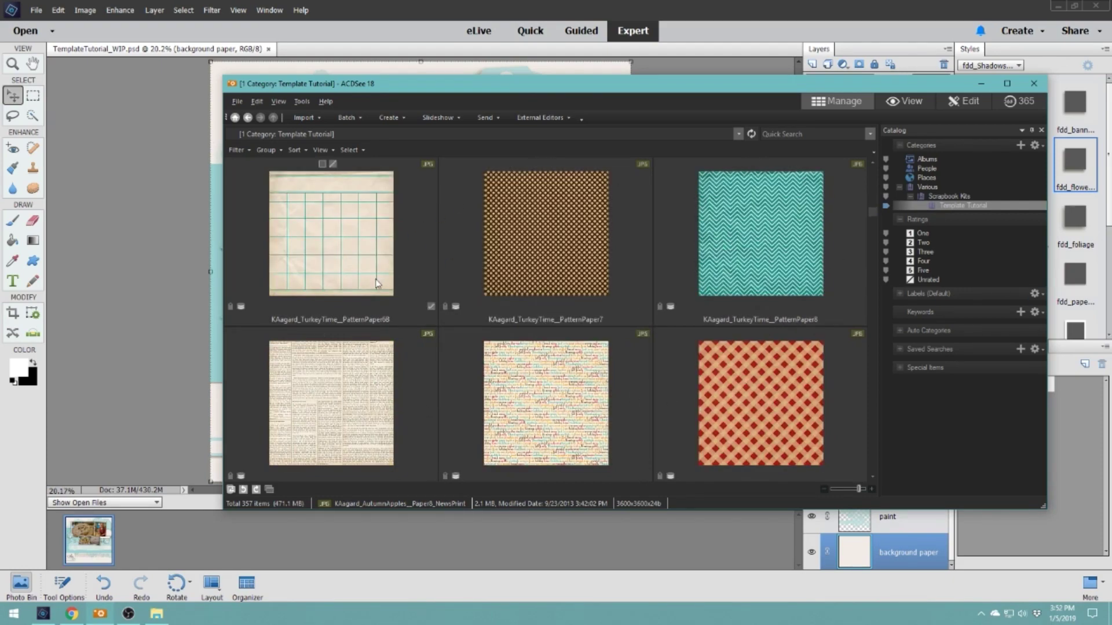
pyautogui.scroll(6, 704, 343)
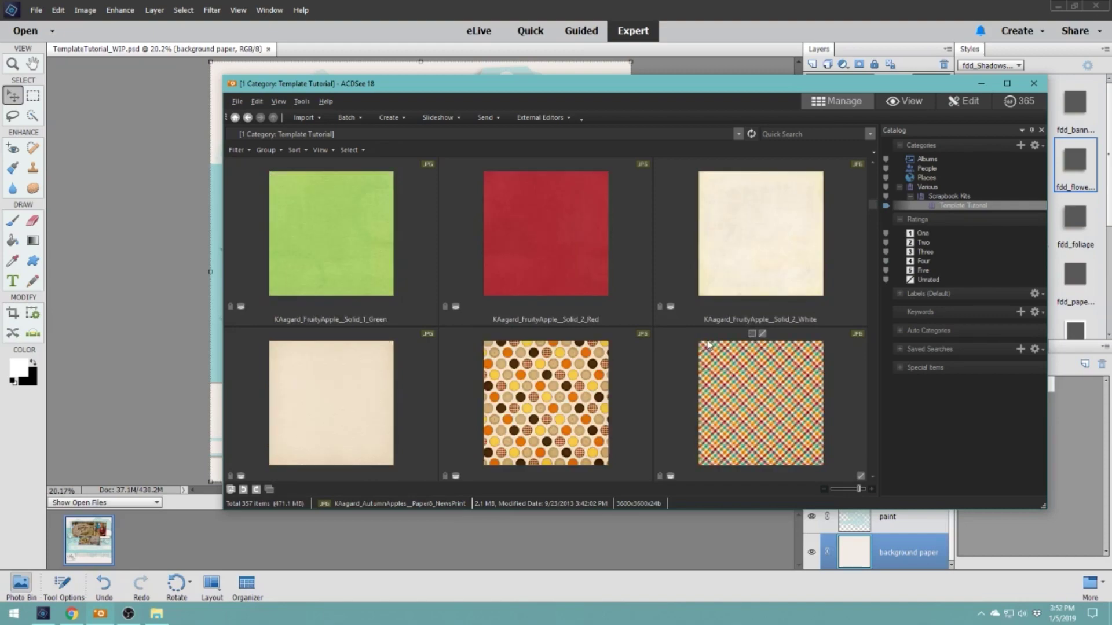
pyautogui.scroll(3, 709, 346)
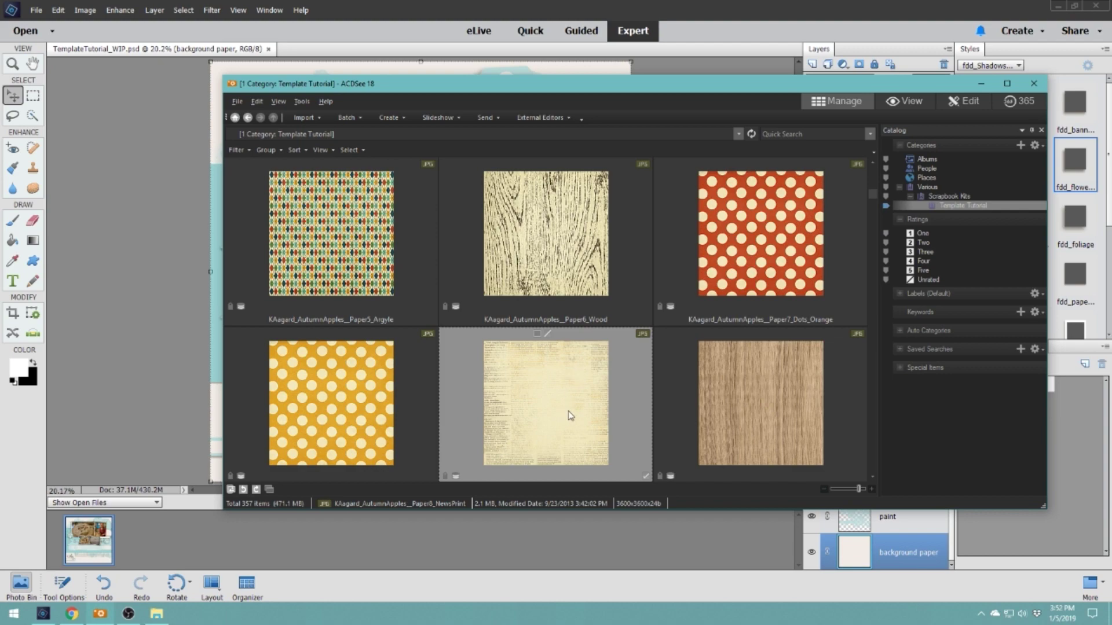
pyautogui.scroll(-3, 555, 387)
pyautogui.scroll(3, 555, 388)
# Open the KAagard_AutumnApples__Paper8_NewsPrint paper in Photoshop Elements and close it again.
pyautogui.moveTo(529, 395)
pyautogui.mouseDown()
pyautogui.moveTo(505, 435)
pyautogui.moveTo(404, 497)
pyautogui.mouseUp()
pyautogui.moveTo(384, 539); pyautogui.dragTo(385, 539)
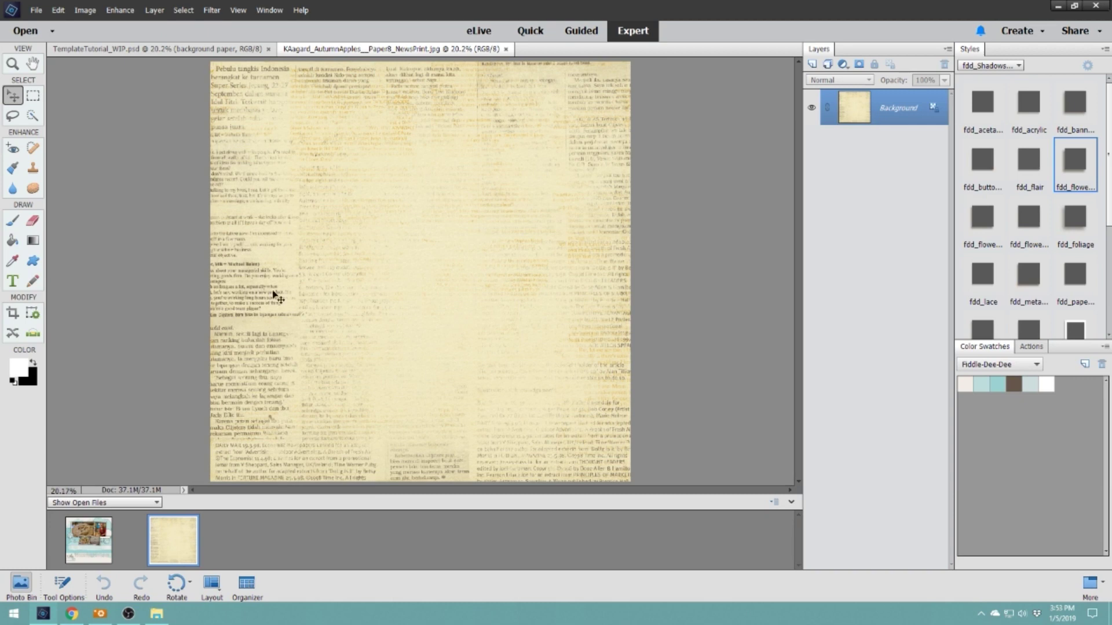
pyautogui.rightClick(167, 546)
pyautogui.click(192, 413)
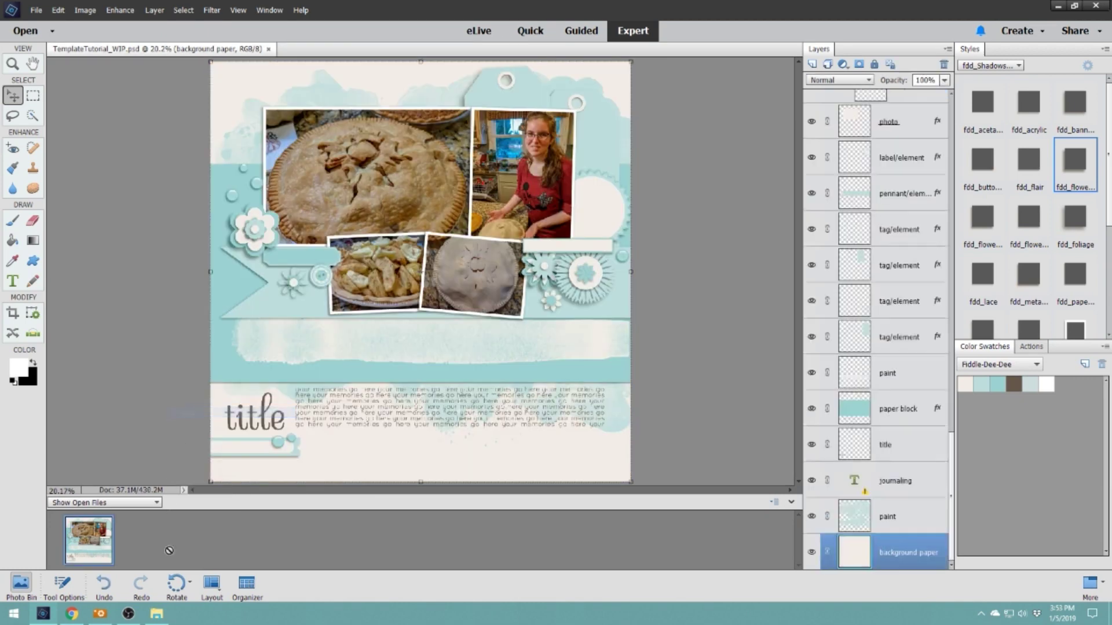
# Switch to ACDSee and open the five papers from KAagard_AutumnApples__Paper6_Wood through KAagard_FruityApple__Pattern_1_Wood in Photoshop Elements.
pyautogui.click(100, 614)
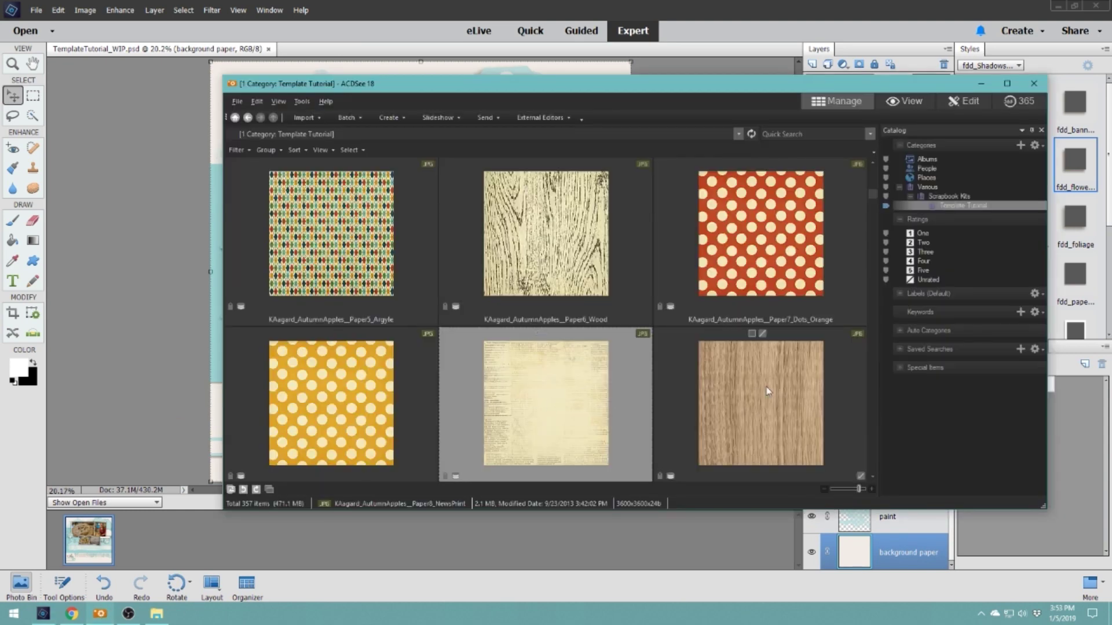
pyautogui.click(550, 255)
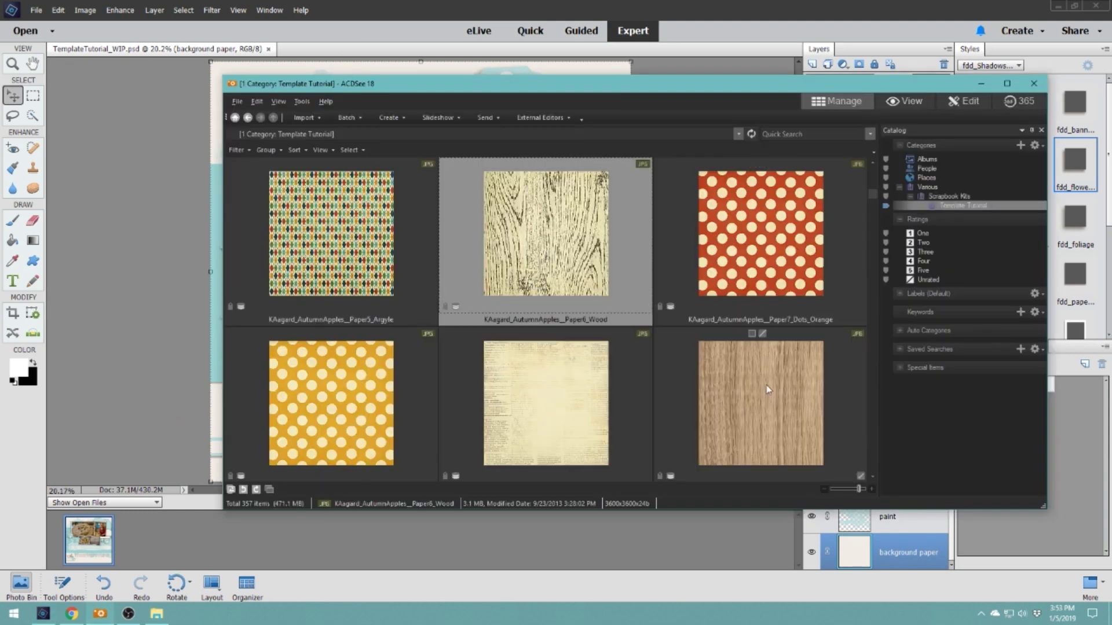
pyautogui.keyDown('shift'); pyautogui.click(765, 408); pyautogui.keyUp('shift')
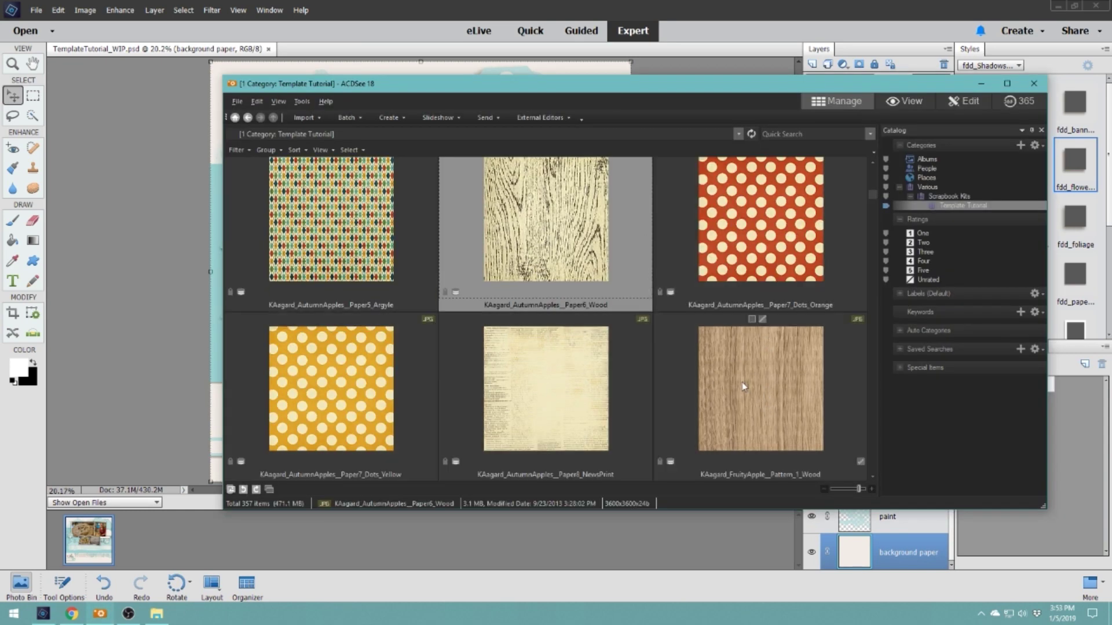
pyautogui.moveTo(527, 406); pyautogui.dragTo(405, 548)
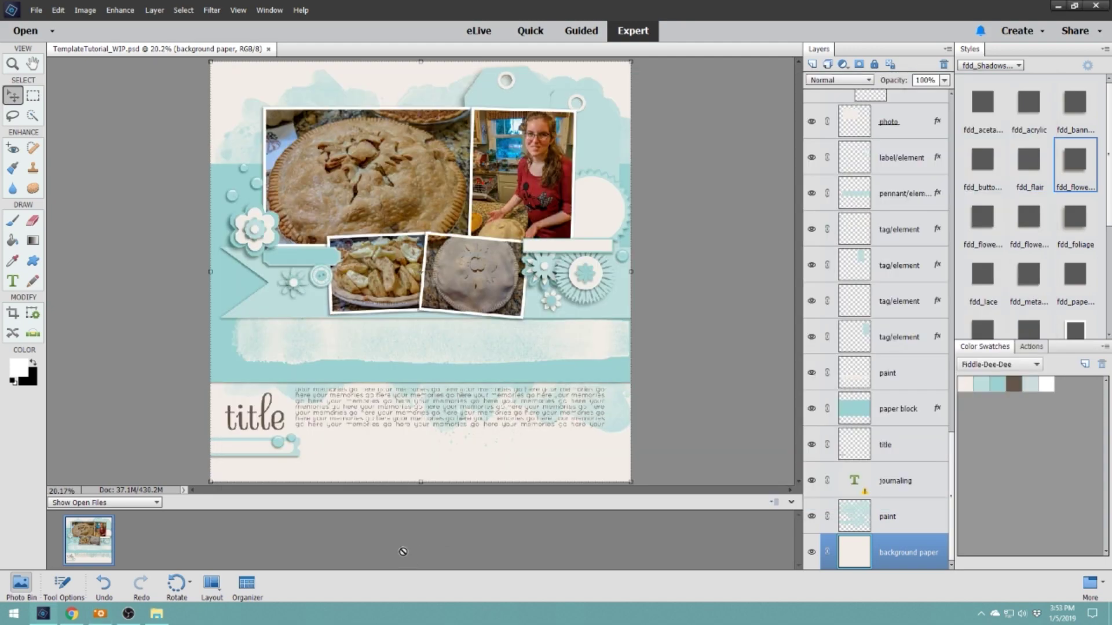
# Switch to ACDSee, look through the TurkeyTime solid papers and select the brown KAagard_TurkeyTime__SolidPaper4.
pyautogui.click(100, 614)
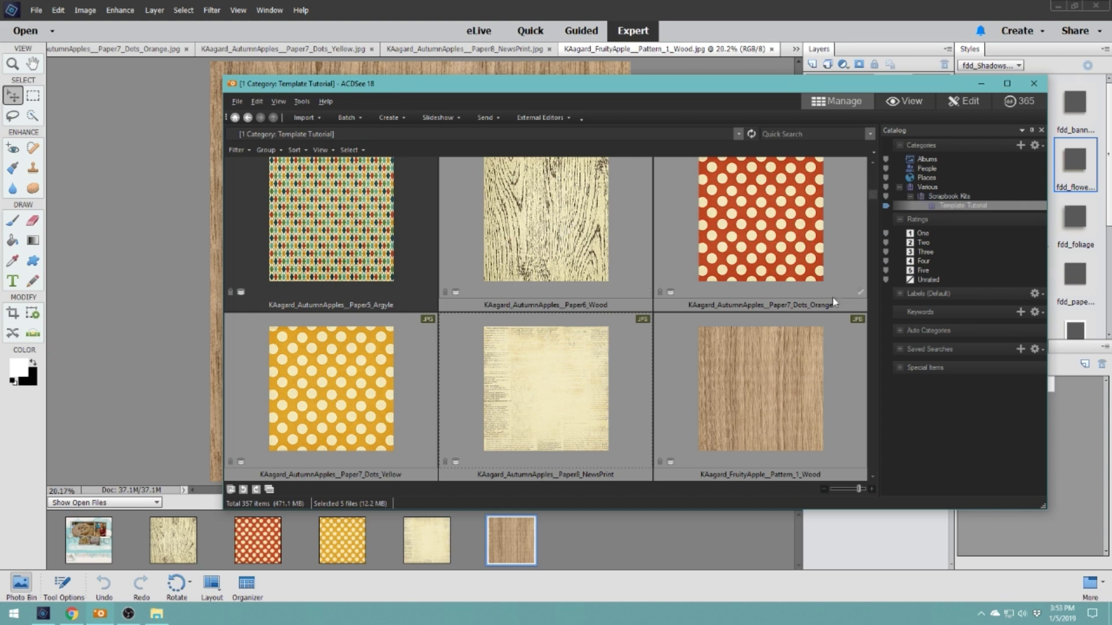
pyautogui.moveTo(874, 199); pyautogui.dragTo(865, 222)
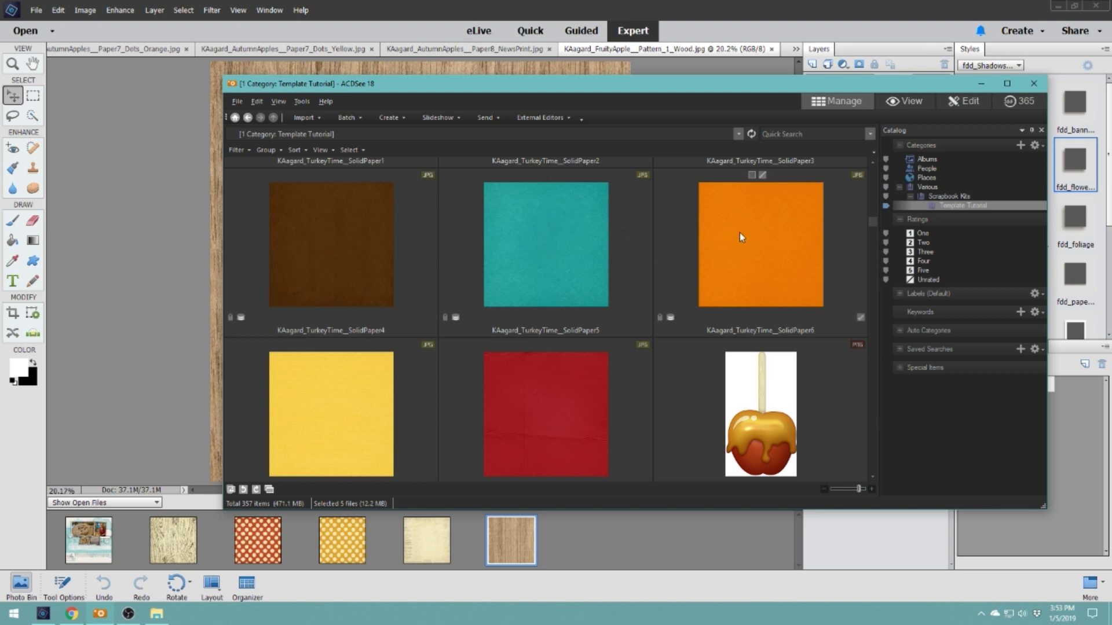
pyautogui.click(569, 275)
pyautogui.click(361, 262)
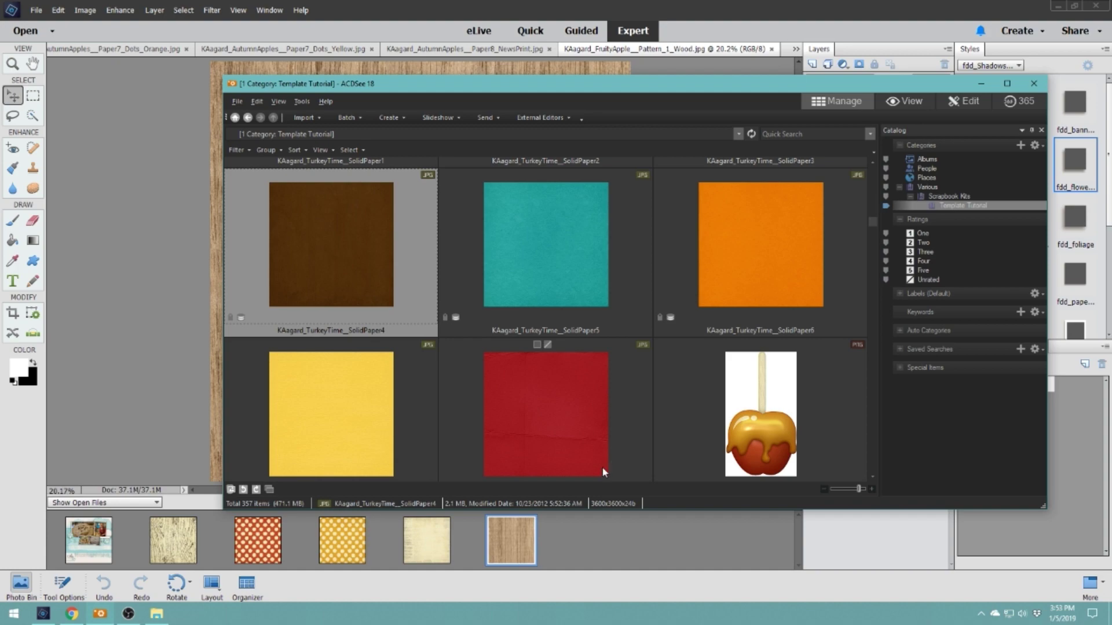
# Switch back to Photoshop Elements and display the open KAagard_AutumnApples__Paper6_Wood paper.
pyautogui.click(345, 545)
pyautogui.click(193, 542)
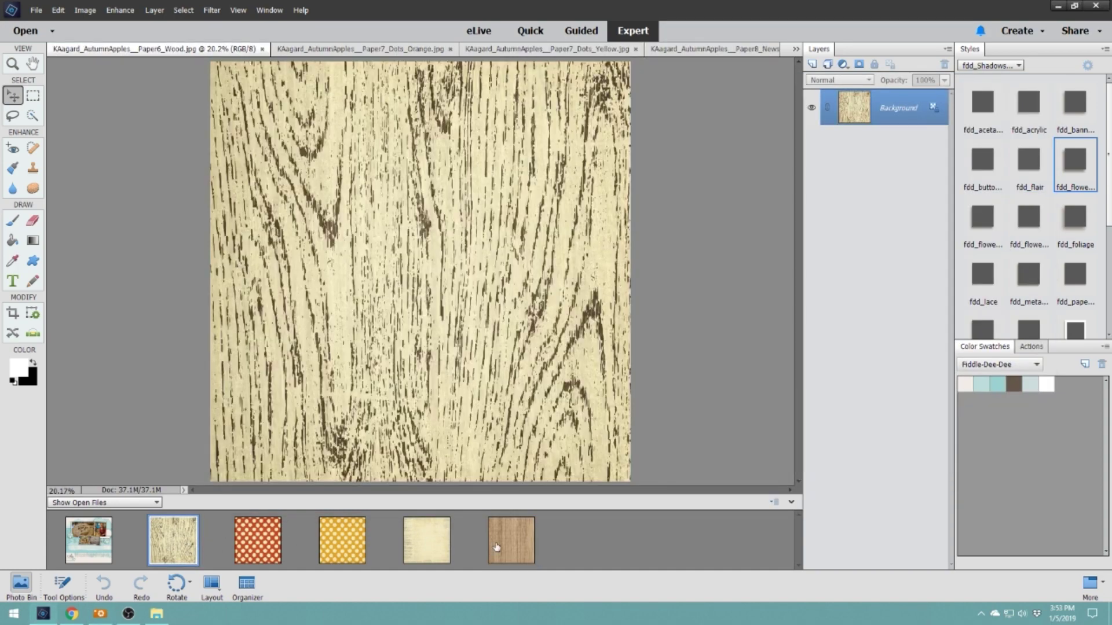
# Close all the open kit papers, keeping only the template document, and close the File Explorer photo folder window.
pyautogui.rightClick(496, 548)
pyautogui.click(531, 407)
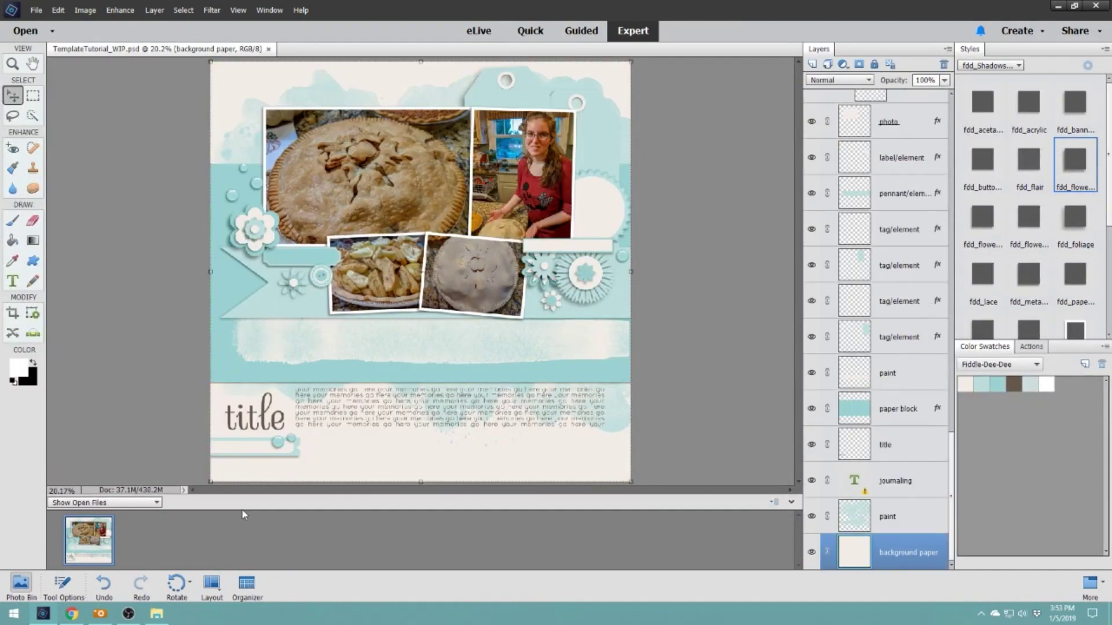
pyautogui.click(157, 613)
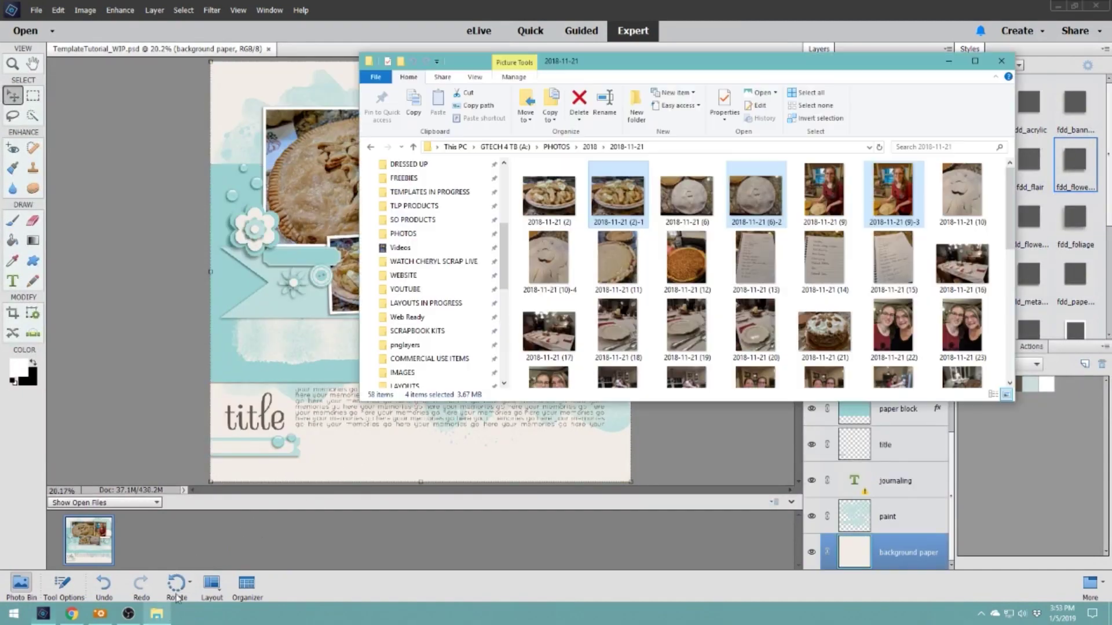
pyautogui.click(1004, 65)
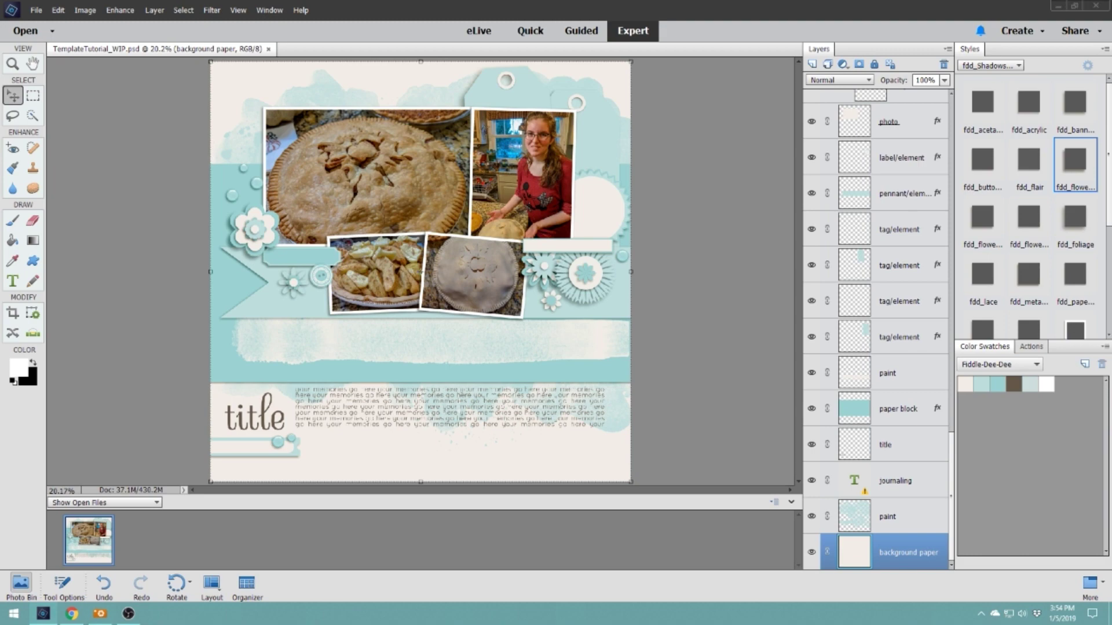
# Switch to ACDSee and open the KAagard_AutumnApples__Paper8_NewsPrint paper in Photoshop Elements.
pyautogui.hotkey('alt', 'Tab')
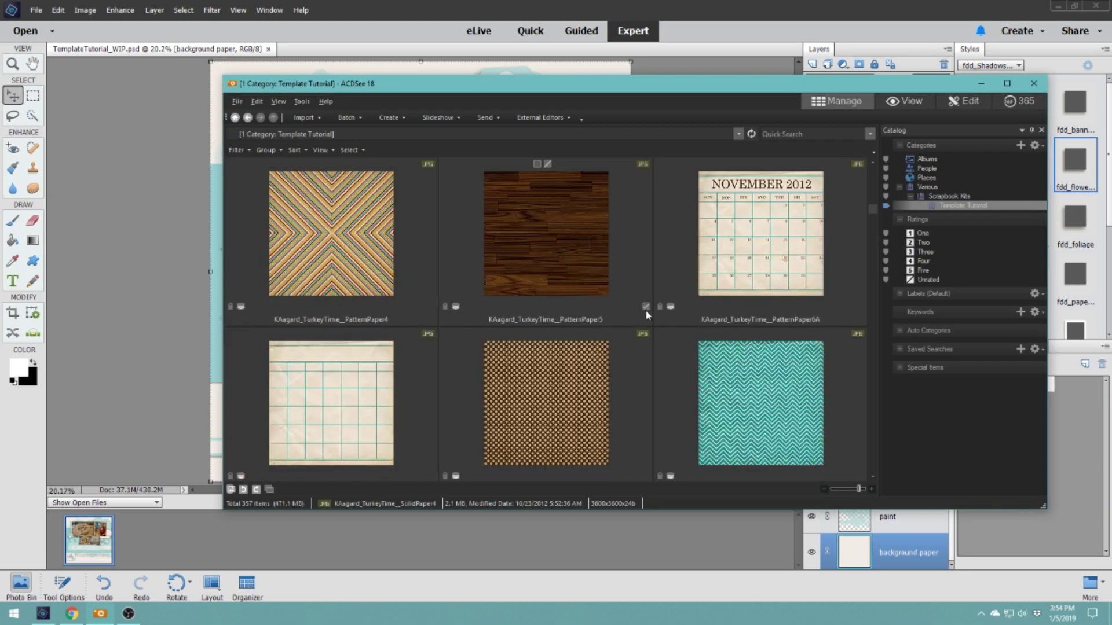
pyautogui.scroll(8, 647, 315)
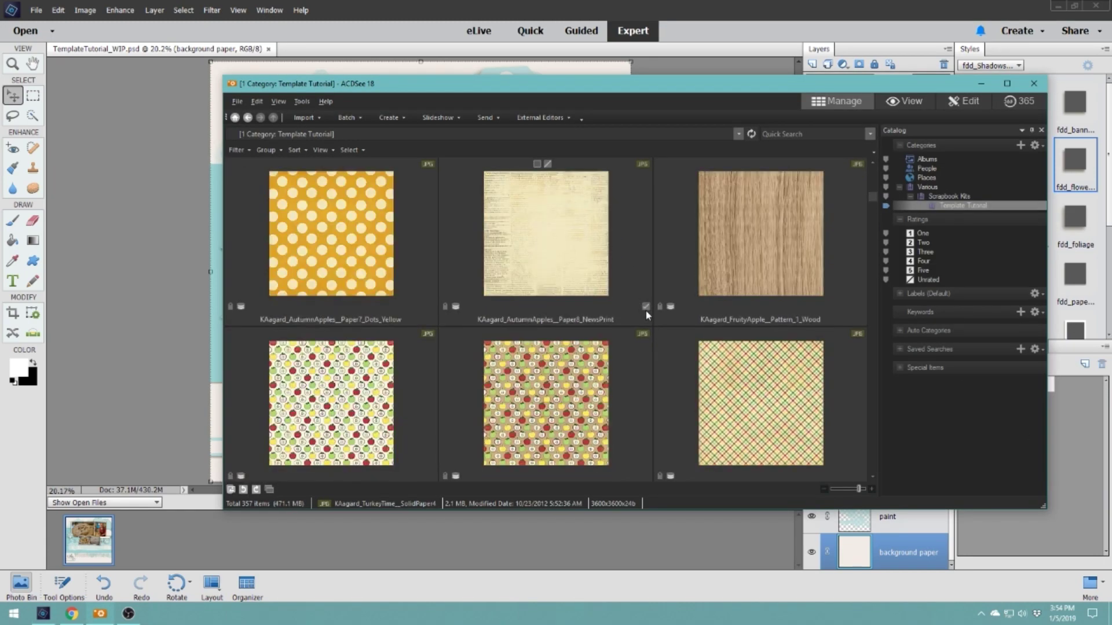
pyautogui.click(508, 249)
pyautogui.moveTo(541, 249); pyautogui.dragTo(231, 534)
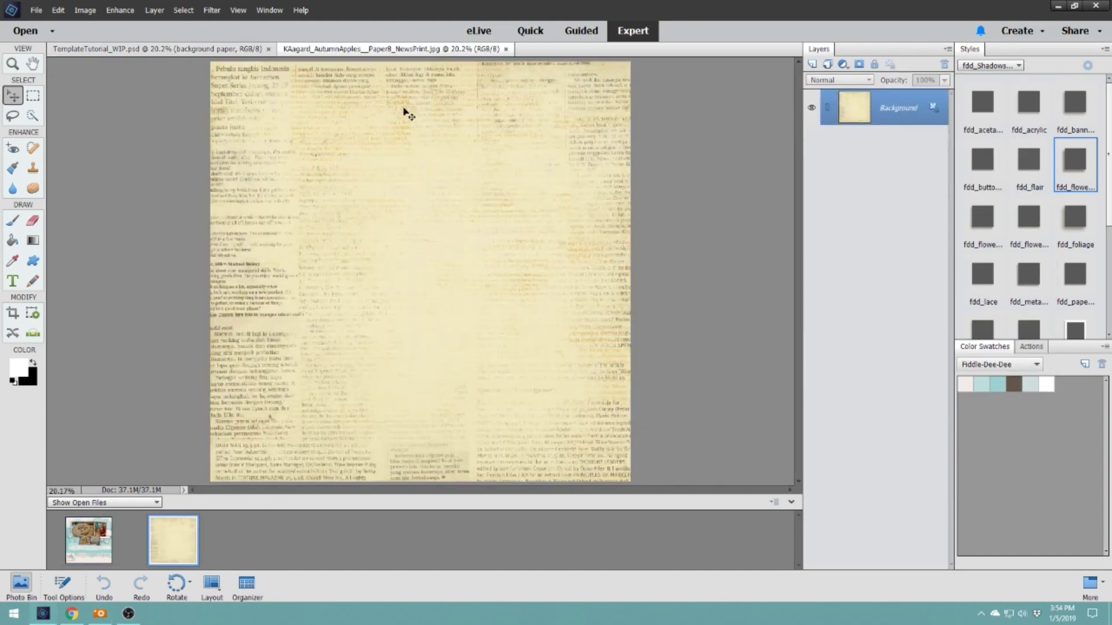
# Copy the newsprint paper into the template directly above the background paper layer.
pyautogui.click(102, 543)
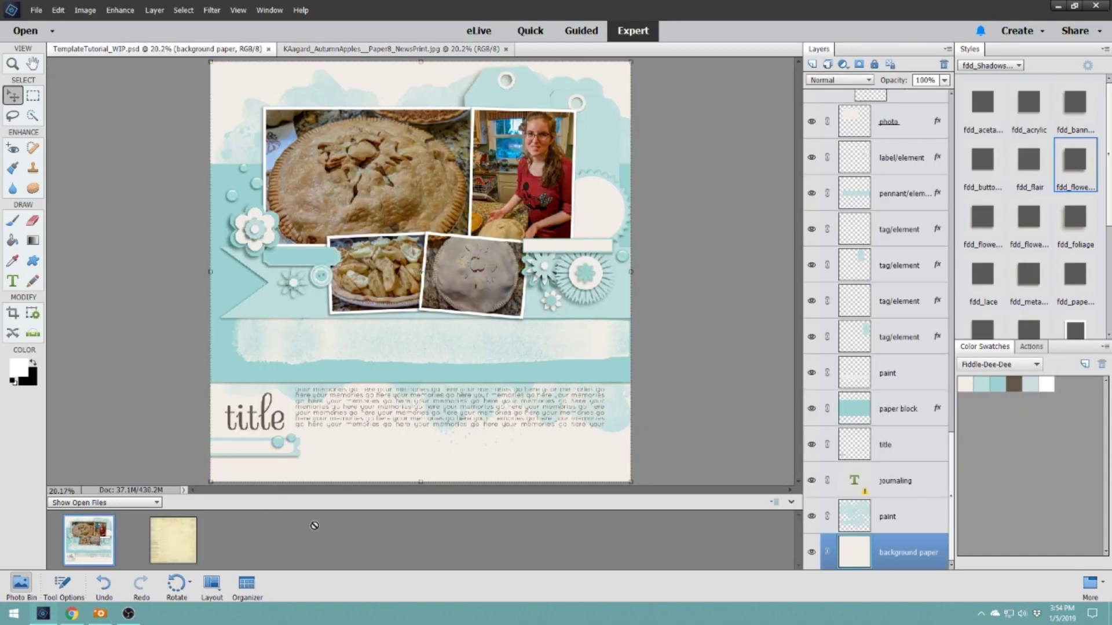
pyautogui.click(185, 536)
pyautogui.moveTo(419, 306); pyautogui.dragTo(88, 540)
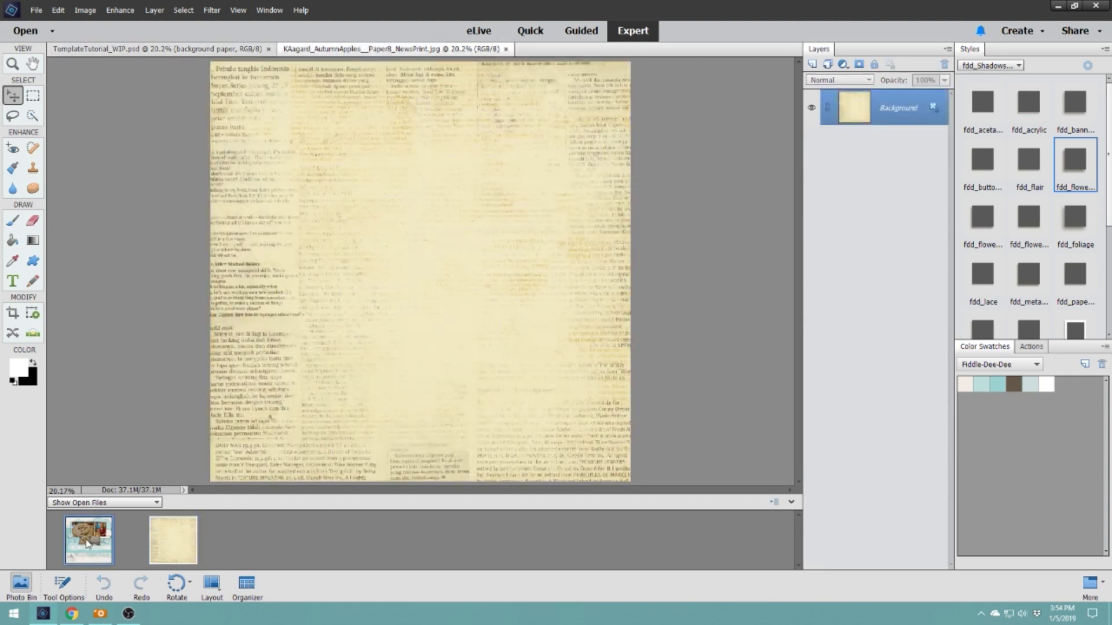
pyautogui.scroll(-1, 881, 552)
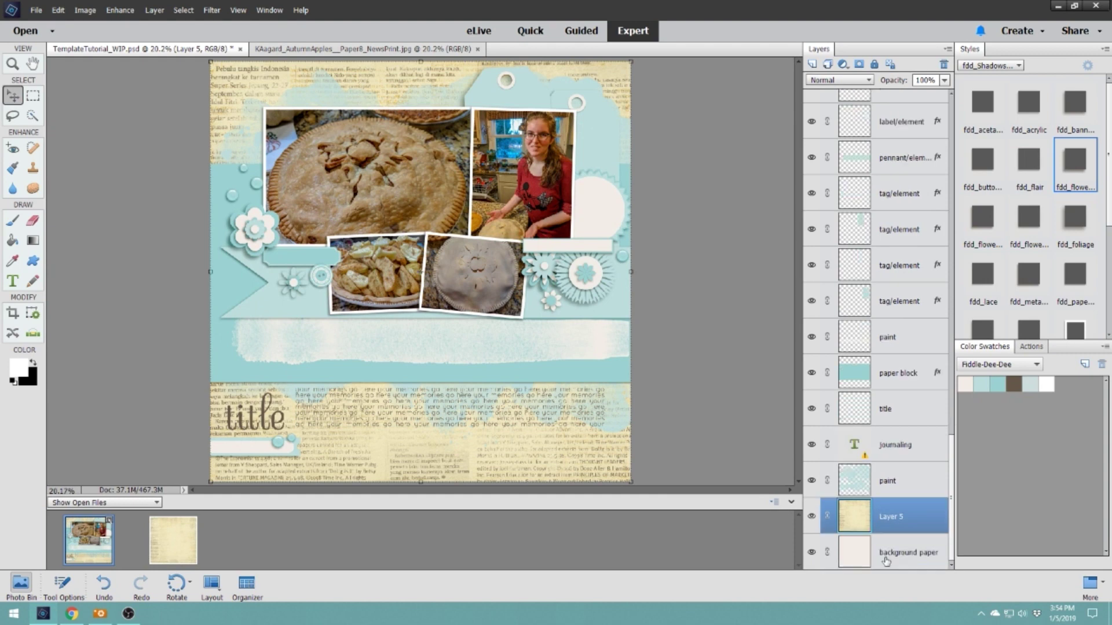
# Compare the newsprint and background paper layers, and delete the newsprint layer from the template.
pyautogui.click(901, 557)
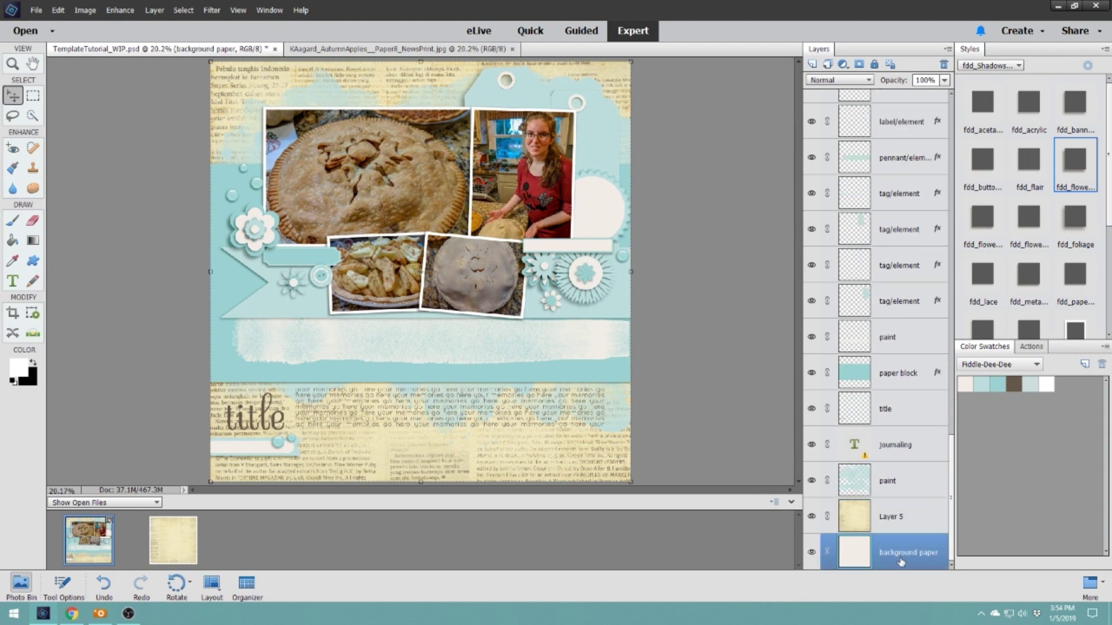
pyautogui.click(896, 524)
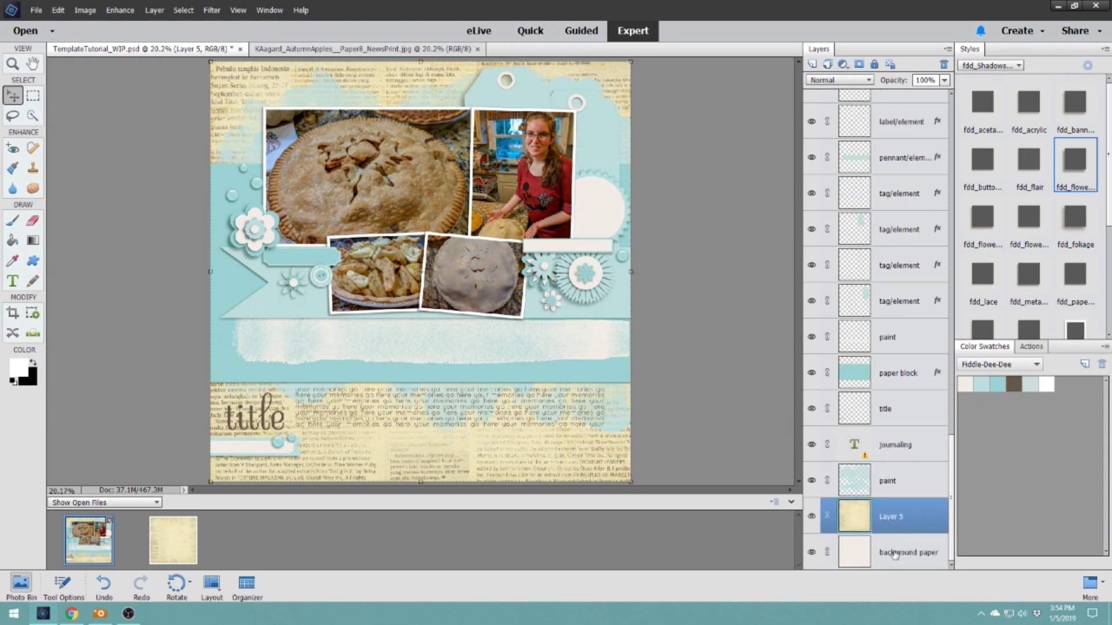
pyautogui.click(901, 550)
pyautogui.rightClick(897, 551)
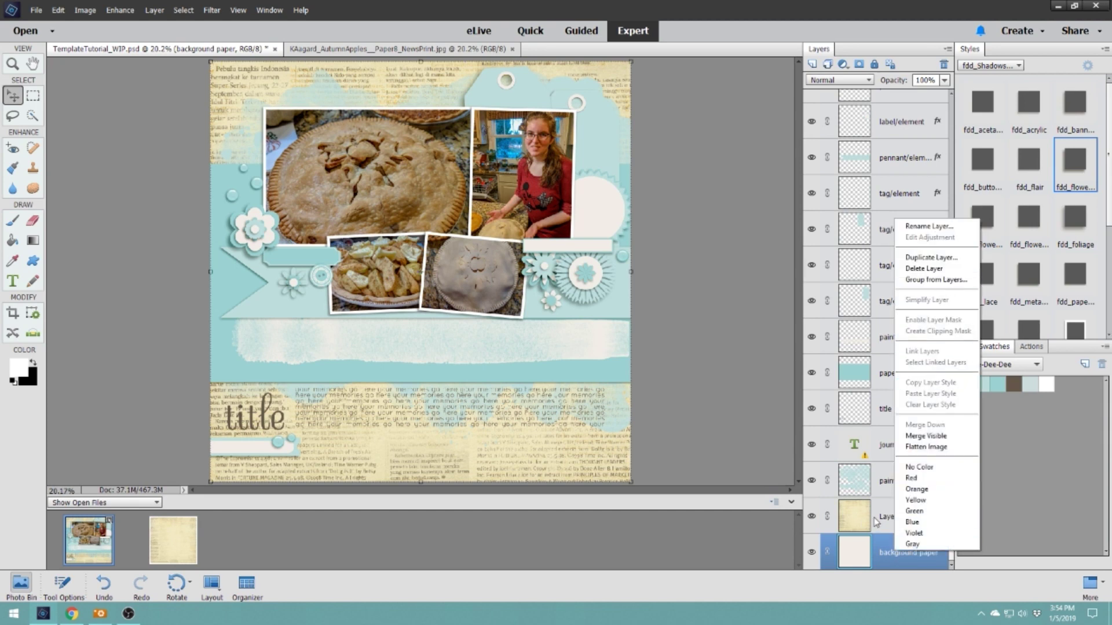
pyautogui.click(874, 520)
pyautogui.rightClick(896, 517)
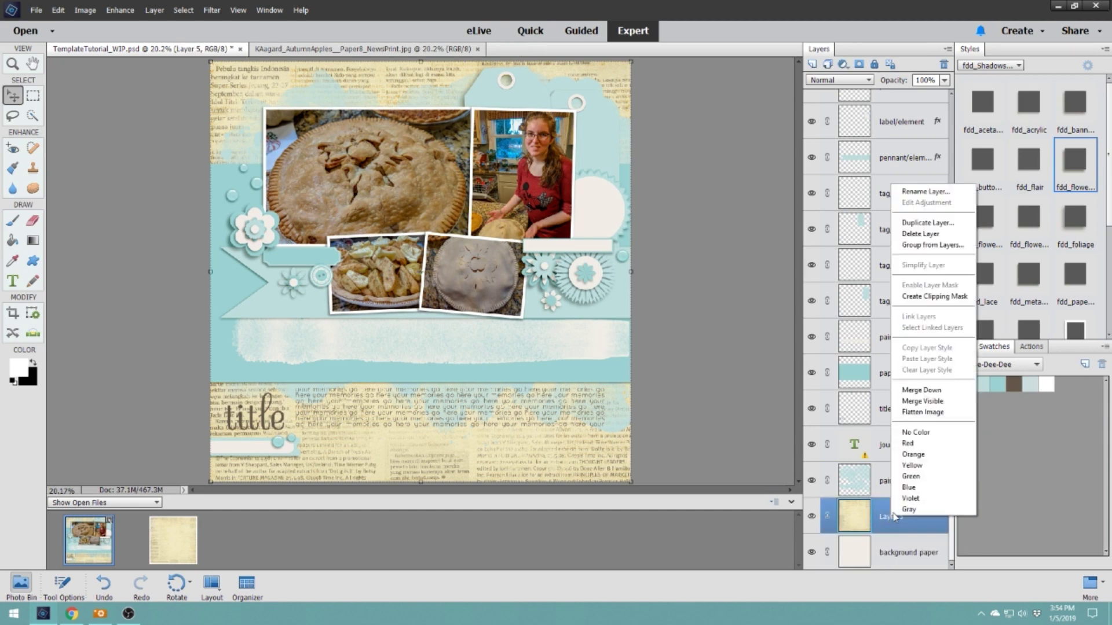
pyautogui.click(921, 233)
# Copy the newsprint paper into the template above the second tag/element layer beneath the pennant.
pyautogui.click(307, 49)
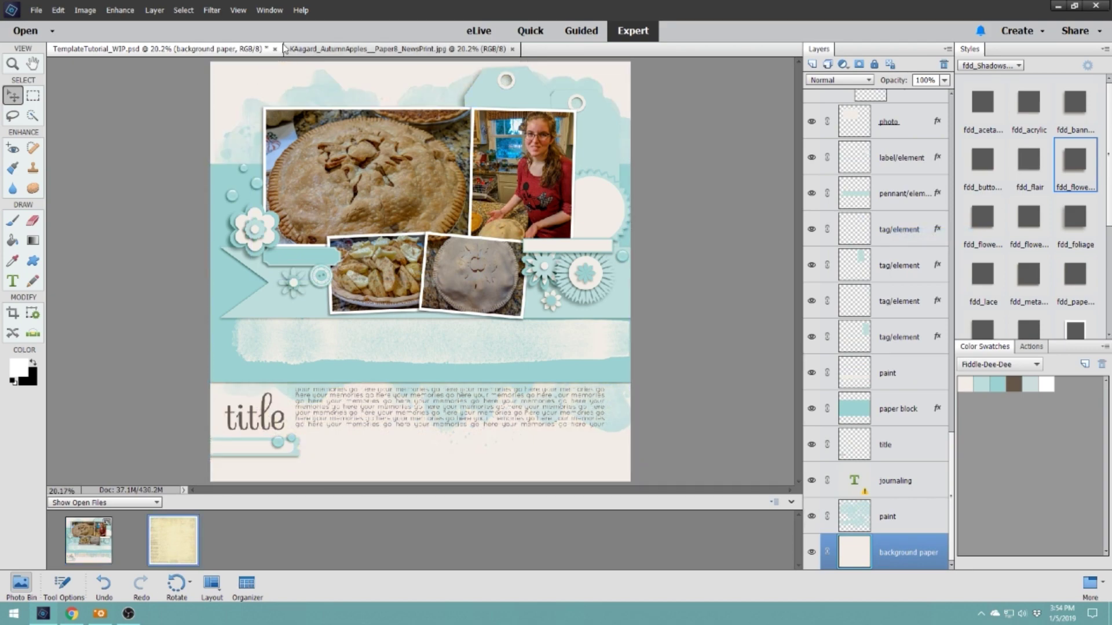
pyautogui.click(145, 48)
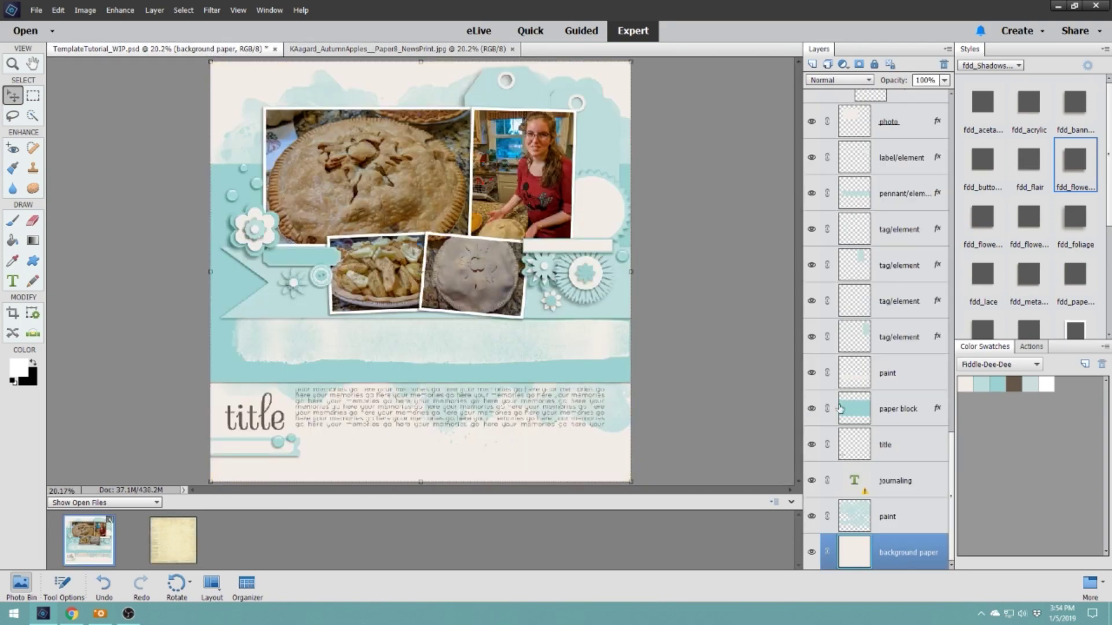
pyautogui.click(897, 276)
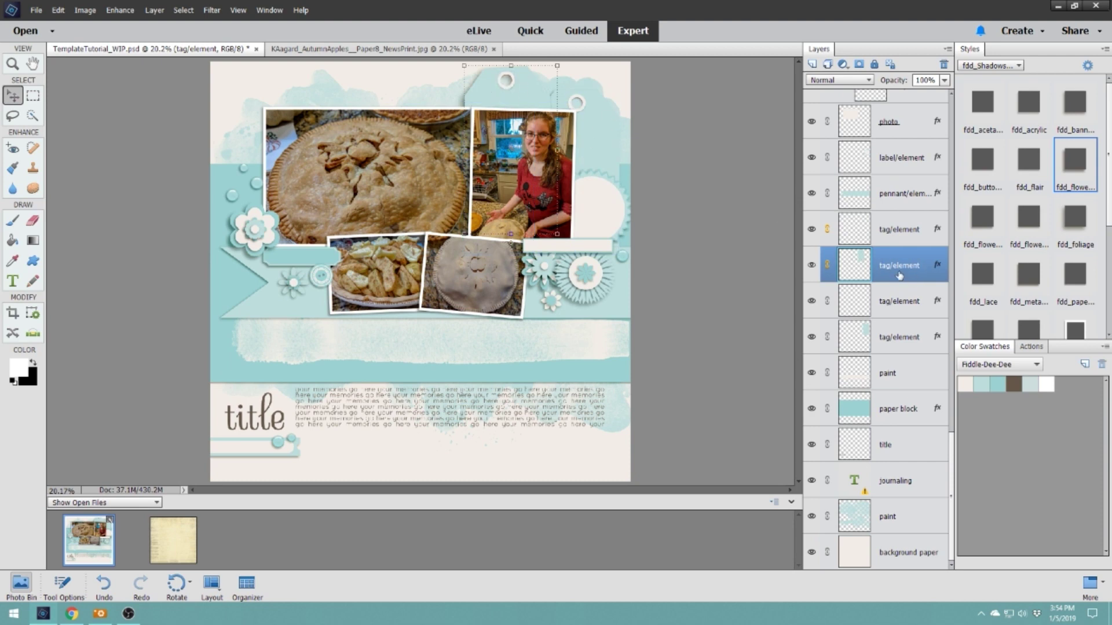
pyautogui.click(434, 48)
pyautogui.moveTo(377, 228); pyautogui.dragTo(79, 548)
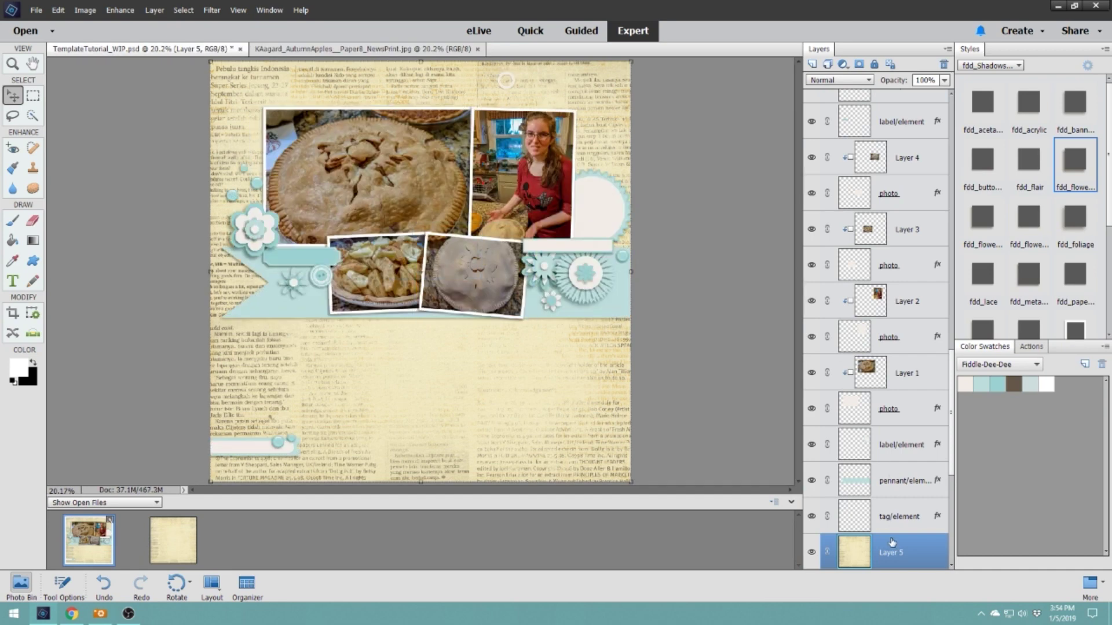
# Move the newsprint layer directly above the background paper layer and delete the background paper layer.
pyautogui.scroll(-3, 894, 522)
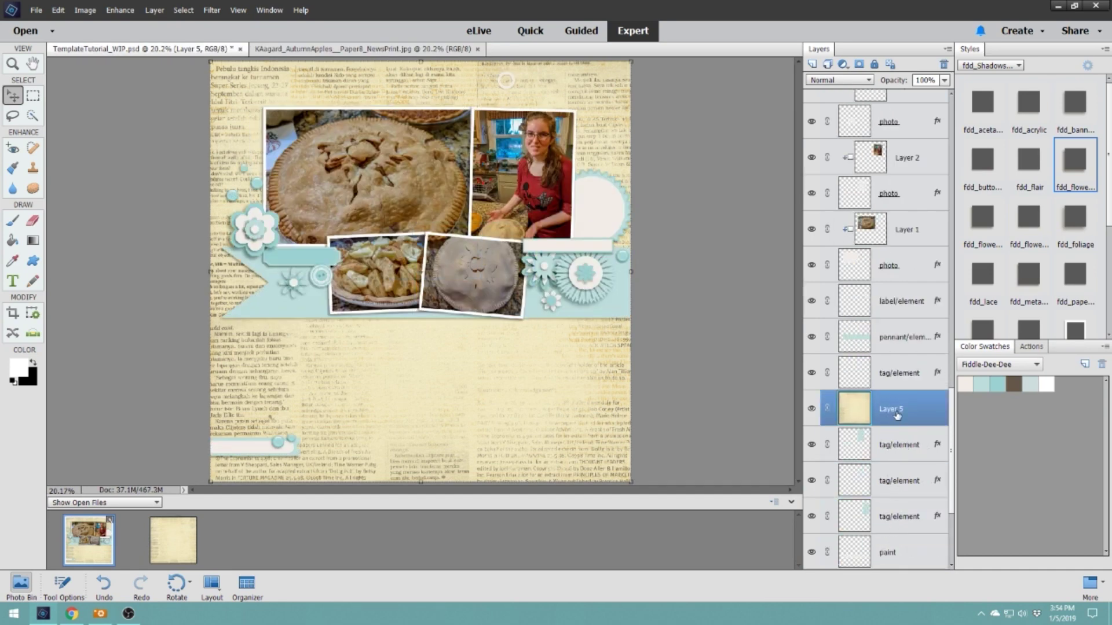
pyautogui.scroll(-3, 934, 457)
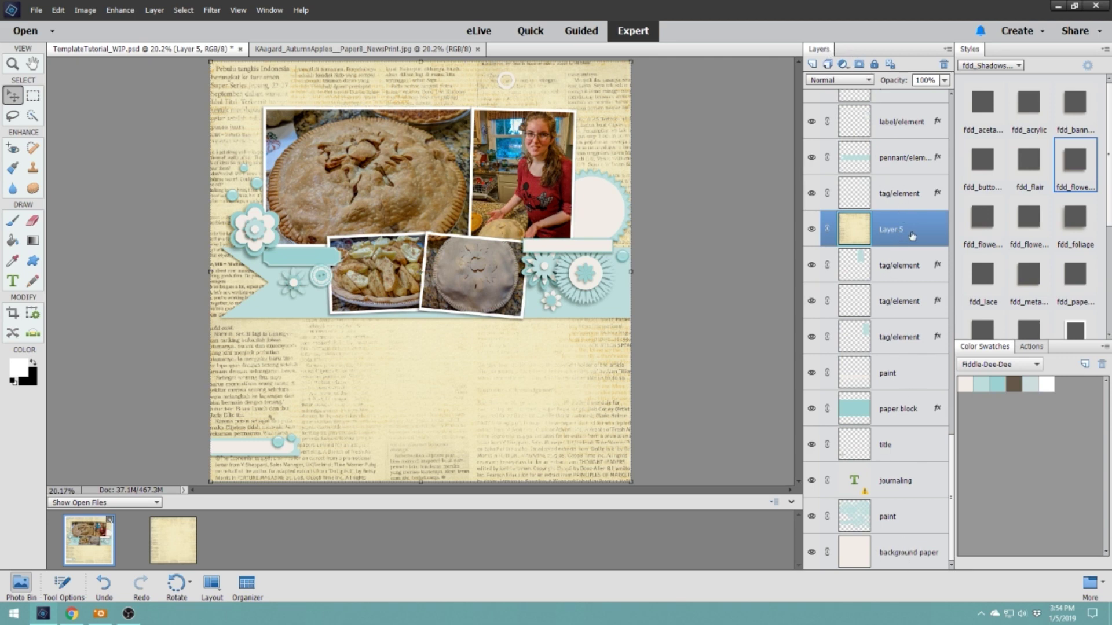
pyautogui.moveTo(895, 323); pyautogui.dragTo(896, 542)
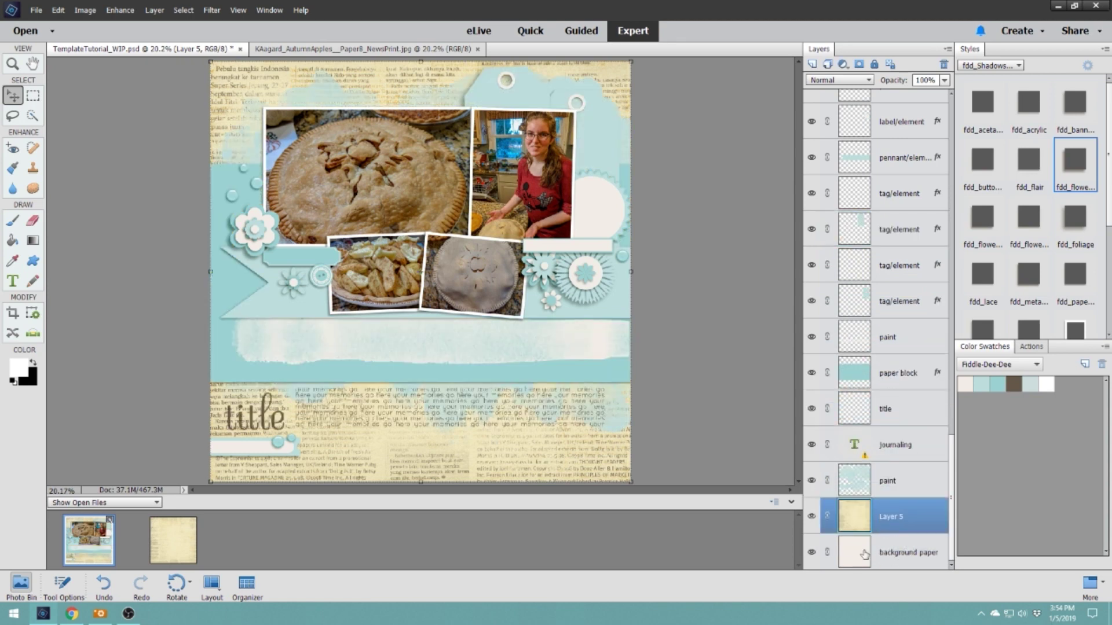
pyautogui.rightClick(908, 550)
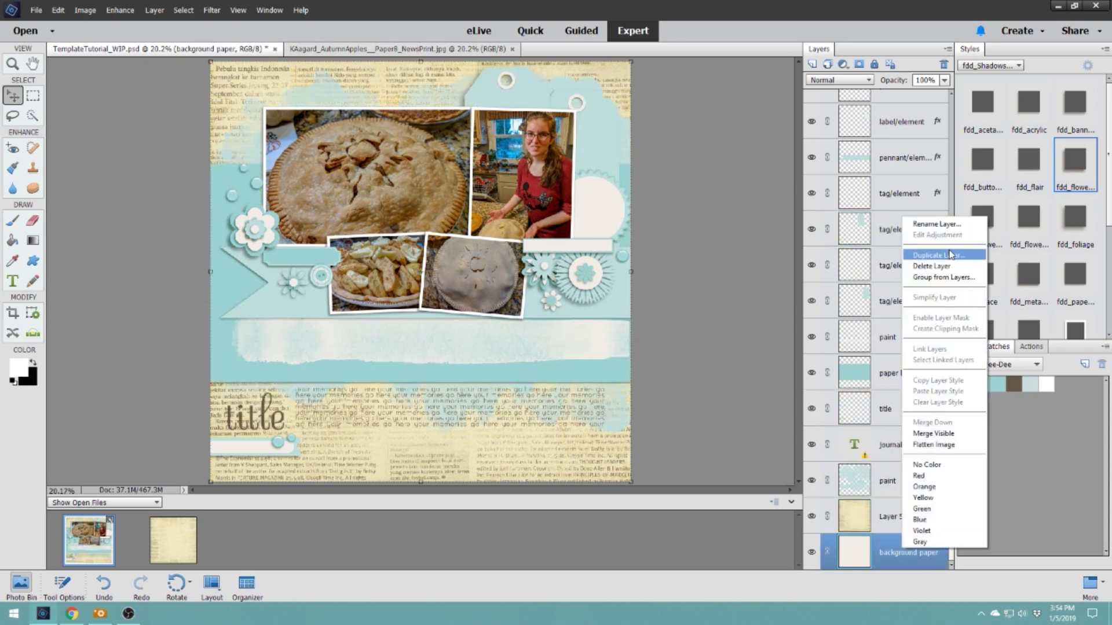
pyautogui.click(932, 265)
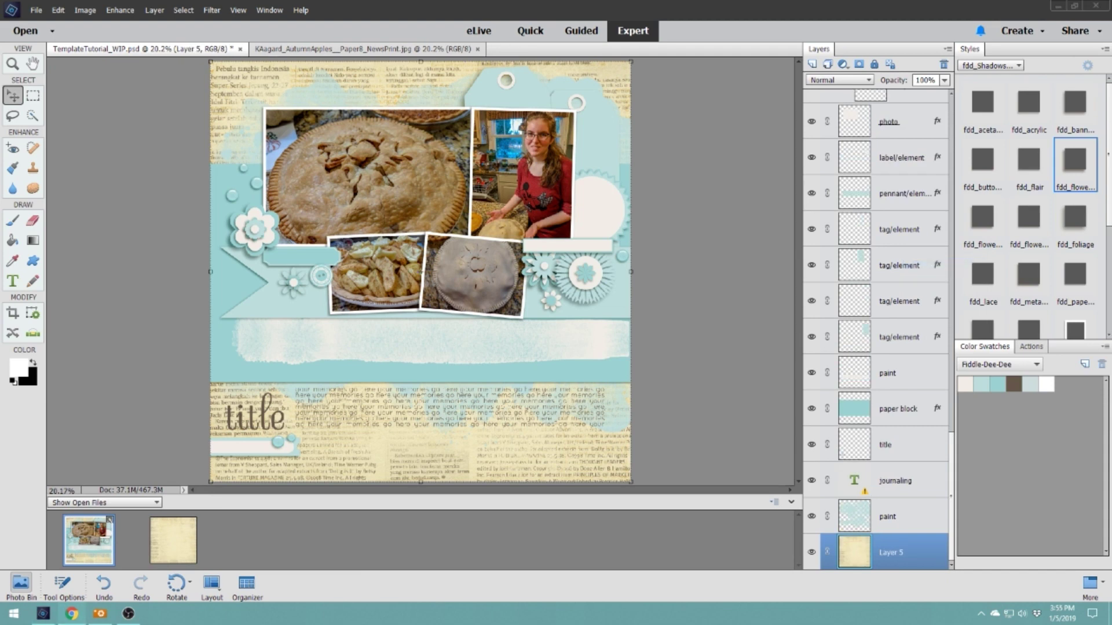
# Switch to ACDSee and open the KAagard_FruityApple__Pattern_3_Plaid paper in Photoshop Elements.
pyautogui.click(221, 374)
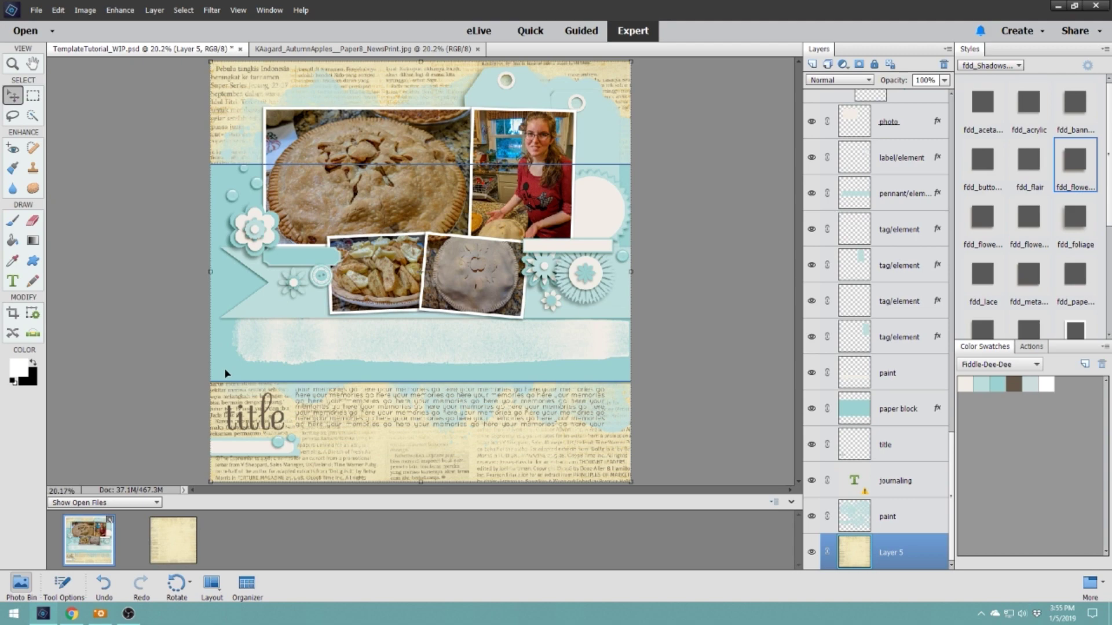
pyautogui.click(102, 615)
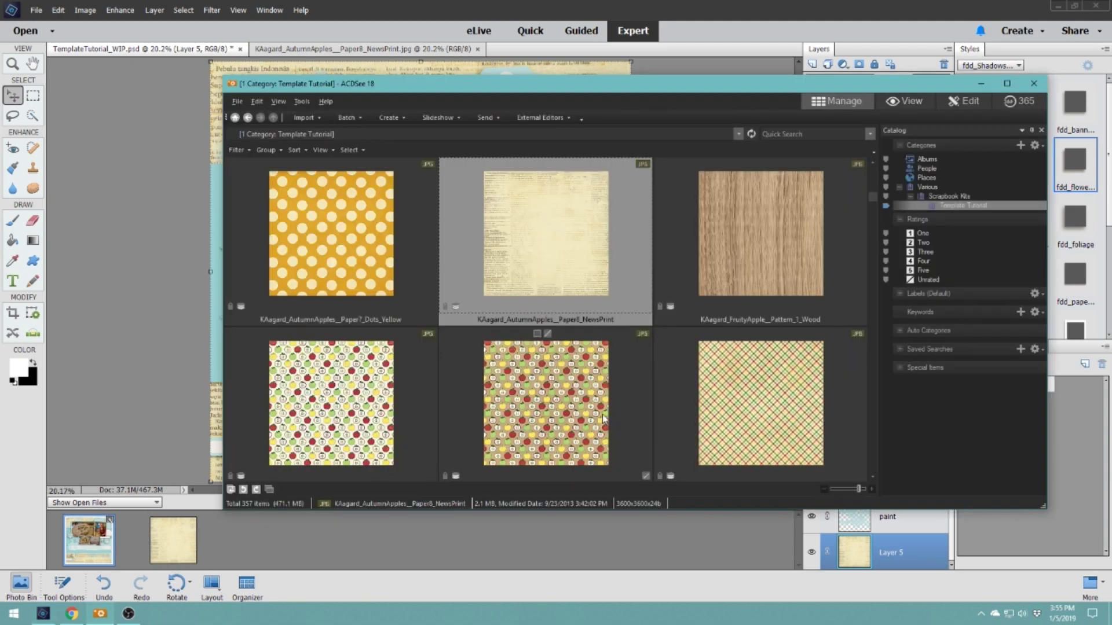
pyautogui.scroll(-2, 610, 416)
pyautogui.click(743, 271)
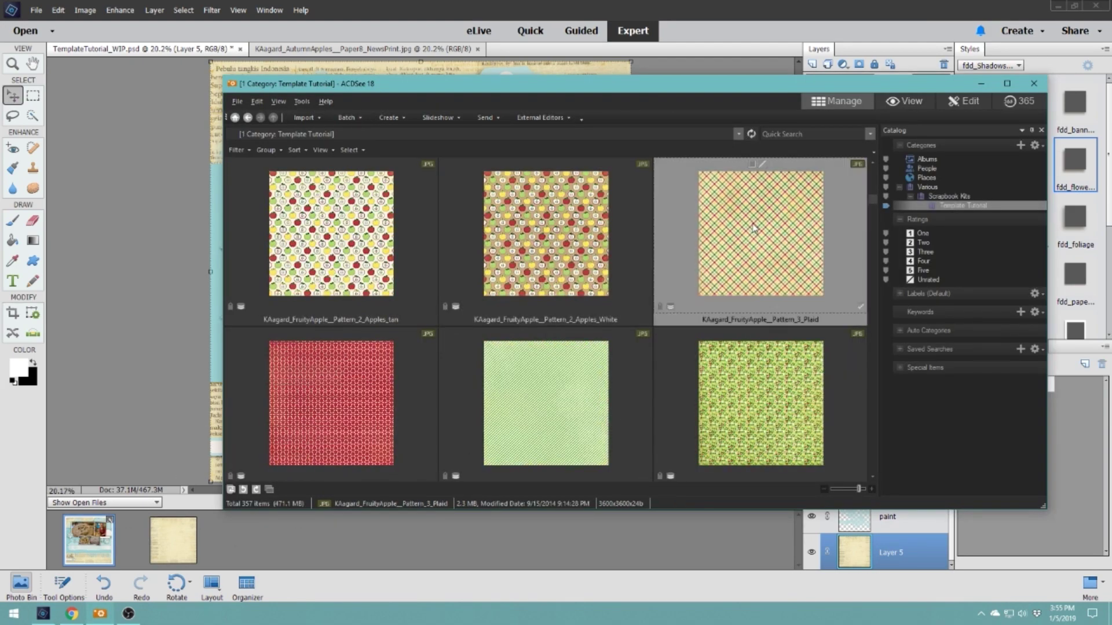
pyautogui.moveTo(752, 232); pyautogui.dragTo(341, 533)
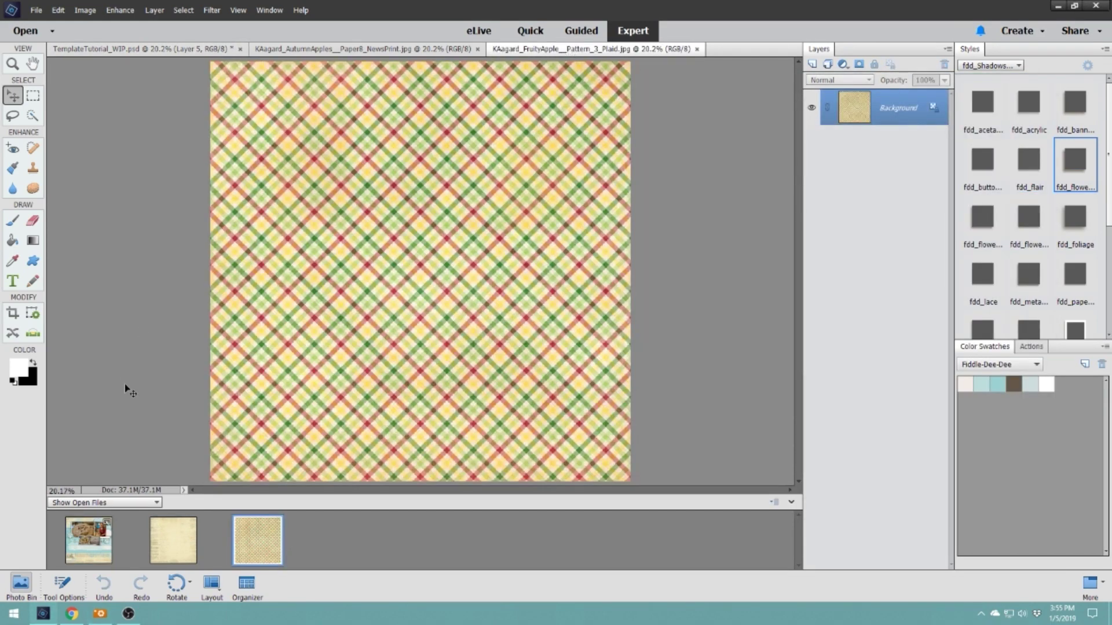
# Copy the plaid paper into the template and move its layer directly above the paper block layer.
pyautogui.moveTo(394, 339); pyautogui.dragTo(96, 544)
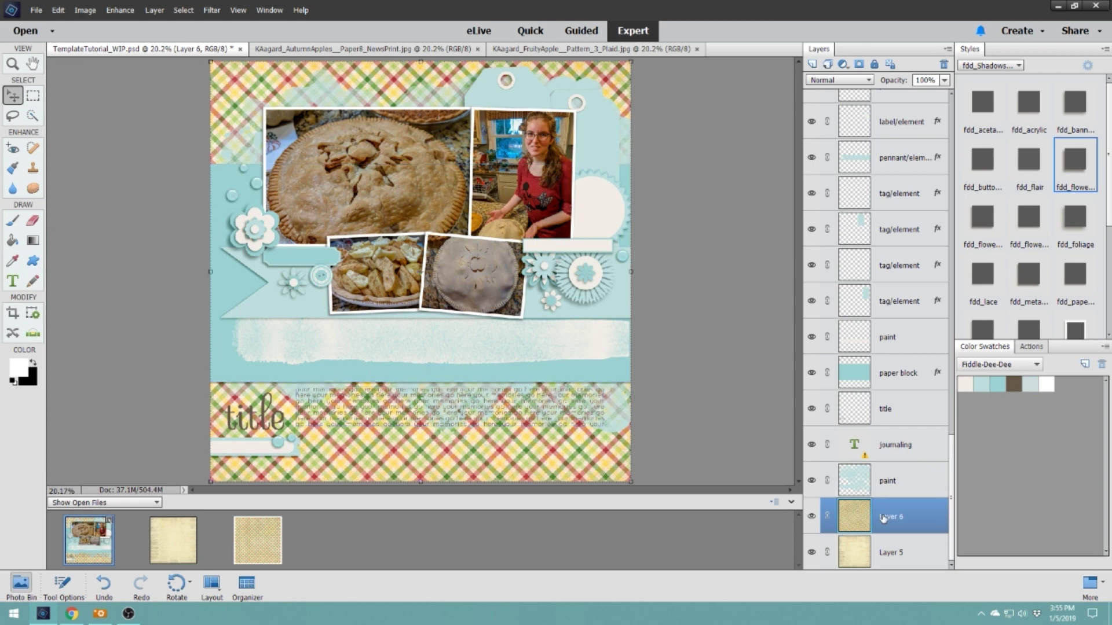
pyautogui.moveTo(889, 516); pyautogui.dragTo(886, 378)
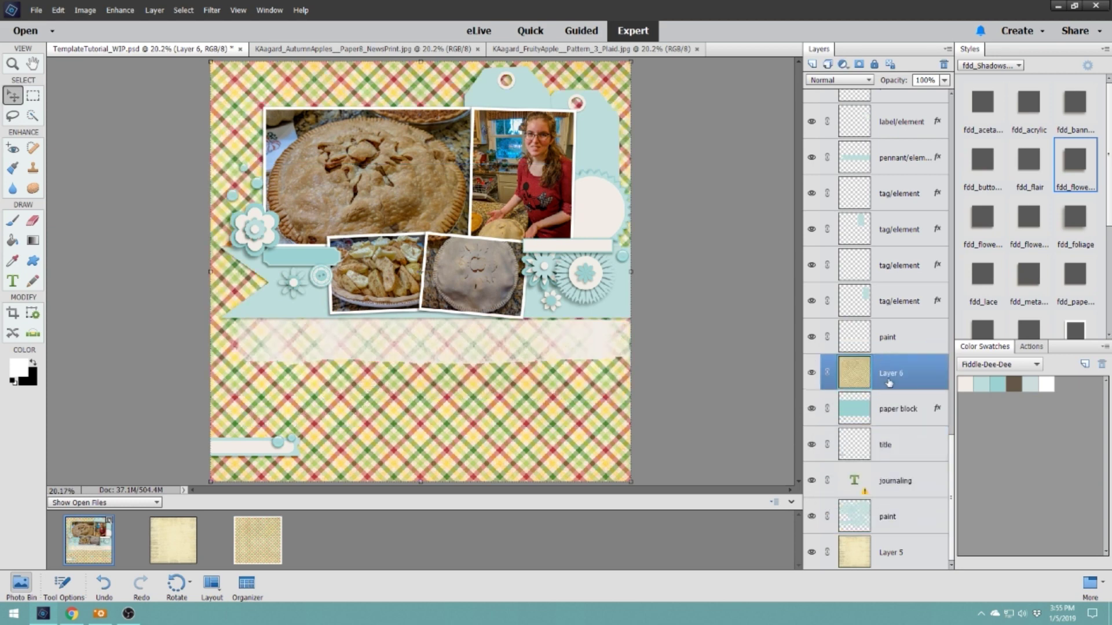
pyautogui.click(882, 415)
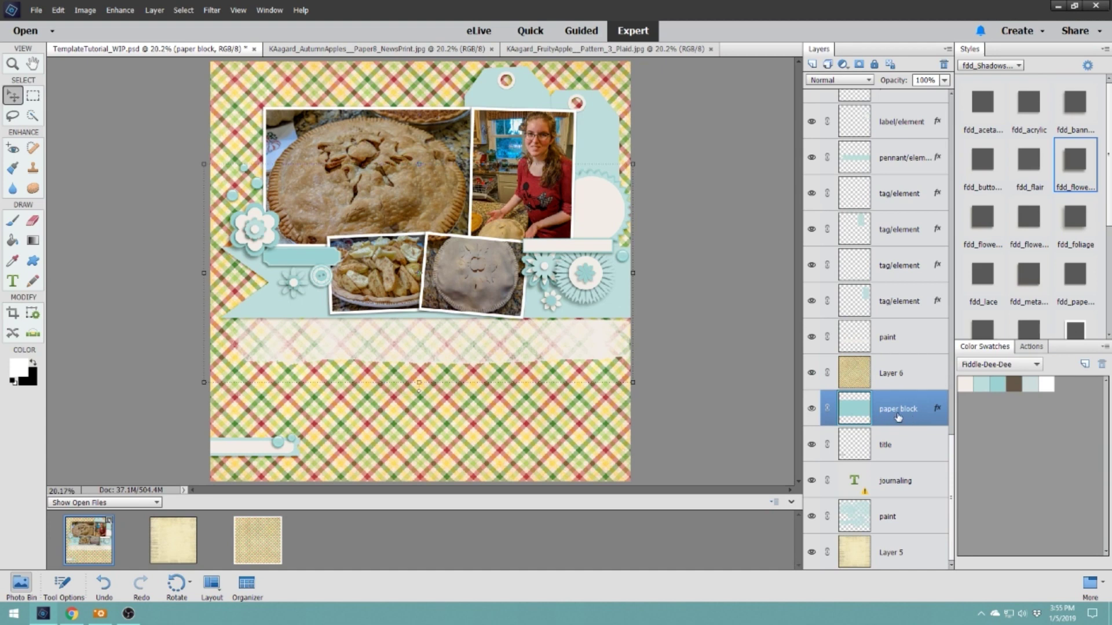
pyautogui.click(902, 377)
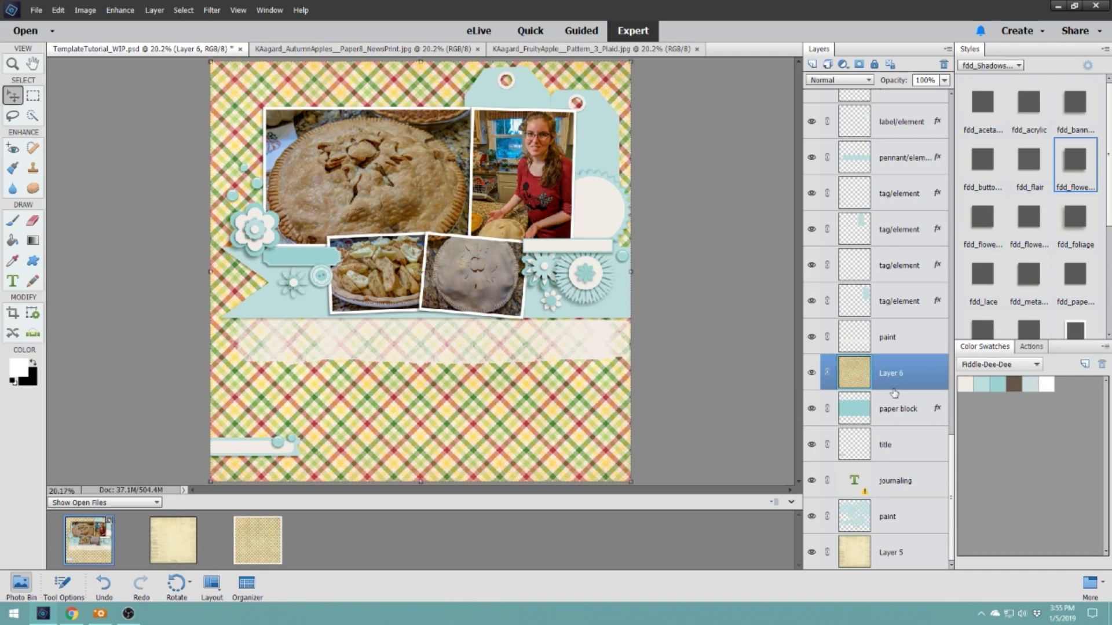
# Clip the plaid paper layer to the paper block layer with a clipping mask.
pyautogui.rightClick(893, 387)
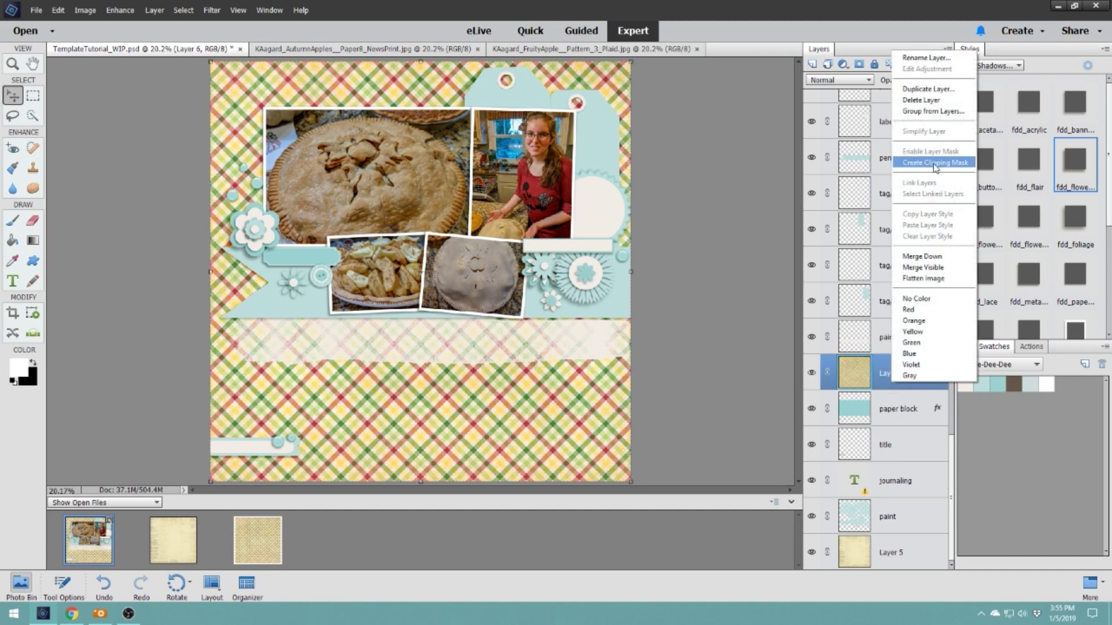
pyautogui.click(874, 379)
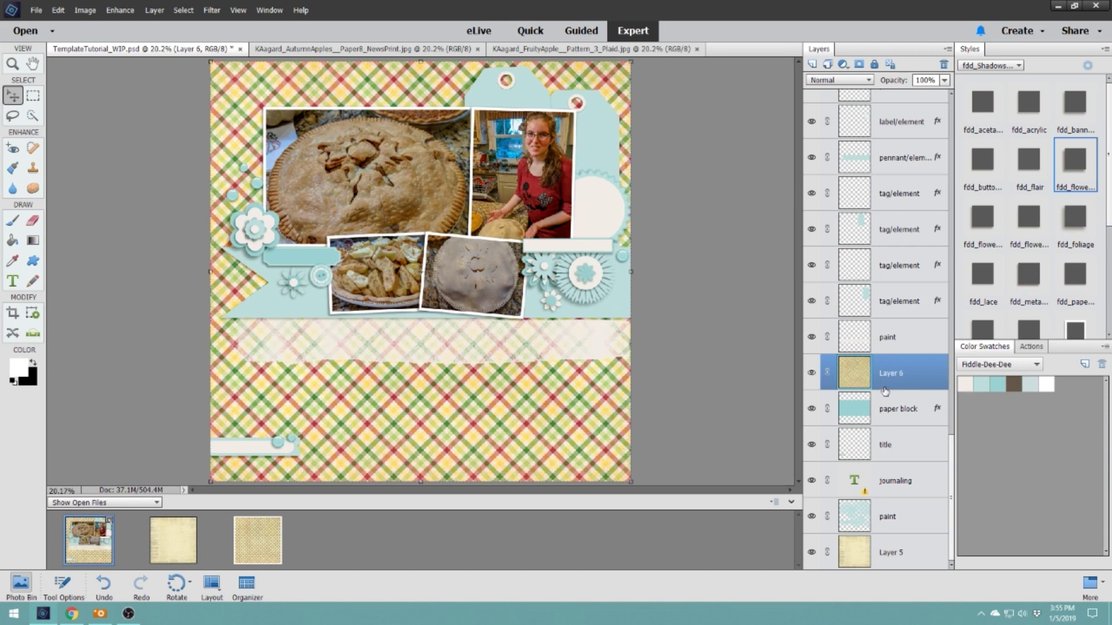
pyautogui.moveTo(885, 392); pyautogui.dragTo(887, 386)
pyautogui.keyDown('alt'); pyautogui.click(886, 387); pyautogui.keyUp('alt')
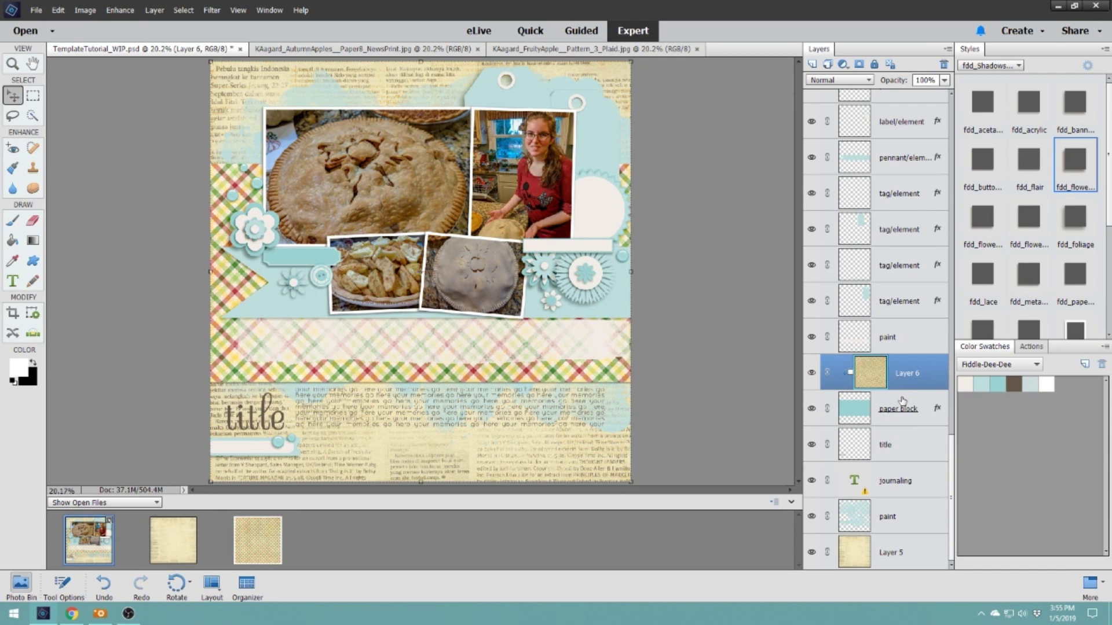
# Select the pennant layer, switch to ACDSee and open the KAagard_FruityApple__Pattern_2_Apples_White paper in Photoshop Elements.
pyautogui.click(286, 312)
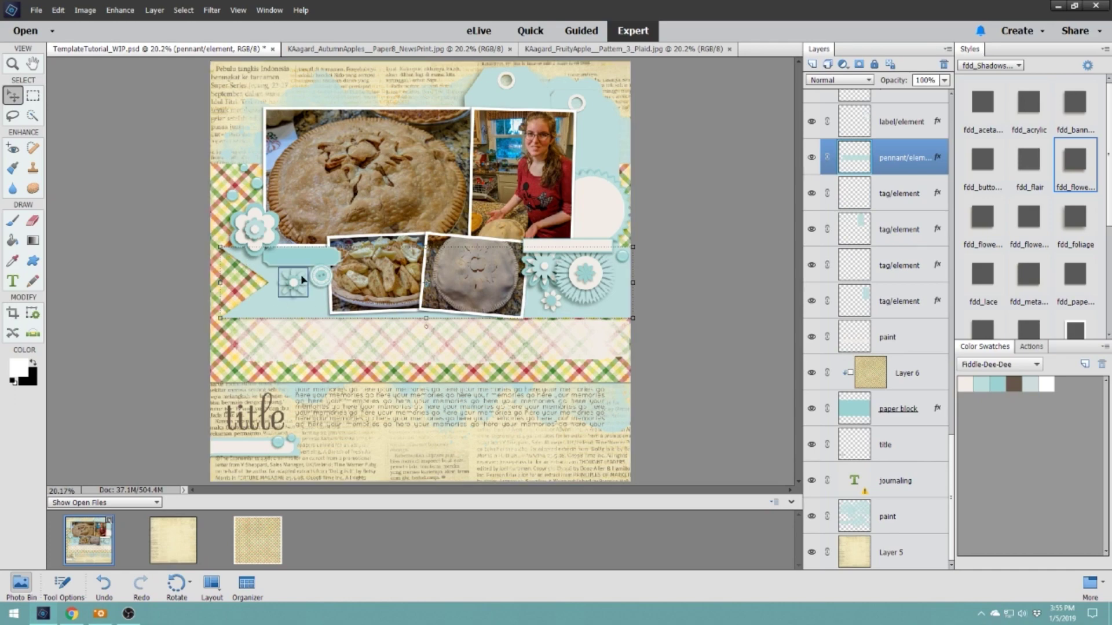
pyautogui.click(108, 617)
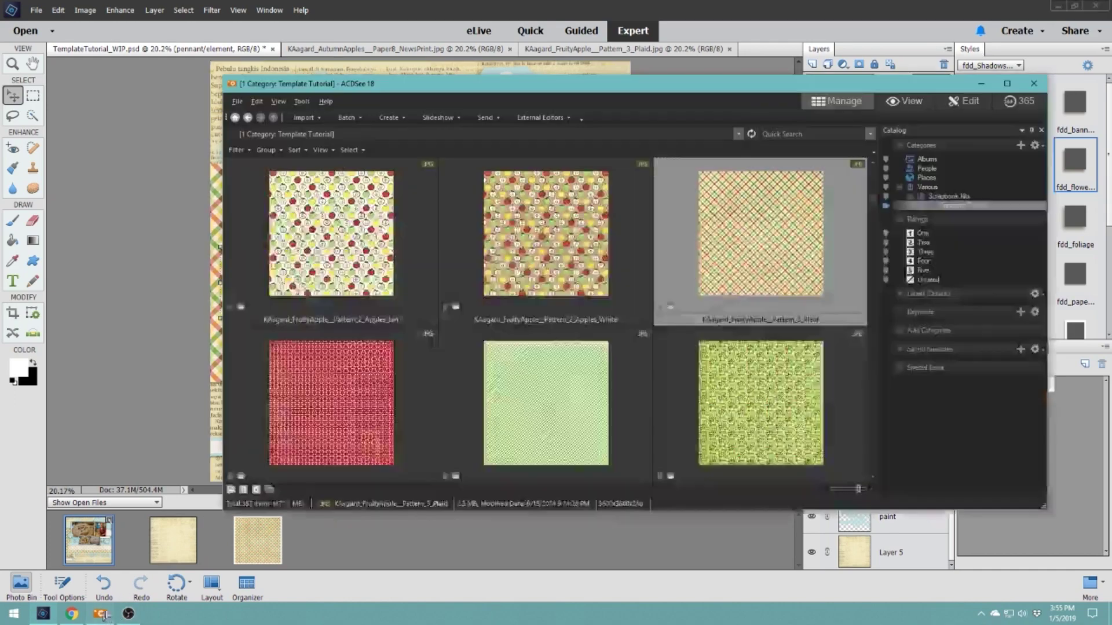
pyautogui.click(545, 254)
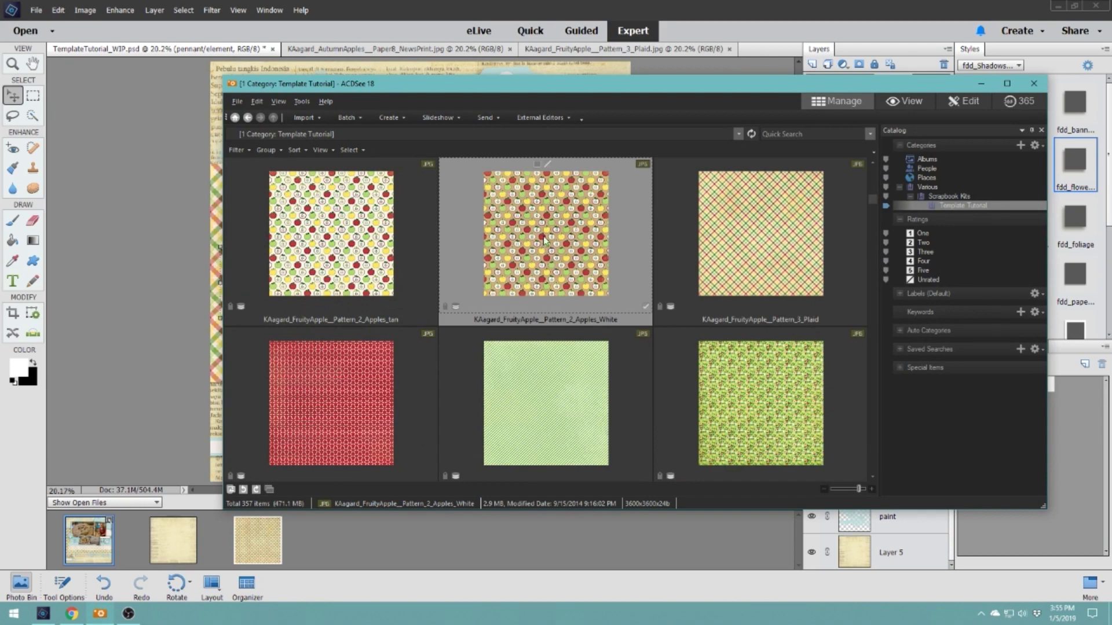
pyautogui.moveTo(544, 255); pyautogui.dragTo(338, 546)
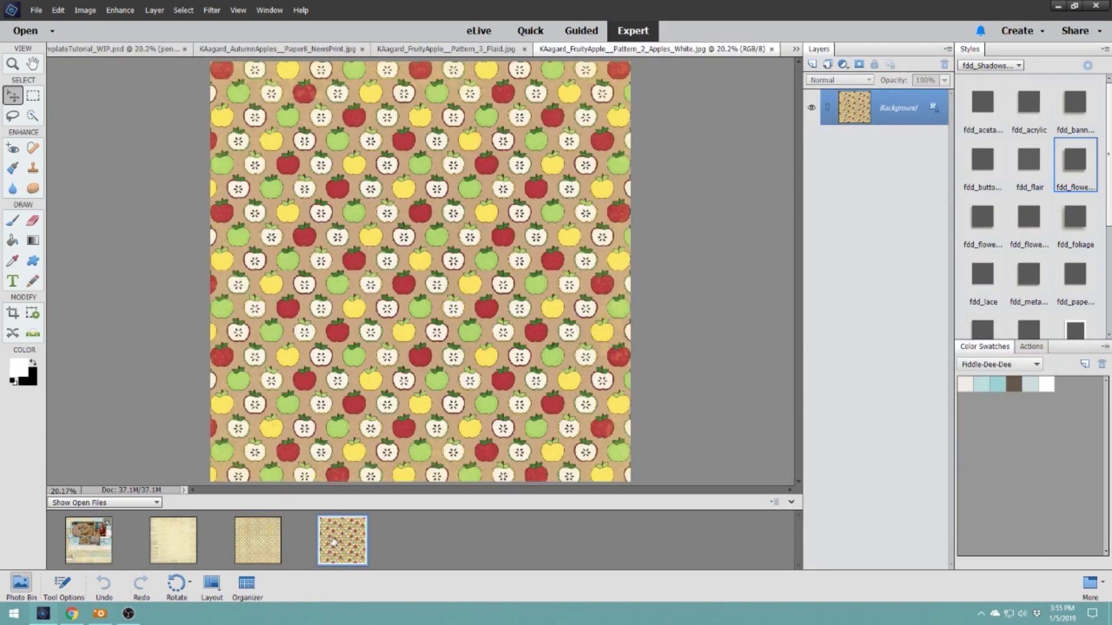
# Copy the apple-patterned paper into the template directly above the pennant layer and clip it to the pennant.
pyautogui.click(88, 538)
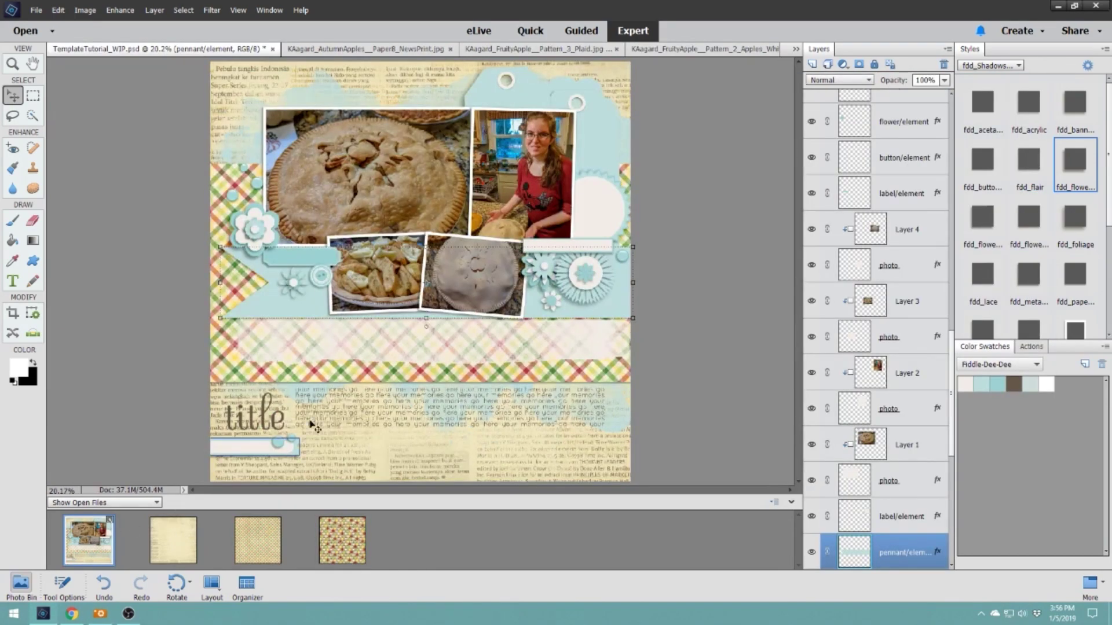
pyautogui.click(350, 540)
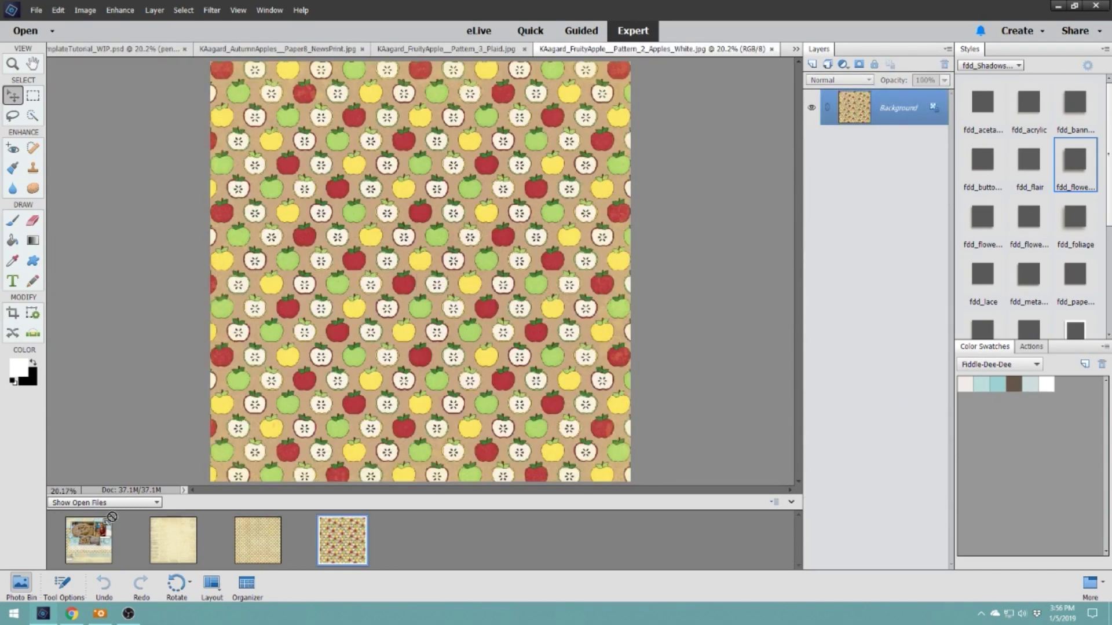
pyautogui.click(104, 546)
pyautogui.scroll(-3, 869, 510)
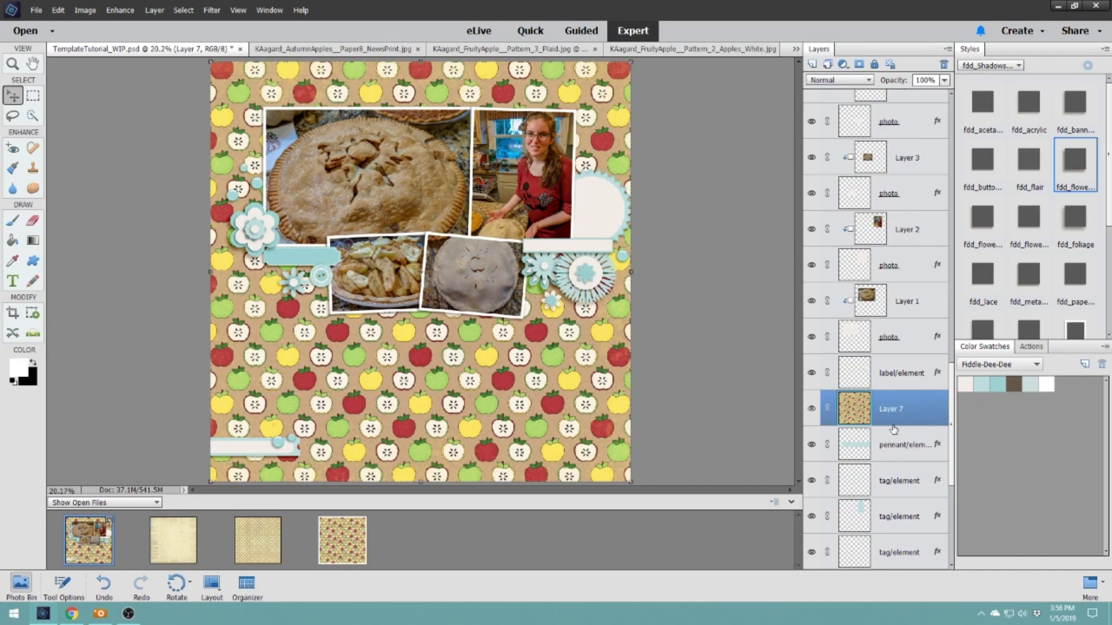
pyautogui.hotkey('ctrl', 'g')
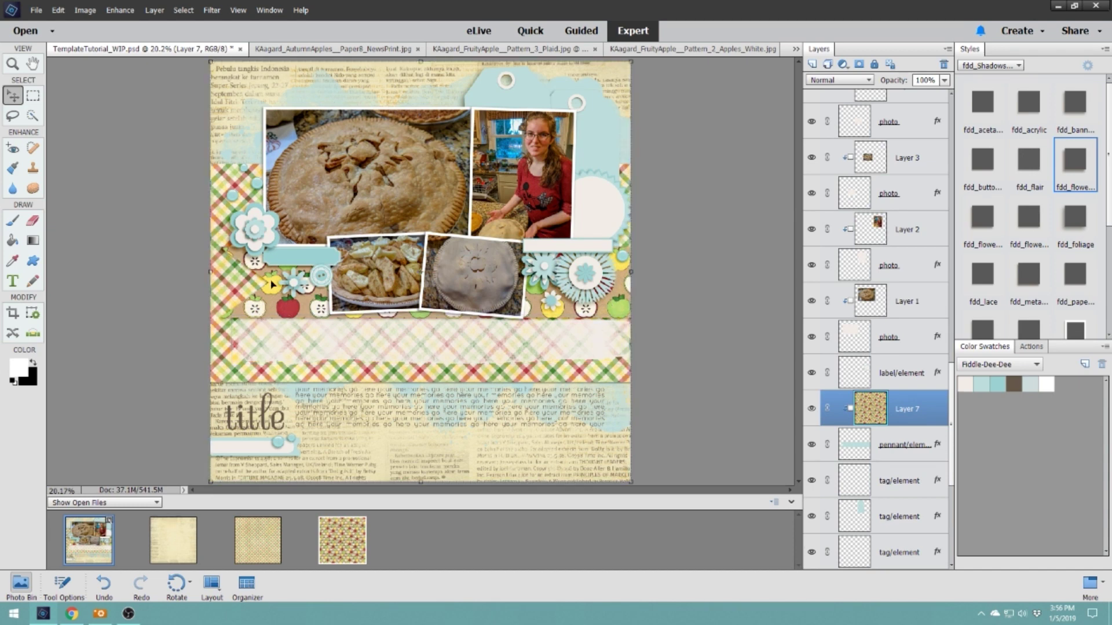
# Add a solid color fill layer above the paint layer over the newsprint background, using red C74851 sampled from an apple.
pyautogui.scroll(-5, 827, 417)
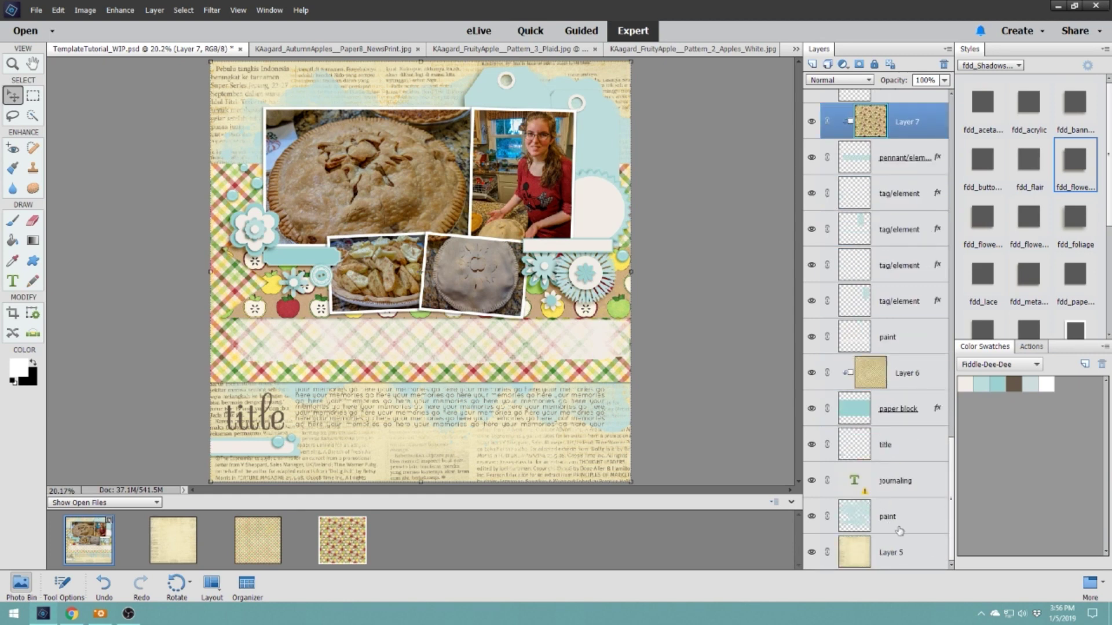
pyautogui.click(335, 98)
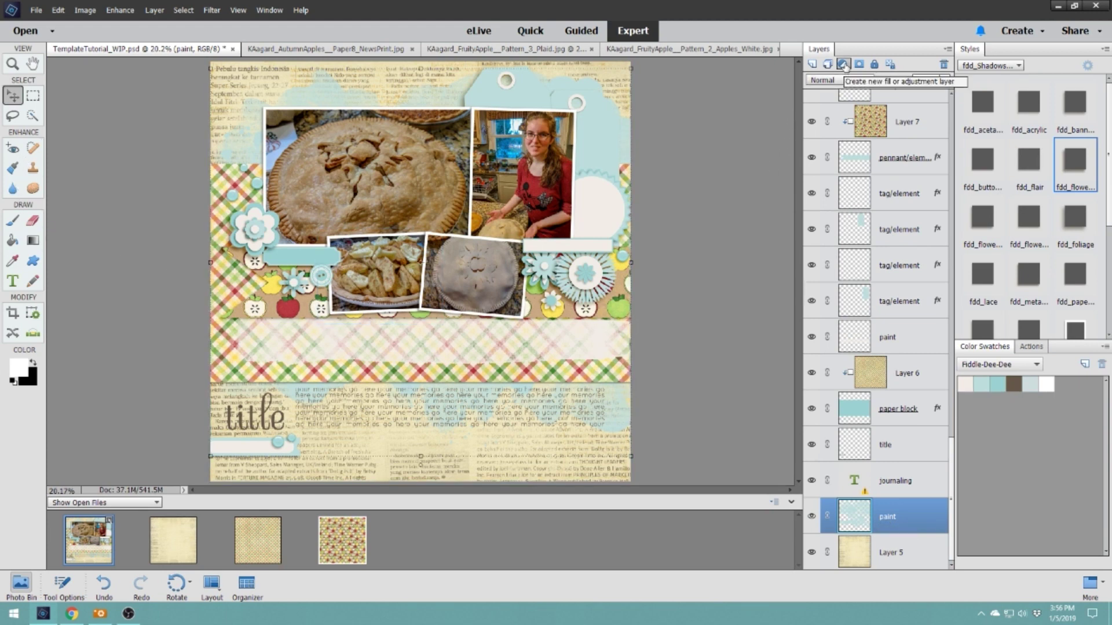
pyautogui.click(842, 64)
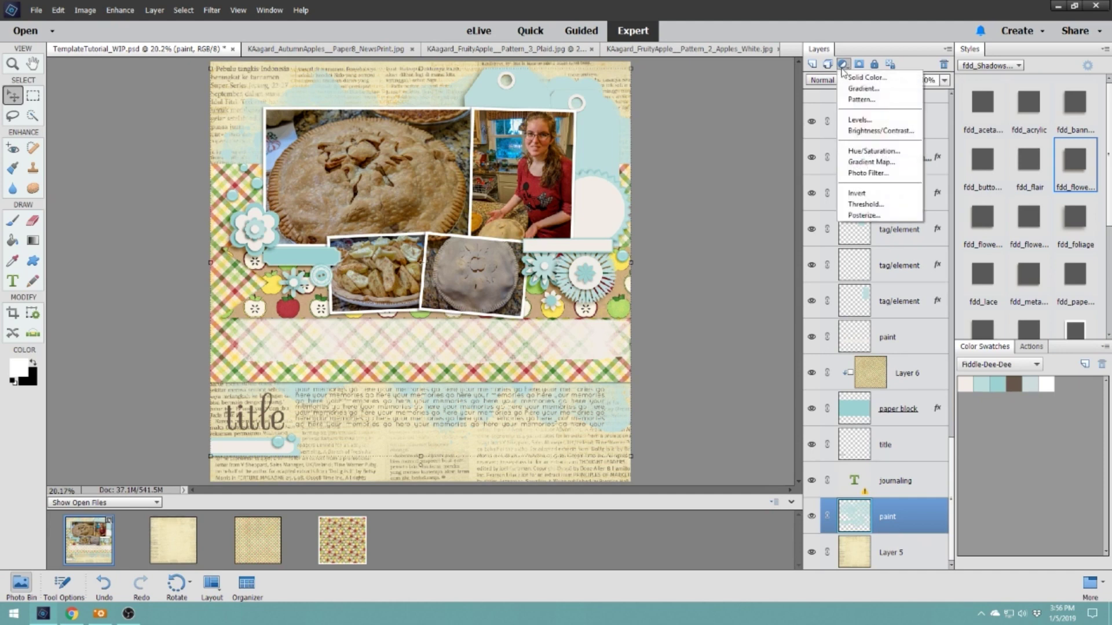
pyautogui.click(857, 81)
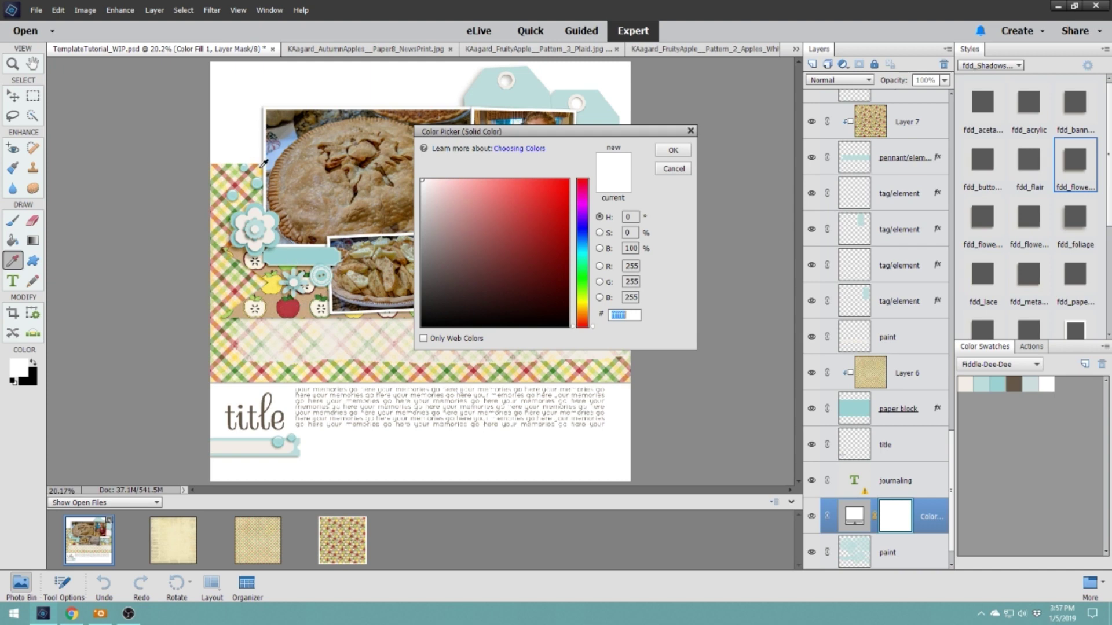
pyautogui.click(294, 305)
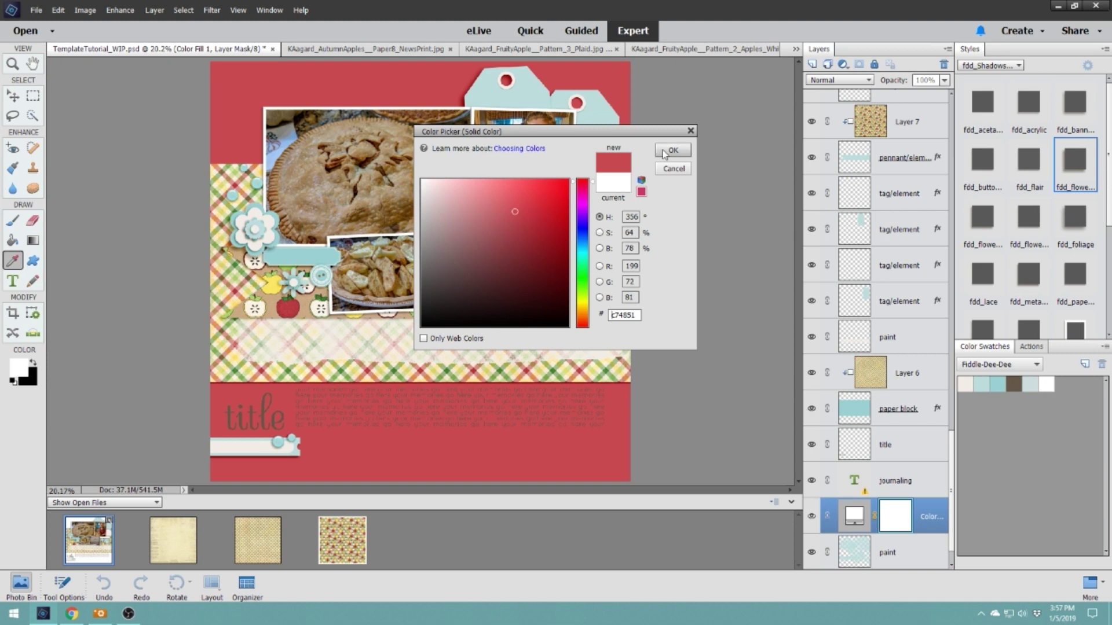
pyautogui.click(664, 154)
# Clip the red fill layer to the paint layer below it and delete the fill layer again.
pyautogui.scroll(-1, 913, 510)
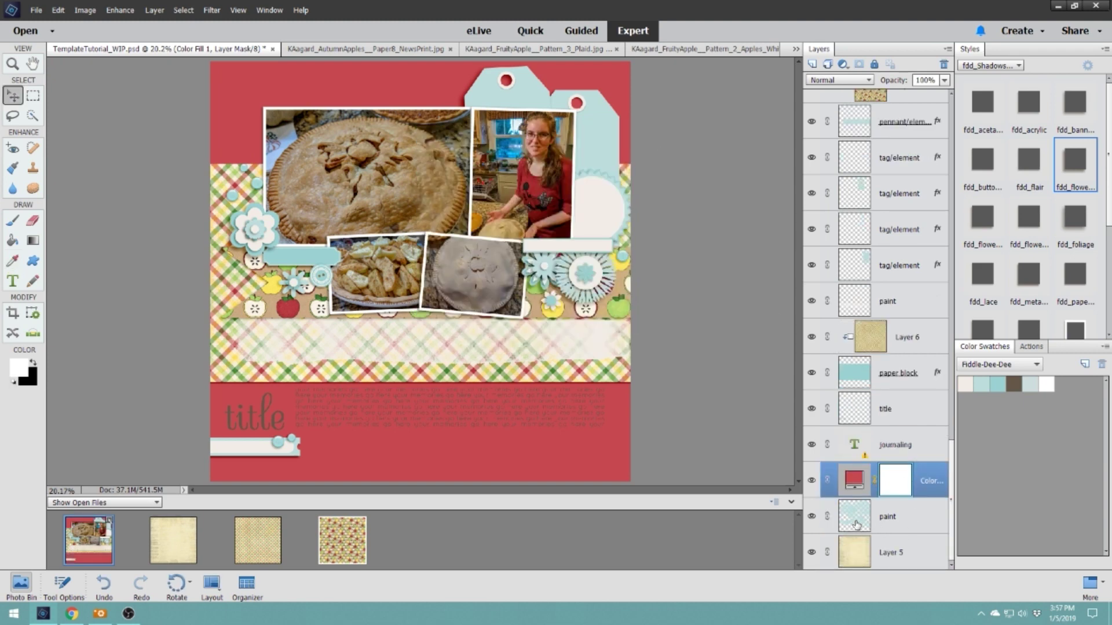
pyautogui.keyDown('alt'); pyautogui.click(920, 496); pyautogui.keyUp('alt')
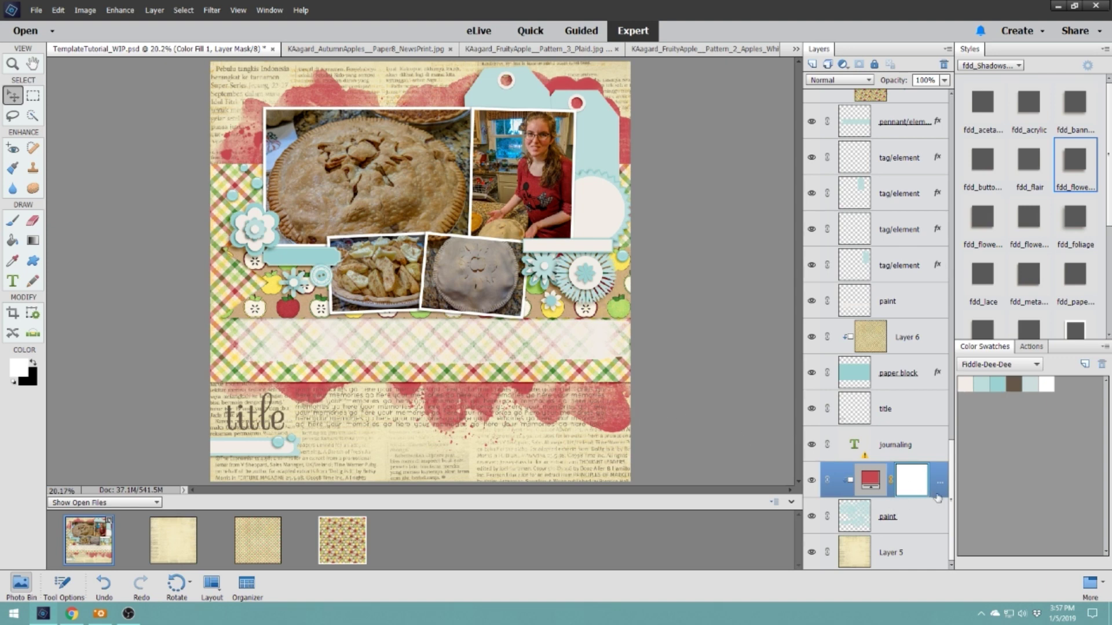
pyautogui.rightClick(941, 499)
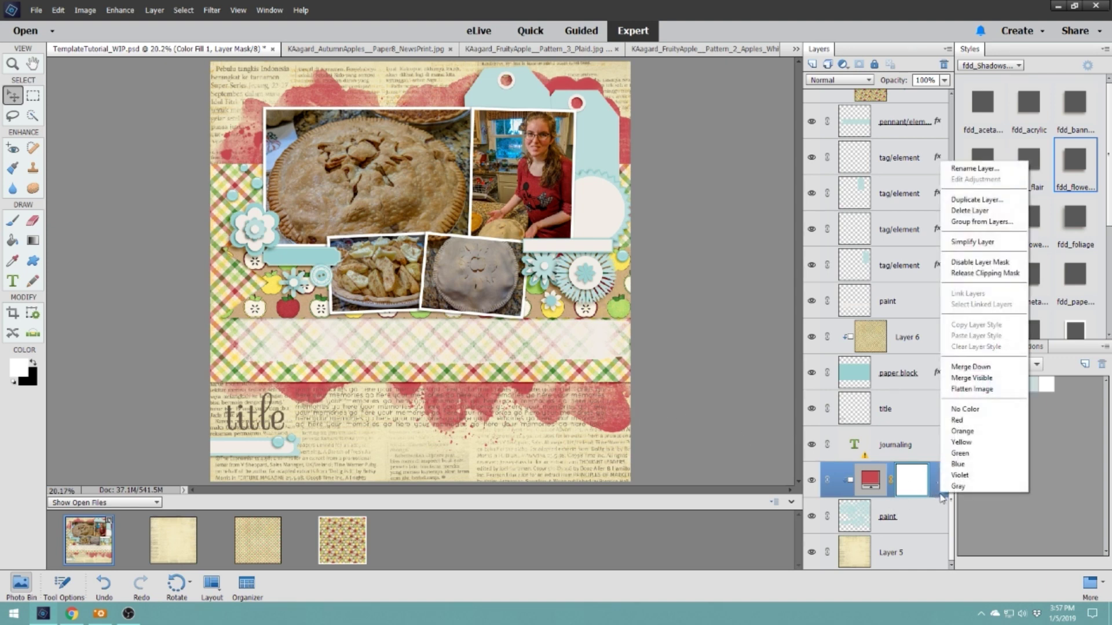
pyautogui.click(719, 250)
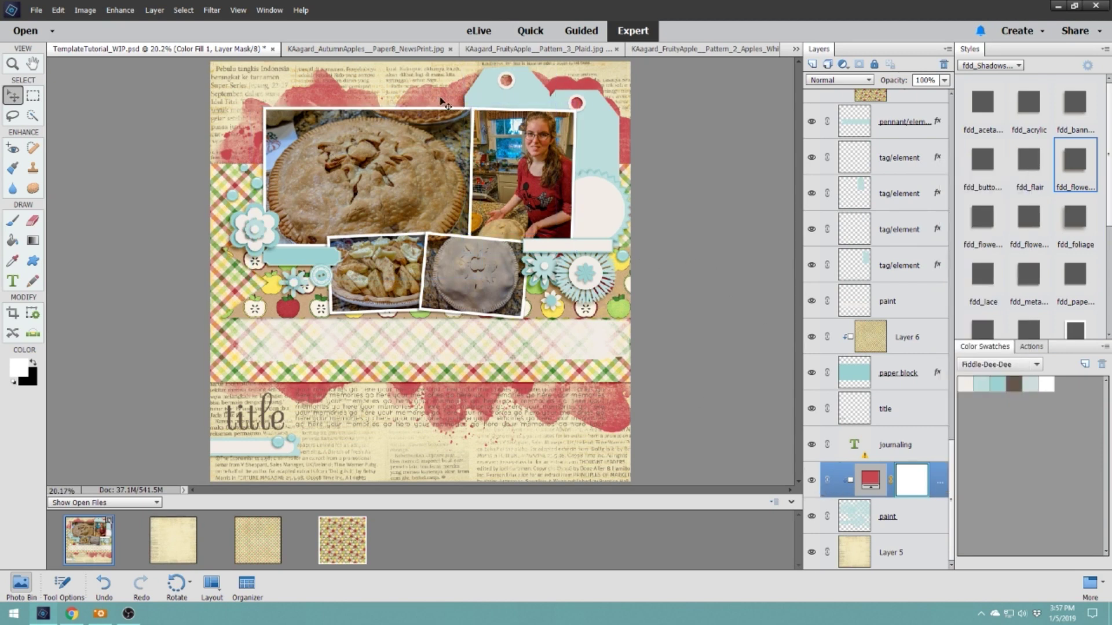
pyautogui.rightClick(828, 491)
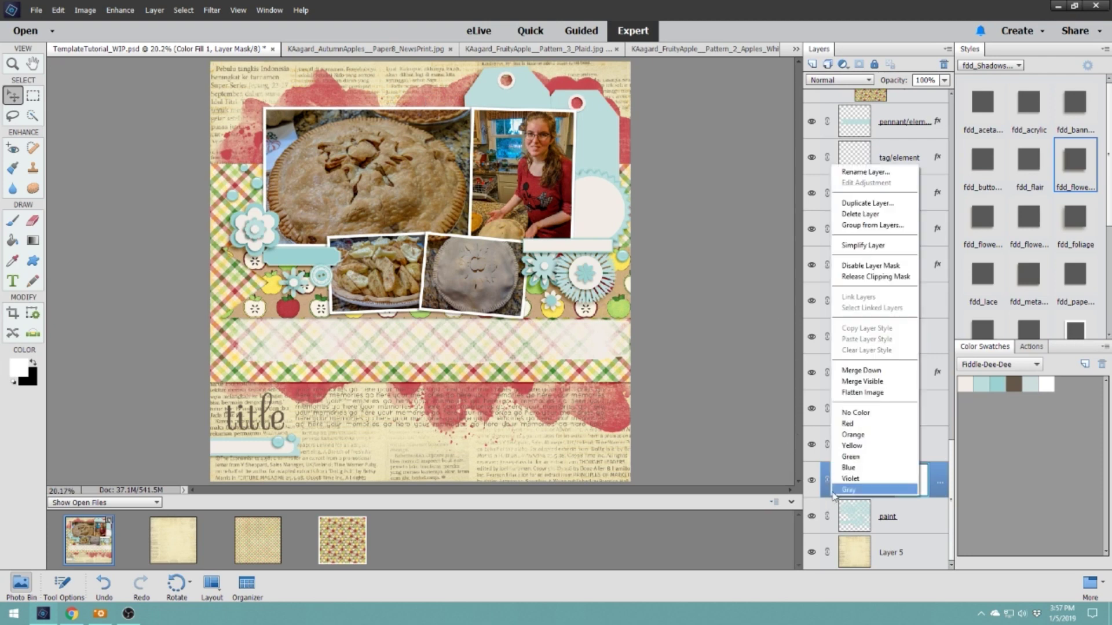
pyautogui.click(862, 214)
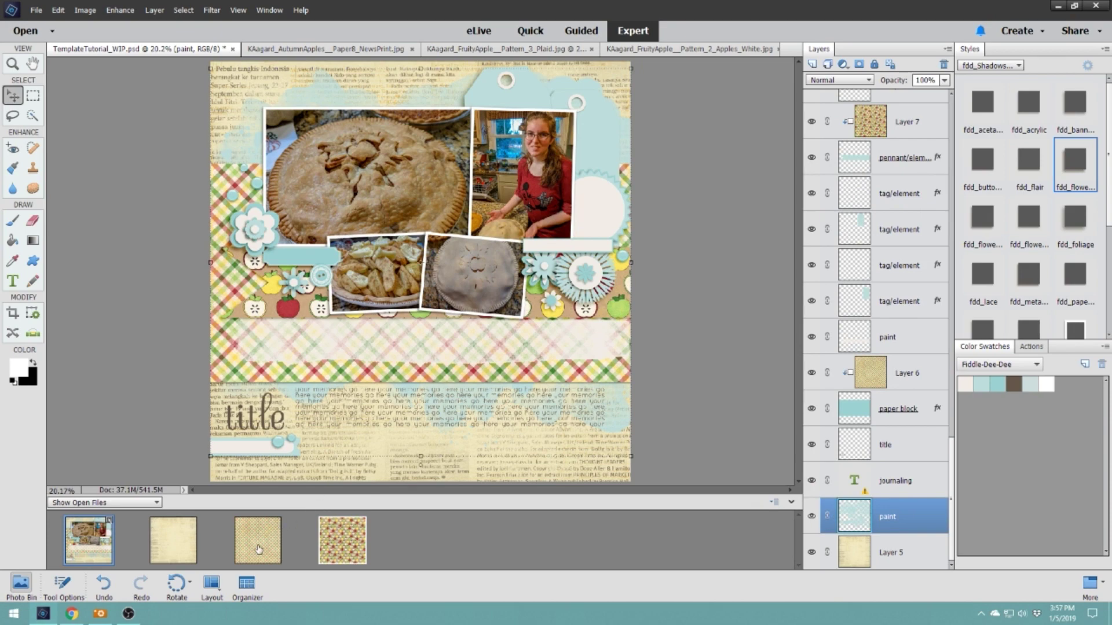
# Switch to ACDSee and open the KAagard_FruityApple__Solid_1_Green paper in Photoshop Elements.
pyautogui.click(100, 613)
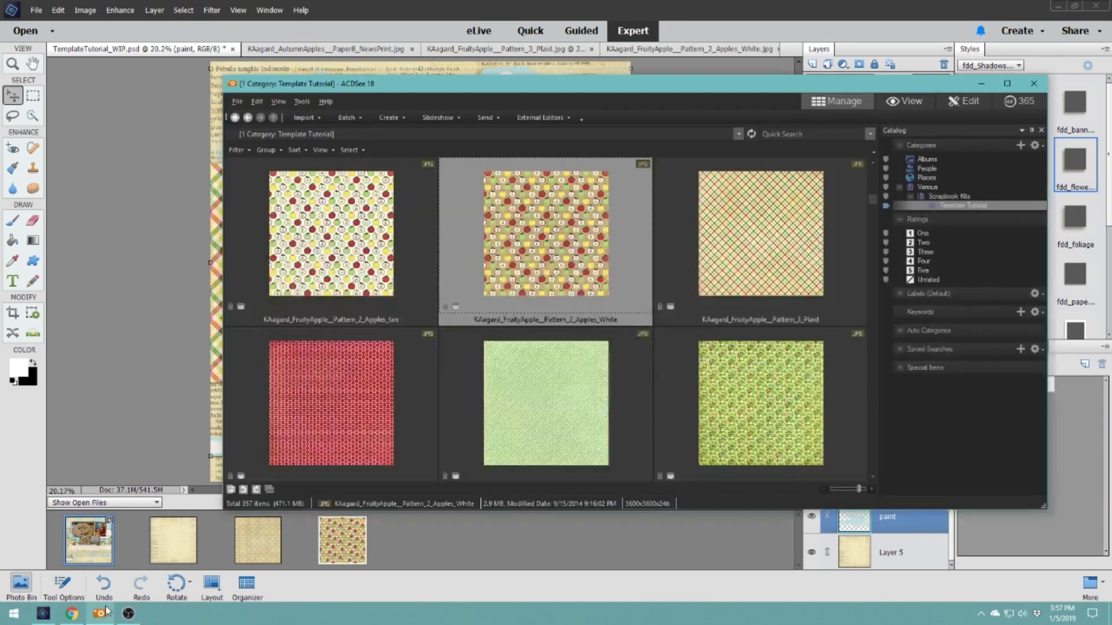
pyautogui.scroll(-3, 589, 380)
pyautogui.click(333, 252)
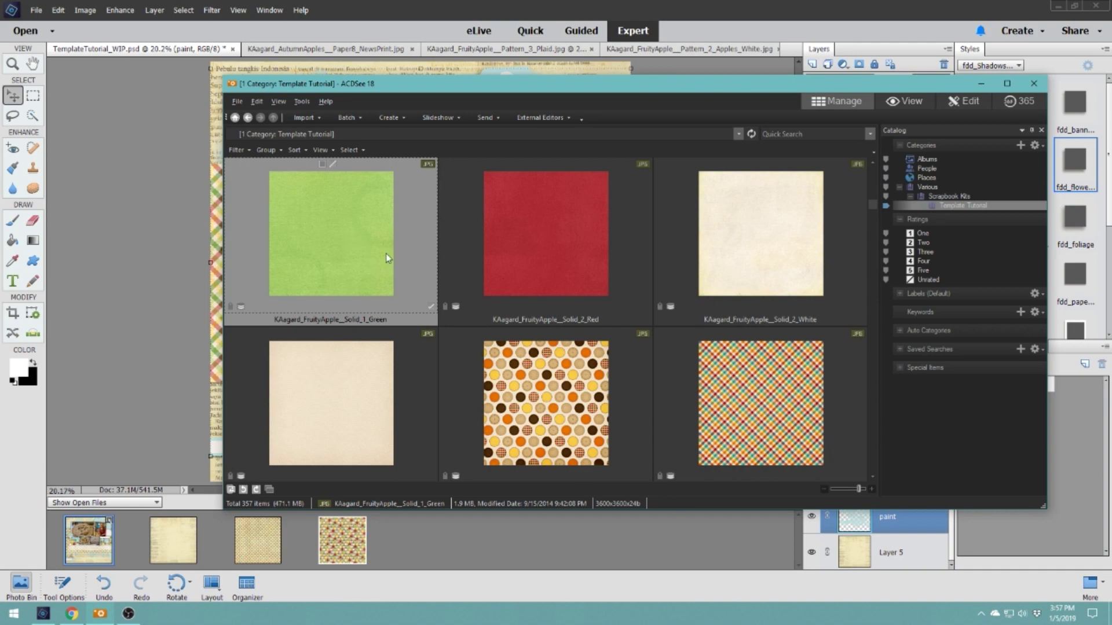
pyautogui.moveTo(336, 248); pyautogui.dragTo(402, 539)
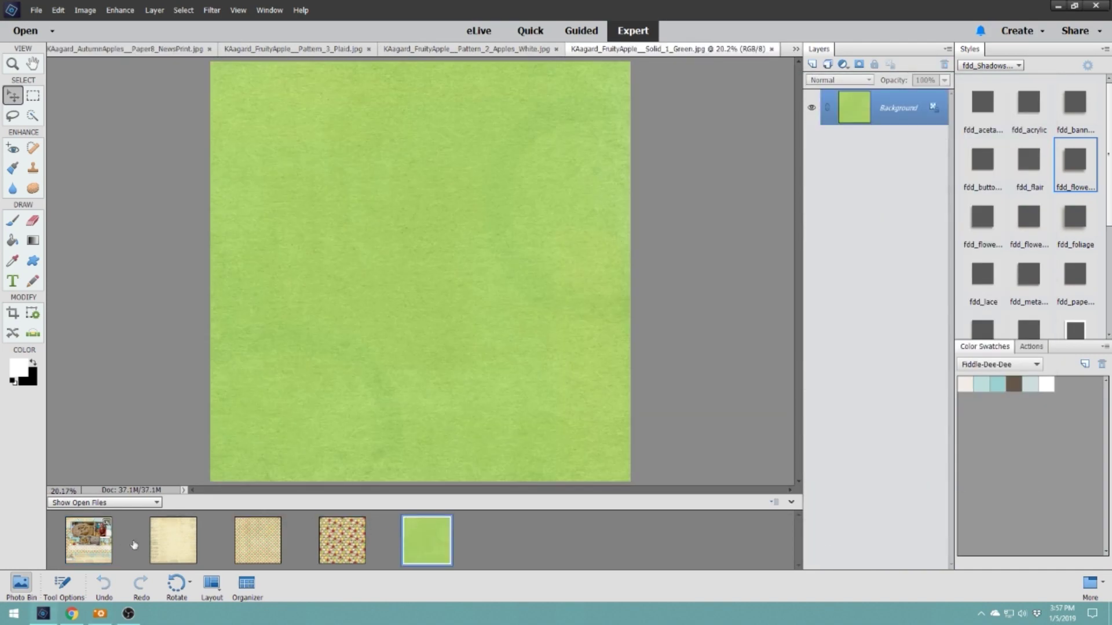
# Copy the solid green paper into the template directly above the lowest paint layer and clip it to that paint layer.
pyautogui.moveTo(476, 271); pyautogui.dragTo(69, 550)
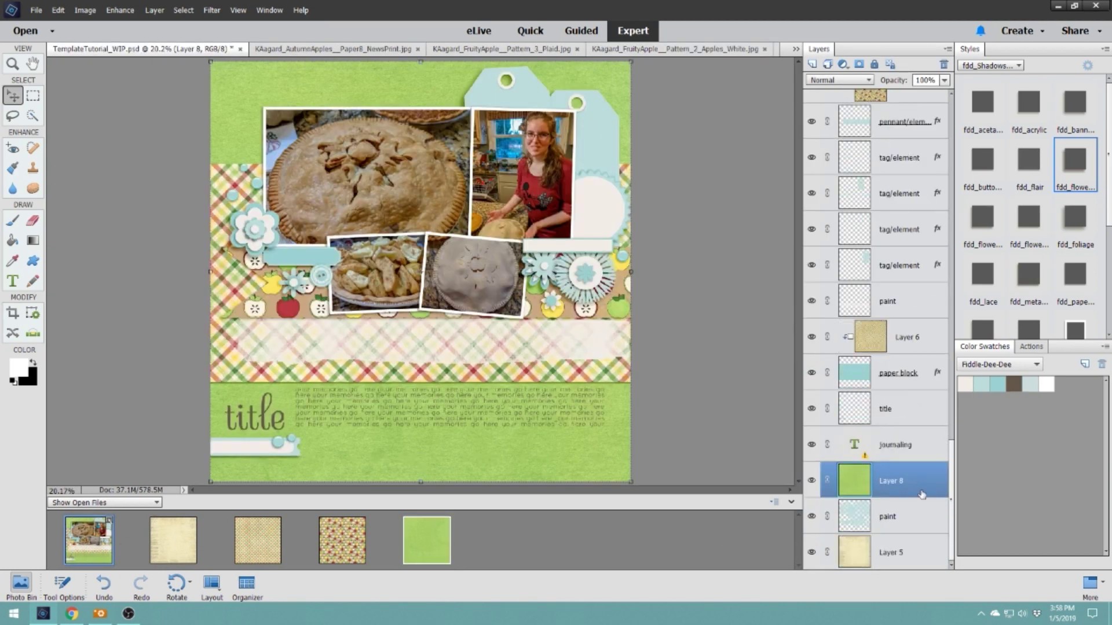
pyautogui.moveTo(922, 495); pyautogui.dragTo(899, 492)
pyautogui.keyDown('alt'); pyautogui.click(901, 496); pyautogui.keyUp('alt')
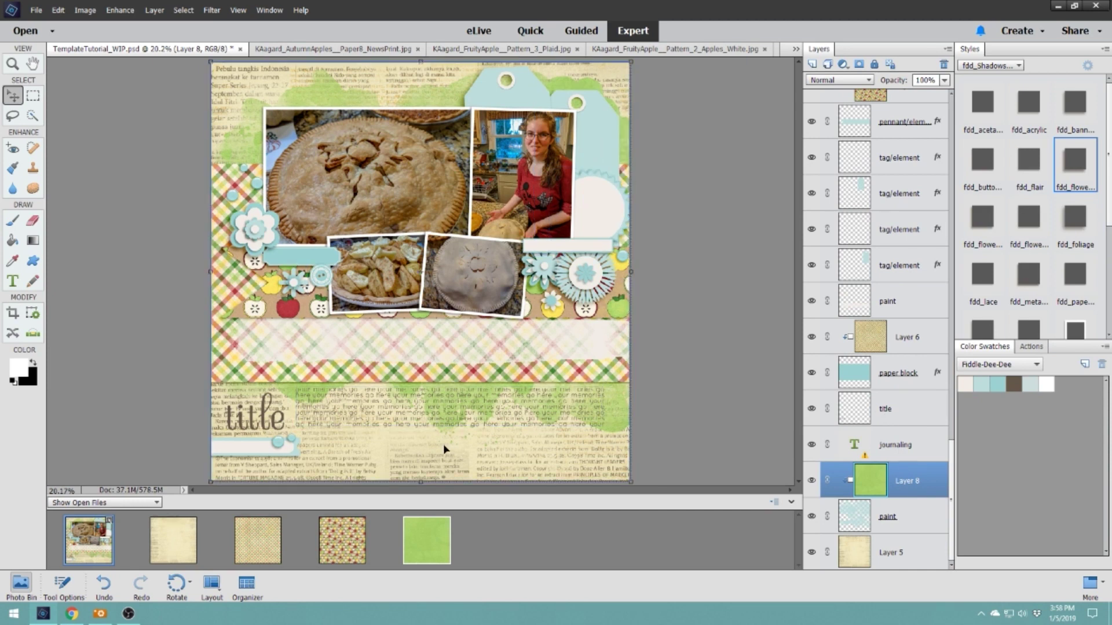
# Examine which layers the background, green paint, photo, flower clusters and enamel dot belong to by selecting each on the page.
pyautogui.click(501, 457)
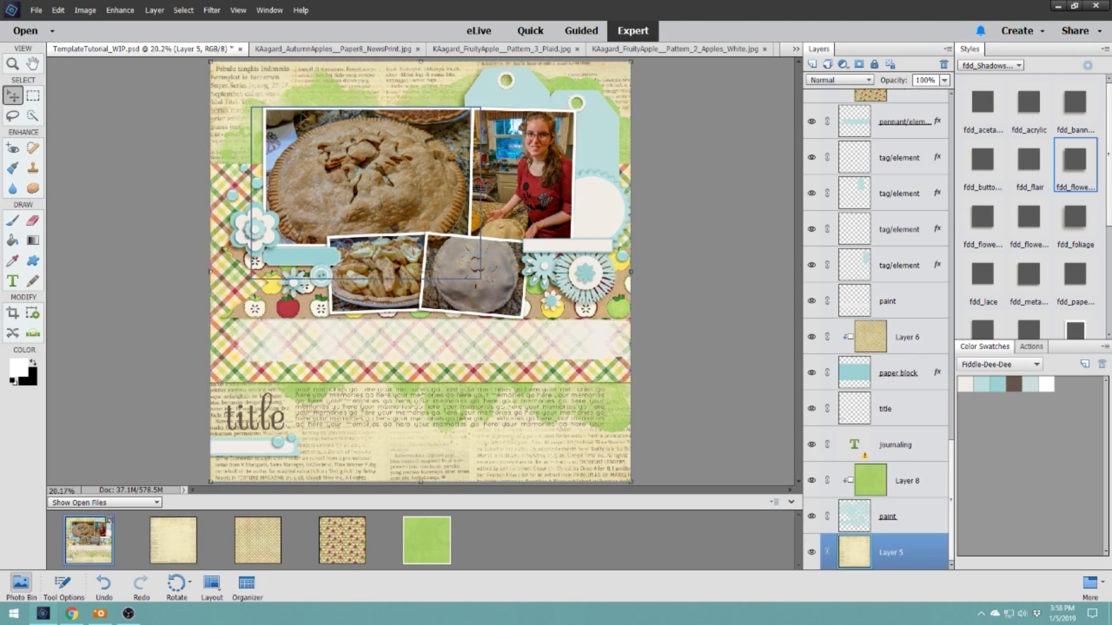
pyautogui.click(603, 405)
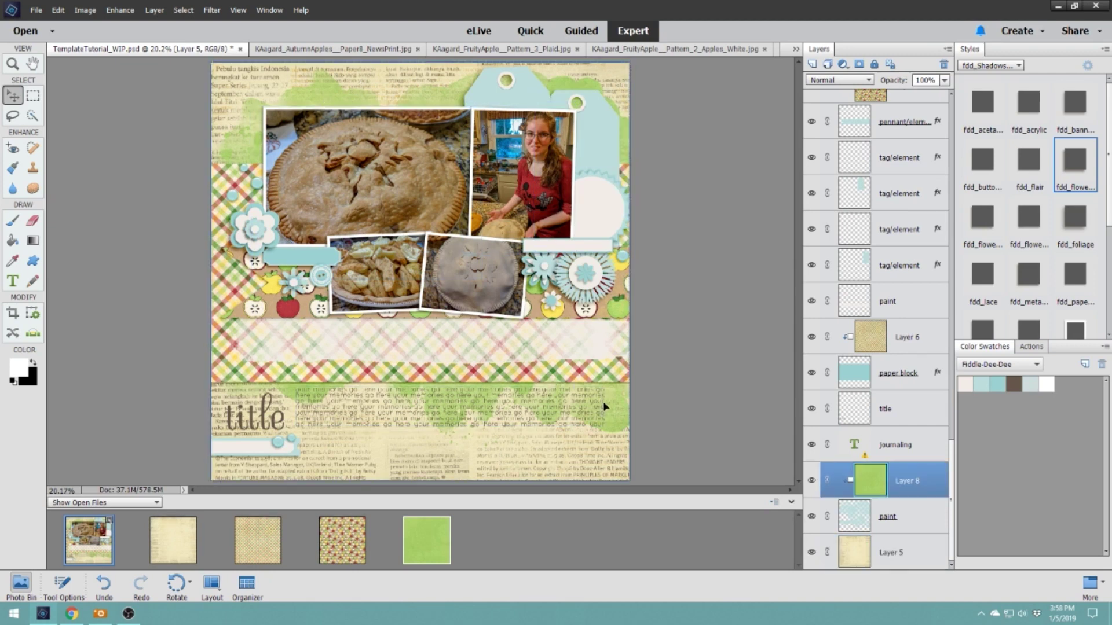
pyautogui.click(440, 168)
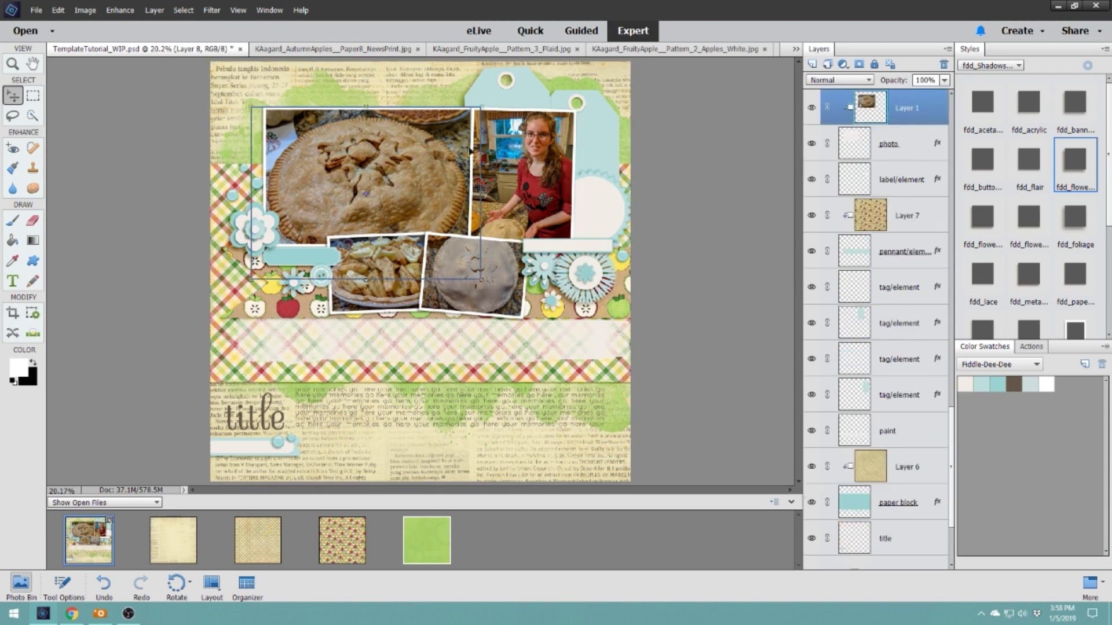
pyautogui.click(588, 274)
pyautogui.click(266, 226)
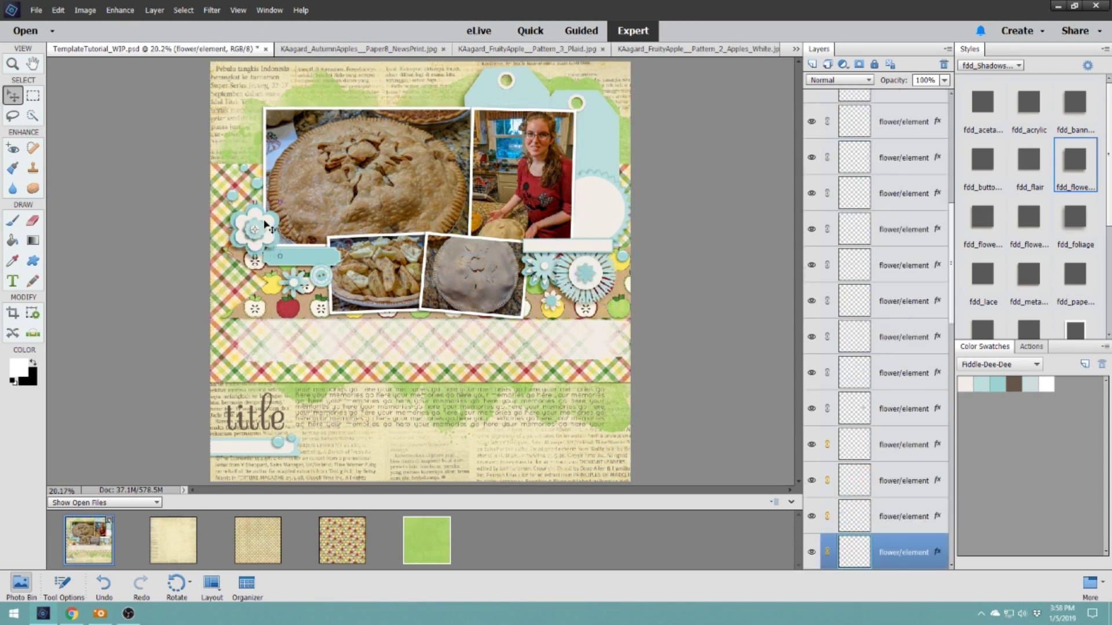
pyautogui.click(577, 287)
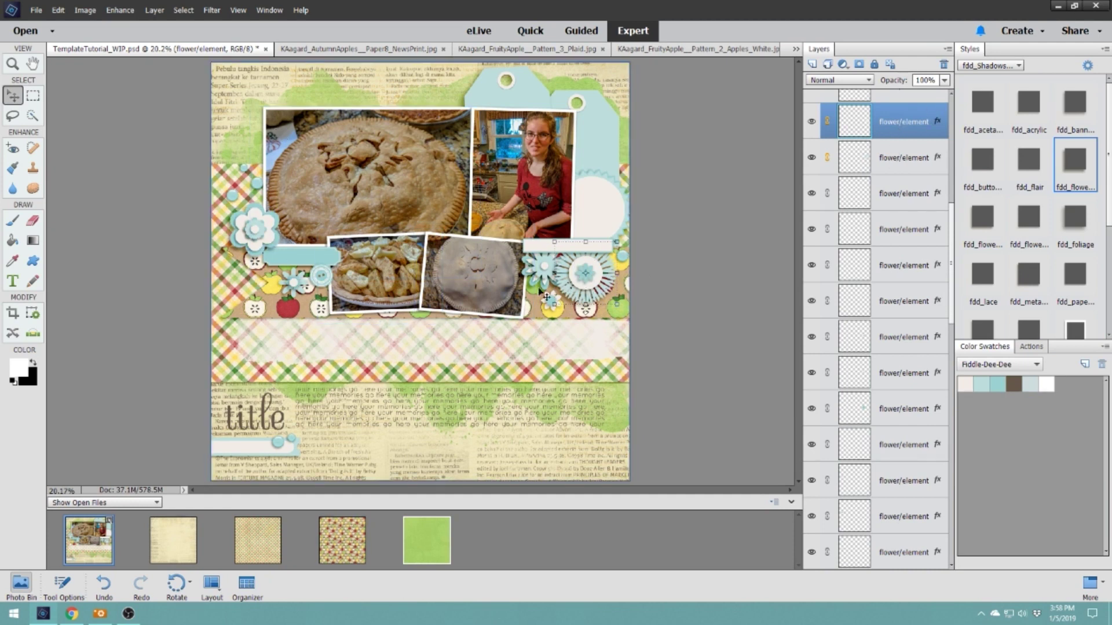
pyautogui.click(539, 272)
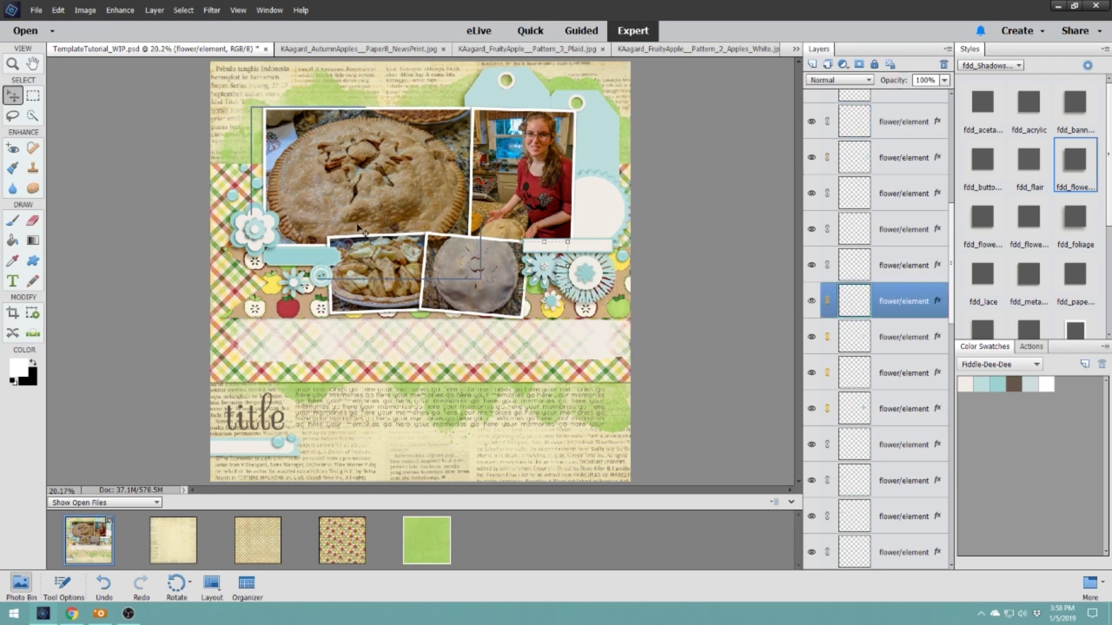
pyautogui.click(252, 230)
pyautogui.click(258, 185)
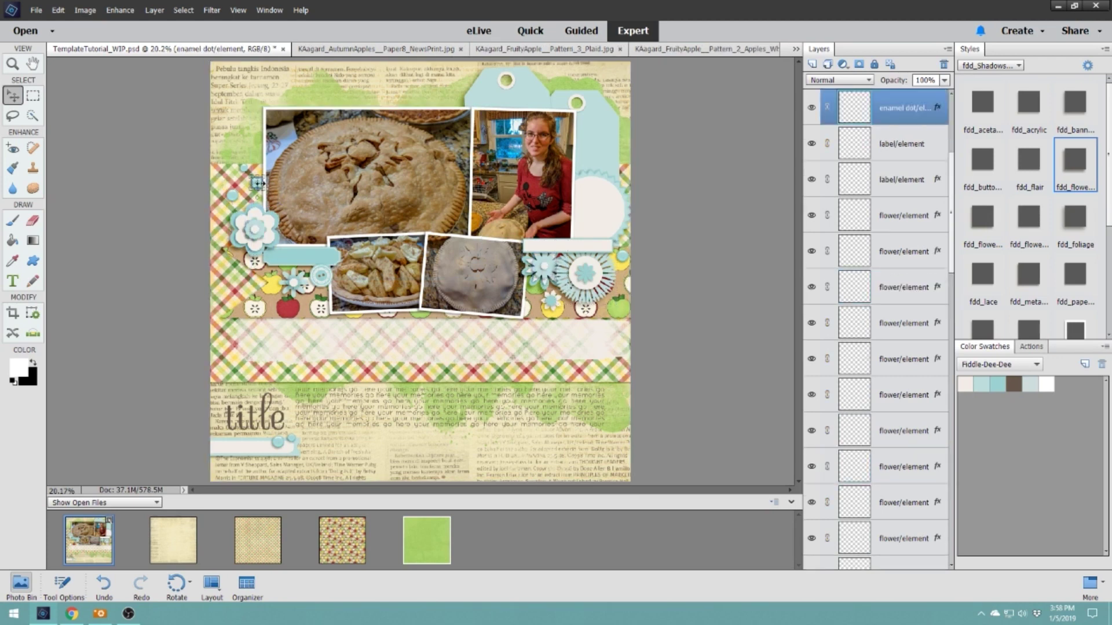
pyautogui.click(552, 304)
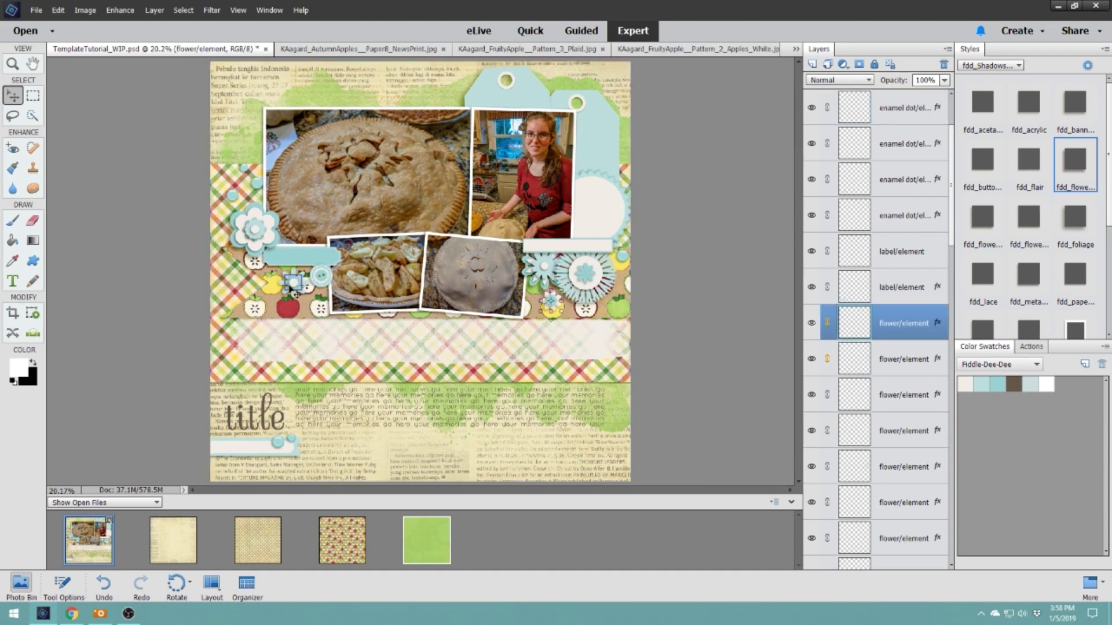
pyautogui.click(294, 284)
pyautogui.click(255, 229)
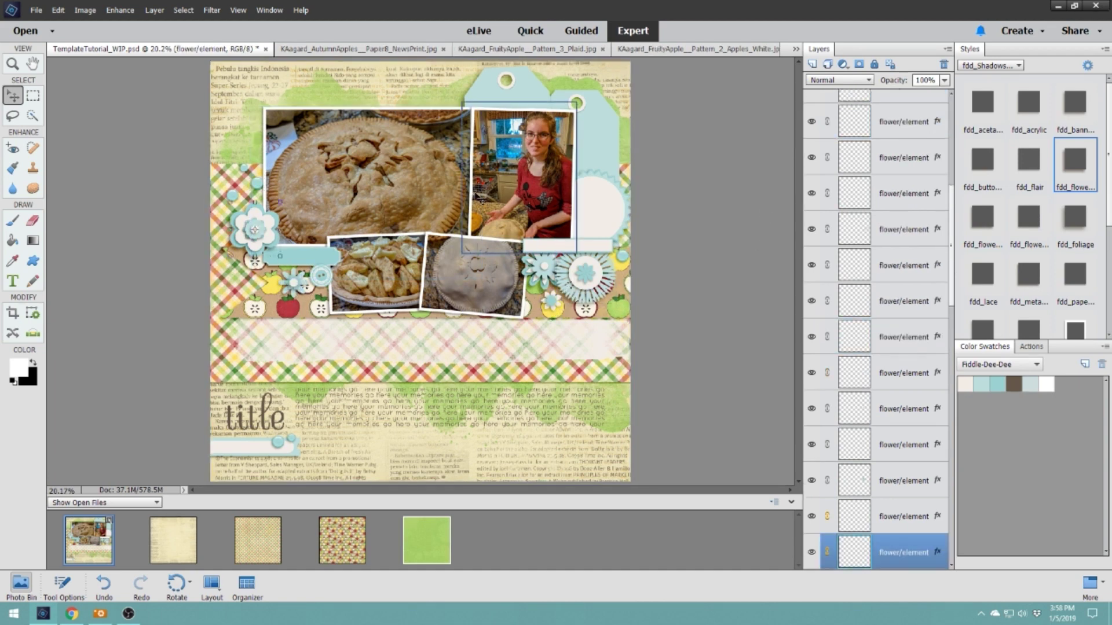
# Close the four open kit paper files and save the TemplateTutorial_WIP file.
pyautogui.click(180, 553)
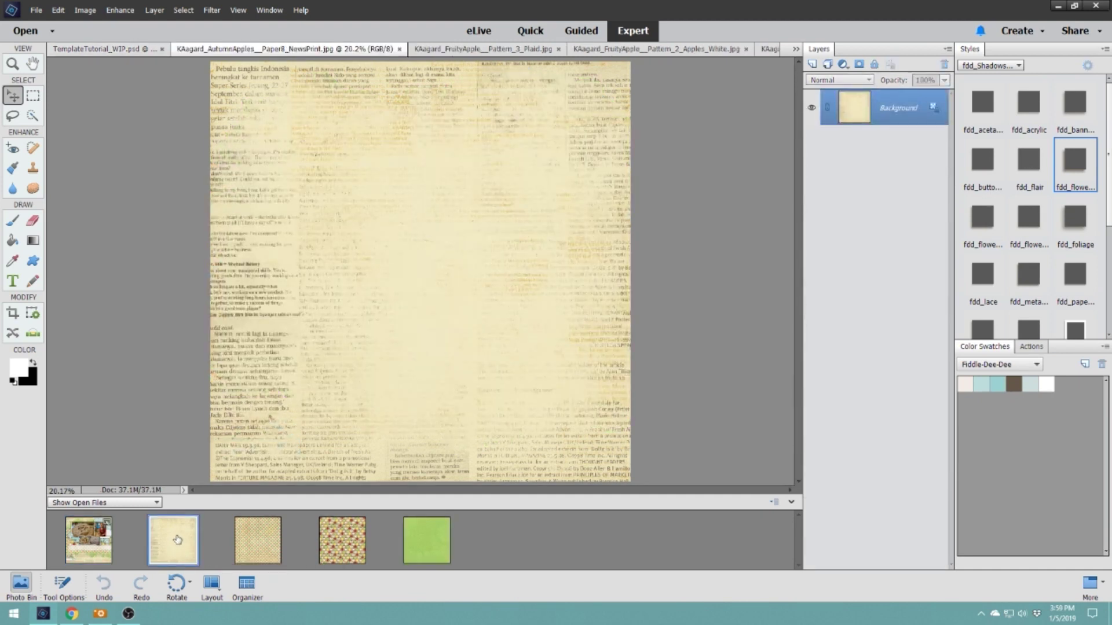
pyautogui.moveTo(177, 539); pyautogui.dragTo(509, 536)
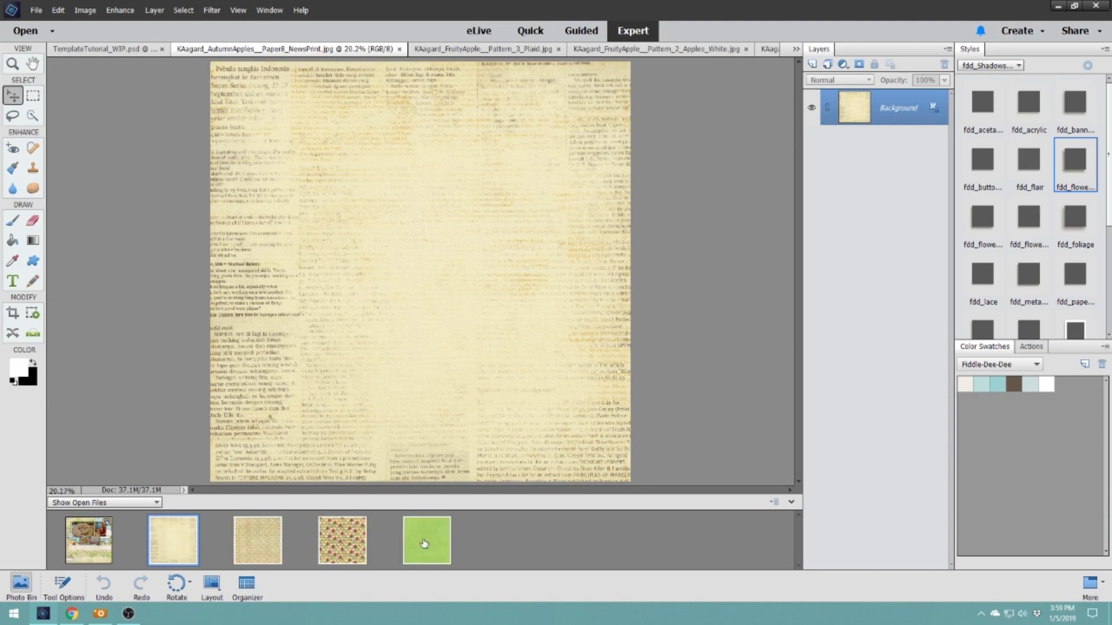
pyautogui.rightClick(426, 543)
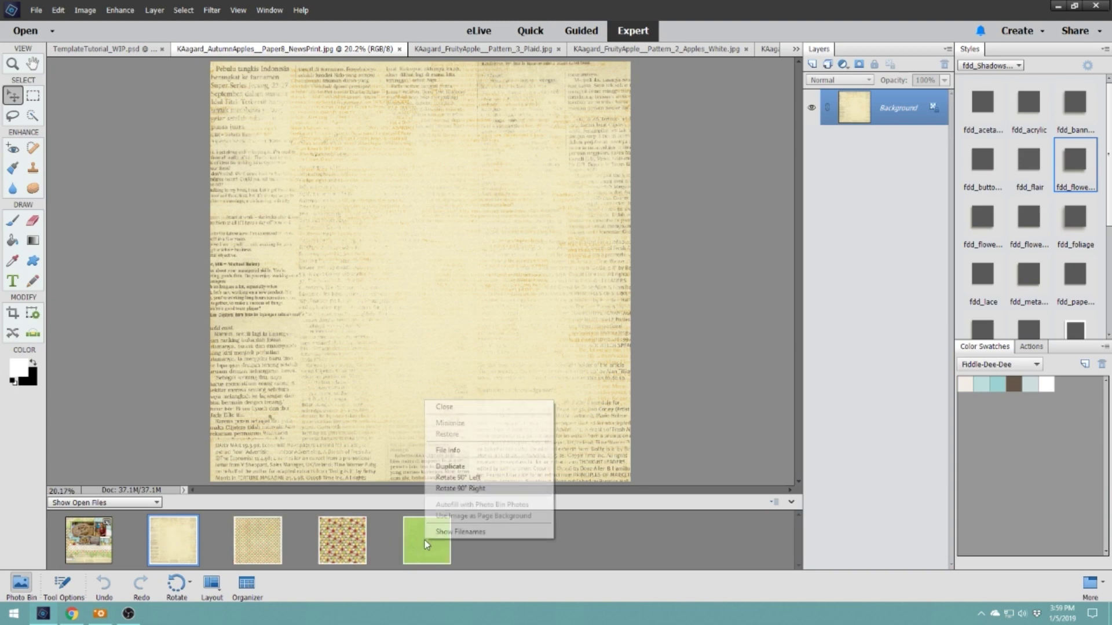
pyautogui.click(453, 409)
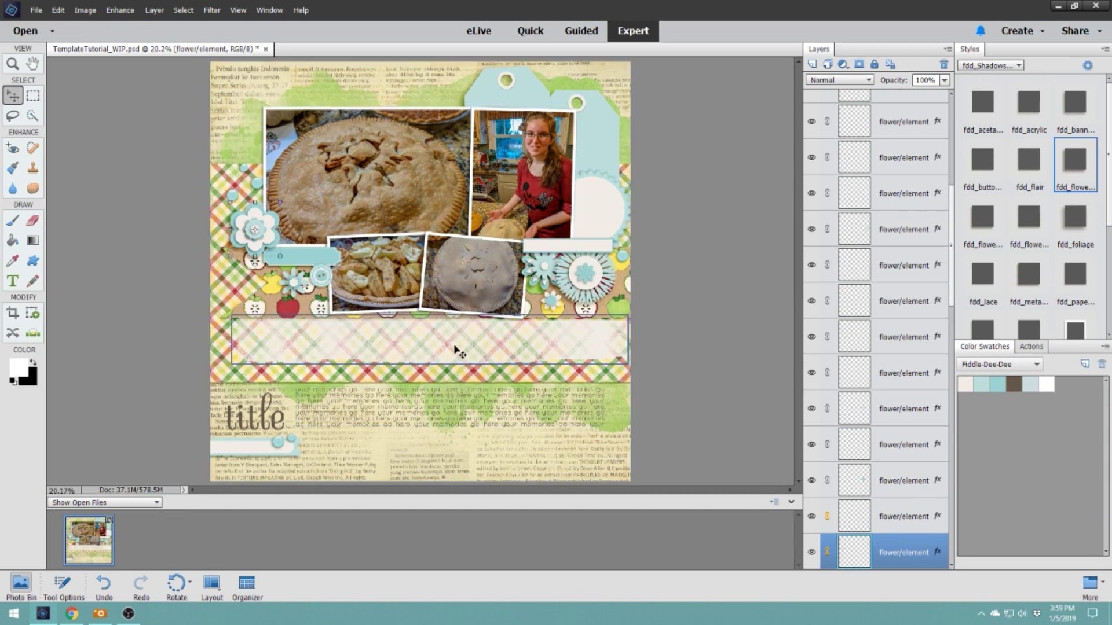
pyautogui.click(36, 10)
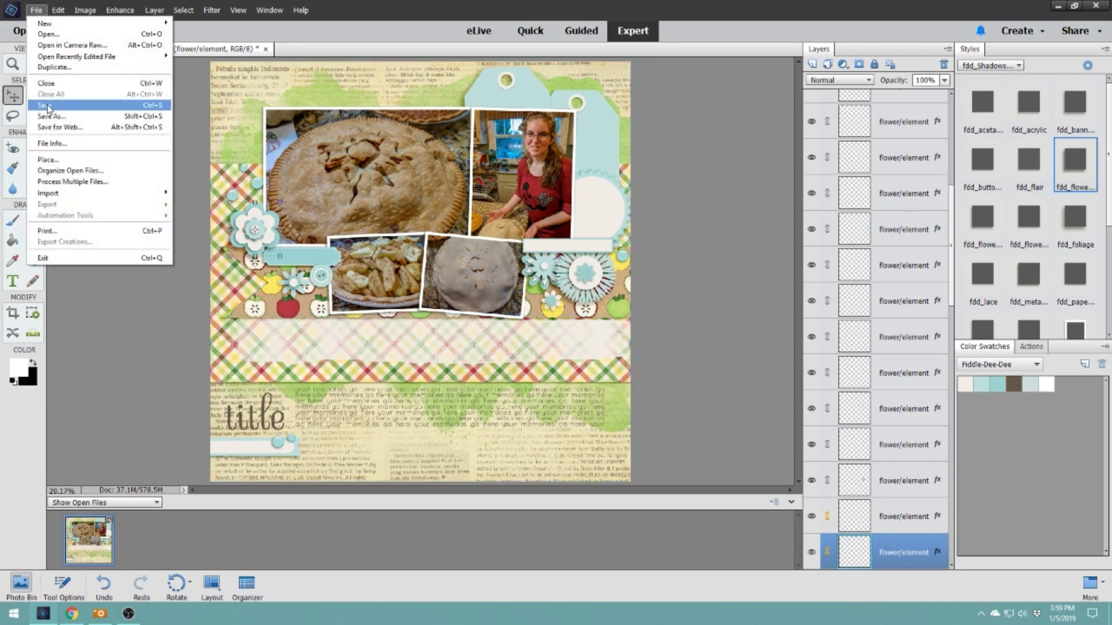
pyautogui.click(45, 105)
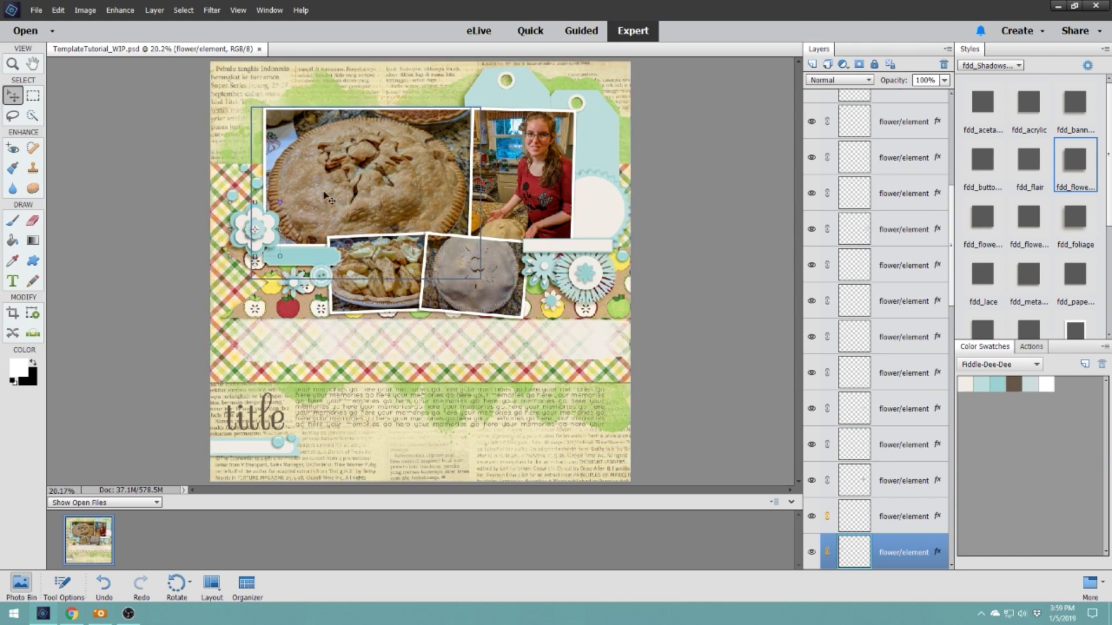
# Examine which linked flower/element layers make up the large fringed flower below the word strip beside the gray pie photo.
pyautogui.click(266, 228)
pyautogui.click(600, 267)
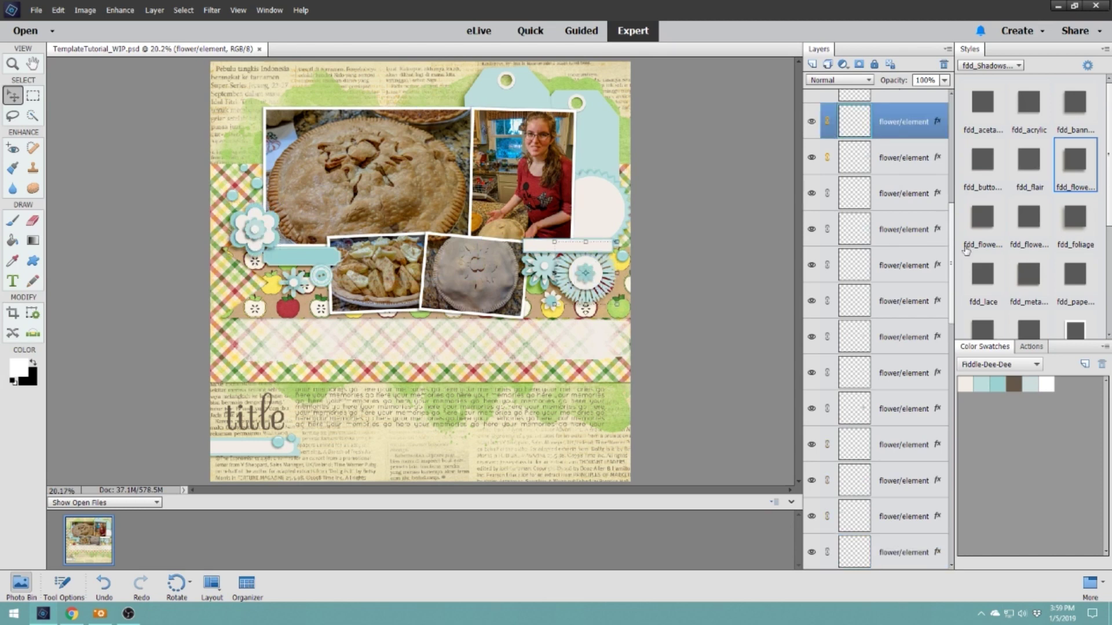
pyautogui.click(586, 274)
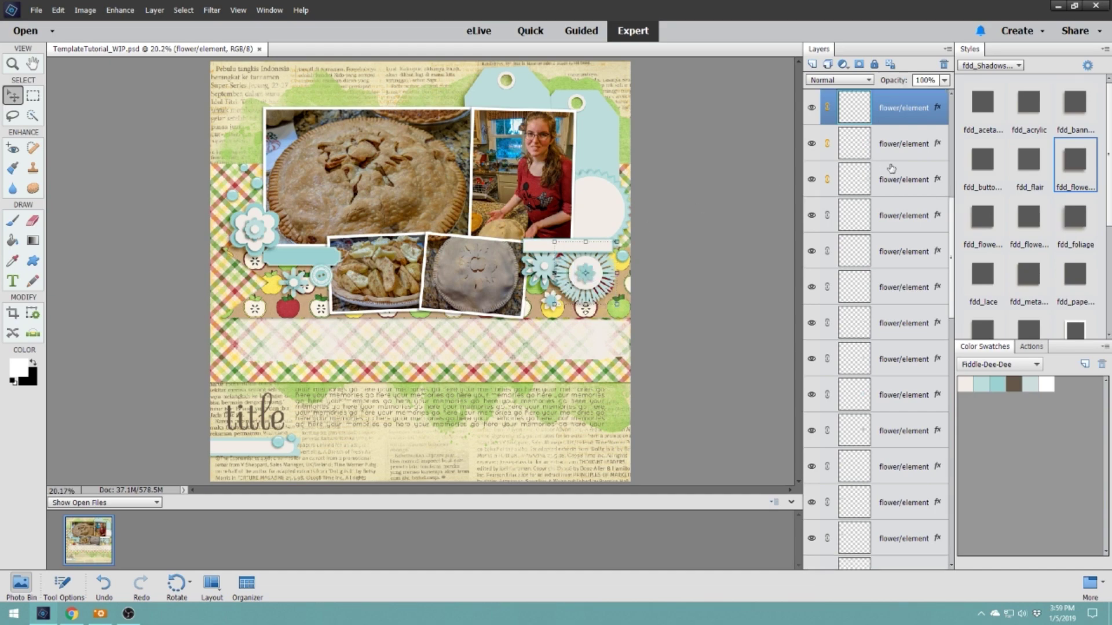
pyautogui.click(898, 149)
pyautogui.click(907, 179)
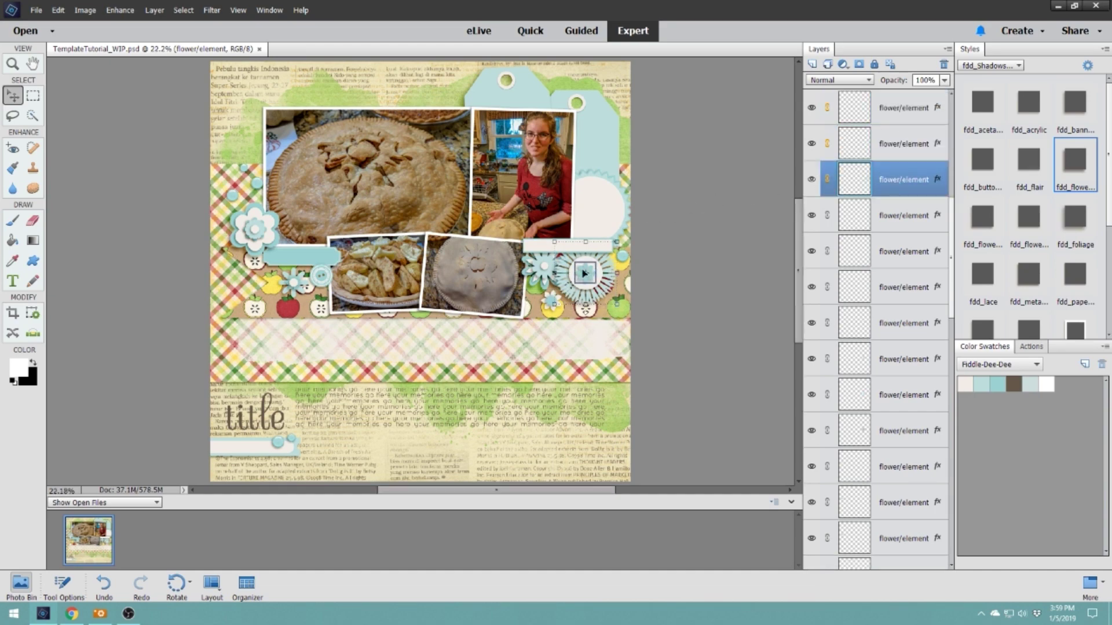
pyautogui.scroll(3, 619, 270)
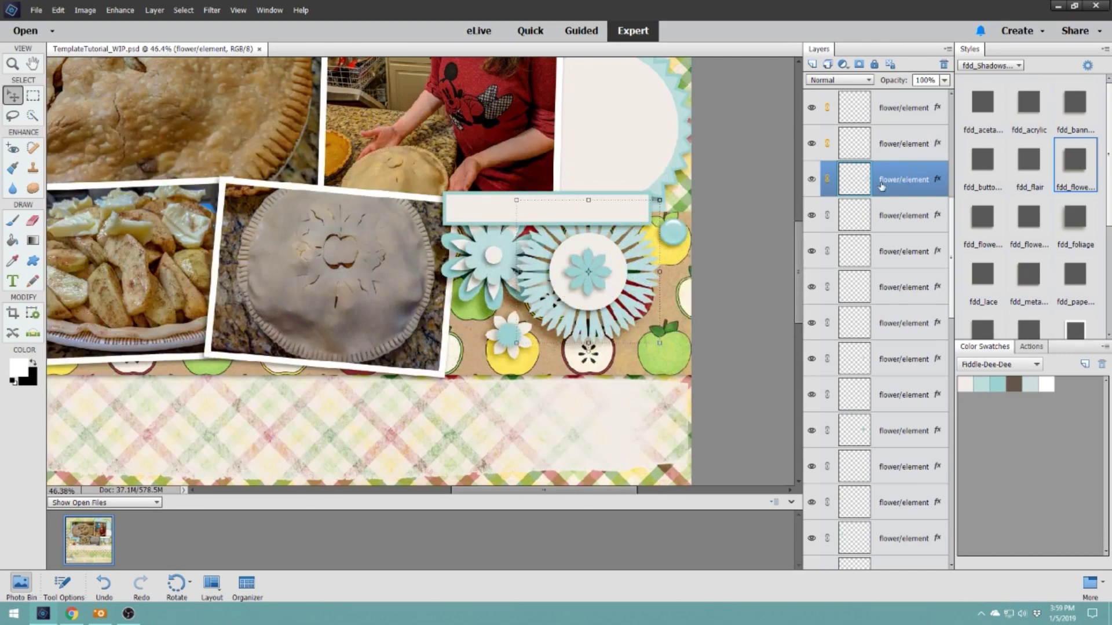
pyautogui.scroll(-3, 584, 272)
pyautogui.scroll(-3, 582, 274)
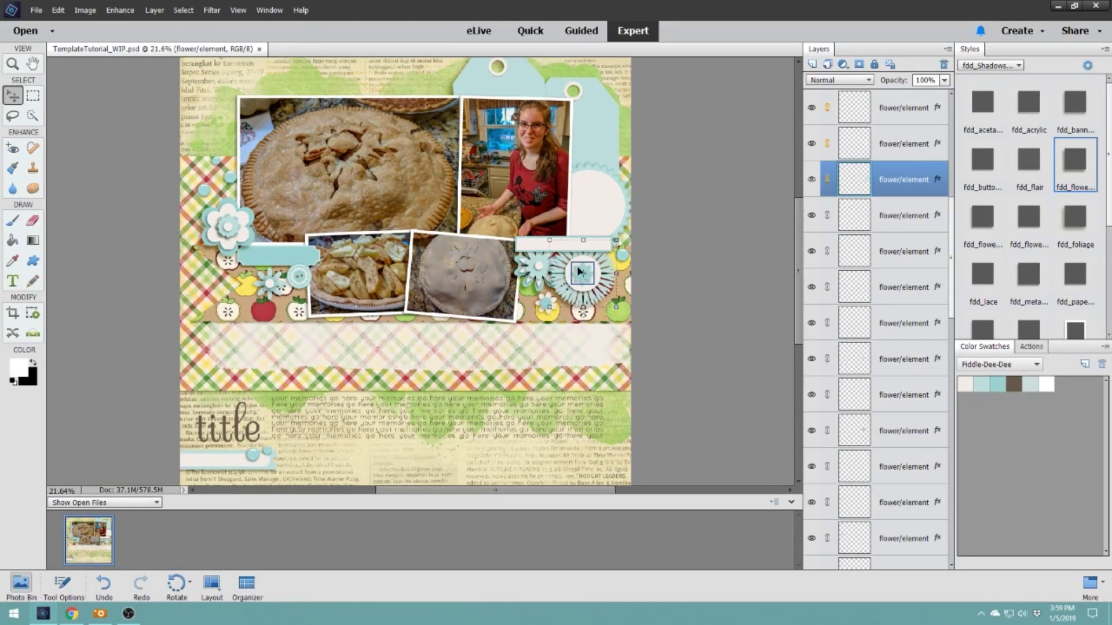
pyautogui.scroll(-1, 570, 268)
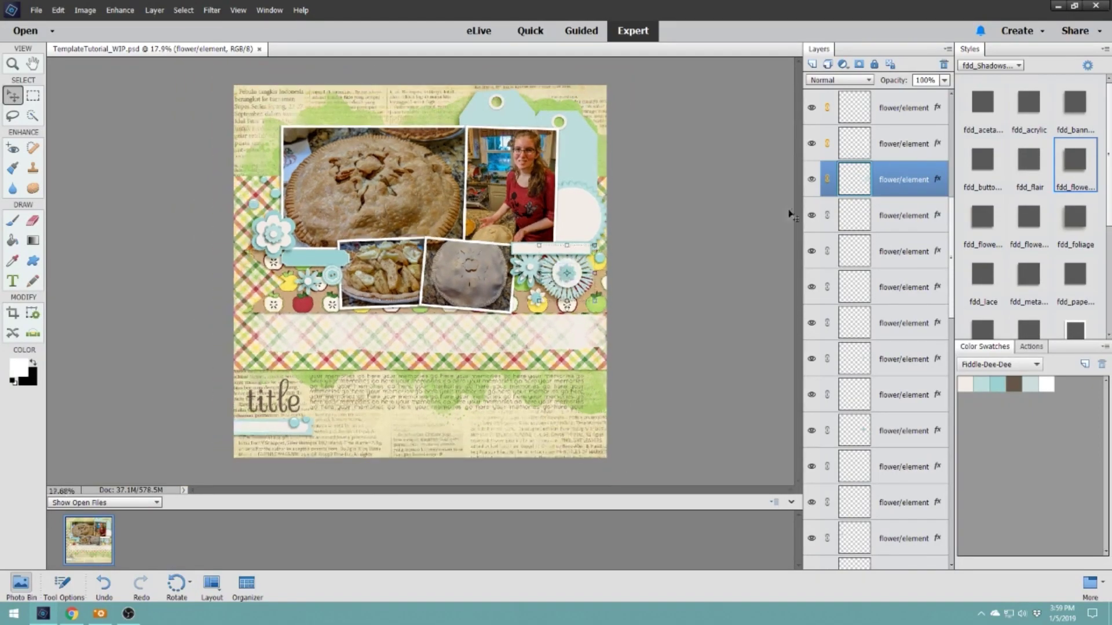
pyautogui.click(894, 134)
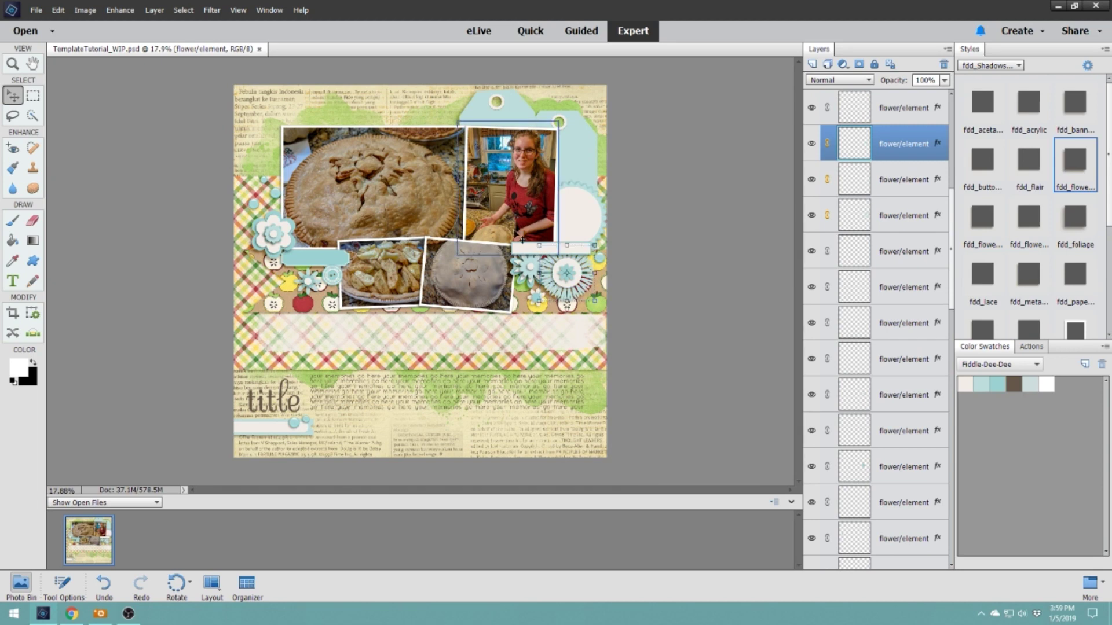
pyautogui.scroll(1, 521, 238)
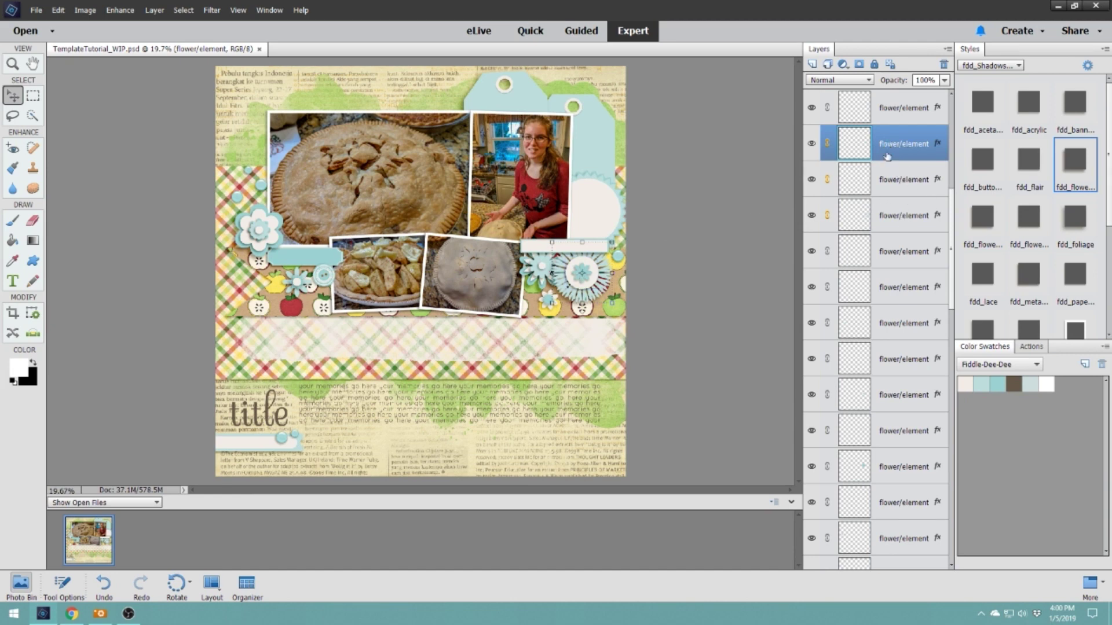
pyautogui.click(887, 183)
pyautogui.click(897, 217)
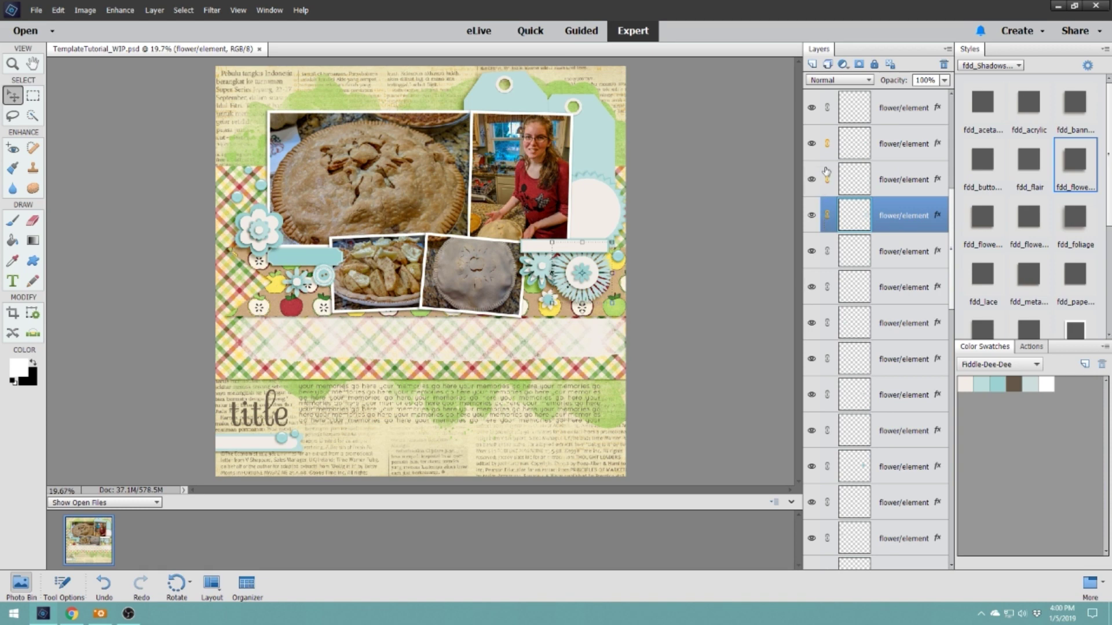
# Select the fringed flower's three linked layers, hide them one at a time, and show each of them again.
pyautogui.keyDown('shift'); pyautogui.click(905, 148); pyautogui.keyUp('shift')
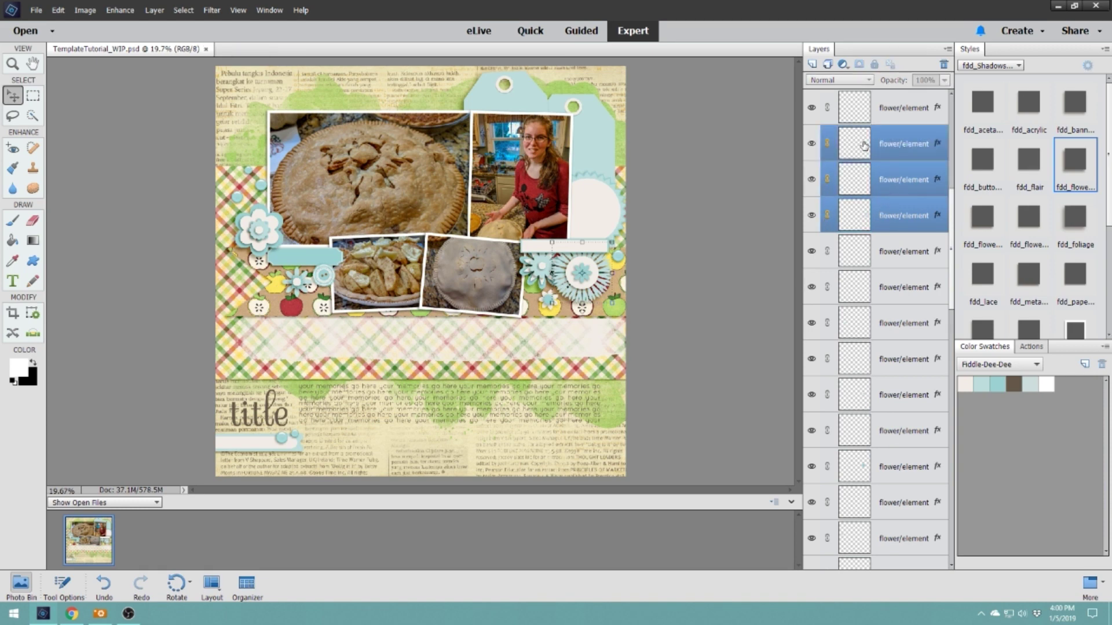
pyautogui.click(889, 149)
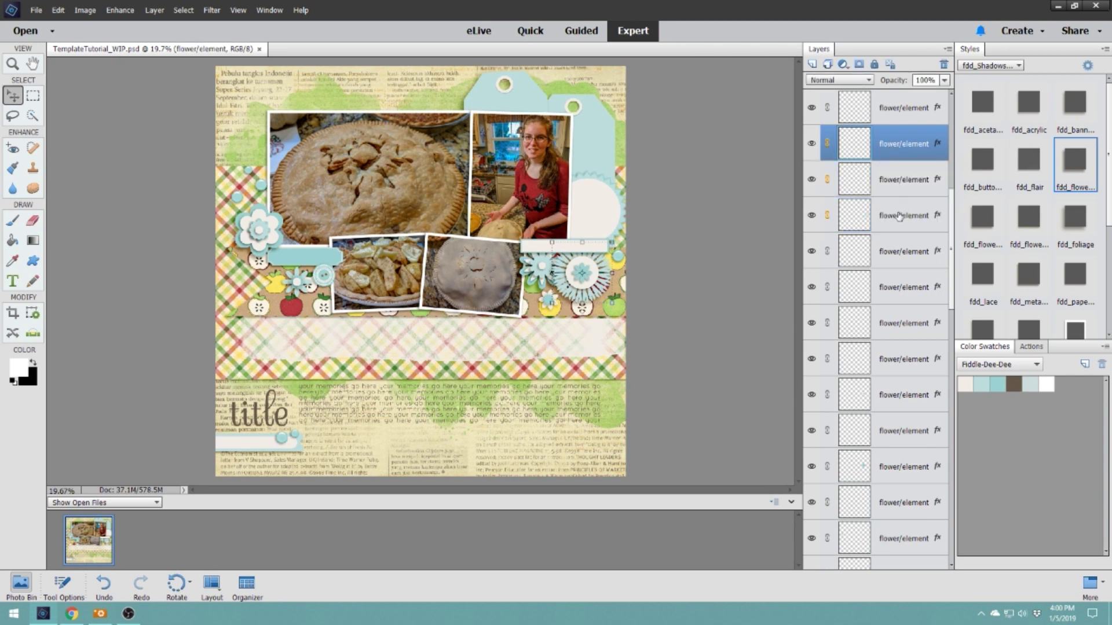
pyautogui.keyDown('shift'); pyautogui.click(899, 215); pyautogui.keyUp('shift')
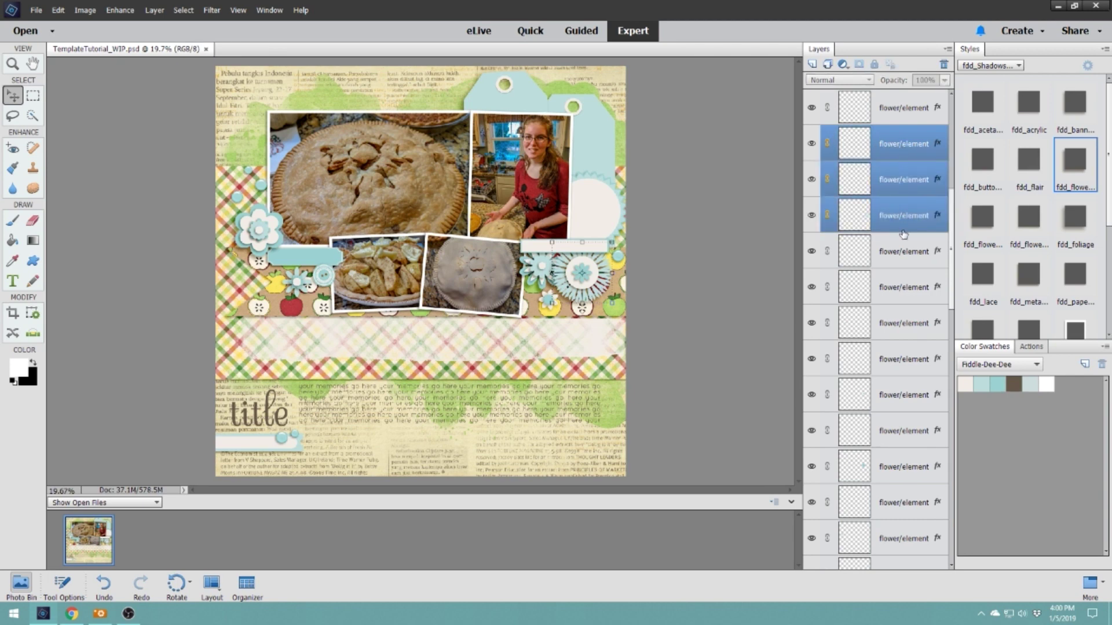
pyautogui.click(811, 144)
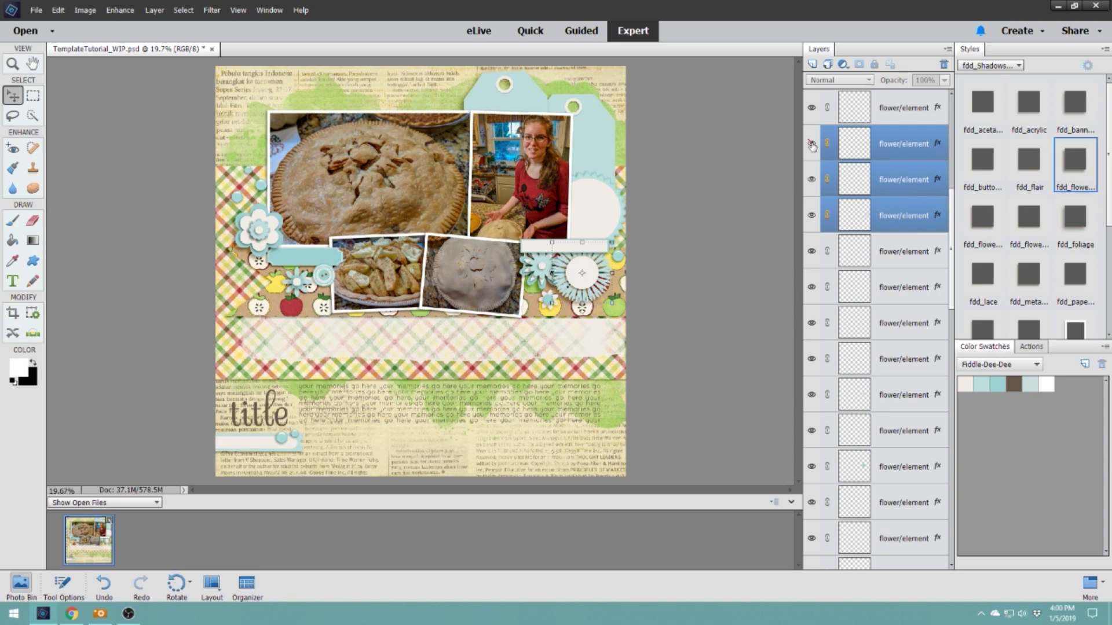
pyautogui.click(811, 180)
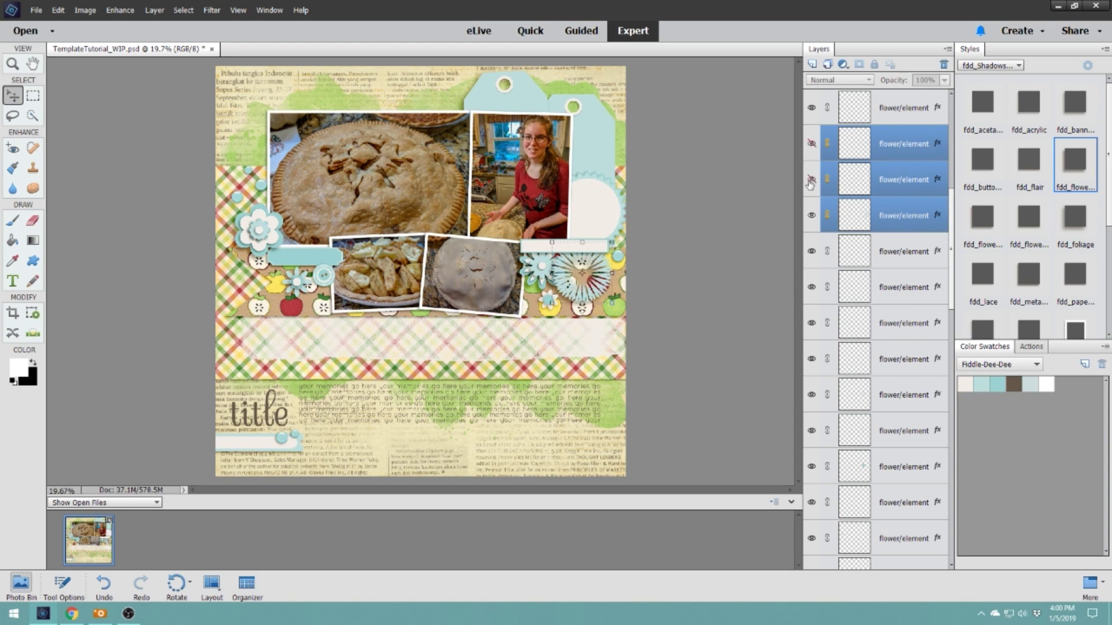
pyautogui.click(812, 216)
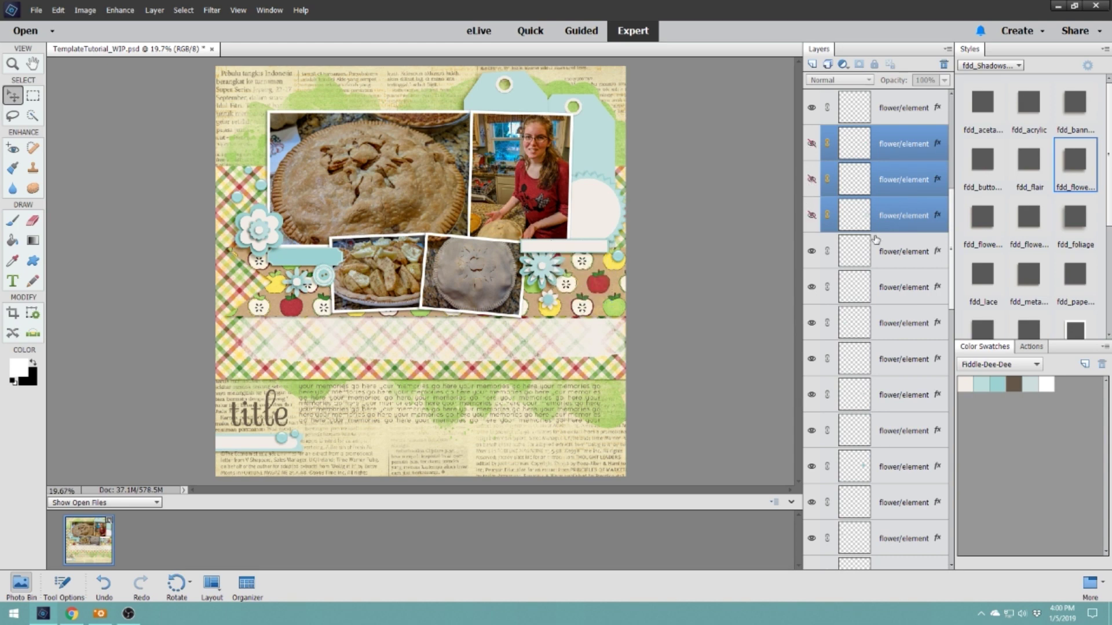
pyautogui.click(811, 143)
pyautogui.click(812, 179)
pyautogui.click(812, 215)
# Hide the fringed flower's three selected layers all at once, and make them visible together again.
pyautogui.rightClick(811, 144)
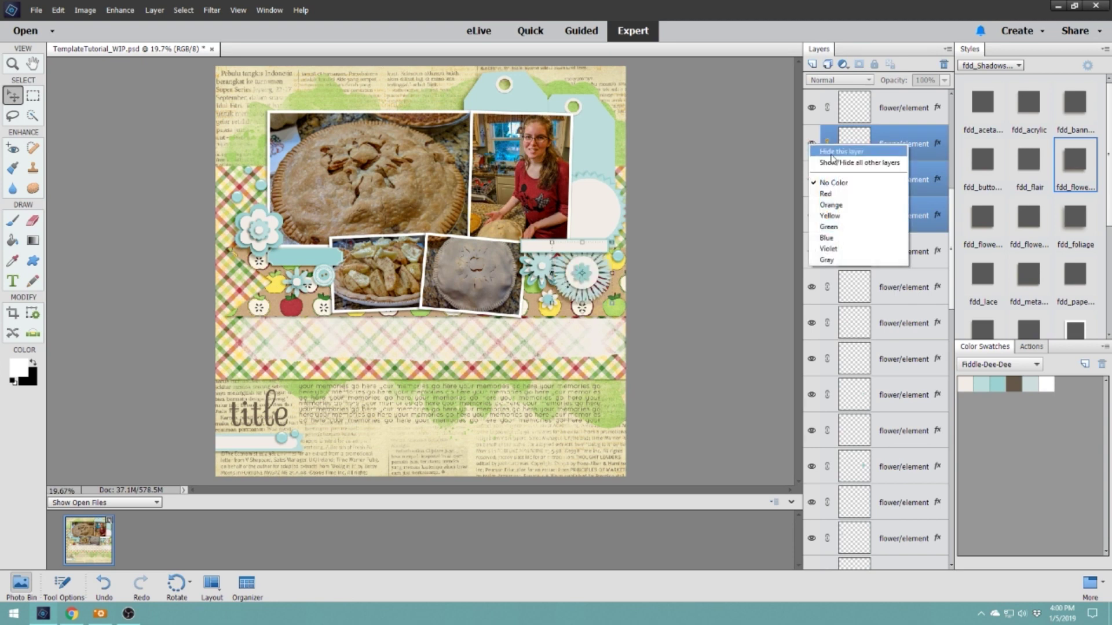
pyautogui.click(834, 155)
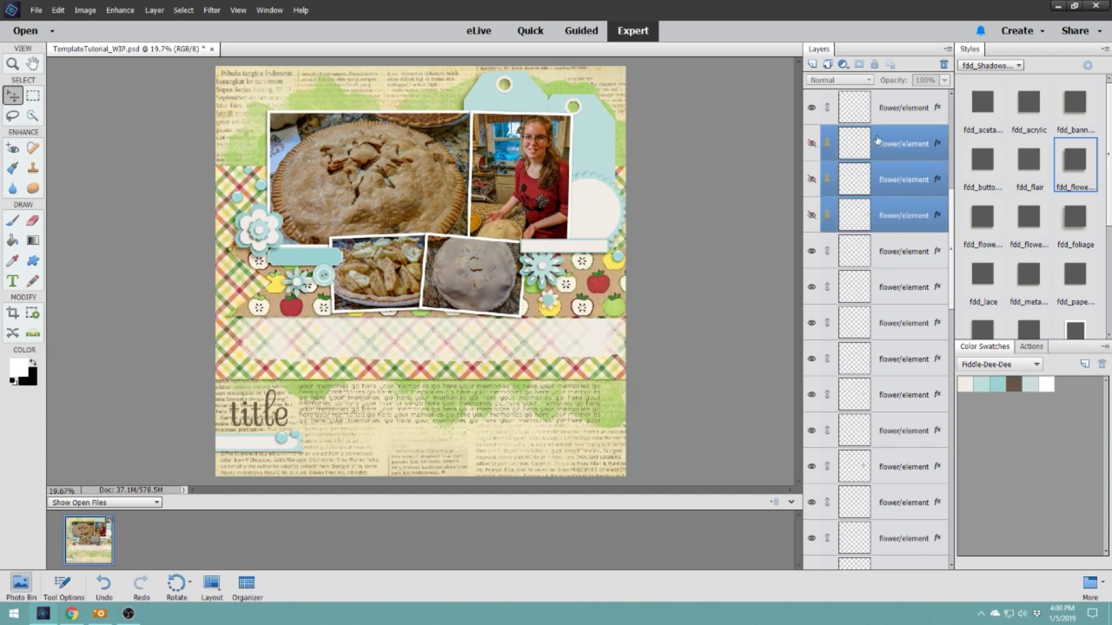
pyautogui.rightClick(812, 145)
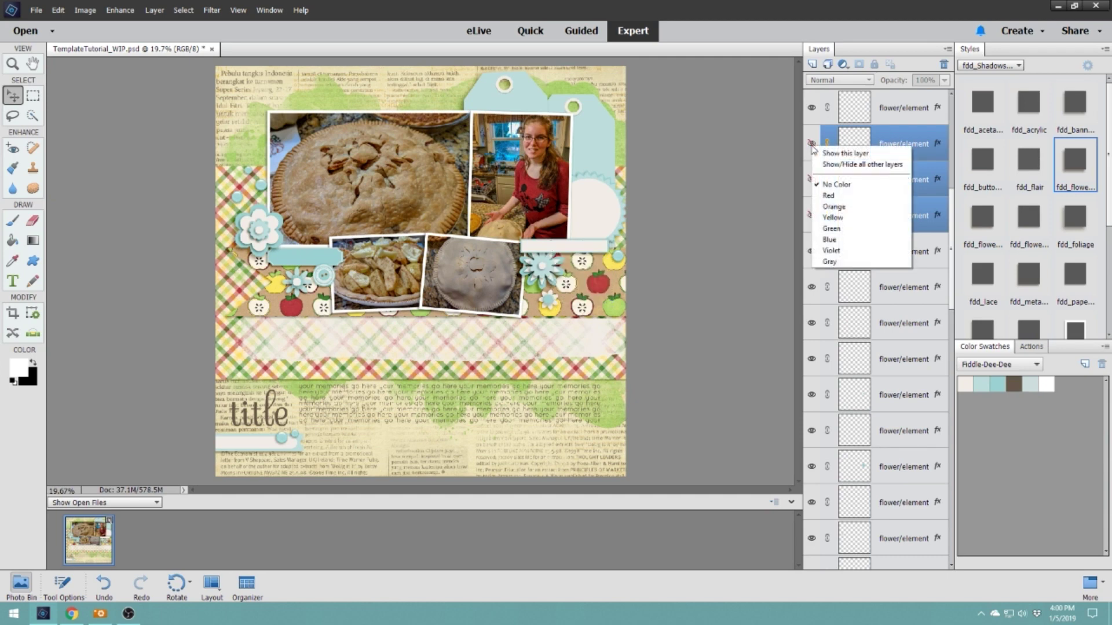
pyautogui.click(849, 154)
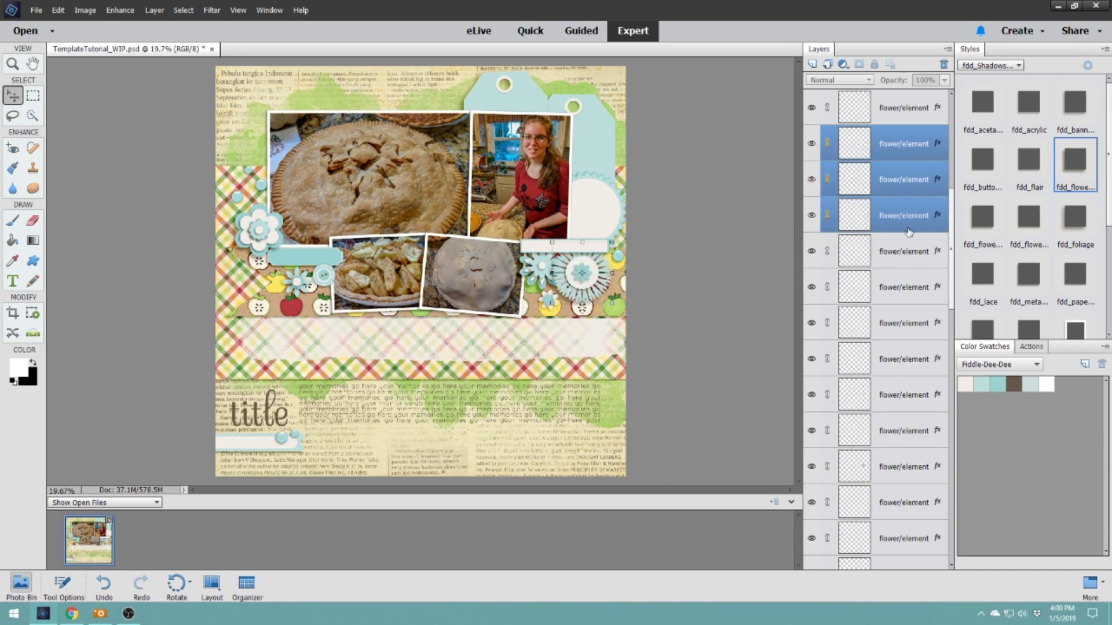
# Select the fringed flower's top layer, and open KAagard_AutumnApples_Flower_YellowOrange from ACDSee in Photoshop Elements.
pyautogui.click(893, 151)
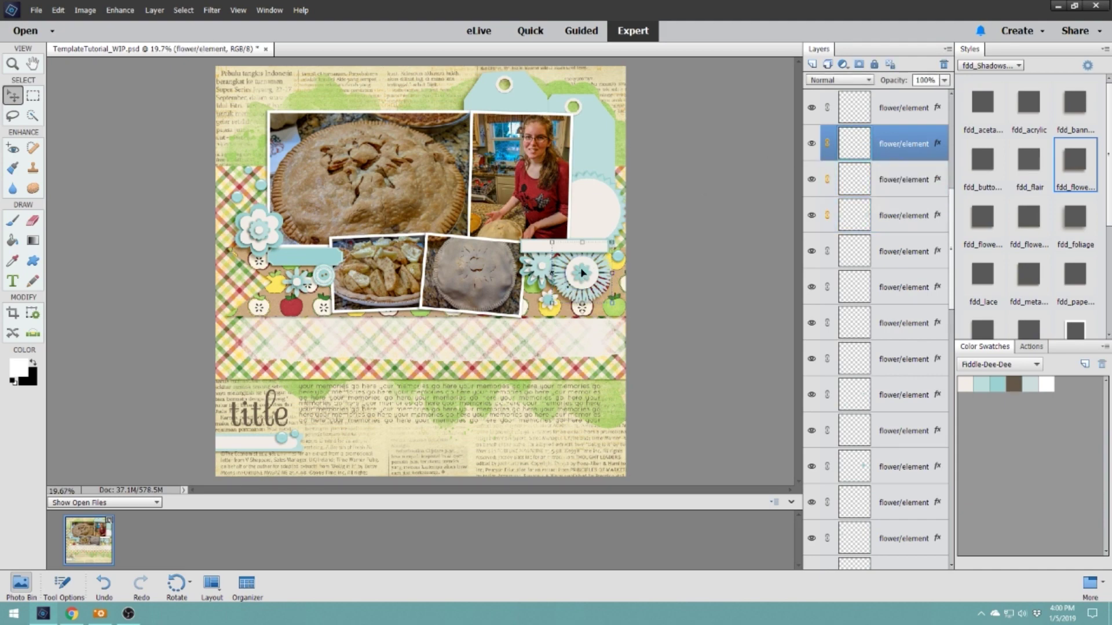
pyautogui.click(100, 614)
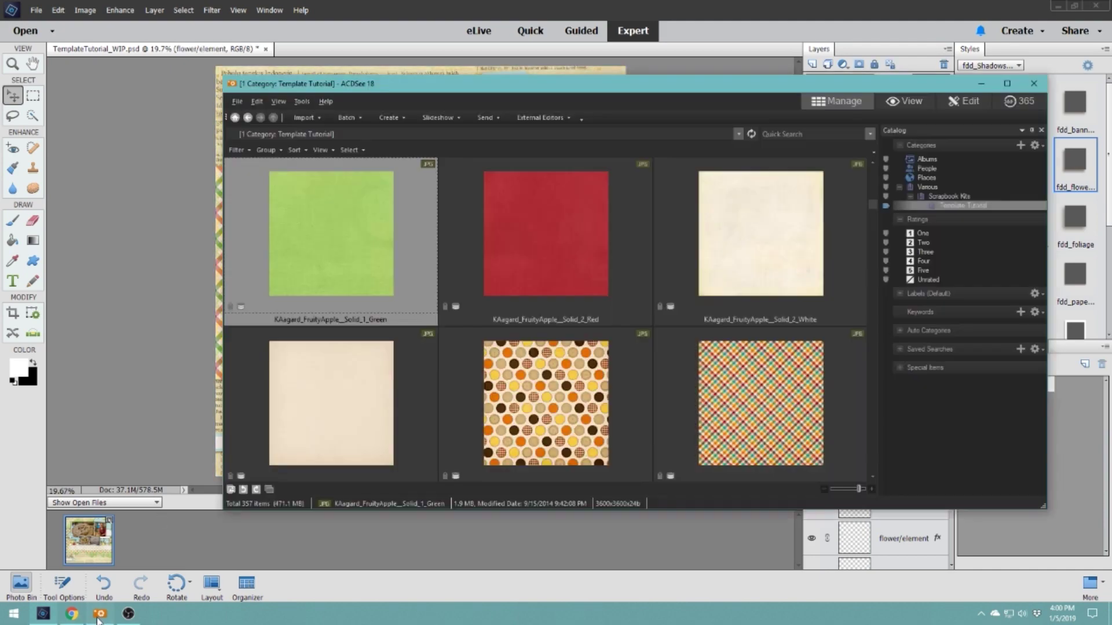
pyautogui.scroll(-10, 571, 334)
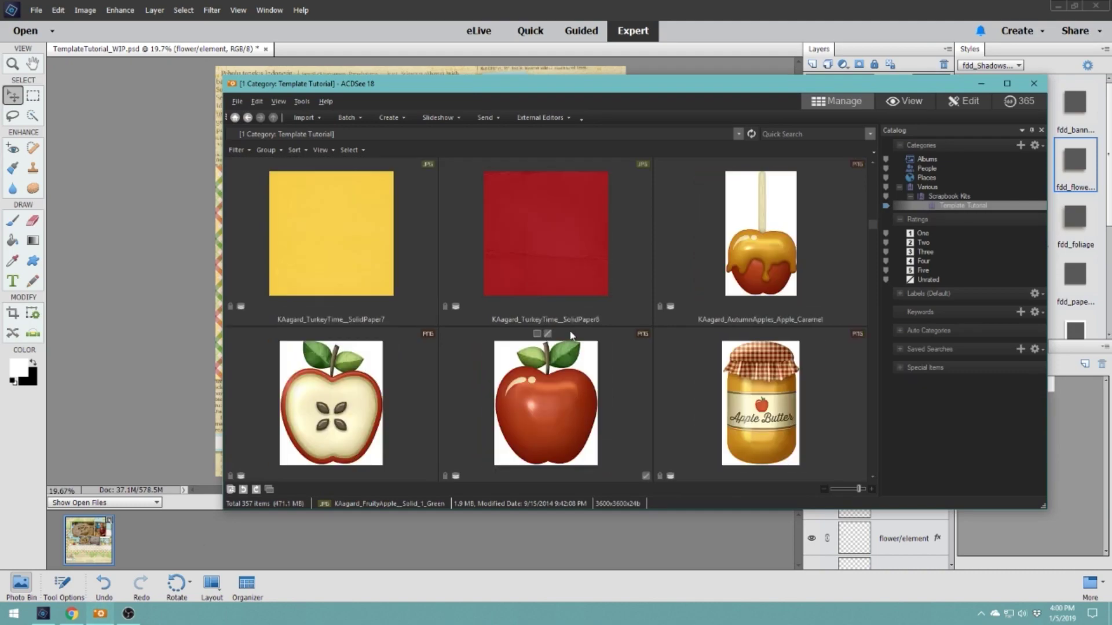
pyautogui.scroll(-2, 570, 328)
pyautogui.scroll(2, 570, 328)
pyautogui.scroll(-4, 570, 328)
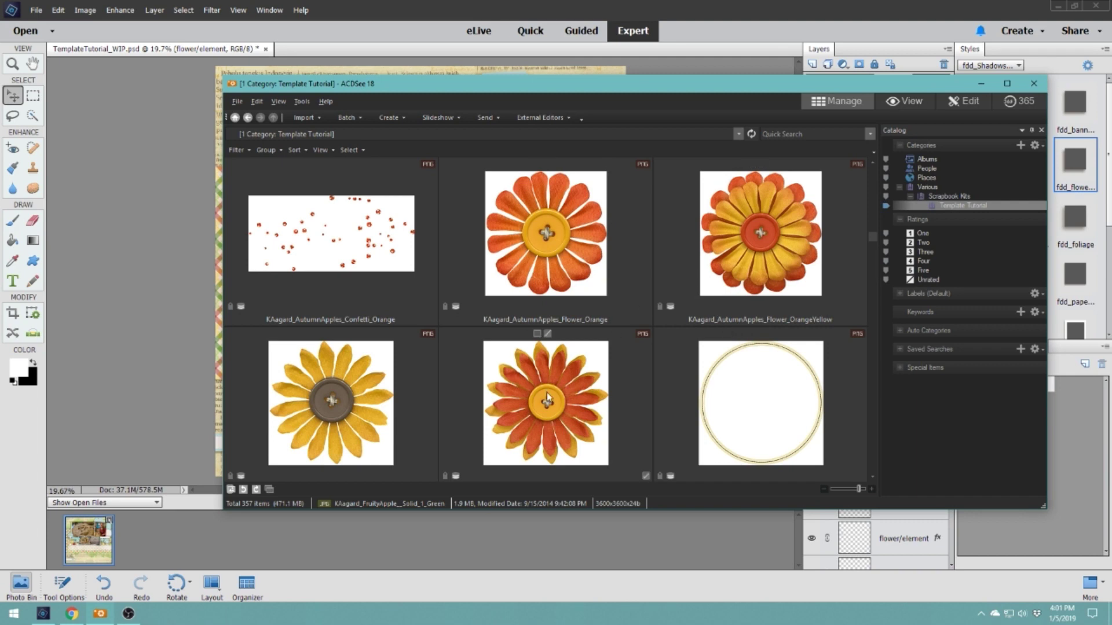
pyautogui.moveTo(513, 432); pyautogui.dragTo(357, 537)
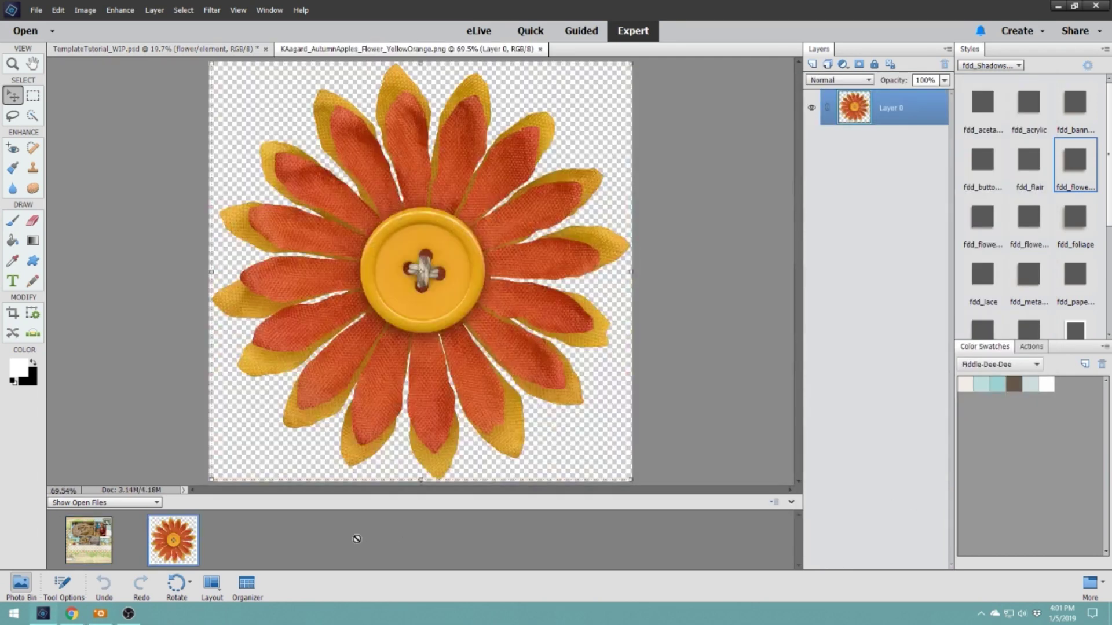
# Copy the yellow-orange flower into the template above the fringed flower's layers, and scale it down to cover that flower.
pyautogui.moveTo(534, 215); pyautogui.dragTo(93, 534)
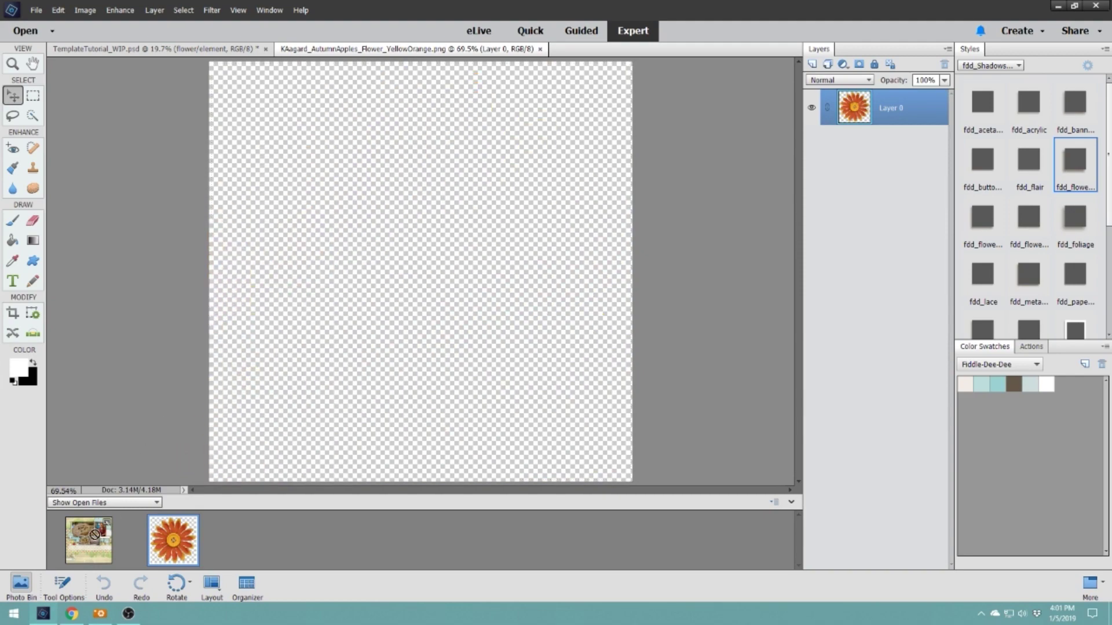
pyautogui.moveTo(445, 248); pyautogui.dragTo(593, 235)
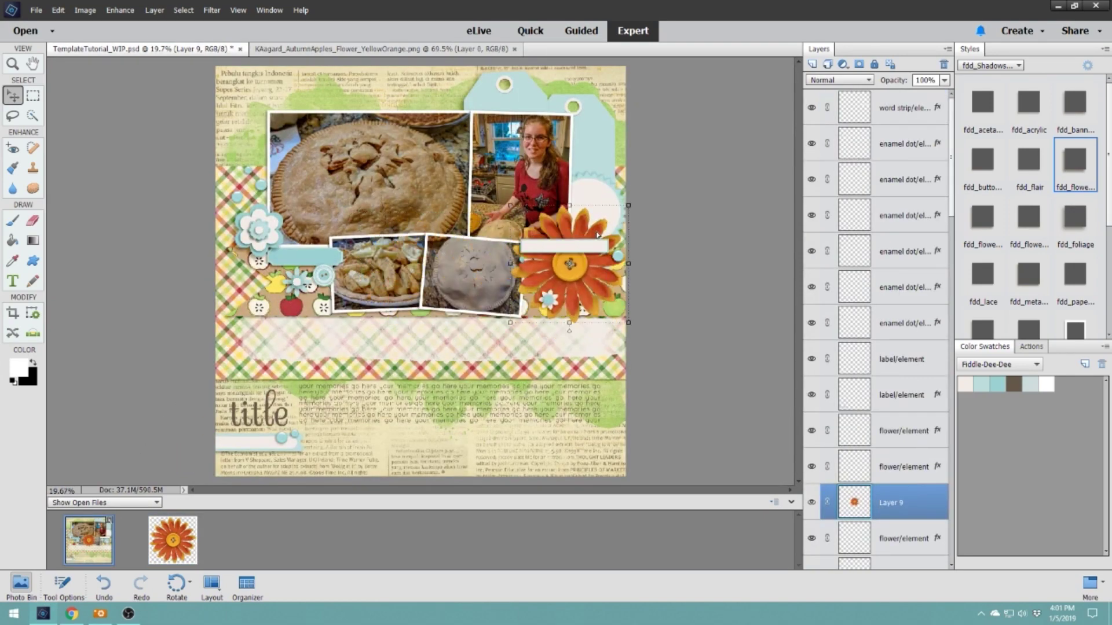
pyautogui.click(629, 206)
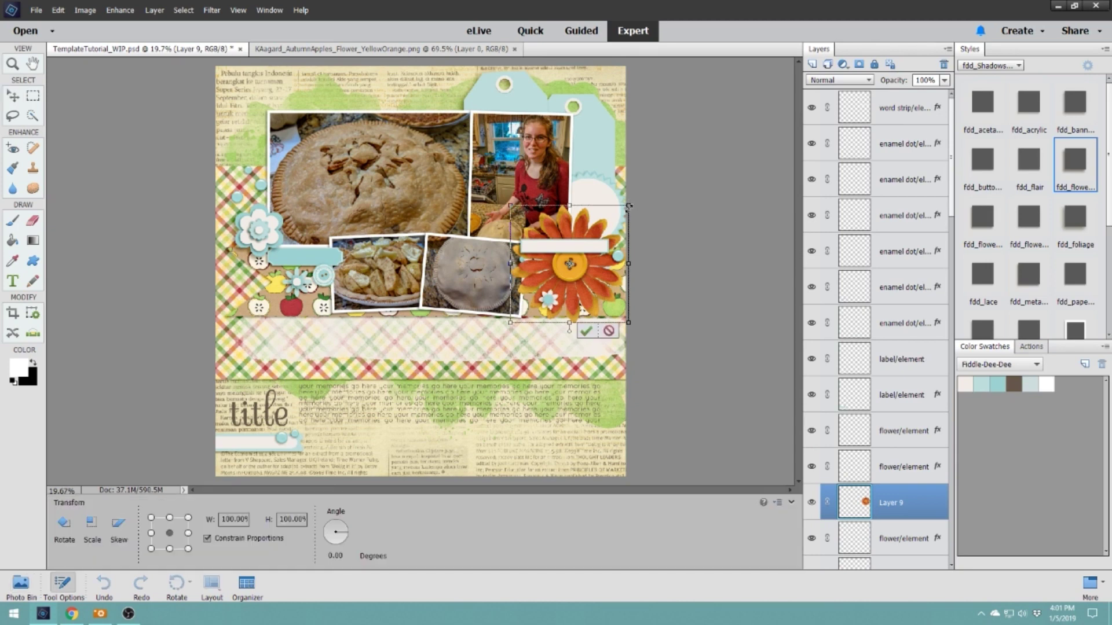
pyautogui.moveTo(630, 206); pyautogui.dragTo(623, 229)
pyautogui.moveTo(597, 266); pyautogui.dragTo(587, 273)
pyautogui.click(591, 329)
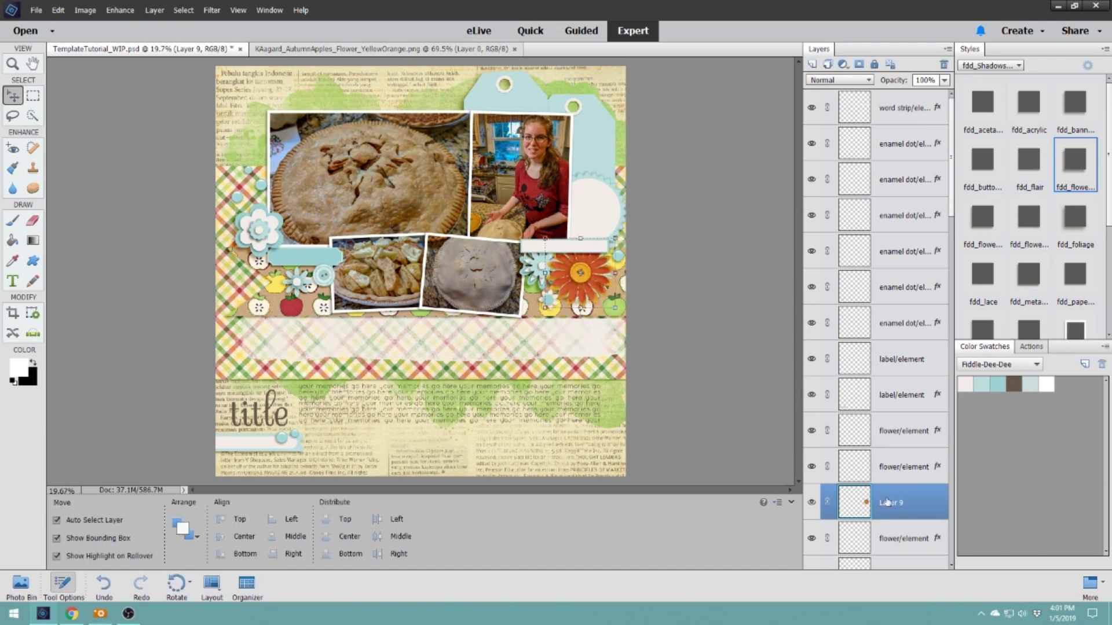
# Delete the fringed flower's three linked layers beneath the yellow-orange flower's layer.
pyautogui.scroll(-2, 891, 501)
pyautogui.click(896, 403)
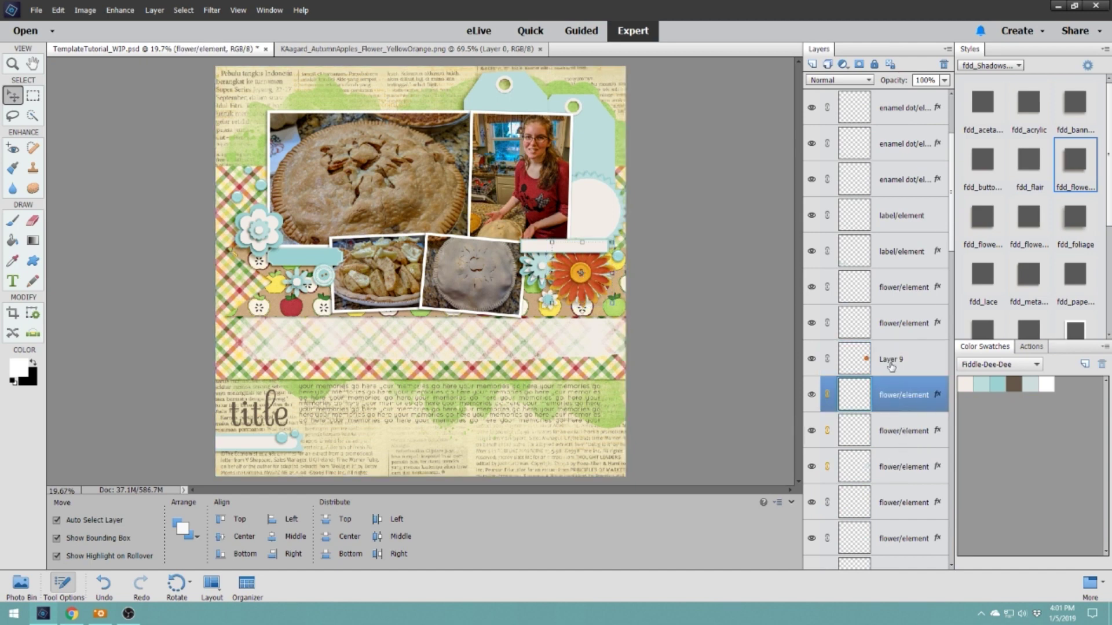
pyautogui.keyDown('shift'); pyautogui.click(902, 465); pyautogui.keyUp('shift')
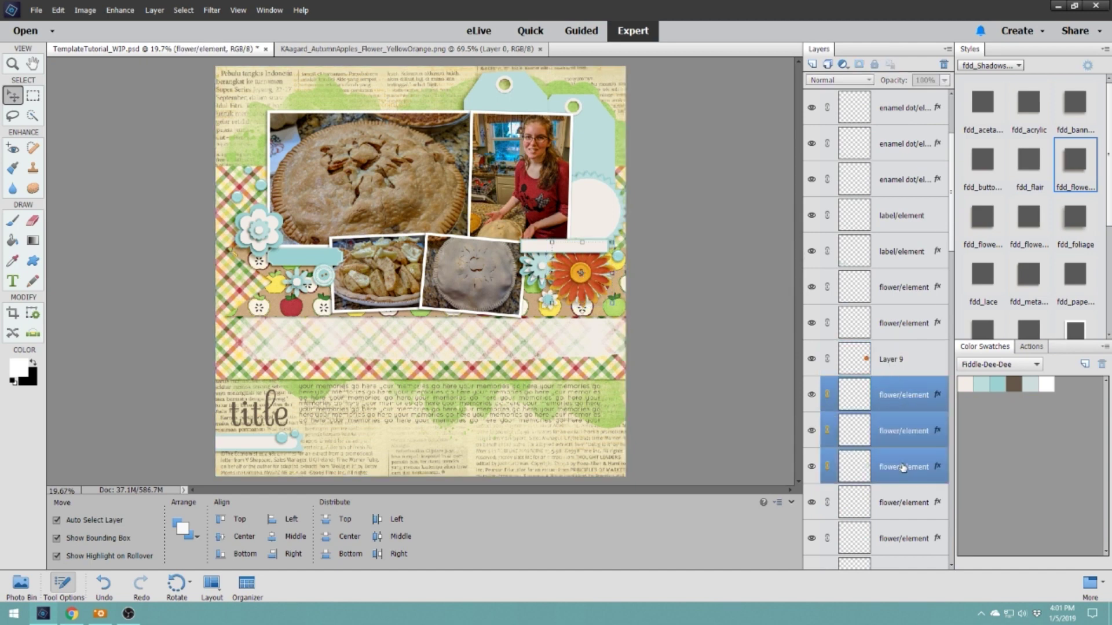
pyautogui.rightClick(899, 467)
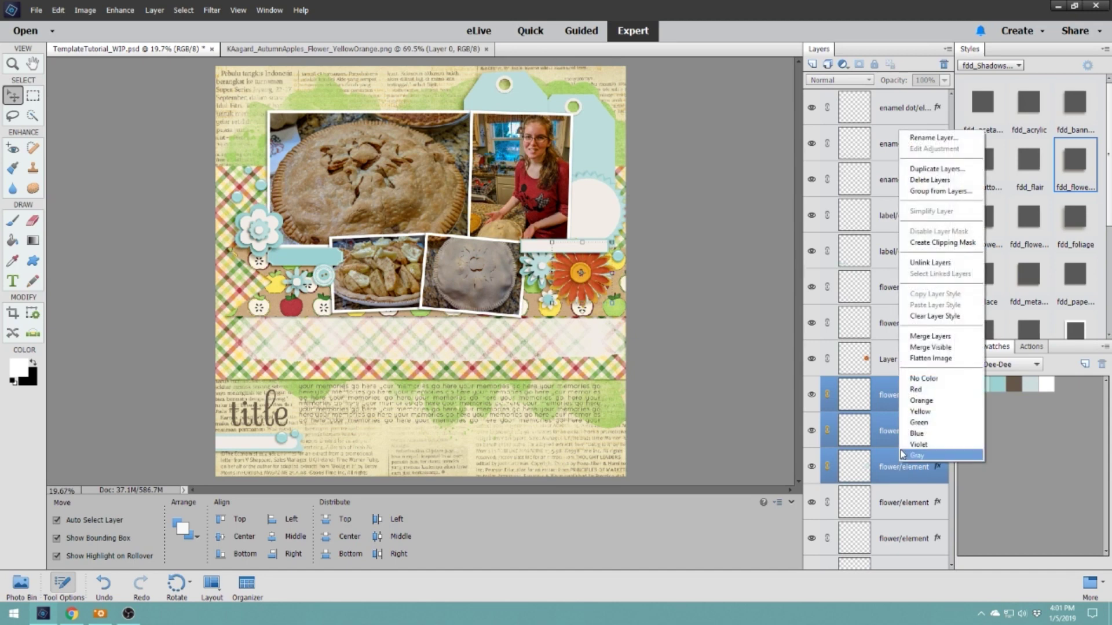
pyautogui.click(928, 181)
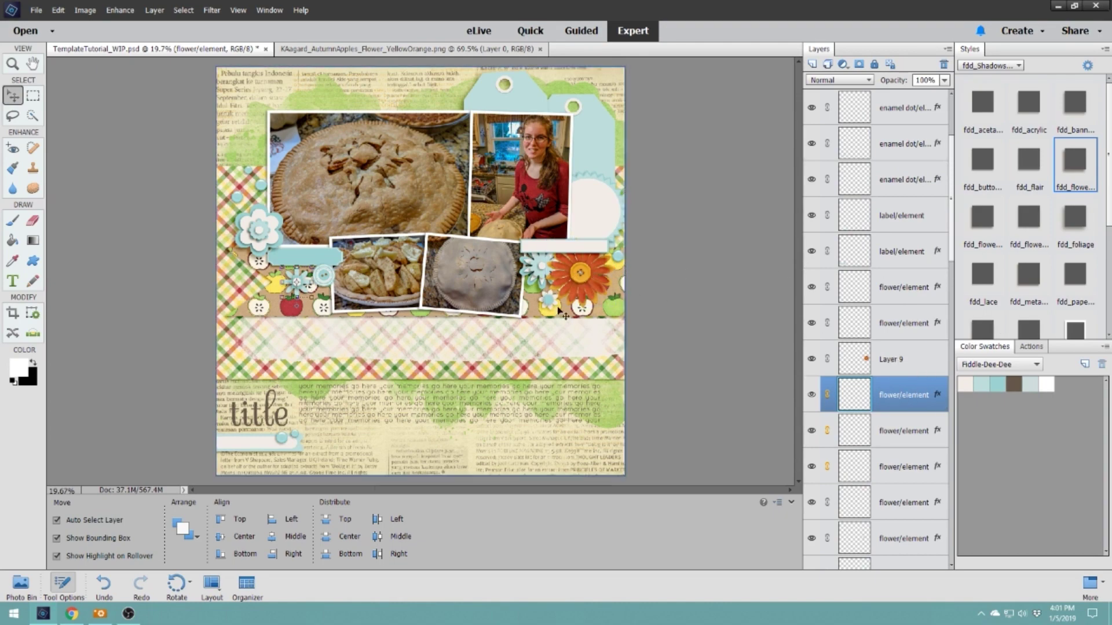
# Apply the fdd_flower (large) shadow style to the yellow-orange flower's layer.
pyautogui.hotkey('ctrl', '=')
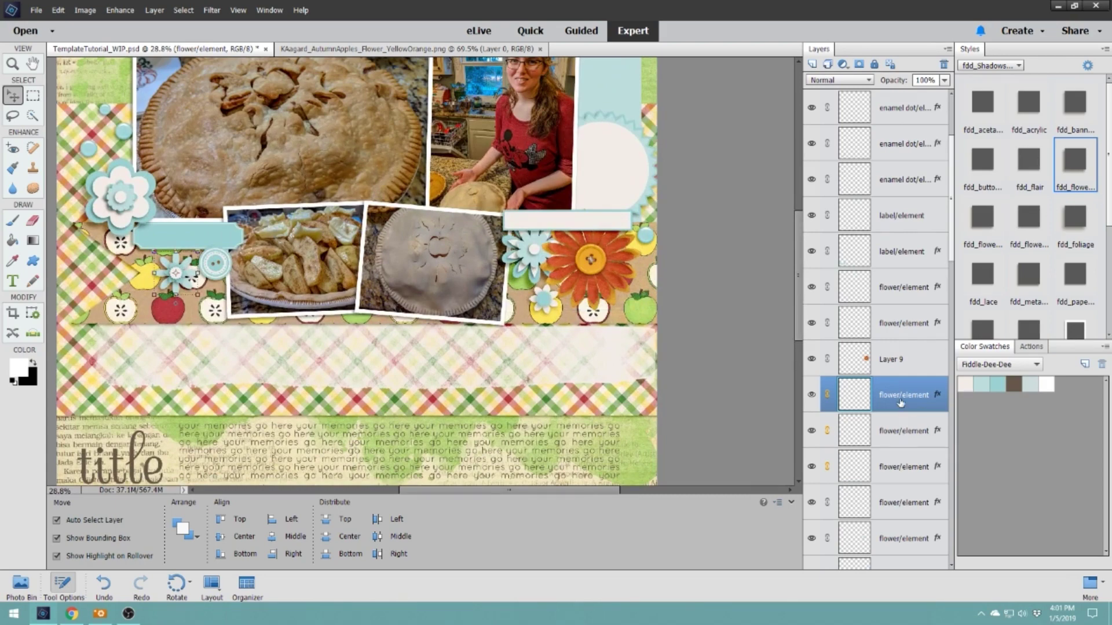
pyautogui.click(890, 358)
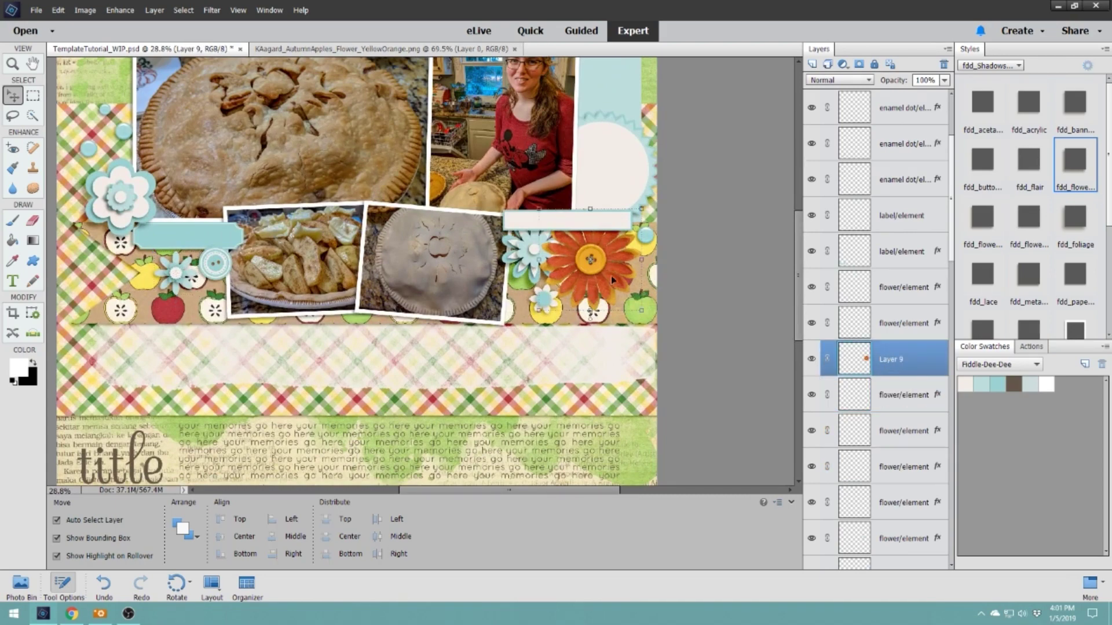
pyautogui.scroll(2, 610, 276)
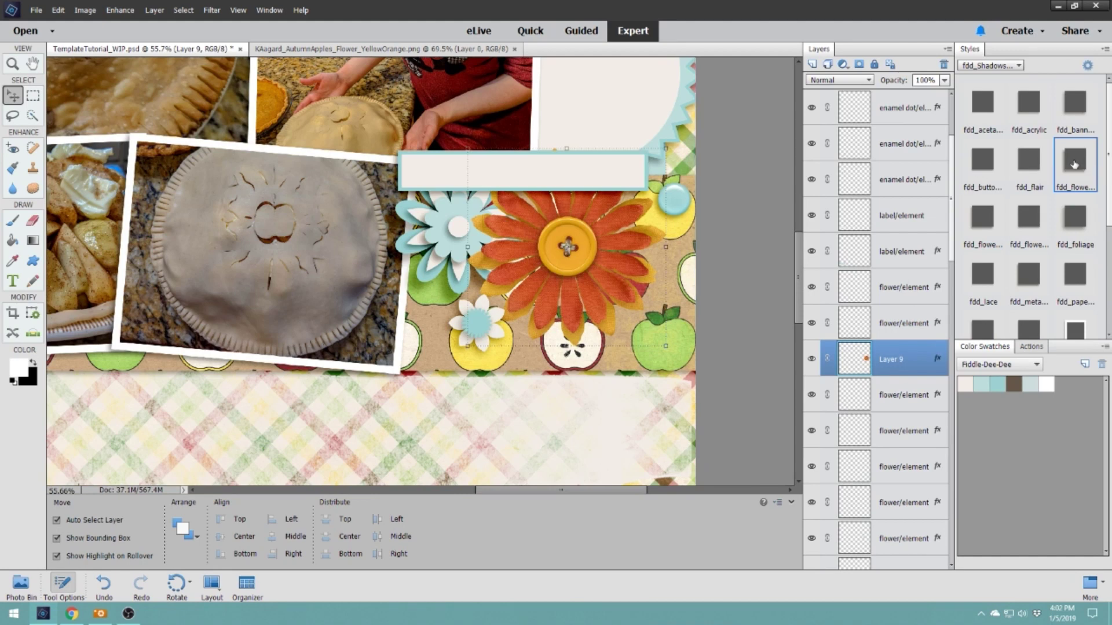
pyautogui.click(1074, 165)
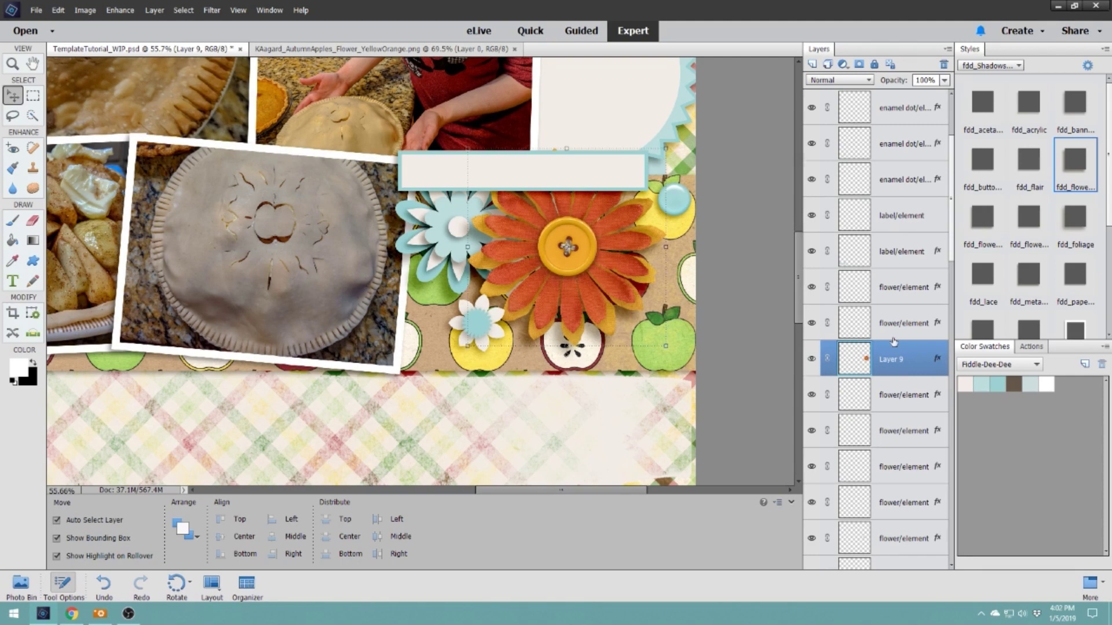
pyautogui.scroll(-5, 321, 285)
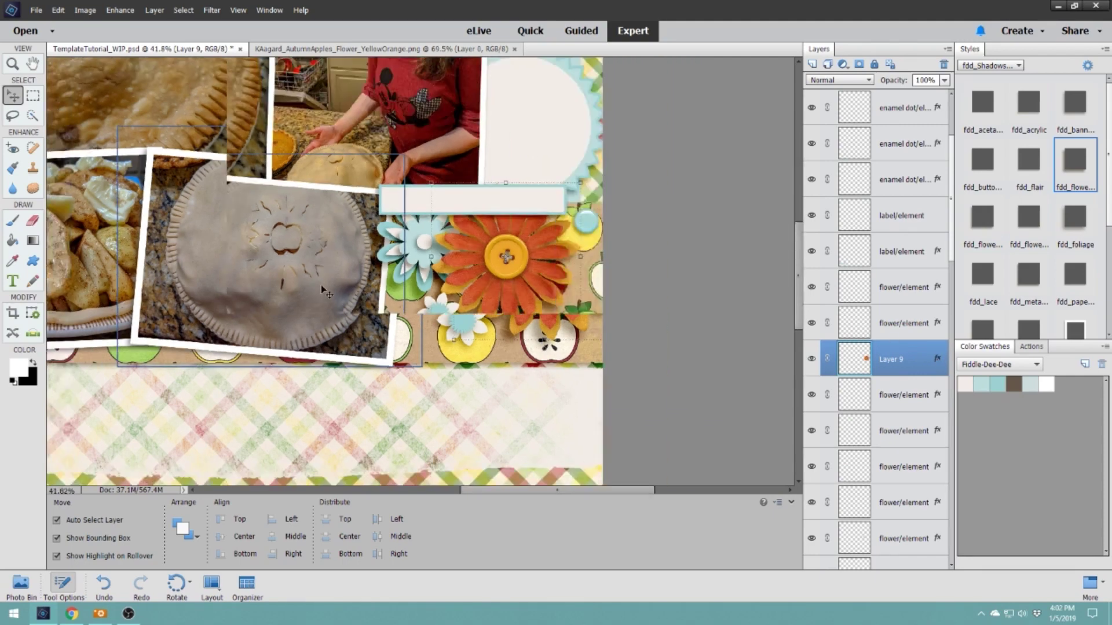
pyautogui.scroll(1, 524, 281)
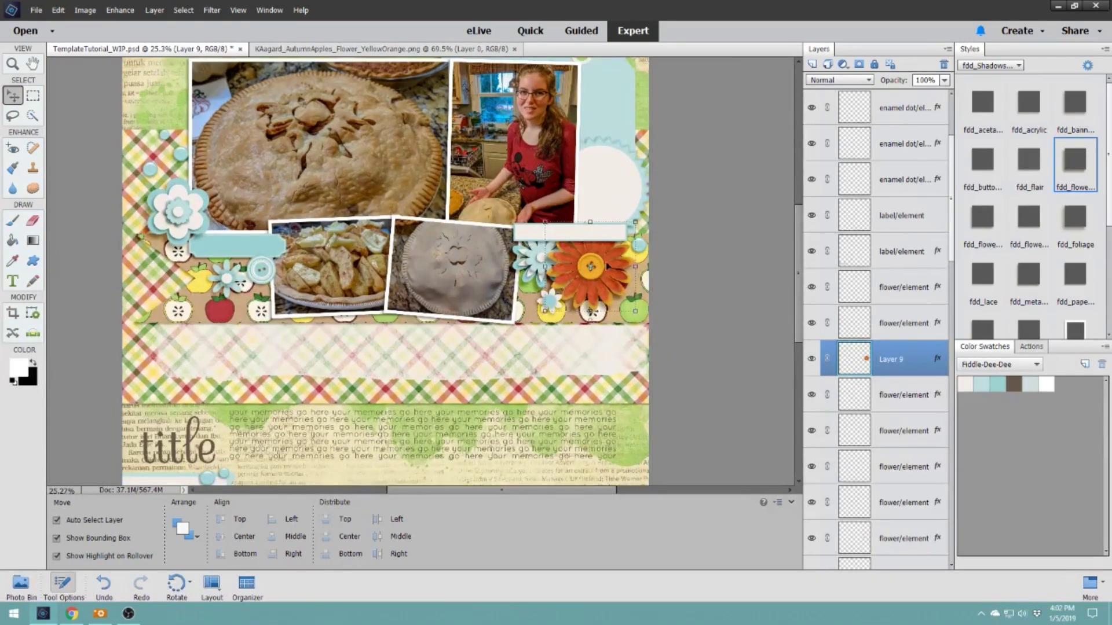
# Shift the yellow-orange flower slightly outward toward the page's right edge.
pyautogui.click(637, 277)
pyautogui.moveTo(637, 277)
pyautogui.mouseDown()
pyautogui.moveTo(618, 263)
pyautogui.moveTo(624, 253)
pyautogui.moveTo(627, 279)
pyautogui.moveTo(628, 260)
pyautogui.mouseUp()
pyautogui.click(58, 10)
pyautogui.click(59, 23)
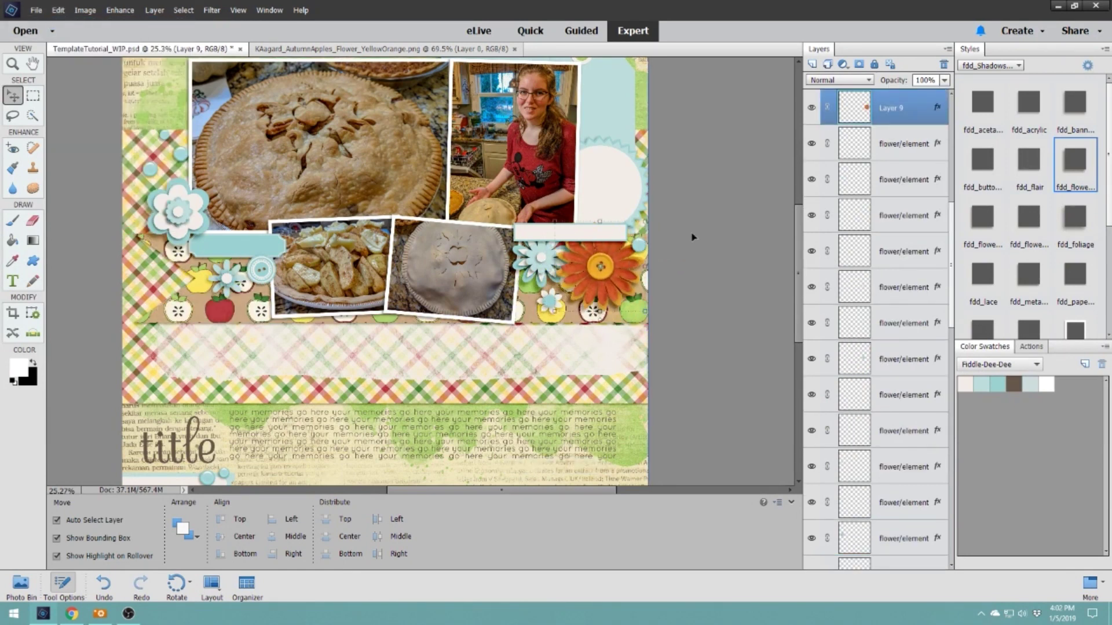
pyautogui.scroll(-1, 425, 247)
pyautogui.scroll(2, 428, 249)
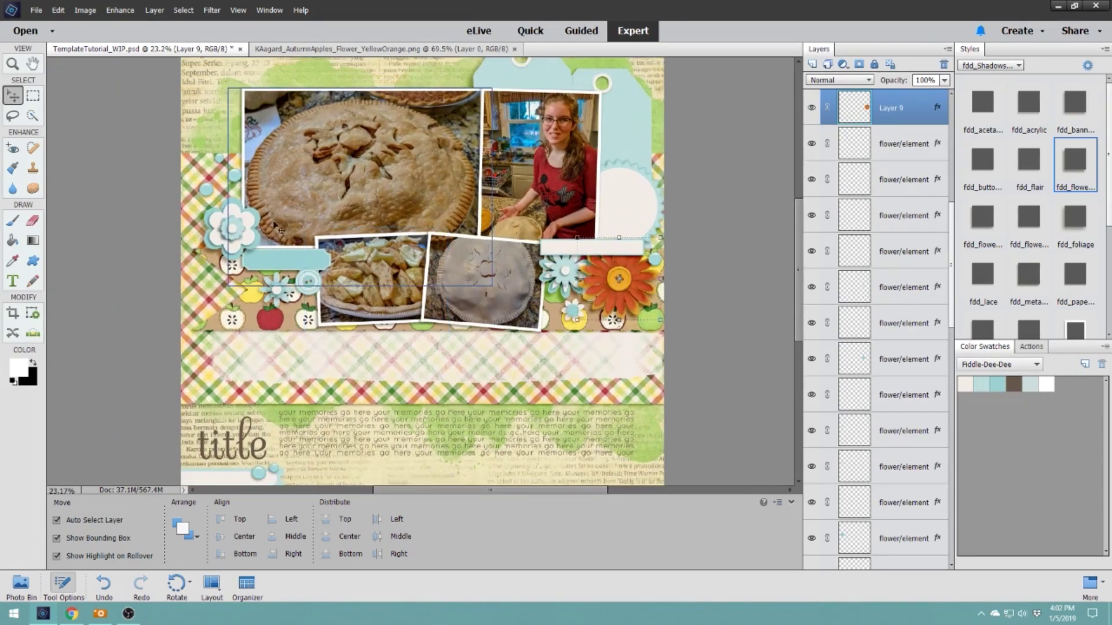
# Select the layered white-and-blue flower beside the large pie photo, and open KAagard_AutumnApples_Apple_Half from ACDSee in Photoshop Elements.
pyautogui.click(231, 229)
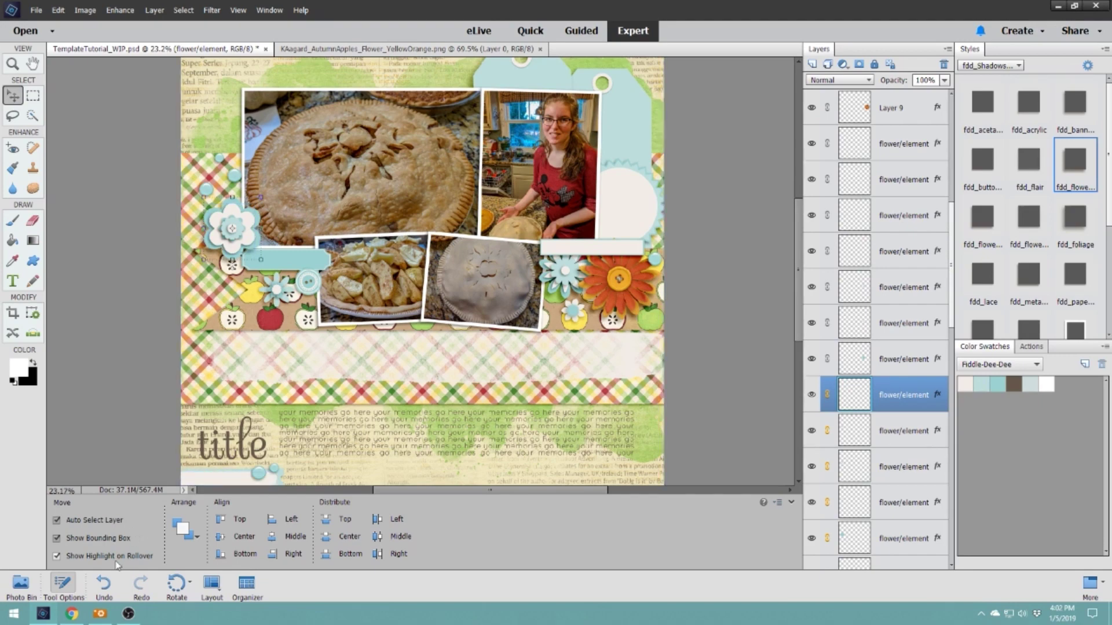
pyautogui.click(20, 586)
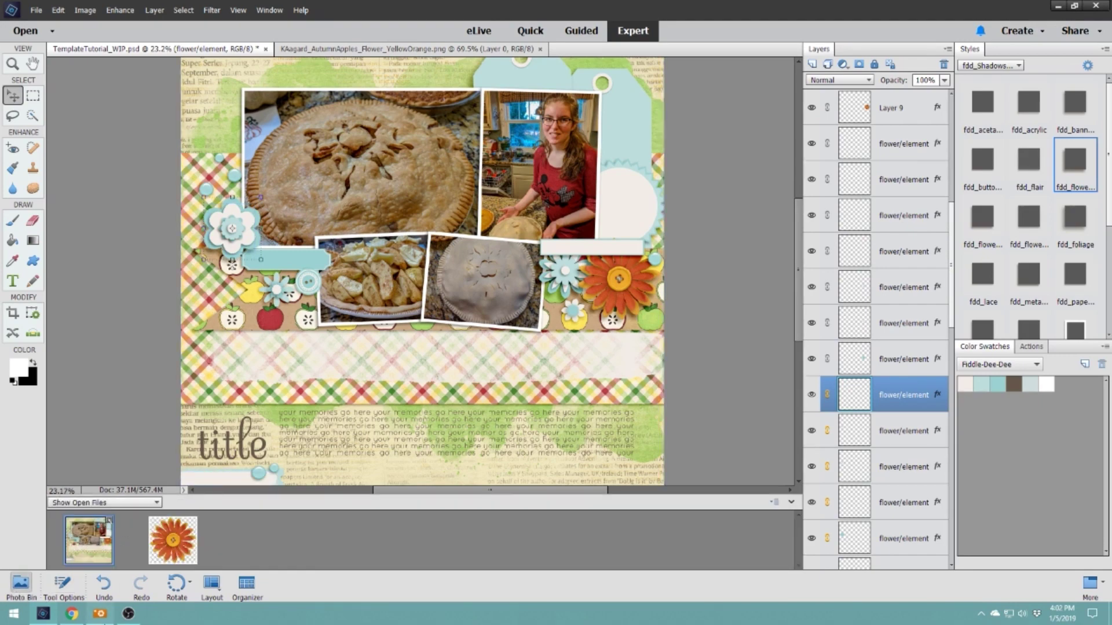
pyautogui.click(100, 614)
pyautogui.scroll(-2, 635, 365)
pyautogui.scroll(-6, 634, 362)
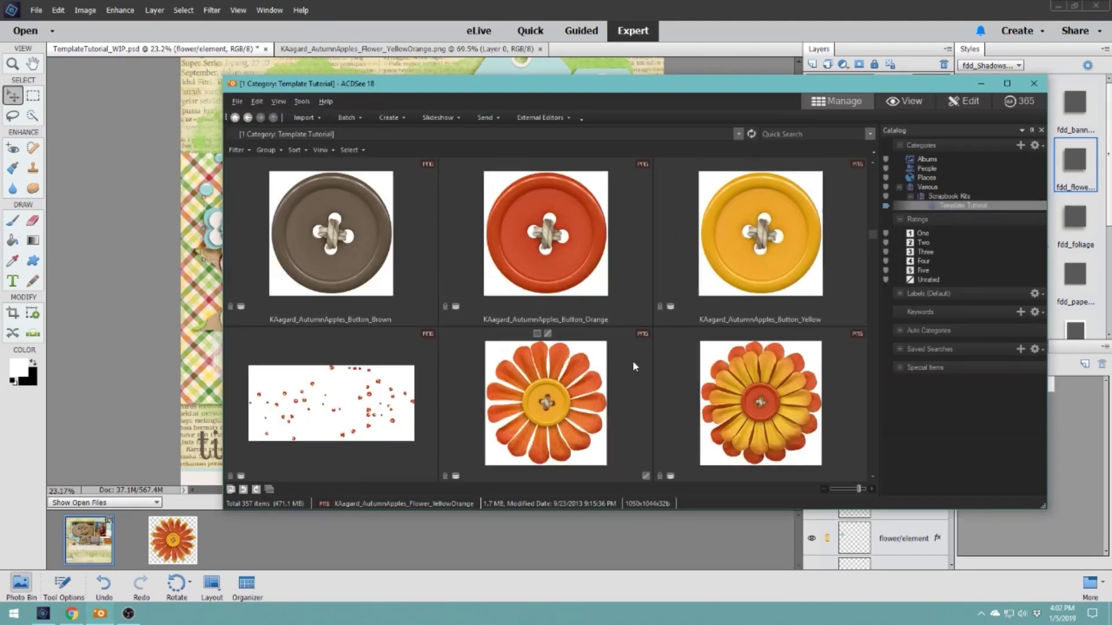
pyautogui.scroll(2, 633, 366)
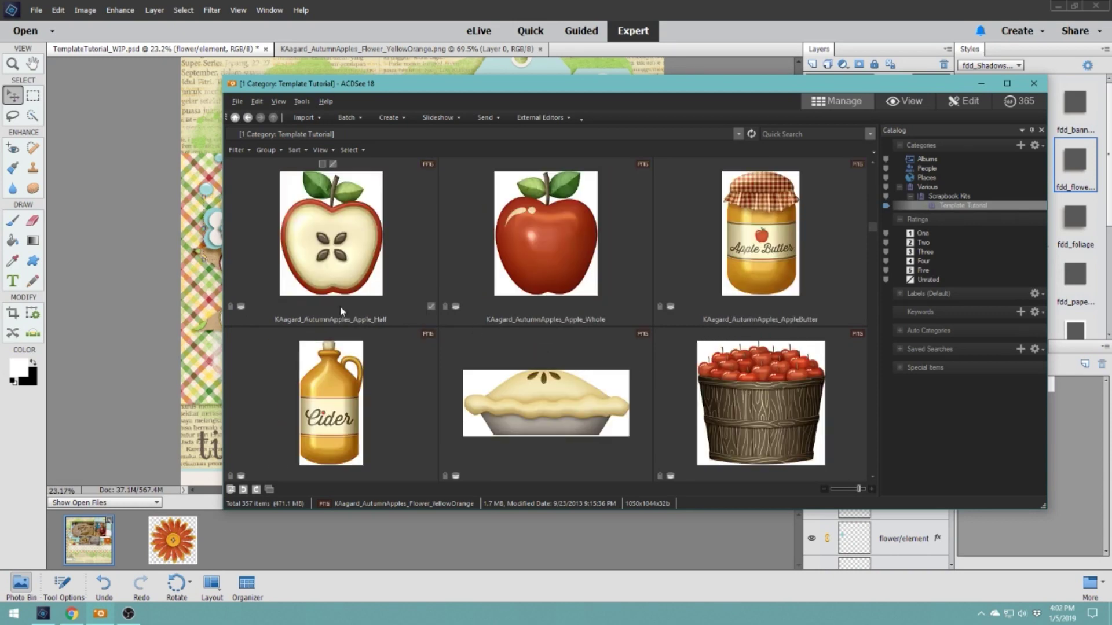
pyautogui.click(323, 247)
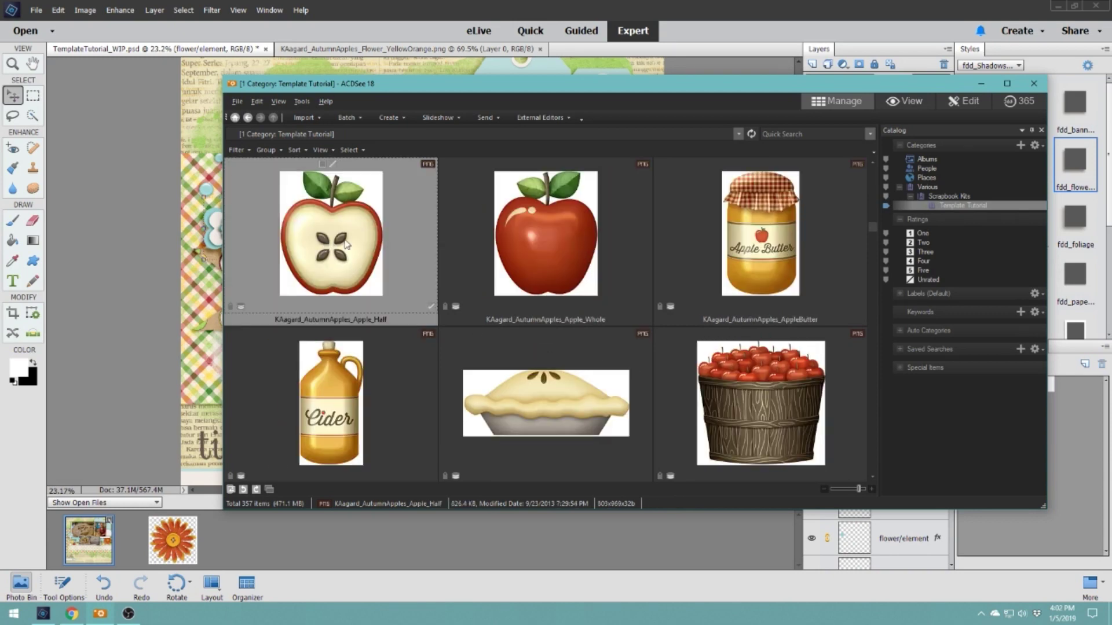
pyautogui.moveTo(339, 247); pyautogui.dragTo(277, 535)
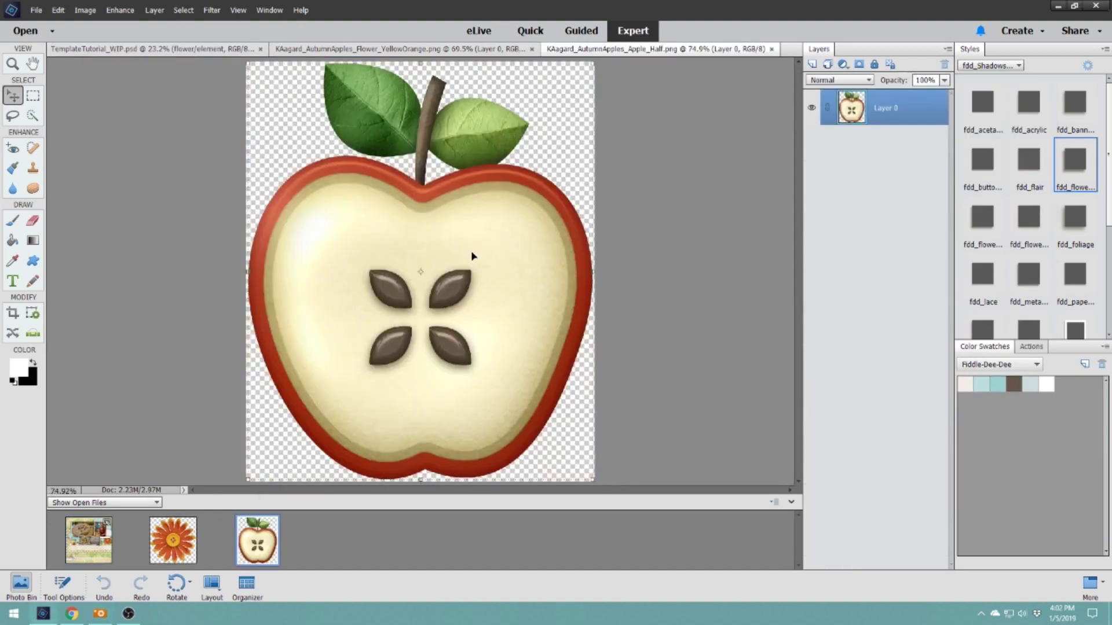
# Copy the half apple into the template over the white-and-blue flower, scale it to 49.13%, and rotate it about -10 degrees.
pyautogui.moveTo(487, 246); pyautogui.dragTo(343, 367)
pyautogui.moveTo(439, 270); pyautogui.dragTo(263, 201)
pyautogui.moveTo(297, 137); pyautogui.dragTo(244, 202)
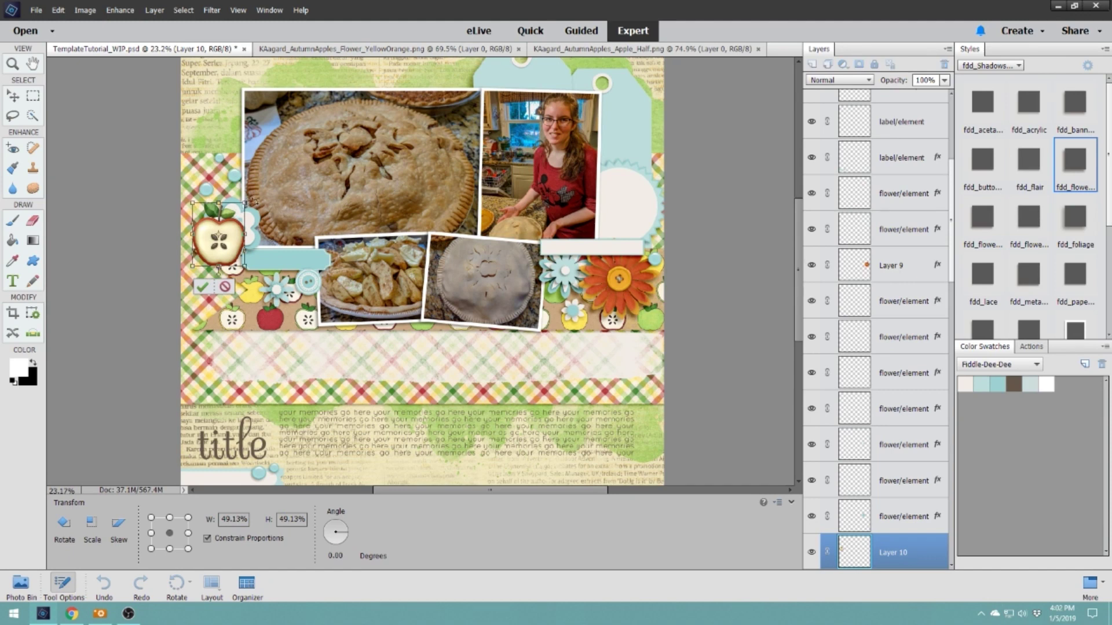
pyautogui.moveTo(250, 196)
pyautogui.mouseDown()
pyautogui.moveTo(238, 189)
pyautogui.moveTo(259, 189)
pyautogui.mouseUp()
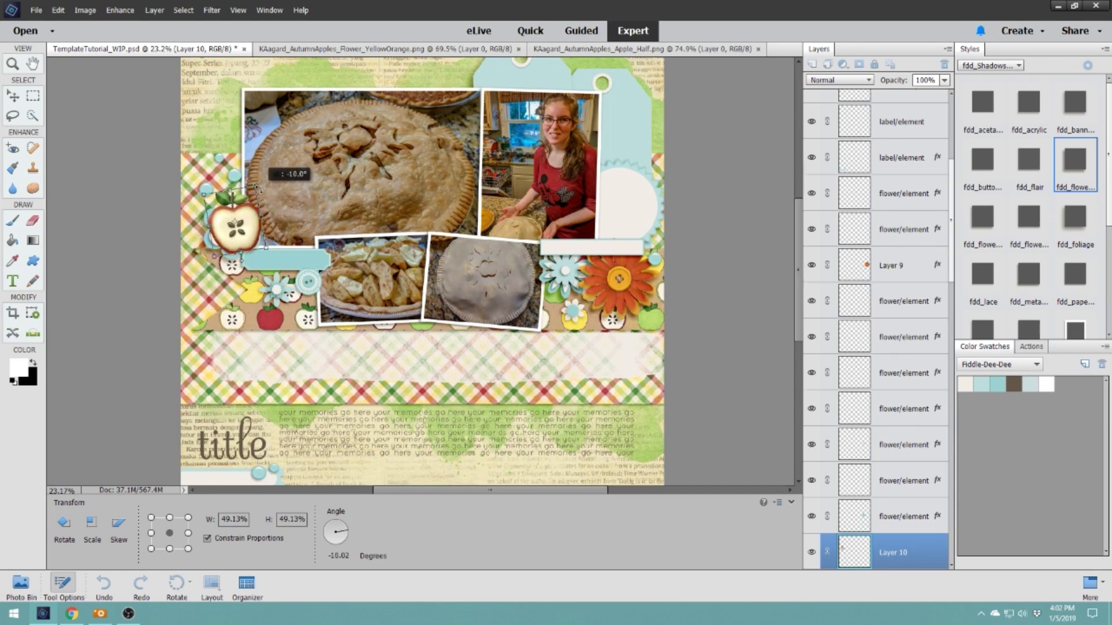
pyautogui.click(227, 273)
# Delete the white-and-blue flower's five linked layers beneath the half apple's layer.
pyautogui.moveTo(892, 553); pyautogui.dragTo(914, 443)
pyautogui.click(916, 419)
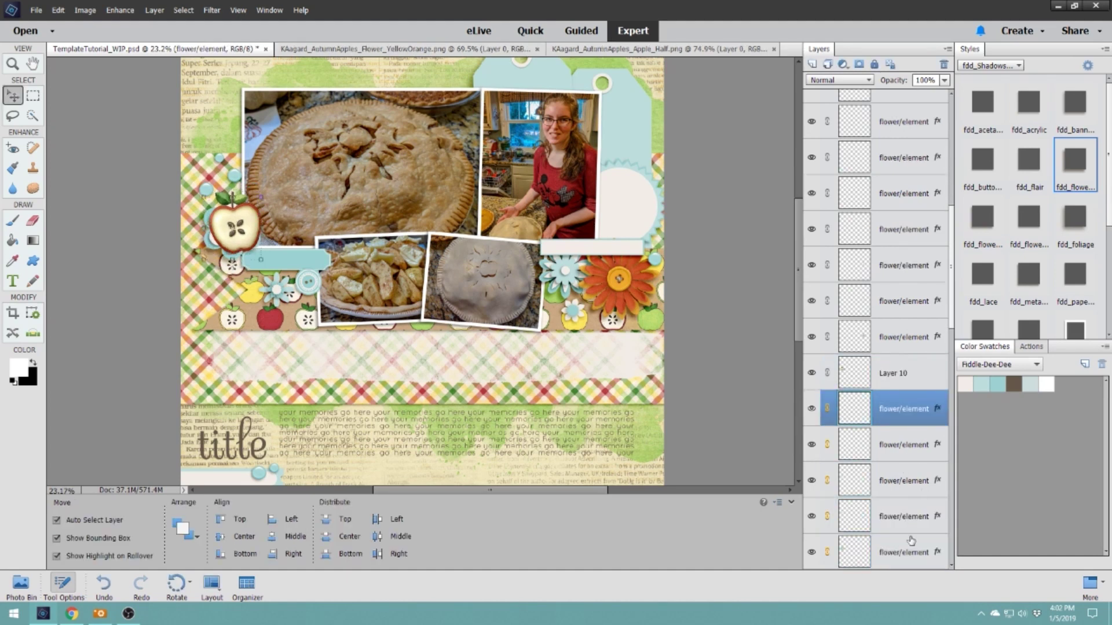
pyautogui.scroll(-2, 912, 521)
pyautogui.keyDown('shift'); pyautogui.click(901, 481); pyautogui.keyUp('shift')
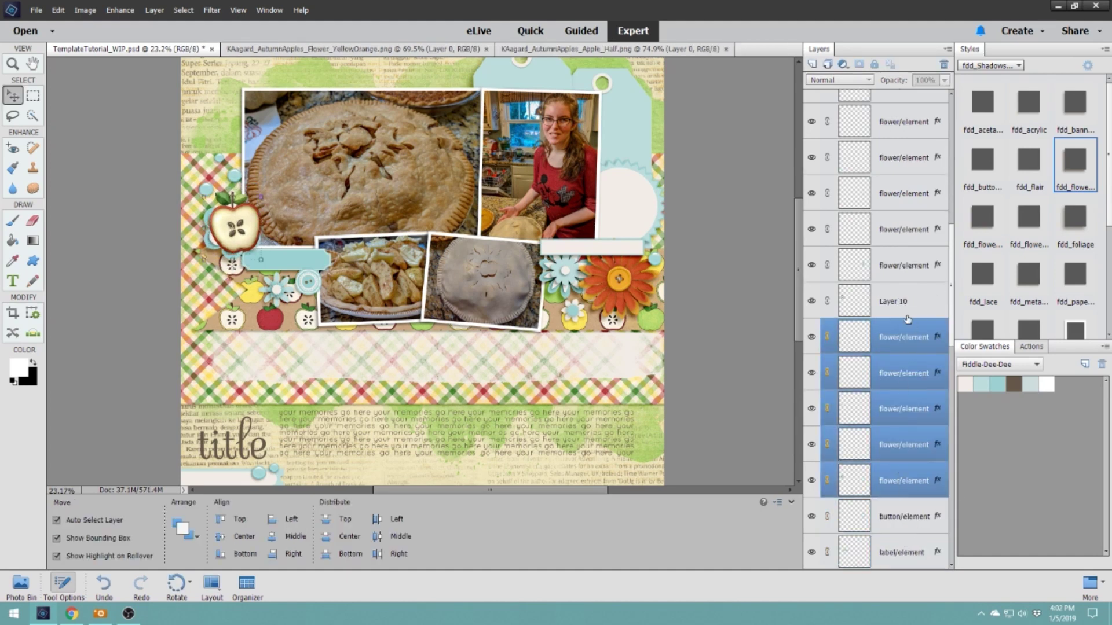
pyautogui.rightClick(907, 489)
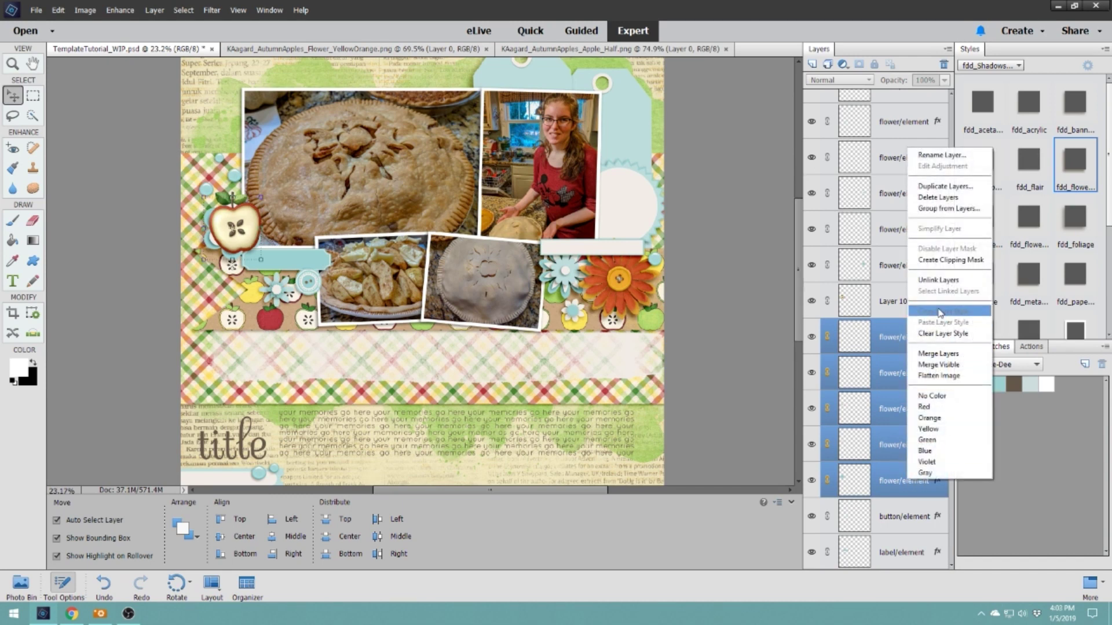
pyautogui.click(933, 197)
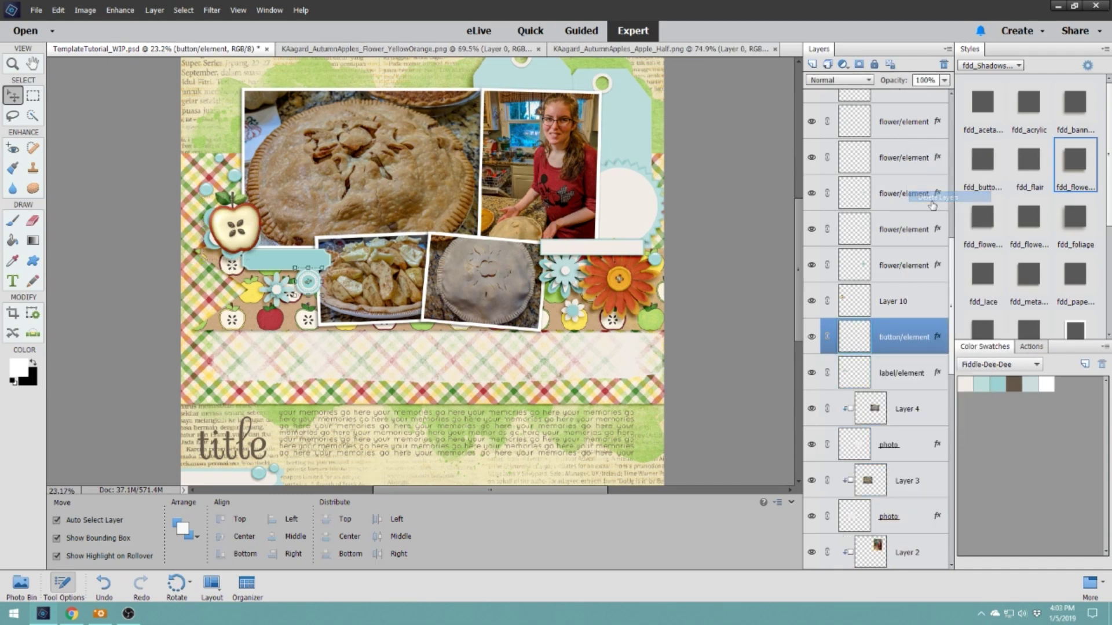
# Apply the fdd_meta... shadow style to the half apple's layer, and nudge the apple slightly down over the label's end.
pyautogui.click(893, 303)
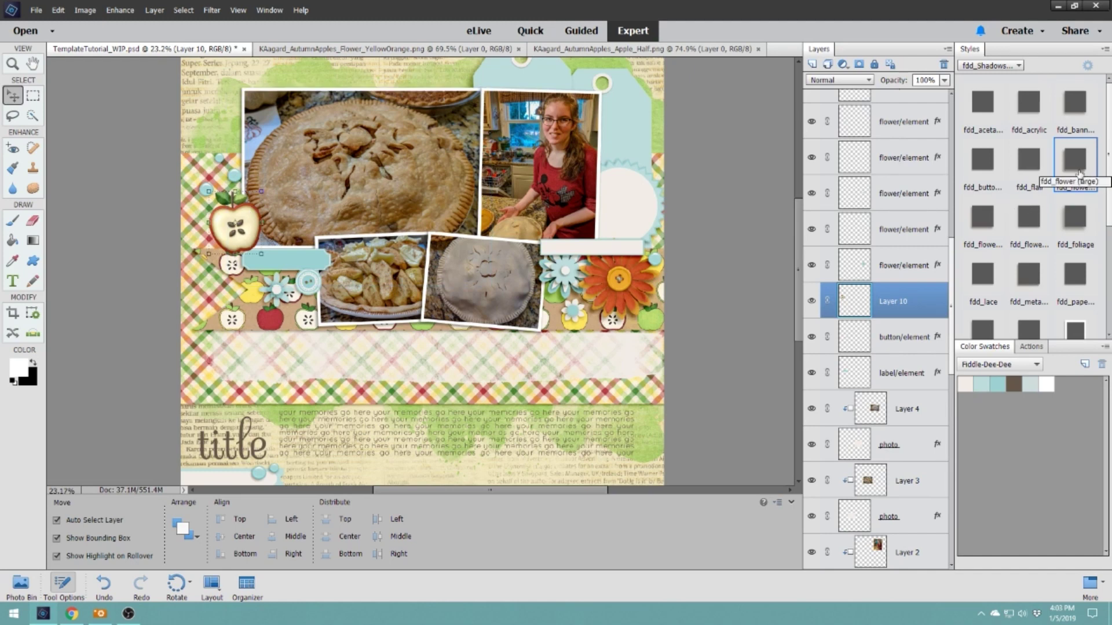
pyautogui.scroll(-1, 1045, 293)
pyautogui.scroll(-3, 1052, 297)
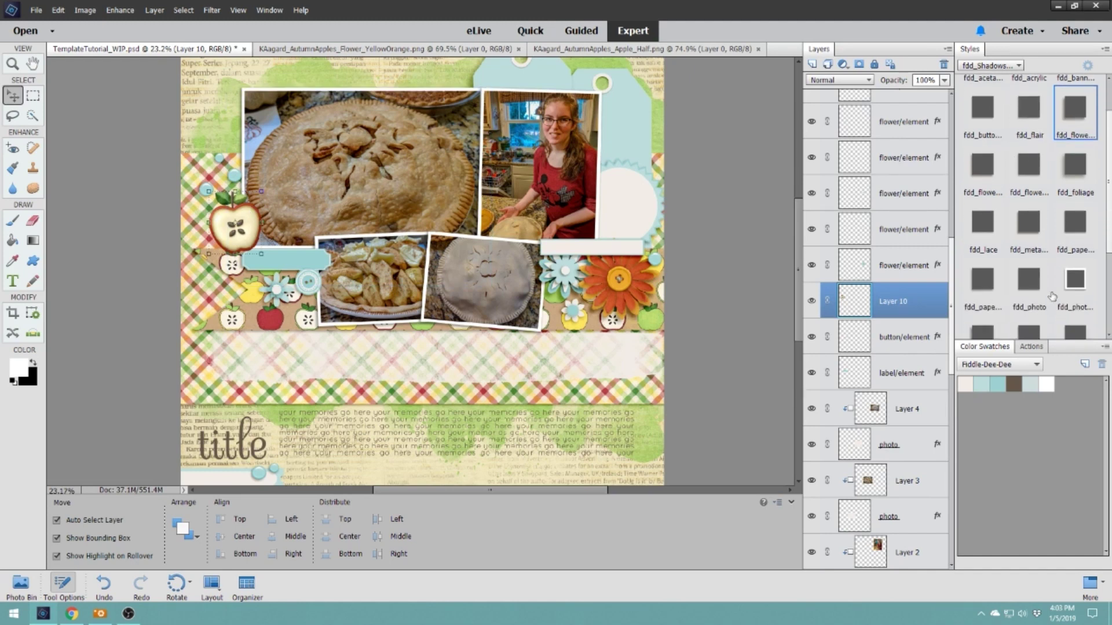
pyautogui.scroll(1, 1053, 304)
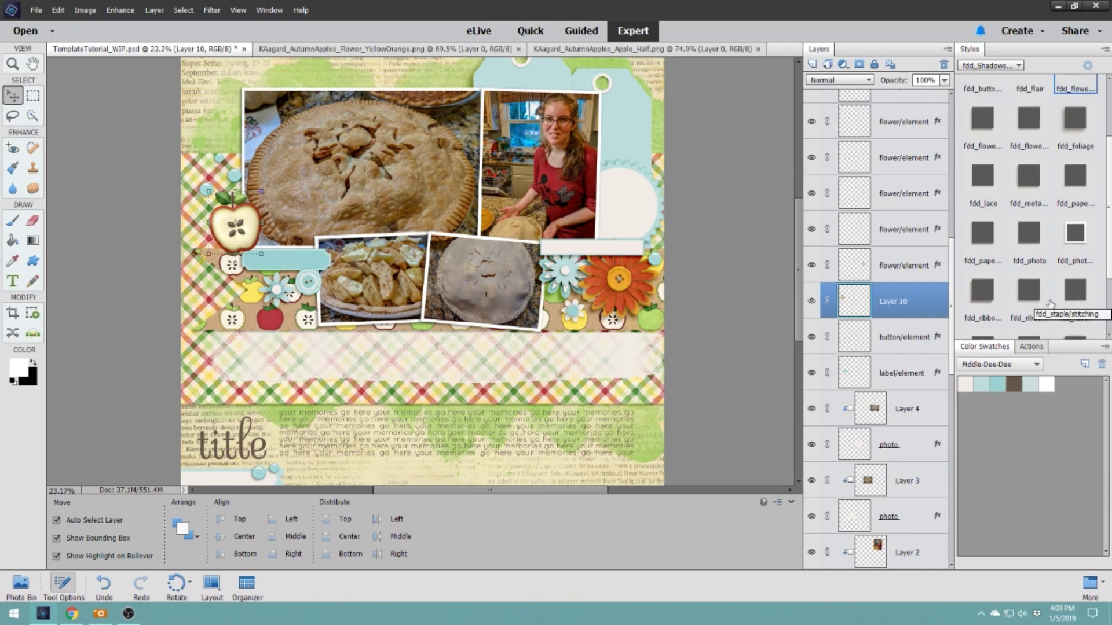
pyautogui.click(1026, 200)
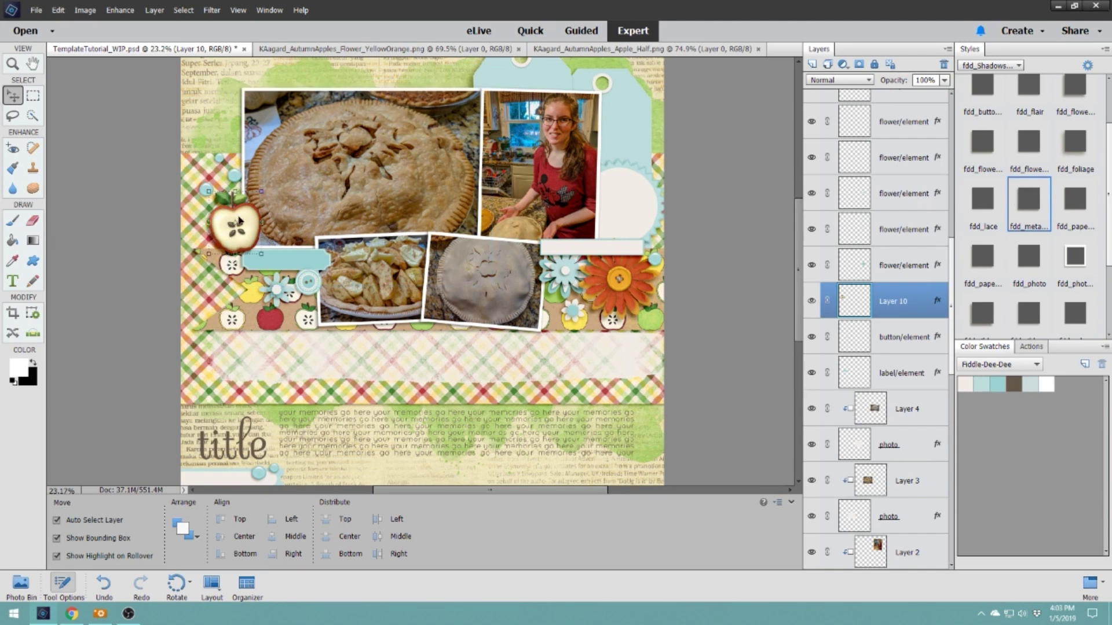
pyautogui.moveTo(239, 219); pyautogui.dragTo(240, 224)
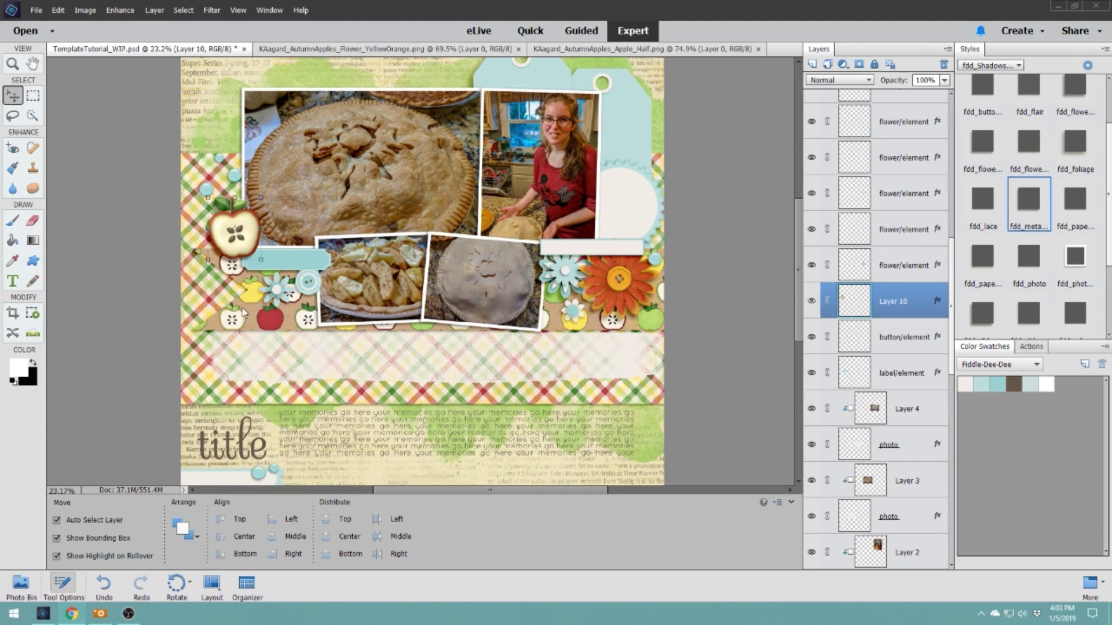
# Select the blue flower beside the yellow-orange flower, and open KAagard_AutumnApples_ApplePie from ACDSee in Photoshop Elements.
pyautogui.click(566, 272)
pyautogui.scroll(-2, 427, 282)
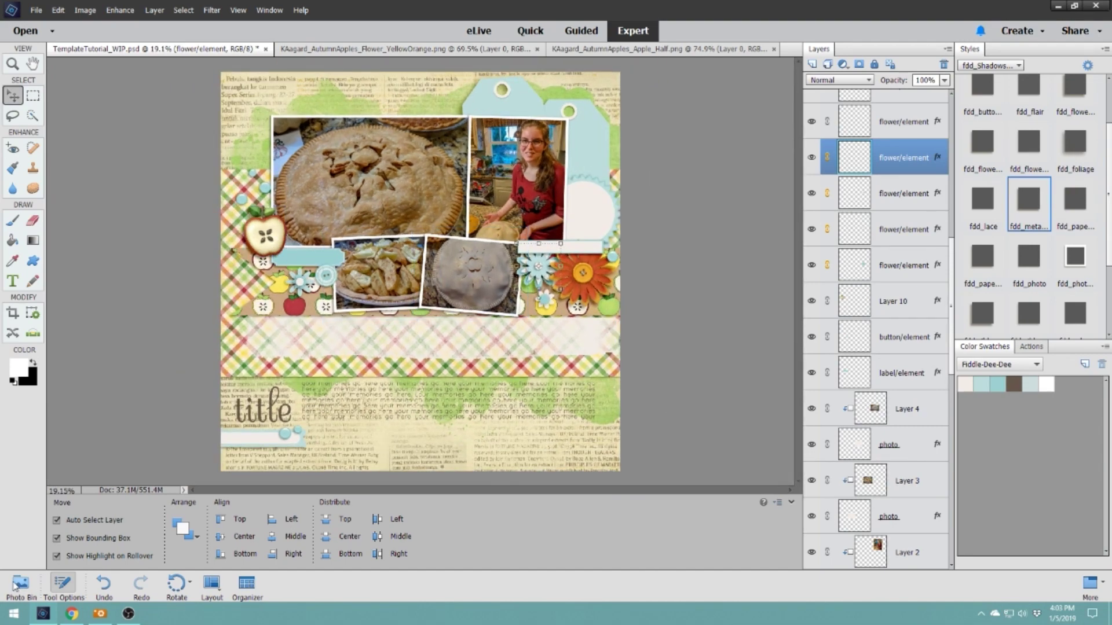
pyautogui.click(100, 613)
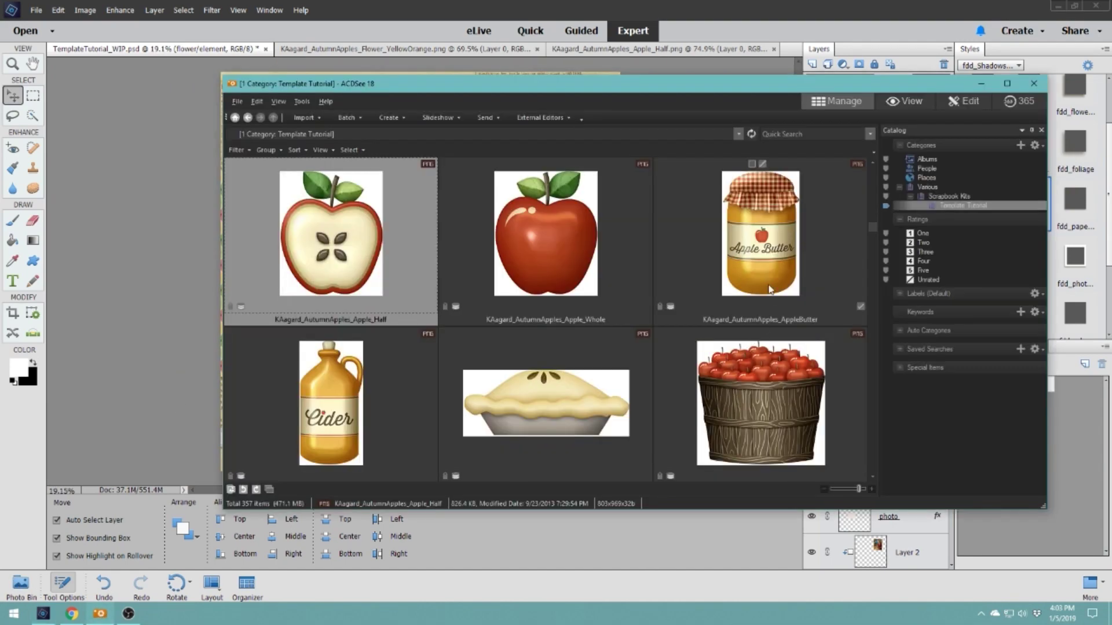
pyautogui.scroll(-2, 627, 325)
pyautogui.scroll(2, 608, 348)
pyautogui.click(578, 385)
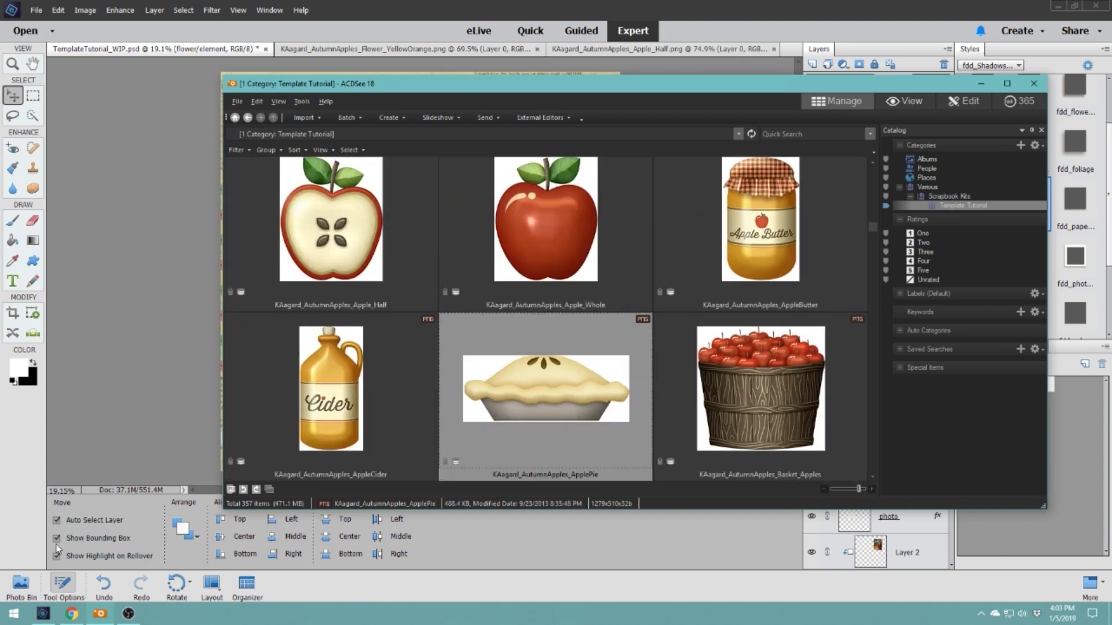
pyautogui.click(22, 594)
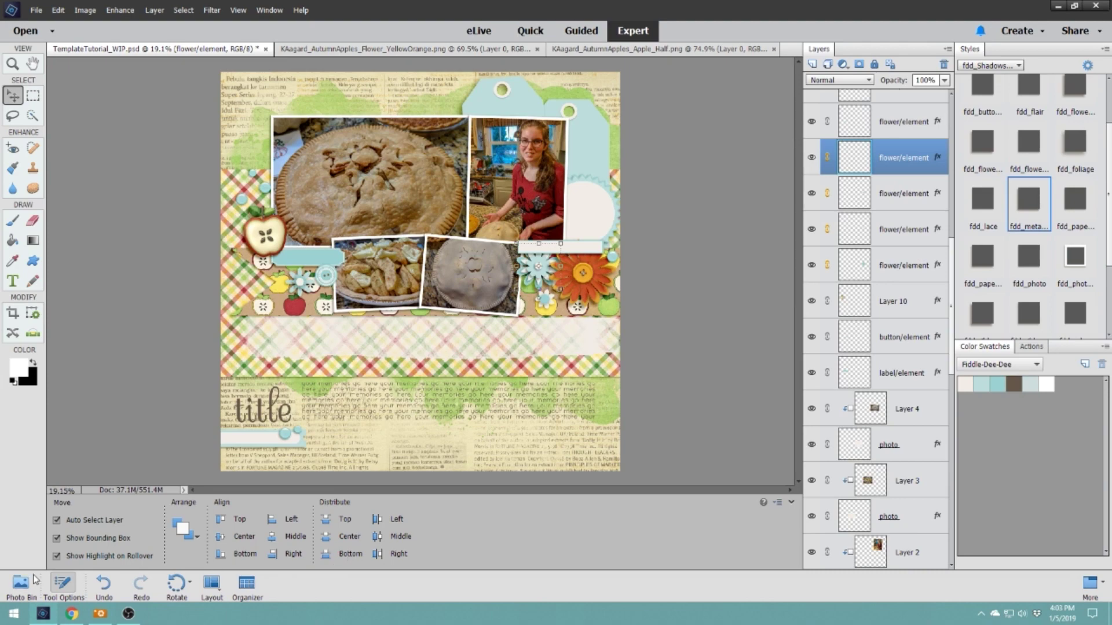
pyautogui.click(21, 588)
pyautogui.click(99, 612)
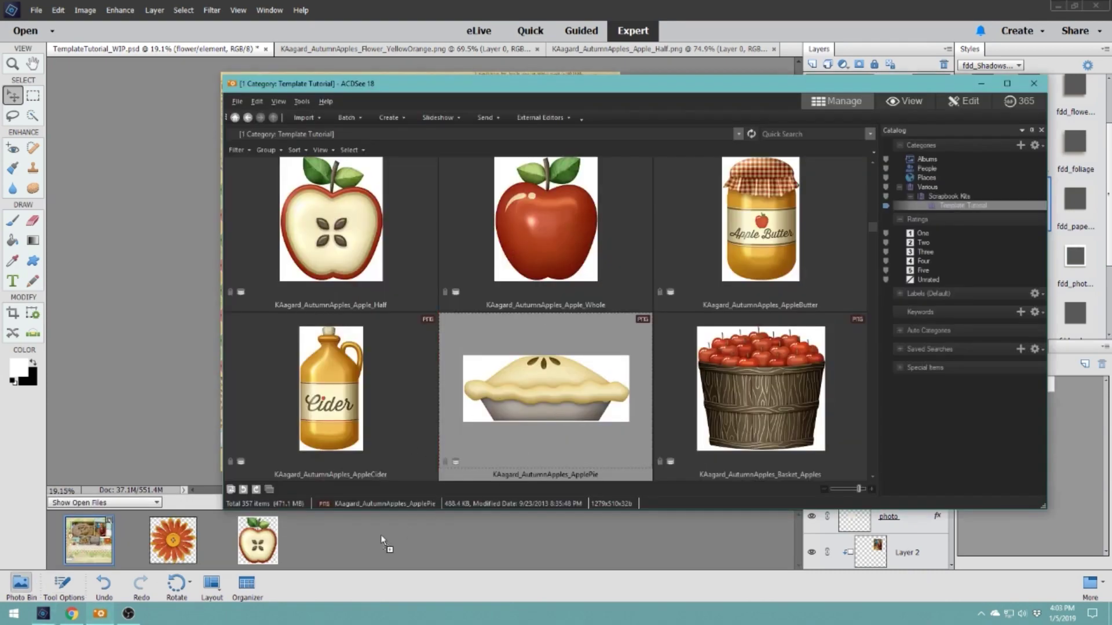
pyautogui.click(352, 561)
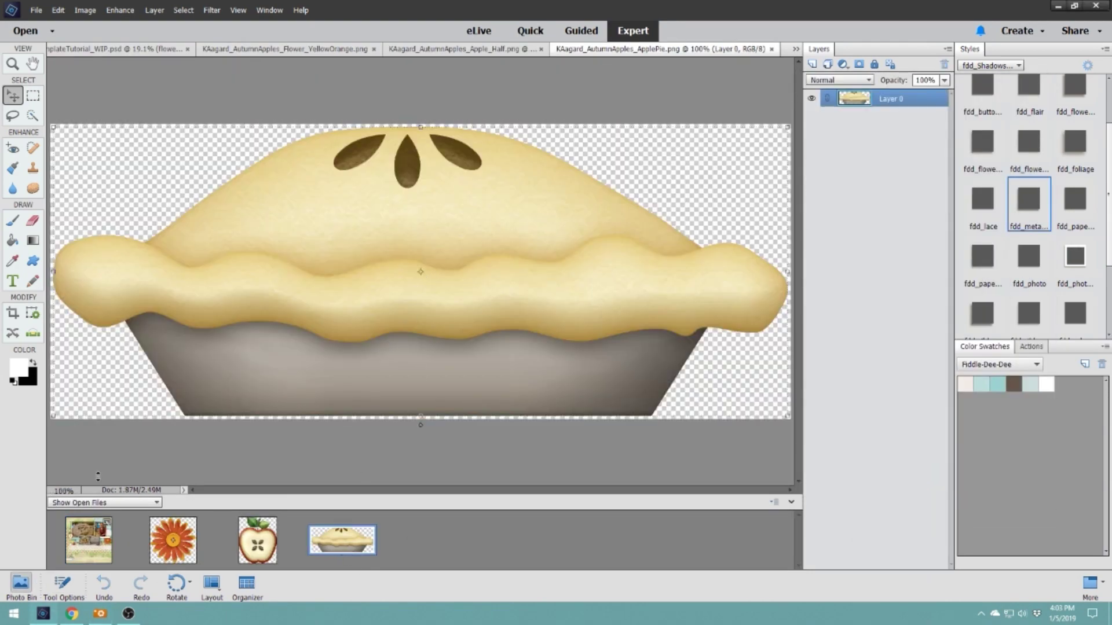
# Copy the apple pie into the template above the bottom-right photo's layer, scale it down, and place it over the lower photos' bottom edge.
pyautogui.click(98, 536)
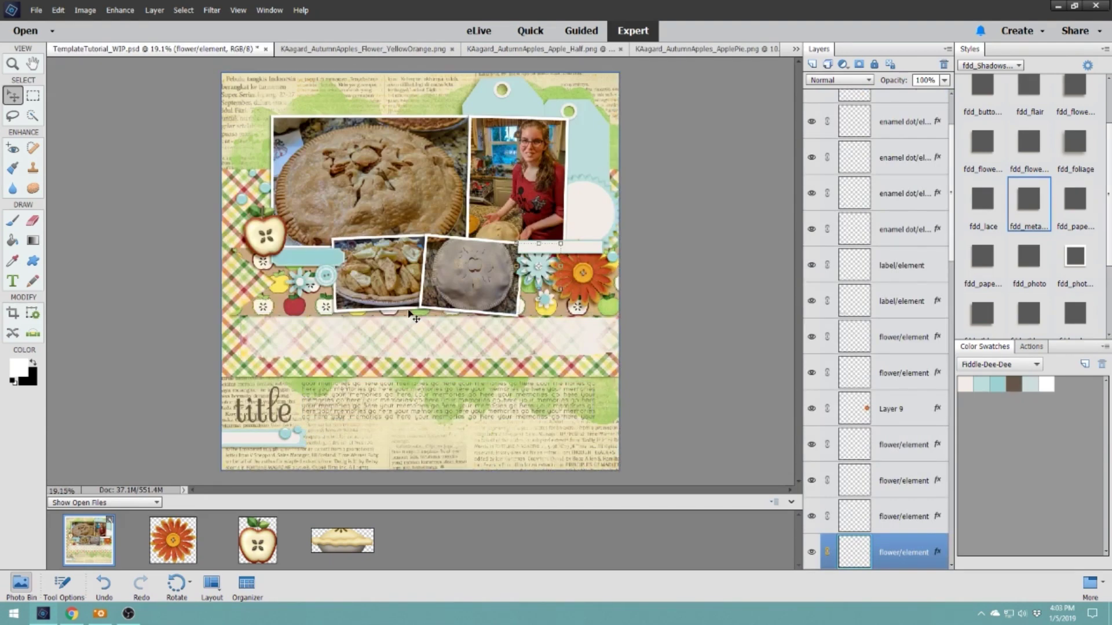
pyautogui.click(432, 304)
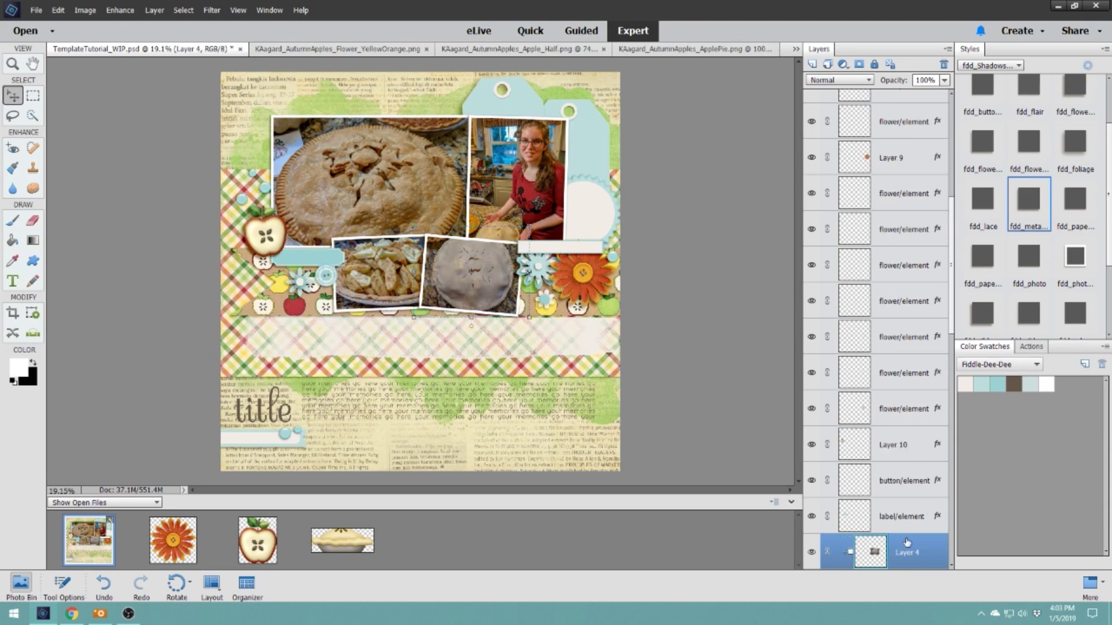
pyautogui.click(348, 545)
pyautogui.moveTo(483, 267); pyautogui.dragTo(445, 296)
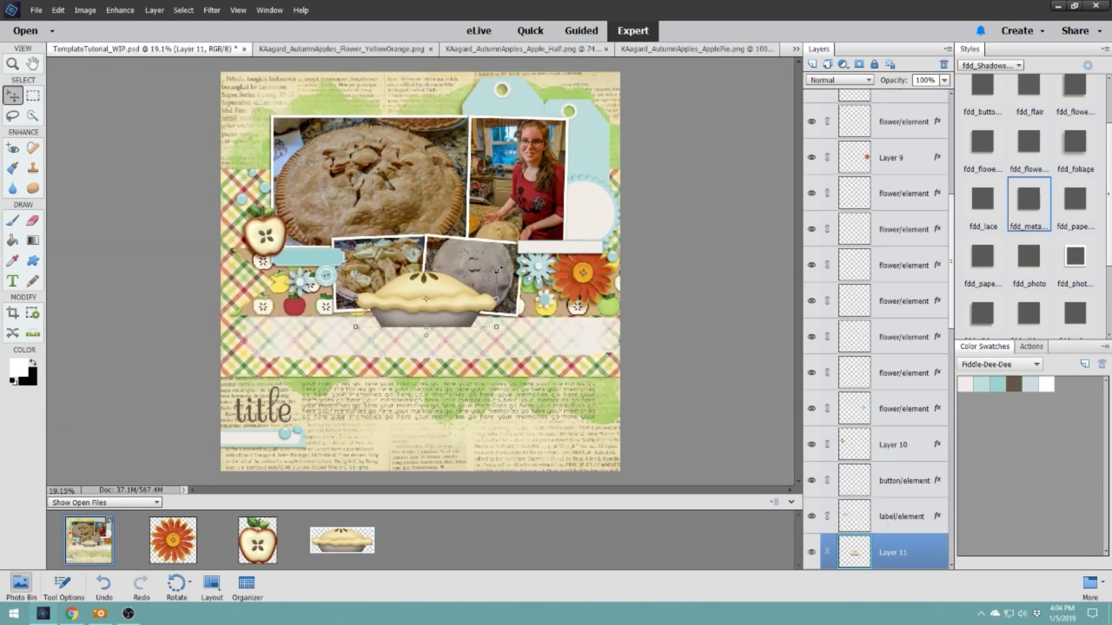
pyautogui.moveTo(490, 266); pyautogui.dragTo(449, 314)
pyautogui.click(429, 352)
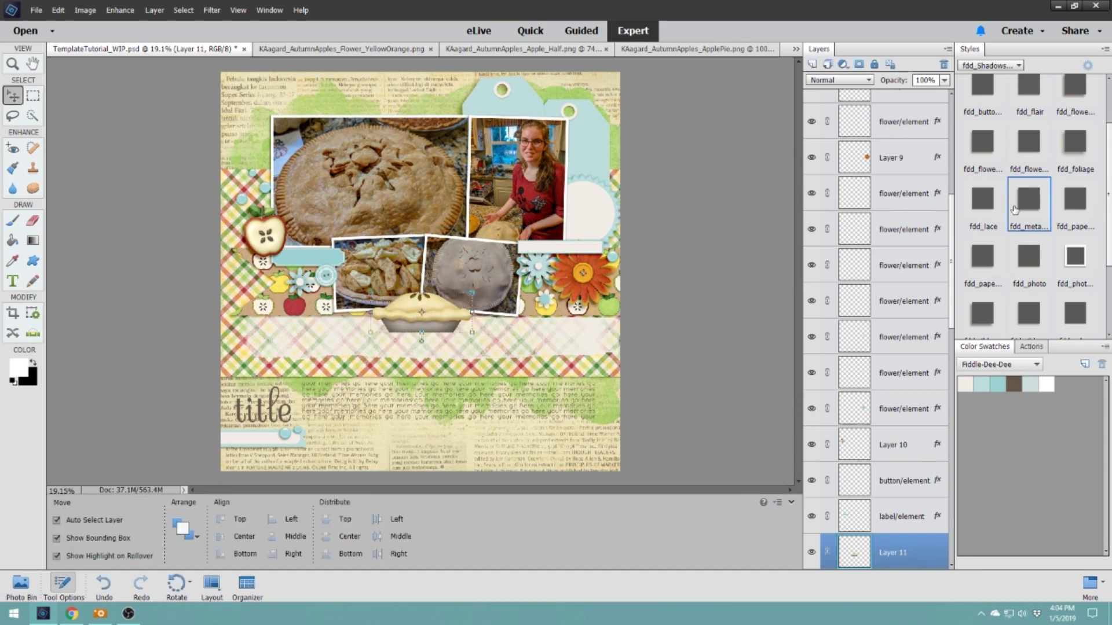
# Apply the fdd_meta... shadow style to the pie's layer, and reposition the pie below the seam between the two lower photos.
pyautogui.click(1015, 210)
pyautogui.moveTo(461, 320); pyautogui.dragTo(429, 369)
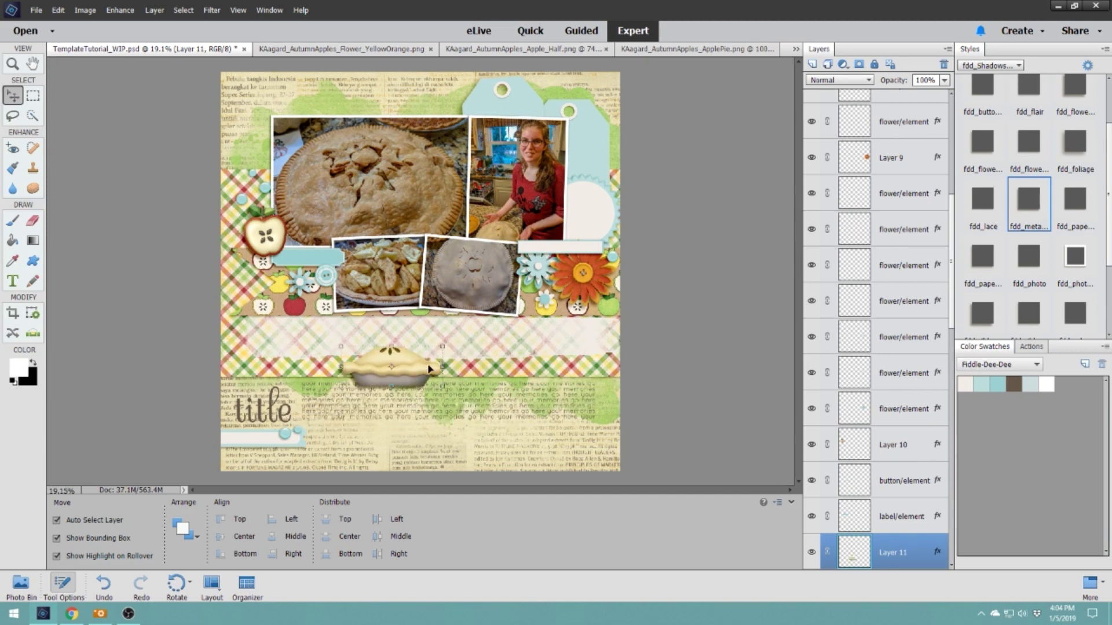
pyautogui.moveTo(431, 370); pyautogui.dragTo(447, 317)
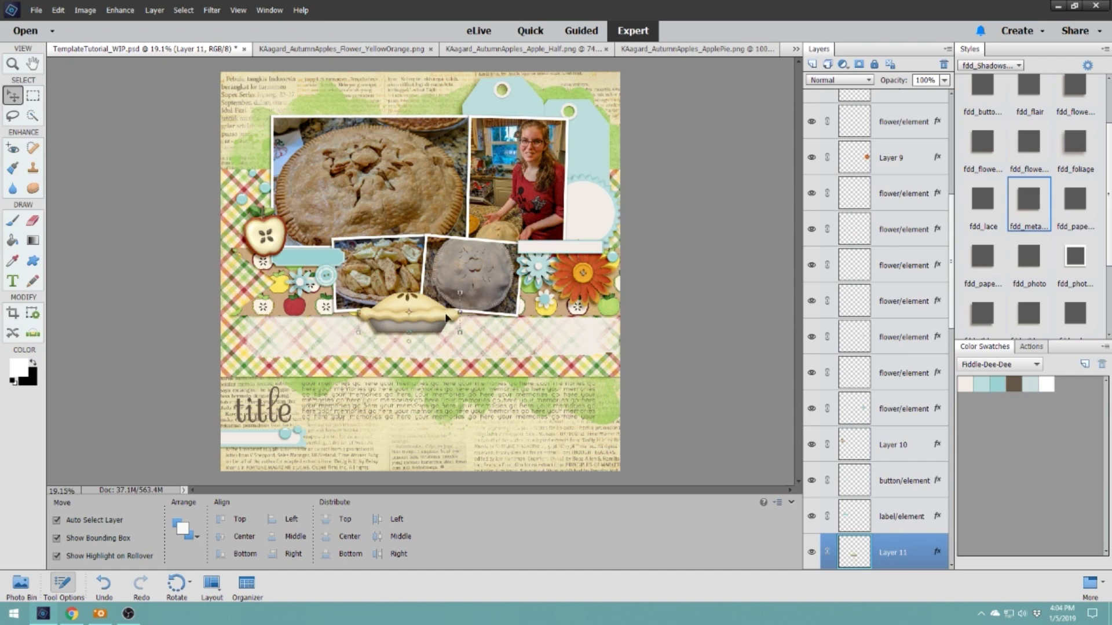
pyautogui.click(23, 585)
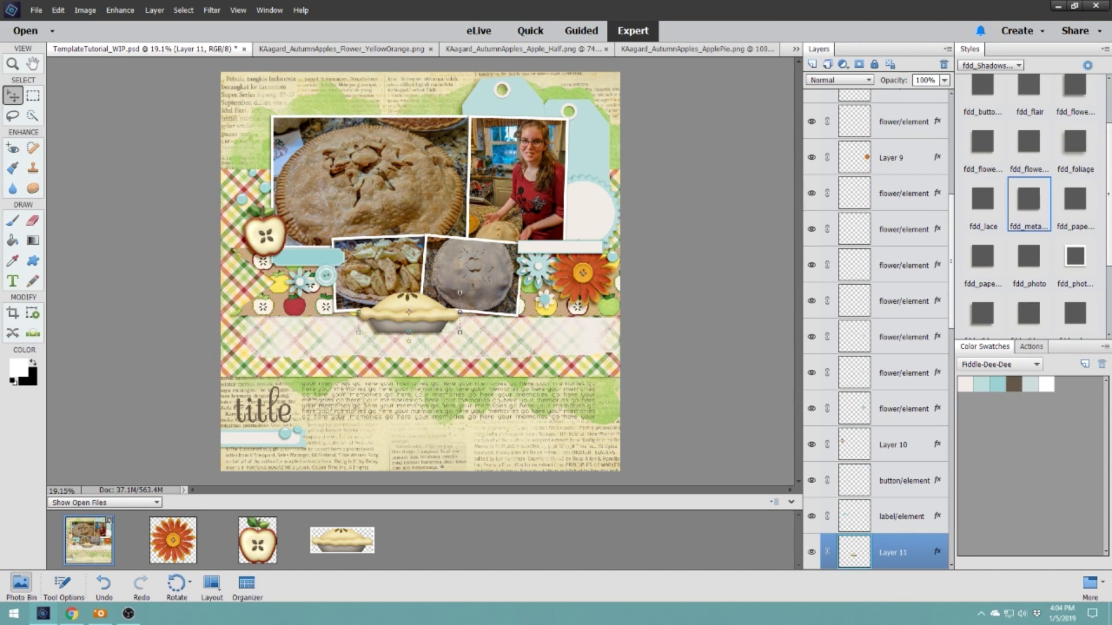
# Set the journaling text's font to MS Sans Serif Regular, accepting the font substitution, and save the template file.
pyautogui.click(394, 402)
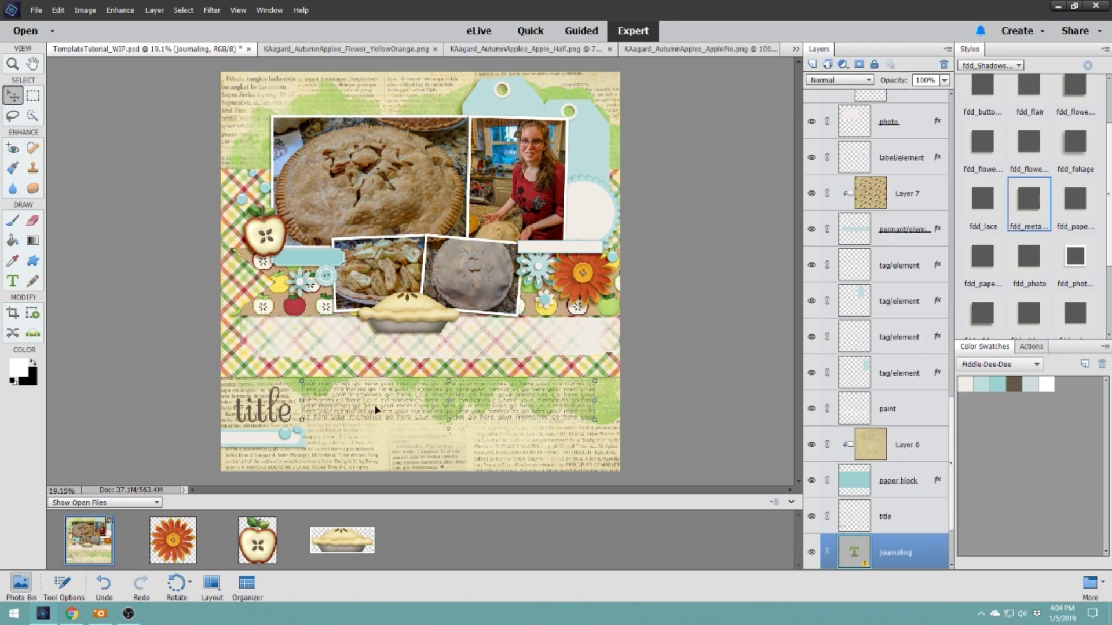
pyautogui.scroll(3, 352, 408)
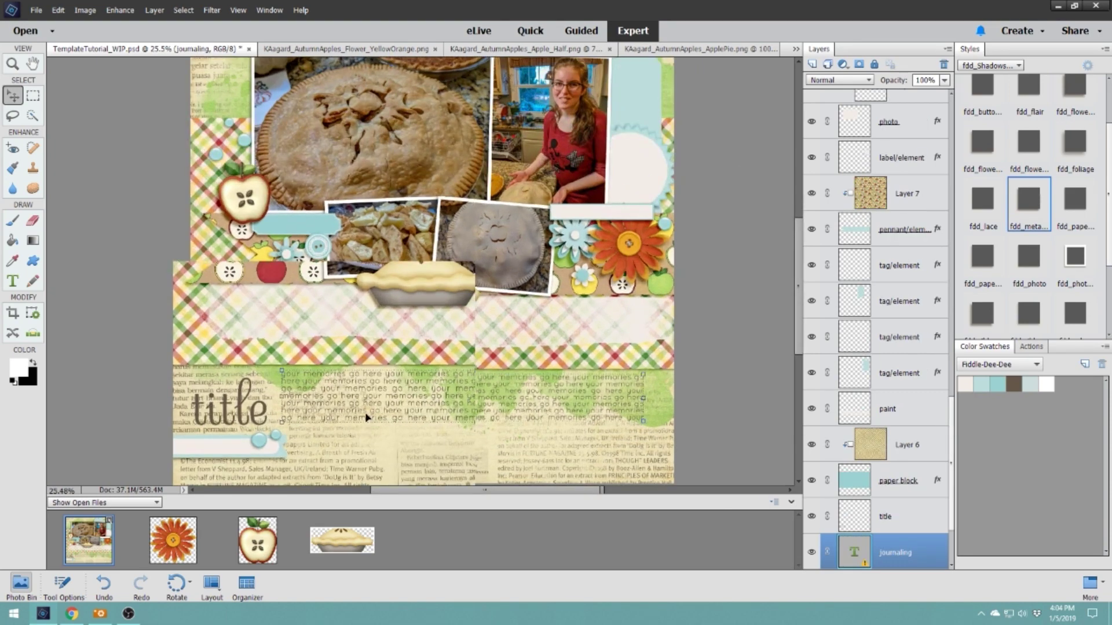
pyautogui.doubleClick(382, 407)
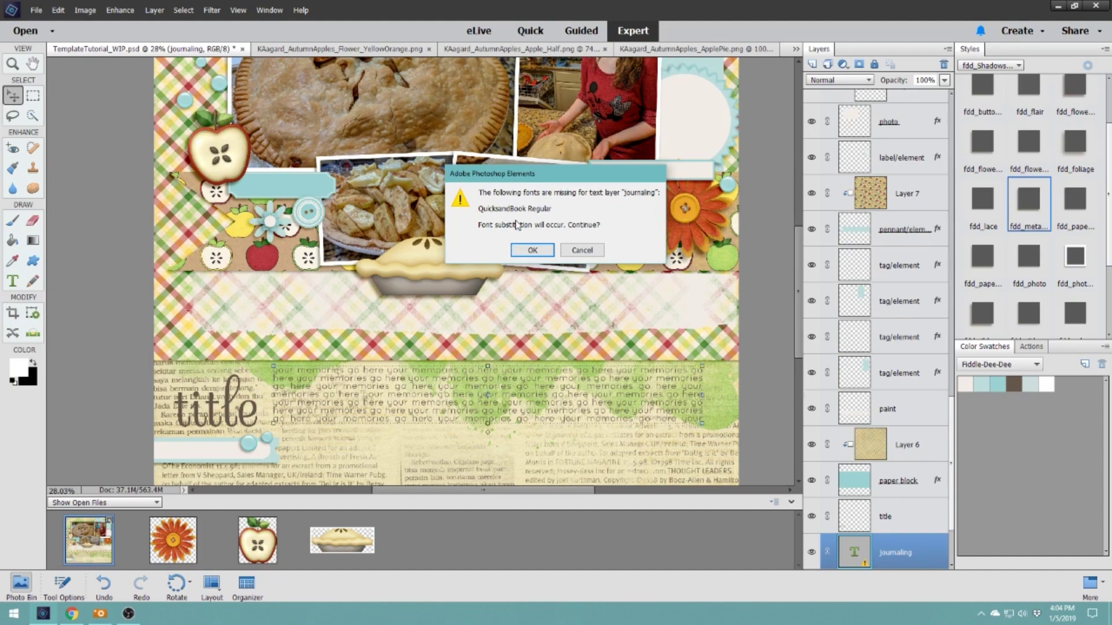
pyautogui.click(532, 250)
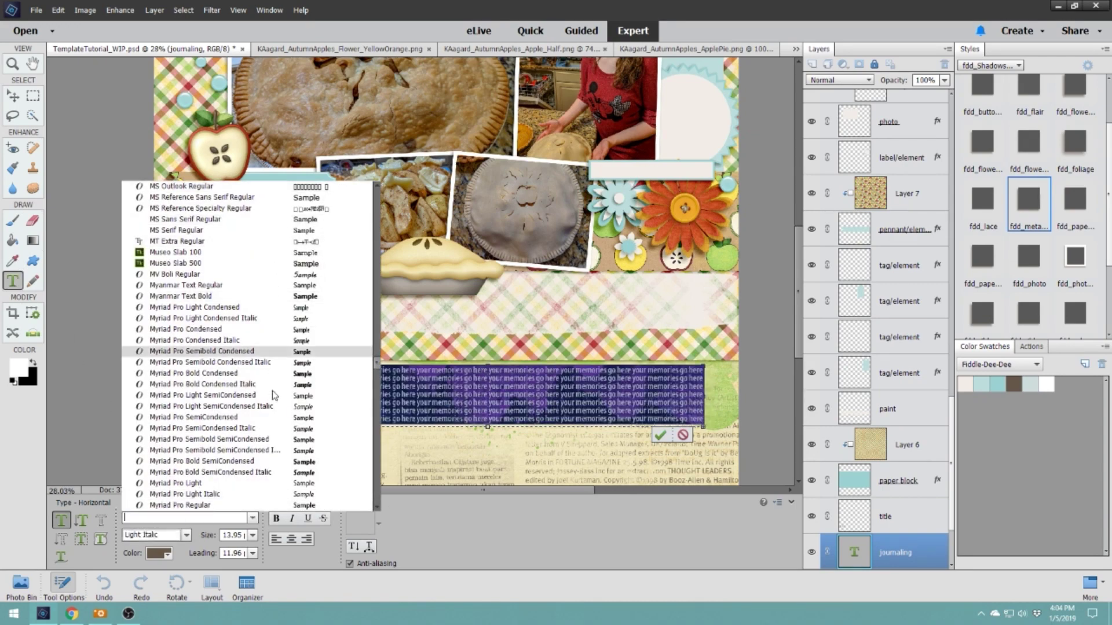
pyautogui.click(264, 222)
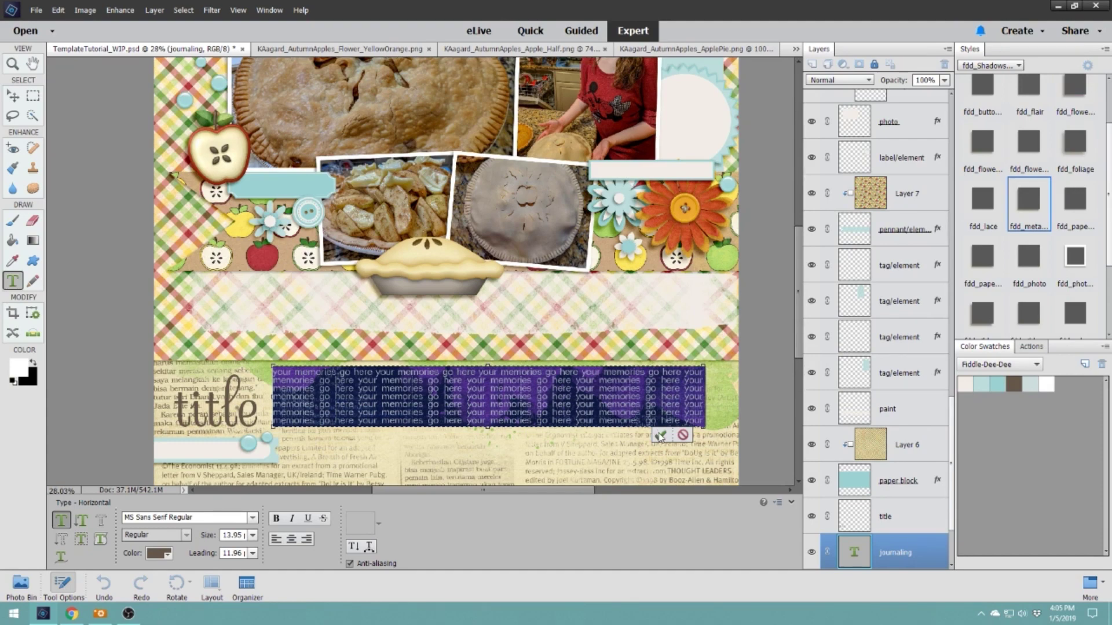
pyautogui.click(660, 438)
pyautogui.press('v')
pyautogui.scroll(-3, 628, 422)
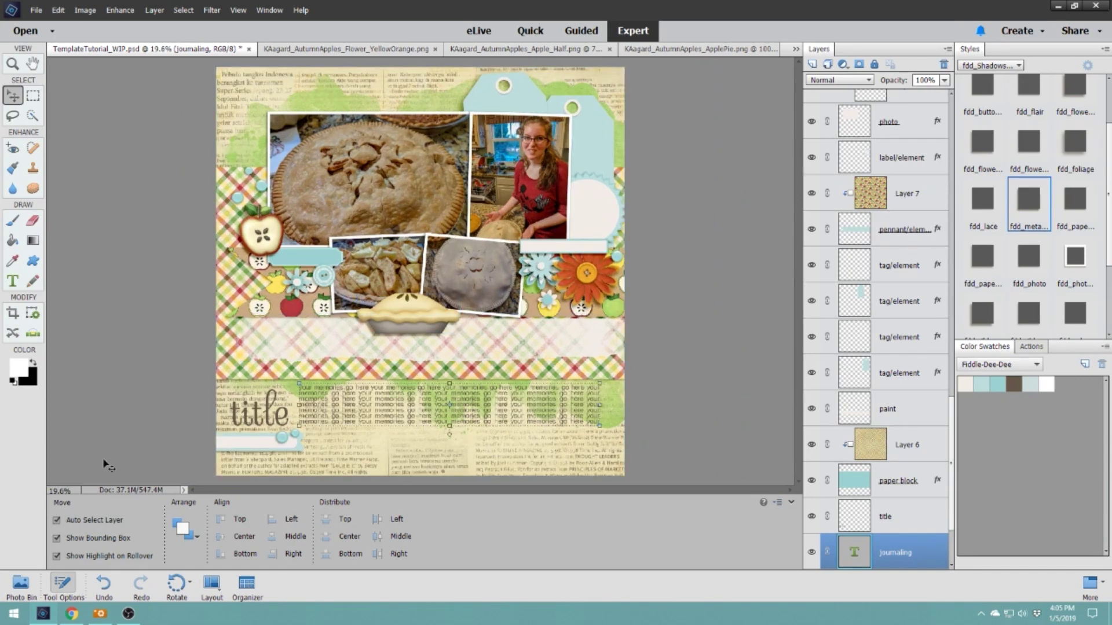
pyautogui.click(36, 10)
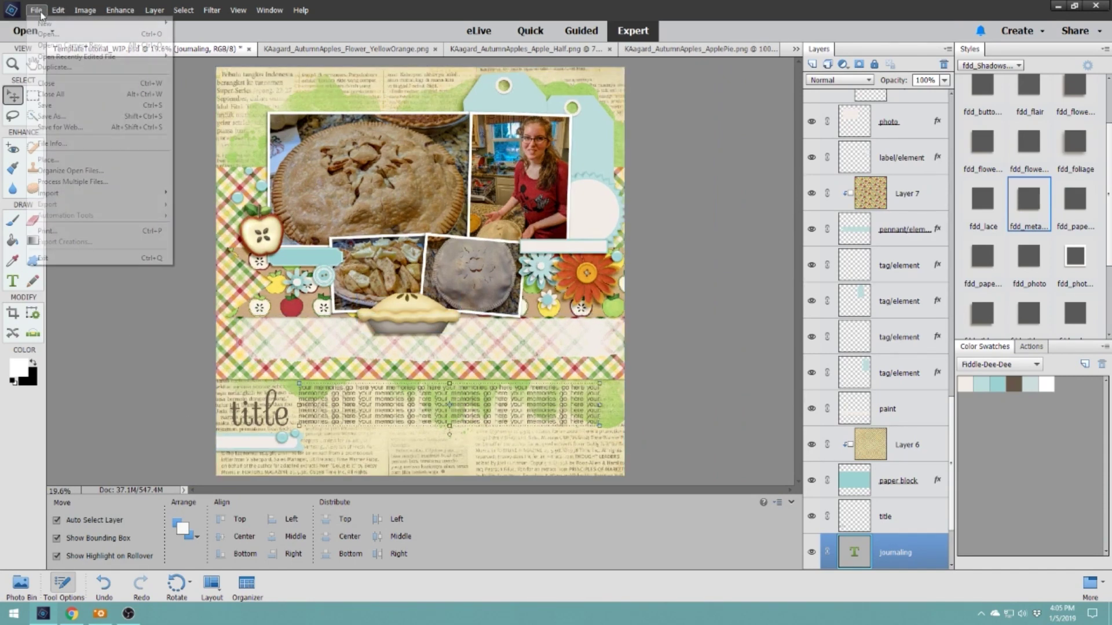
pyautogui.click(73, 108)
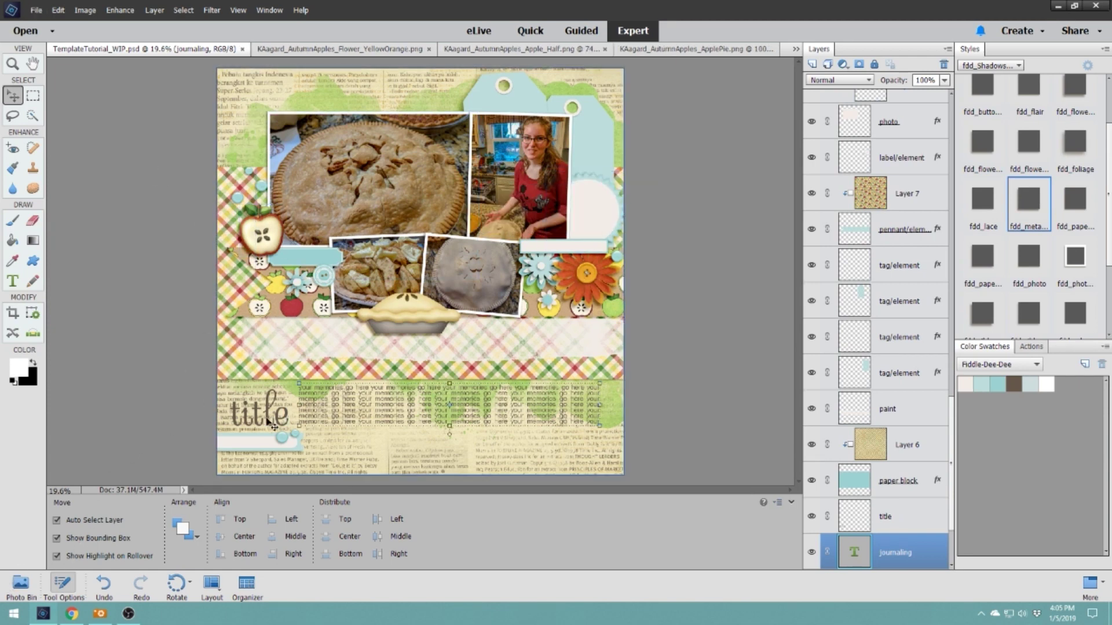
# While saving under a new name, rename the existing TemplateTutorial_WIP file to ApplePieTime_, the pictured person's first name, and _11-21-18.
pyautogui.click(36, 10)
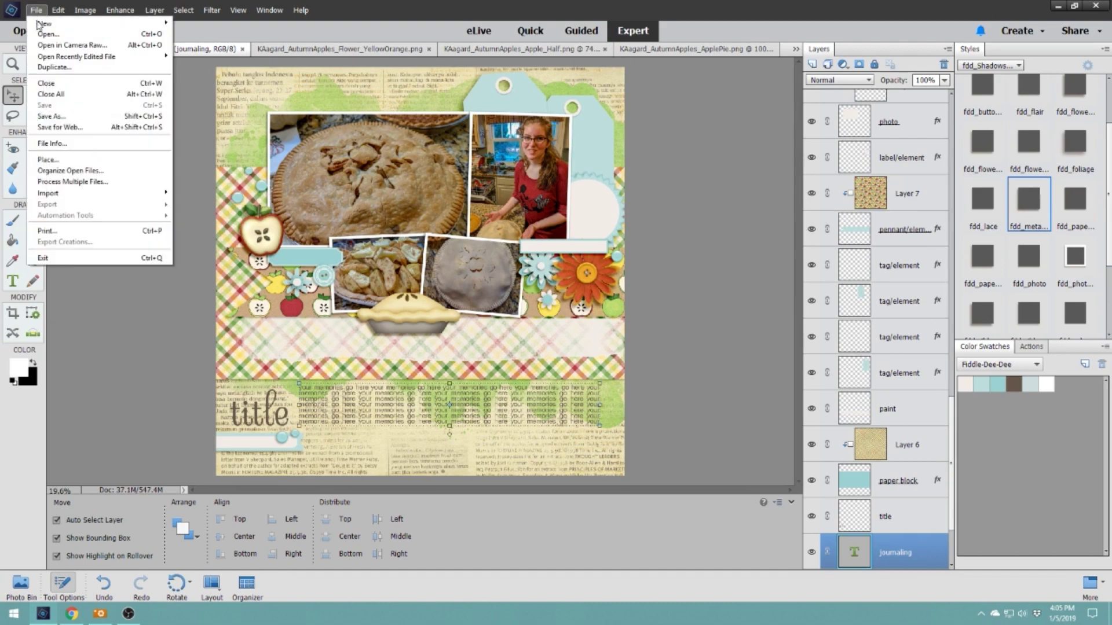
pyautogui.click(65, 116)
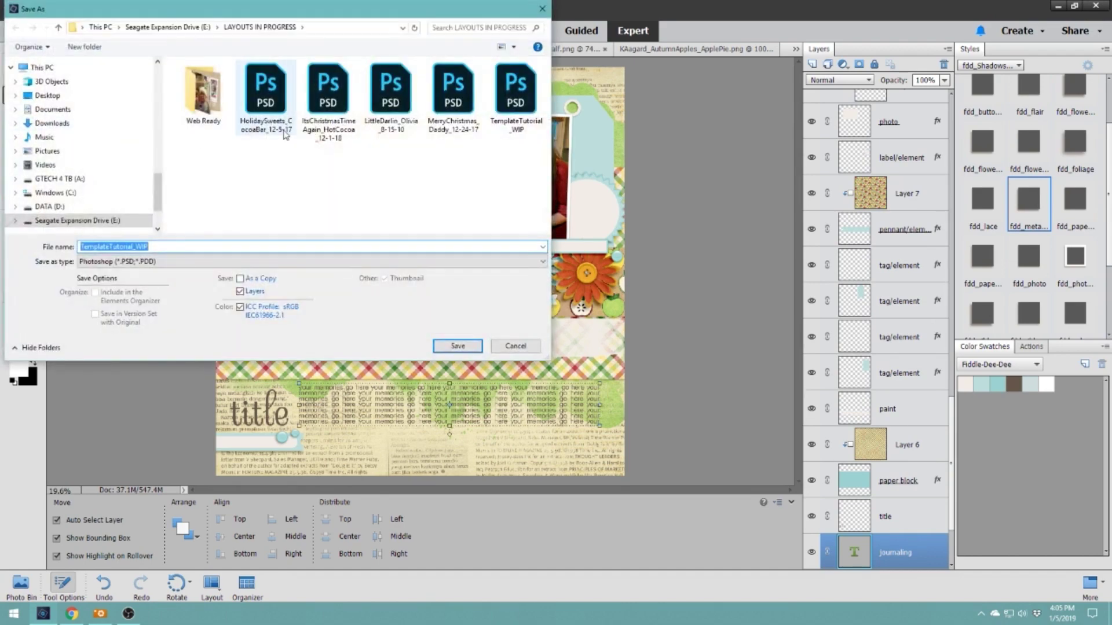
pyautogui.rightClick(519, 102)
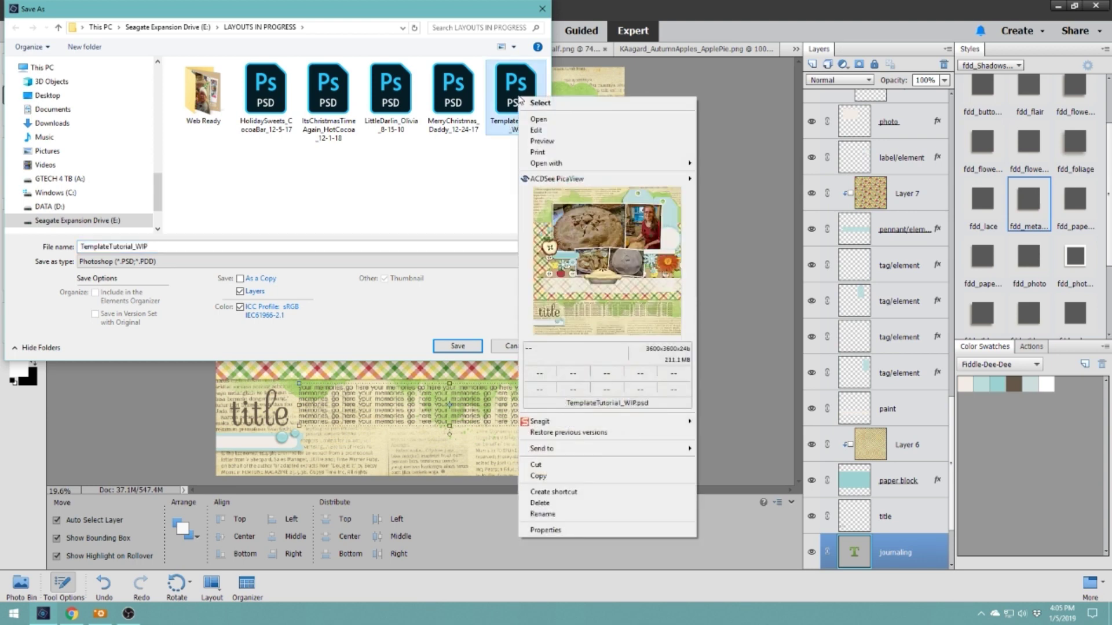
pyautogui.click(542, 514)
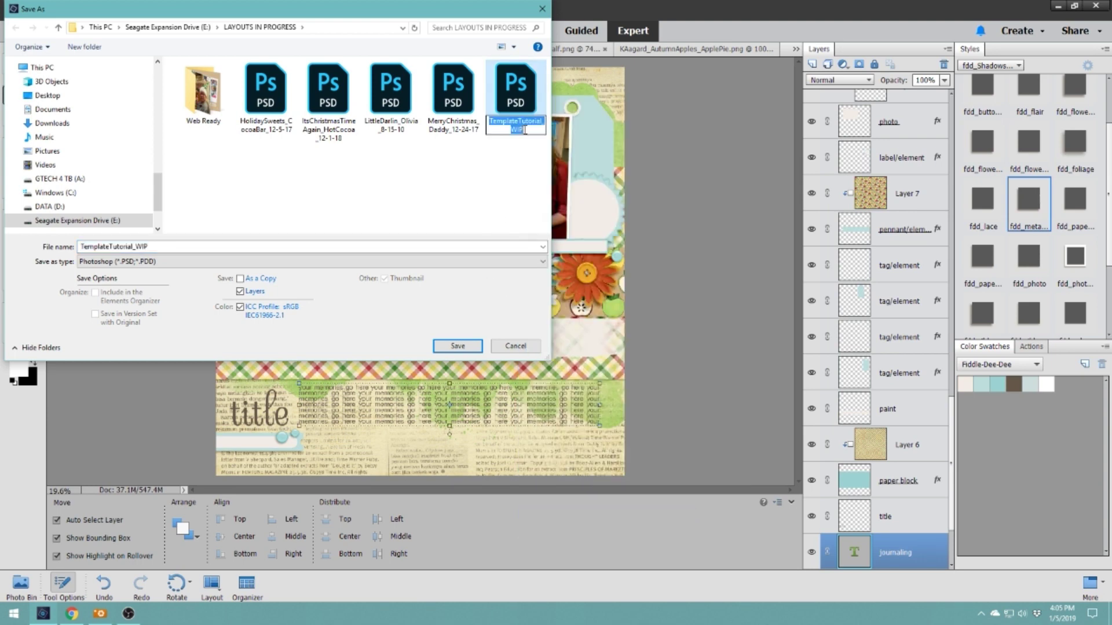
pyautogui.write('Appl')
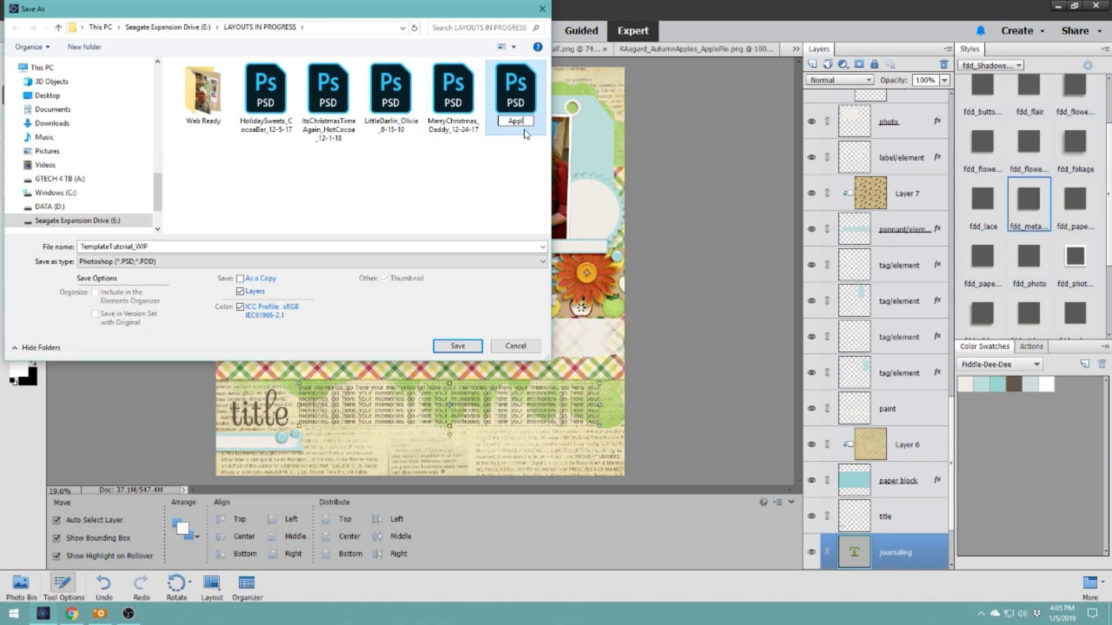
pyautogui.write('ePieTime_Olivia')
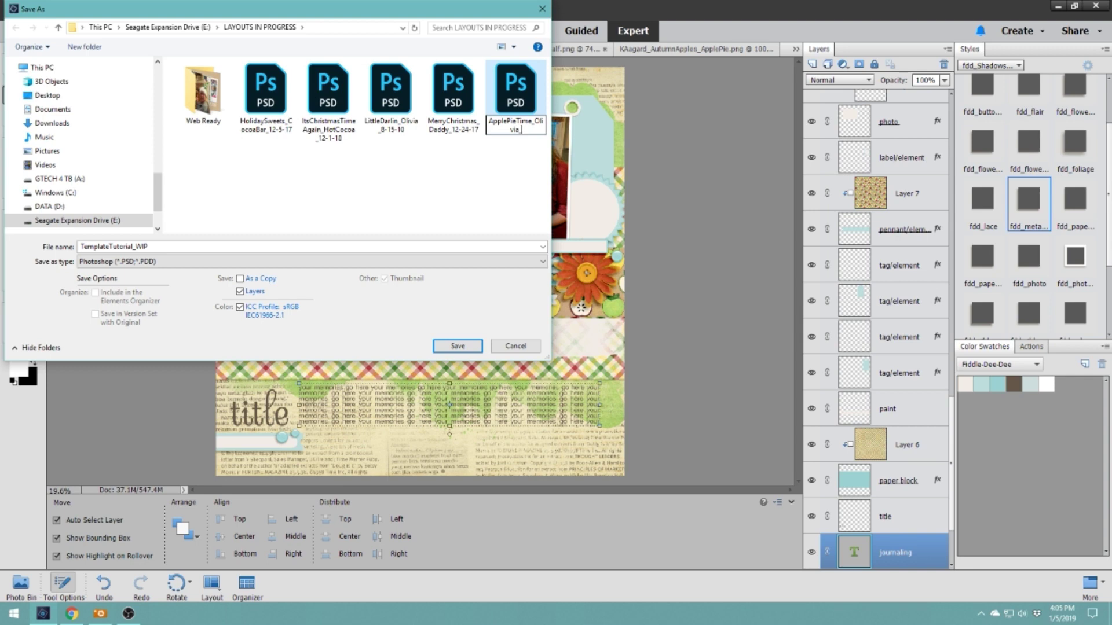
pyautogui.write('_11-21-18')
pyautogui.click(515, 175)
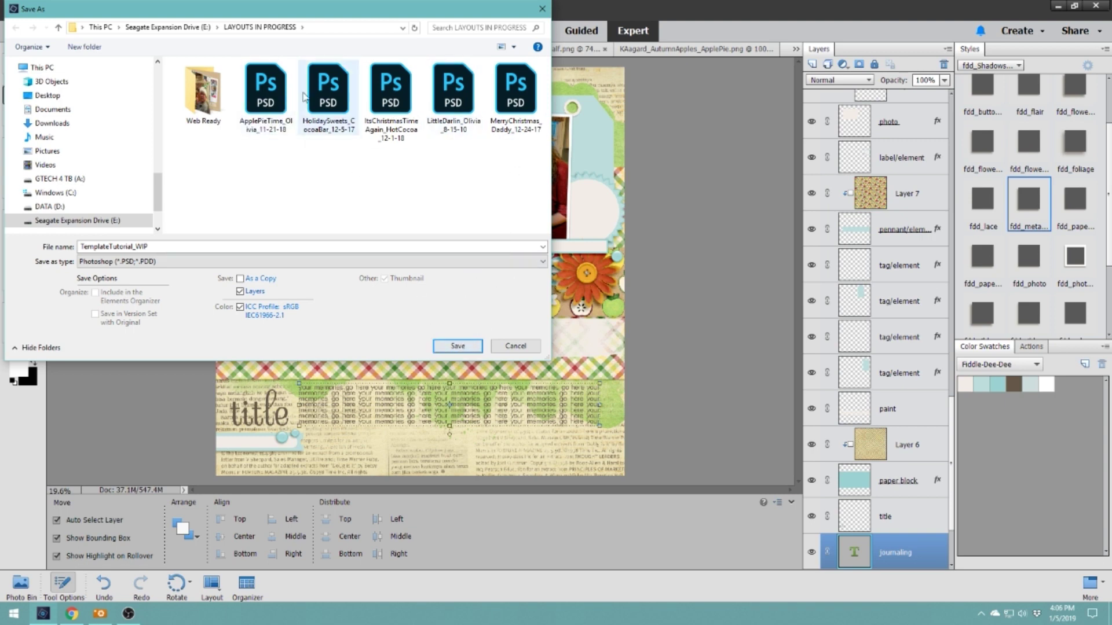
# Save the layered page as a PSD over the renamed ApplePieTime file, replacing the existing version.
pyautogui.click(265, 96)
pyautogui.click(458, 347)
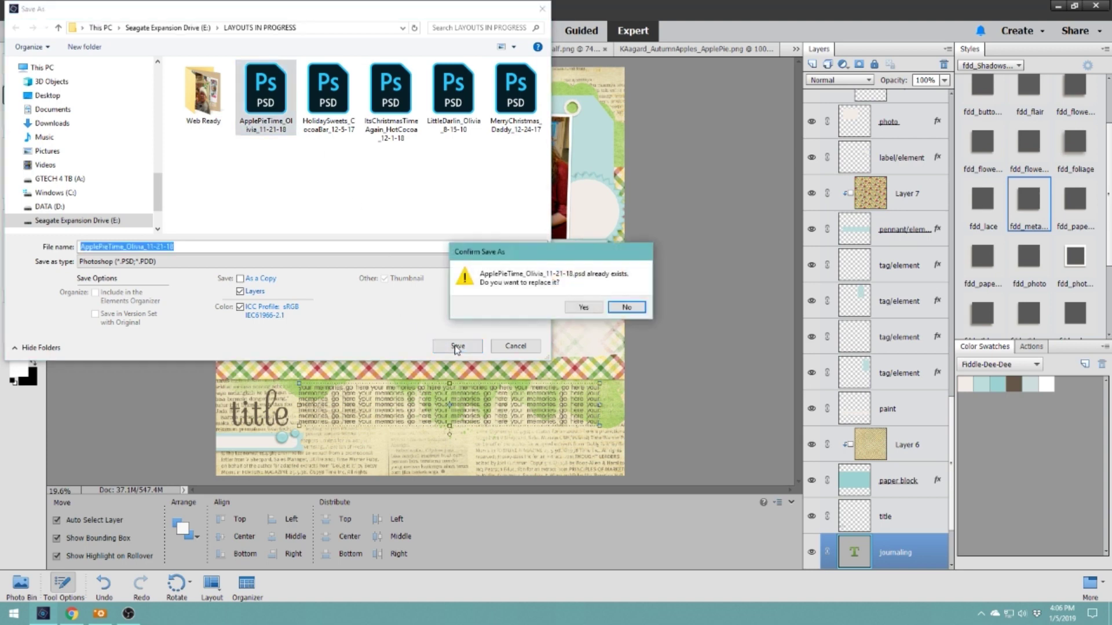
pyautogui.click(584, 308)
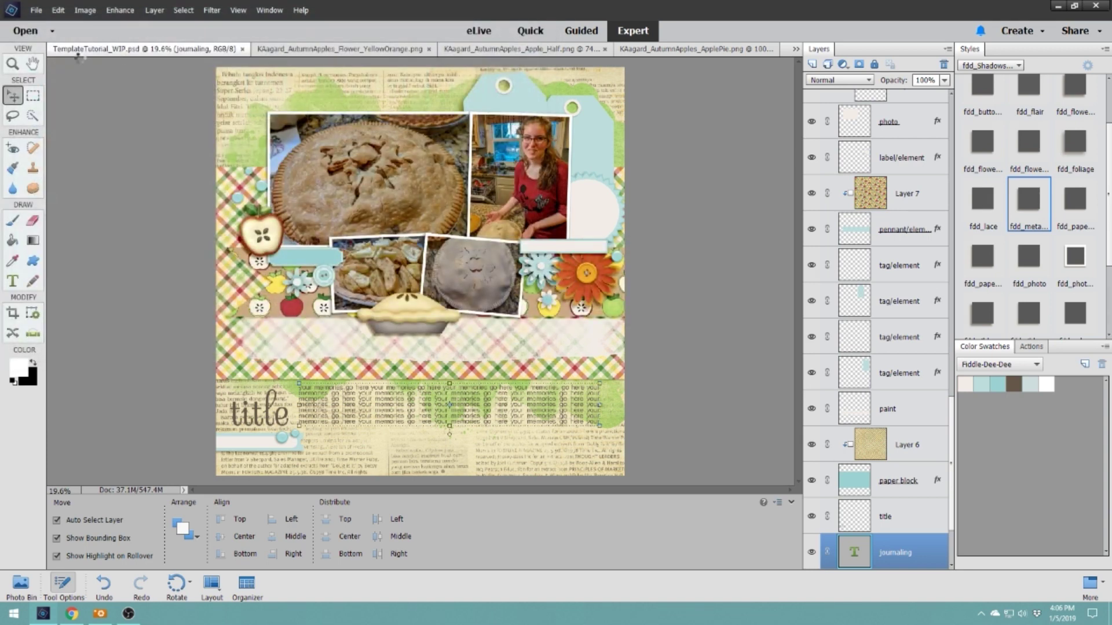